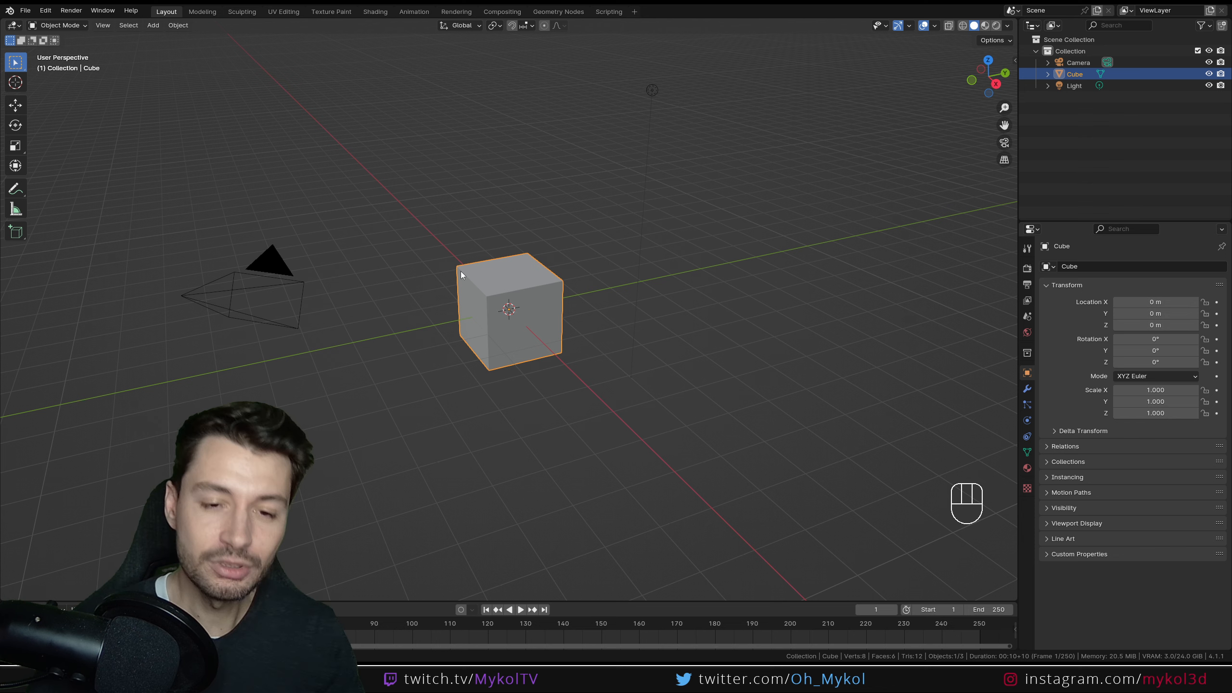
- Enter Edit Mode on the default cube and widen the toolbar until the tool names are shown
{"action": "scroll", "coordinate": [485, 332], "scroll_direction": "up", "scroll_amount": 3}
{"action": "middle_click_drag", "start_coordinate": [469, 313], "coordinate": [569, 297]}
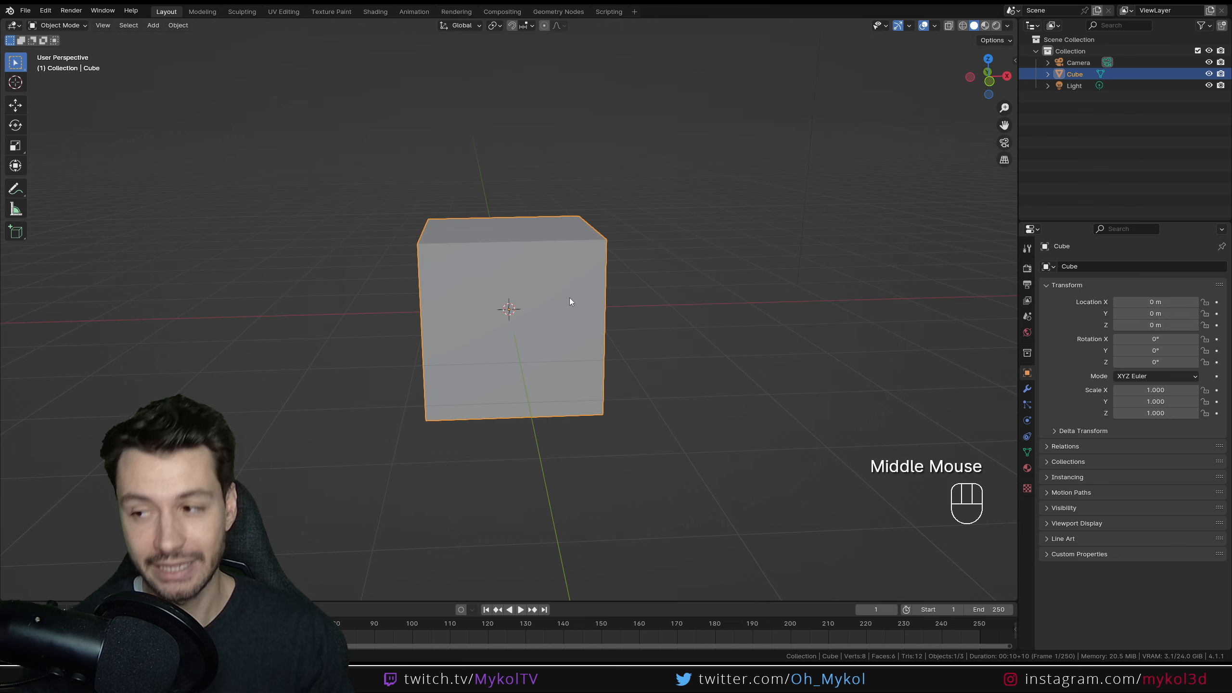
{"action": "key", "text": "Tab"}
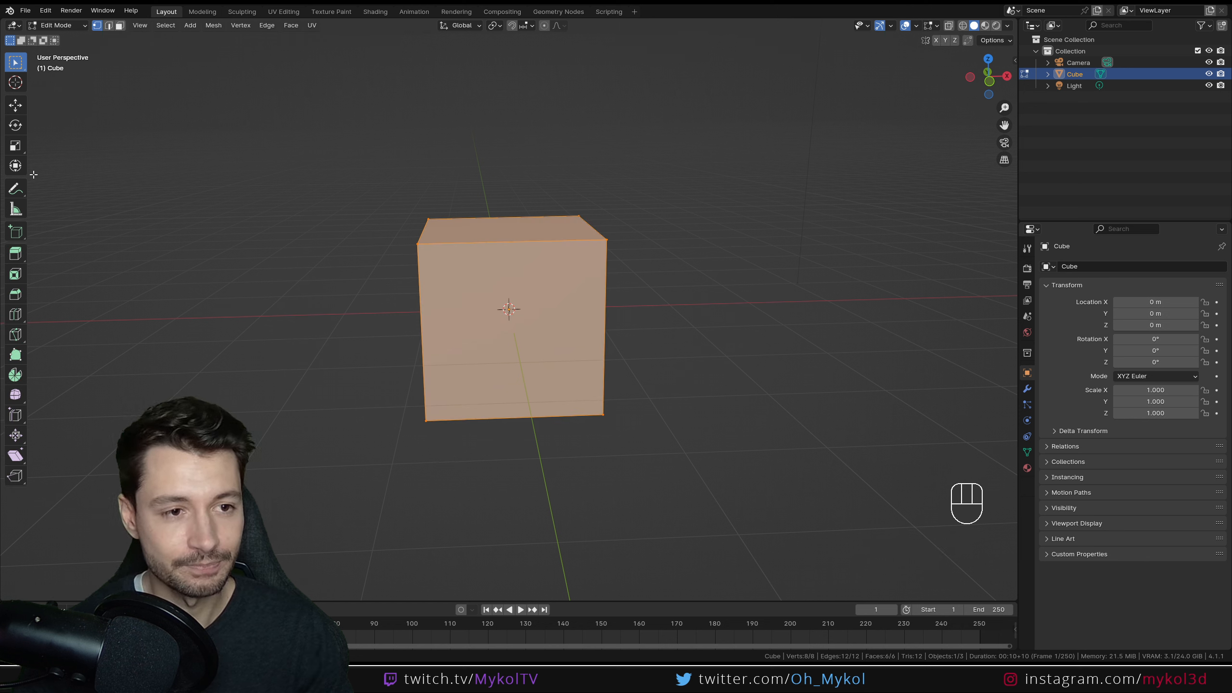
{"action": "left_click_drag", "start_coordinate": [25, 171], "coordinate": [110, 174]}
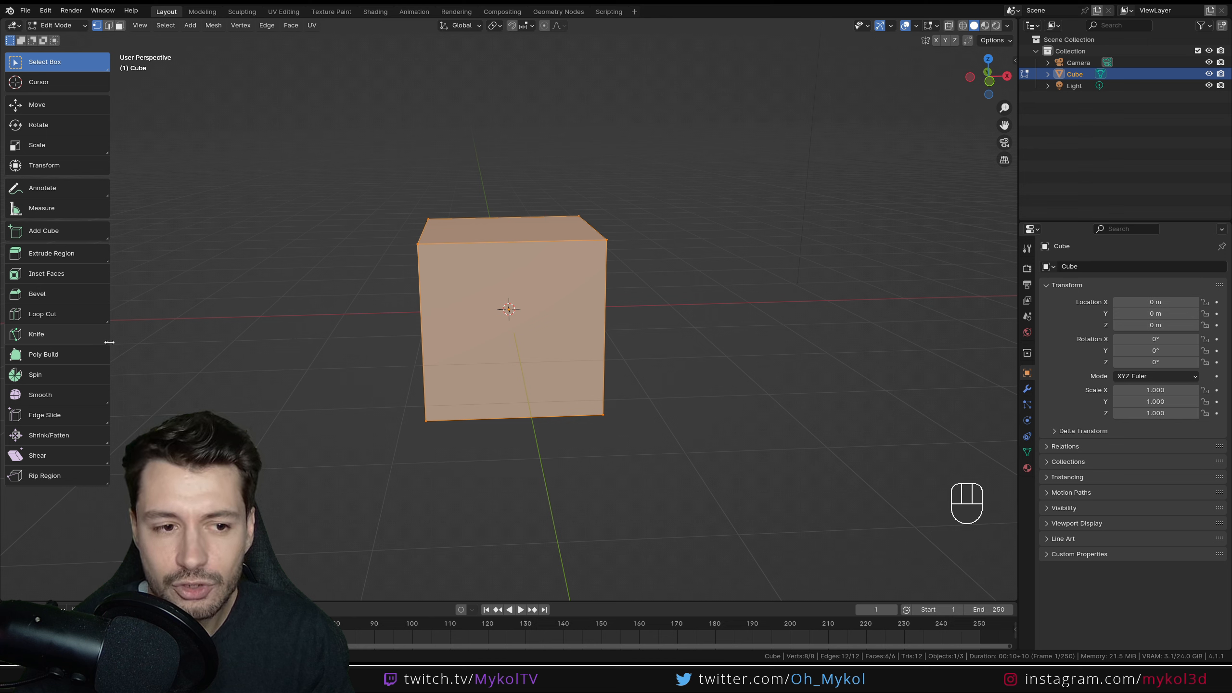
- Use the Knife tool to make a slanted cut across the cube's top and front faces, and confirm it
{"action": "left_click", "coordinate": [53, 334]}
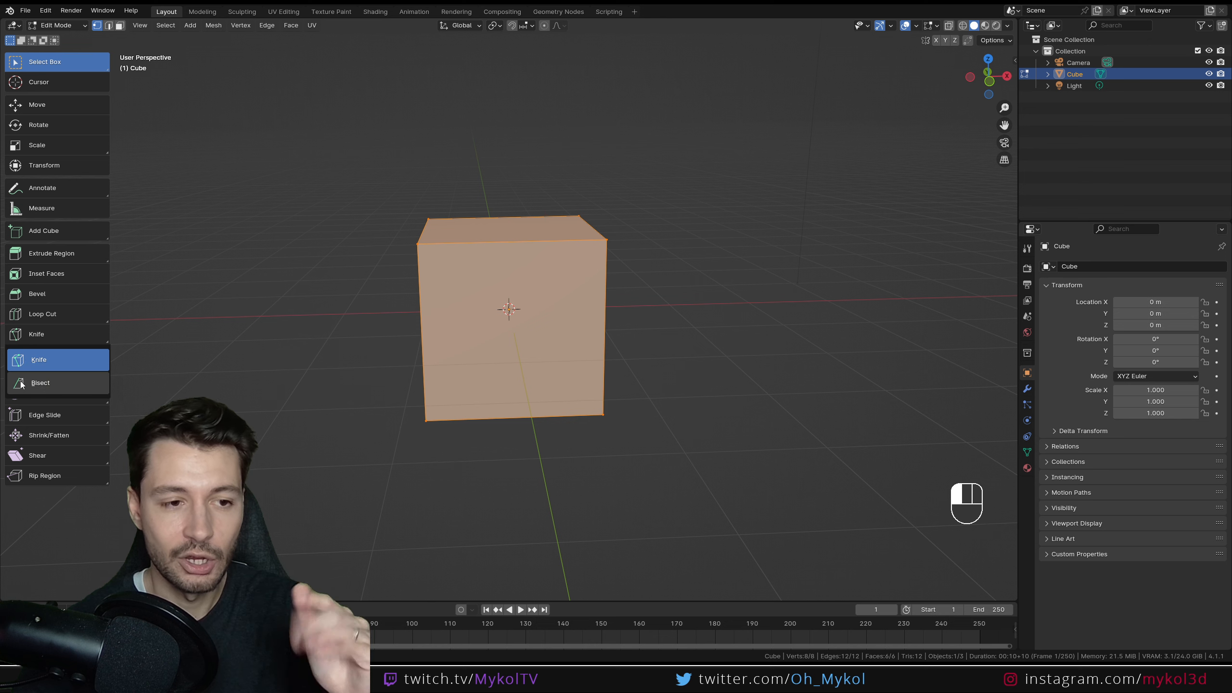
{"action": "left_click", "coordinate": [38, 360]}
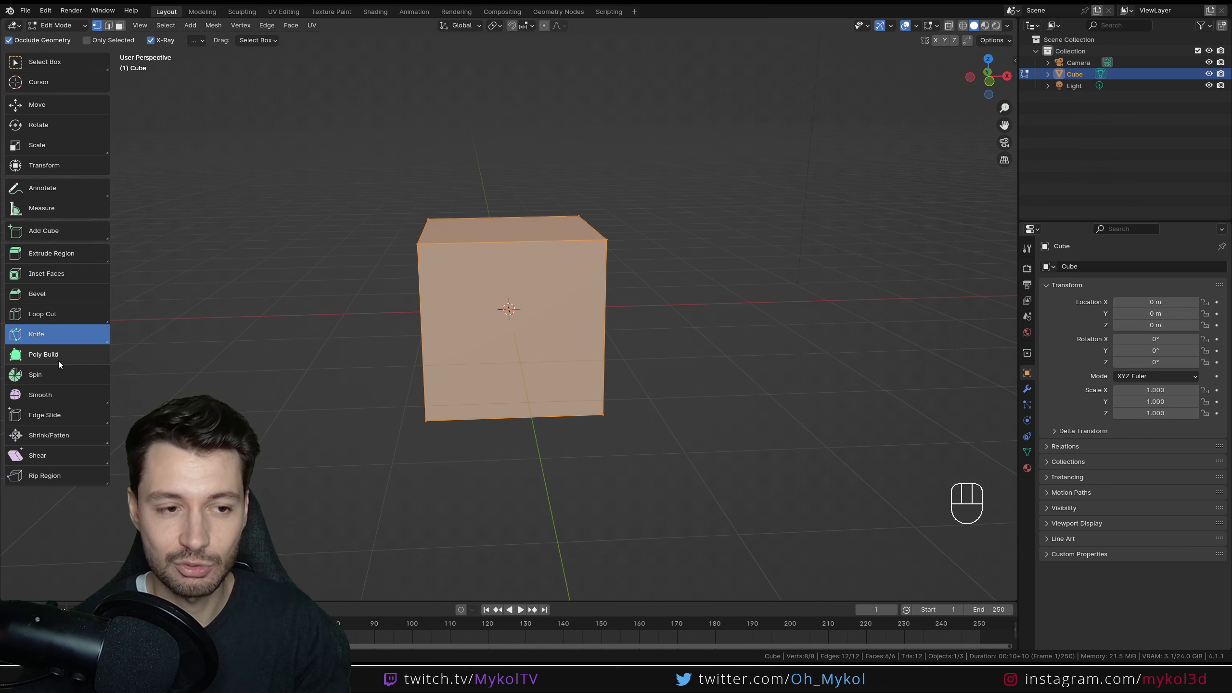
{"action": "middle_click_drag", "start_coordinate": [231, 338], "coordinate": [201, 315]}
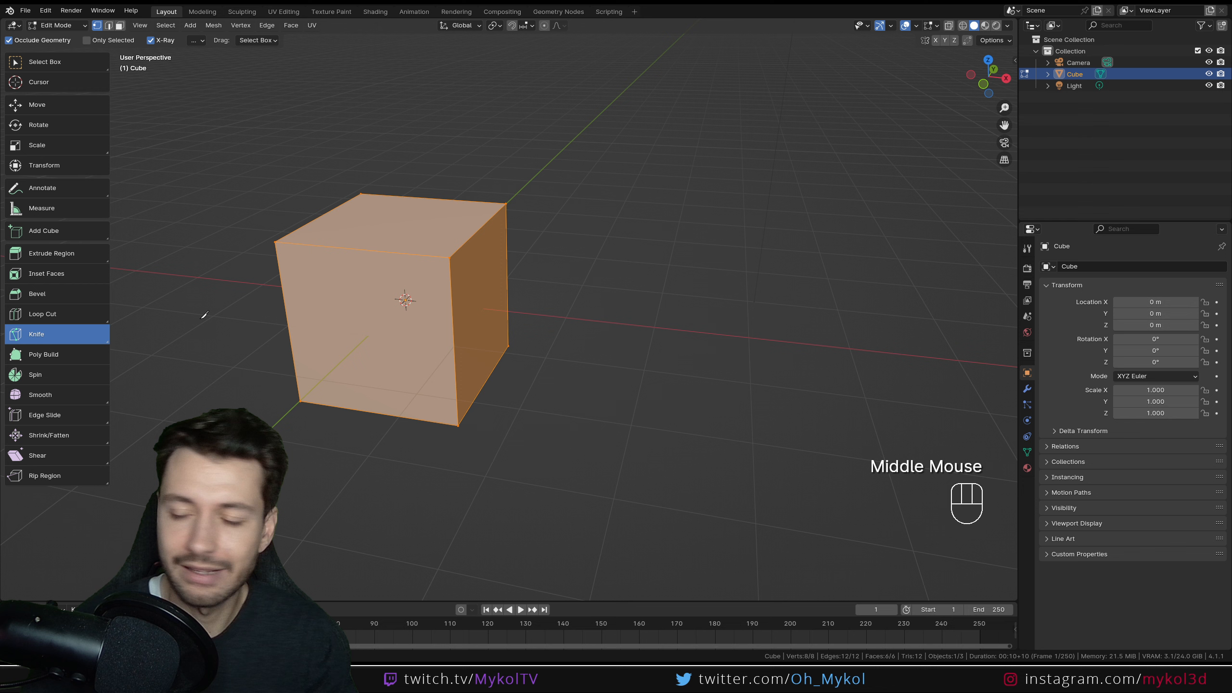
{"action": "left_click", "coordinate": [446, 123]}
{"action": "left_click", "coordinate": [299, 499]}
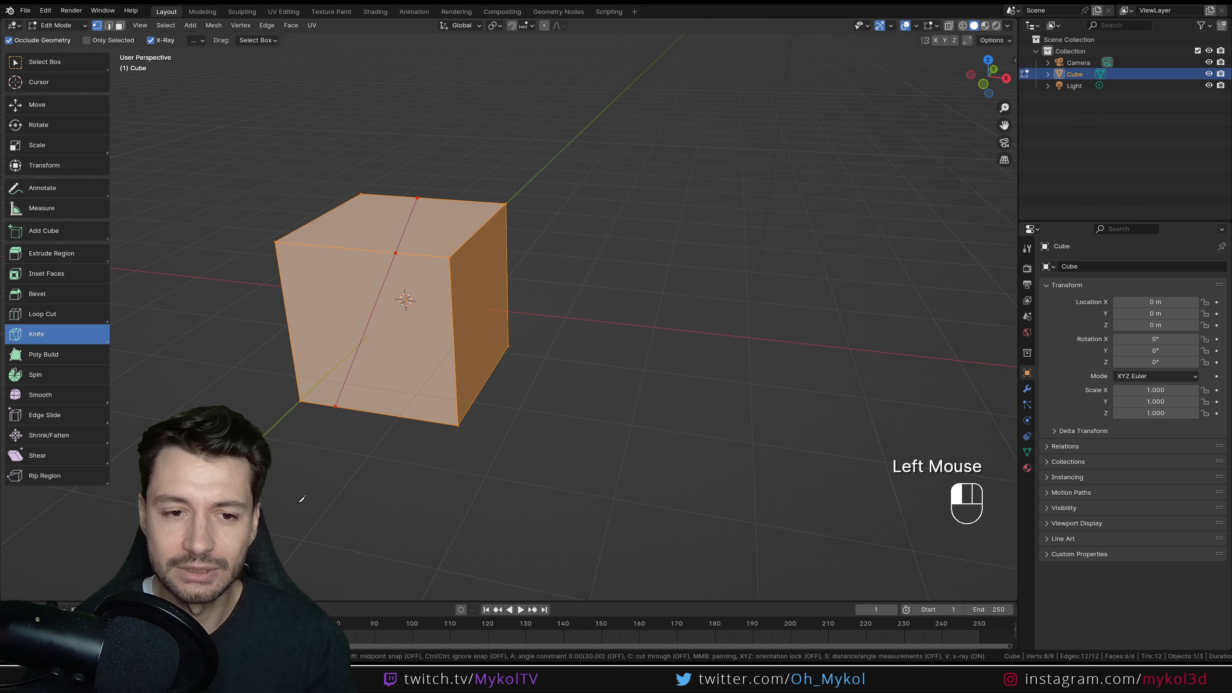
{"action": "key", "text": "Return"}
- Switch to face selection with Select Box and extrude the left piece of the cut front face outward
{"action": "middle_click_drag", "start_coordinate": [319, 406], "coordinate": [371, 382]}
{"action": "left_click", "coordinate": [120, 25]}
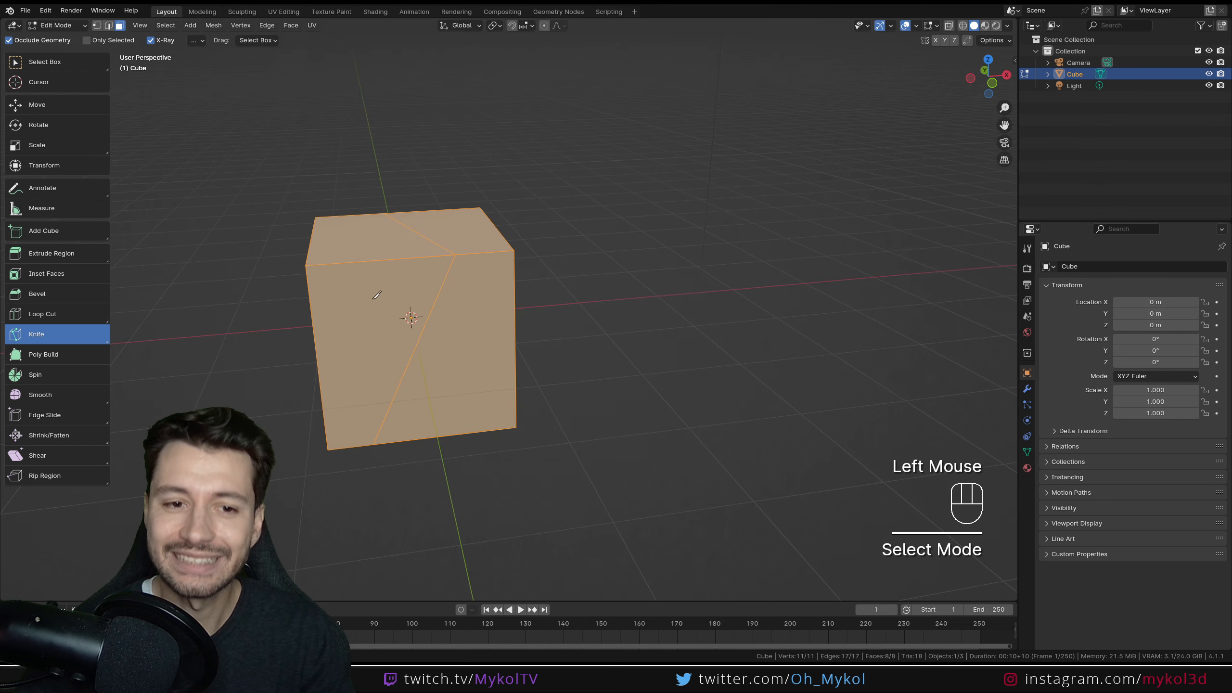
{"action": "left_click", "coordinate": [54, 61]}
{"action": "left_click", "coordinate": [395, 293]}
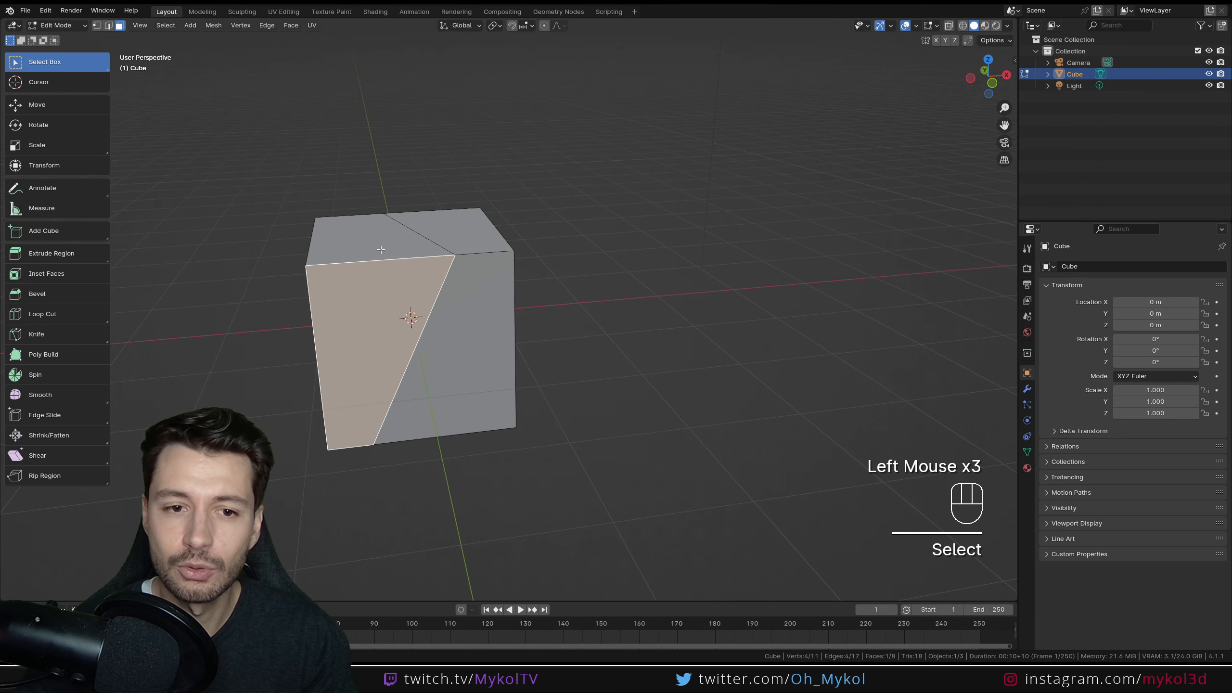
{"action": "middle_click_drag", "start_coordinate": [411, 318], "coordinate": [437, 320]}
{"action": "key", "text": "e"}
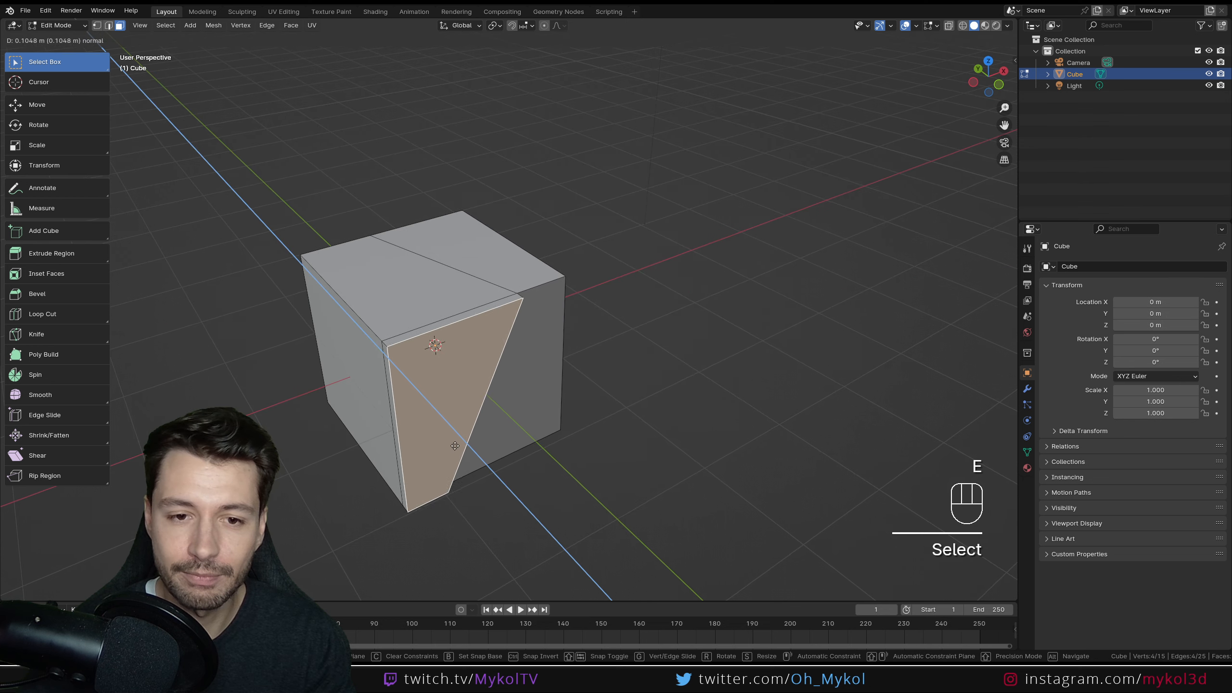
{"action": "left_click", "coordinate": [469, 458]}
- Extrude the right piece of the cut top face upward
{"action": "left_click", "coordinate": [500, 270]}
{"action": "key", "text": "e"}
{"action": "left_click", "coordinate": [516, 254]}
- Extrude and scale the left piece of the cube's top face, and return to Object Mode to inspect the shape
{"action": "middle_click_drag", "start_coordinate": [550, 294], "coordinate": [418, 272]}
{"action": "left_click", "coordinate": [398, 262]}
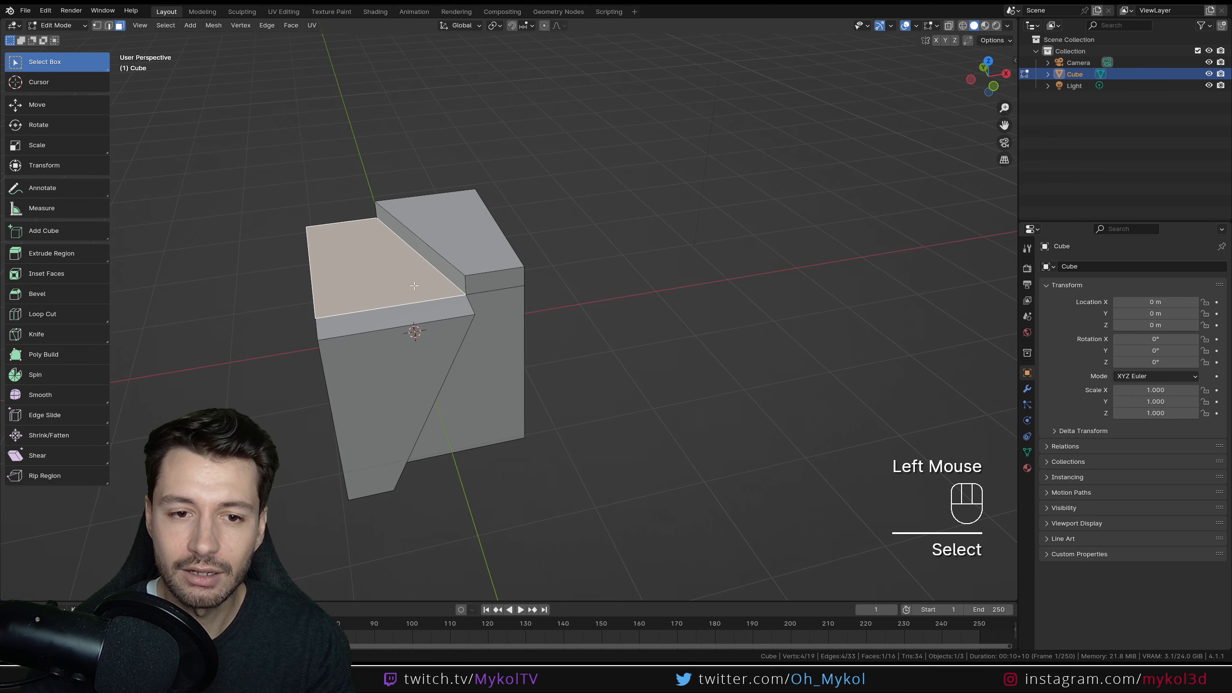
{"action": "key", "text": "e"}
{"action": "key", "text": "s"}
{"action": "key", "text": "Tab"}
{"action": "middle_click_drag", "start_coordinate": [533, 340], "coordinate": [372, 170]}
{"action": "middle_click_drag", "start_coordinate": [385, 439], "coordinate": [397, 398]}
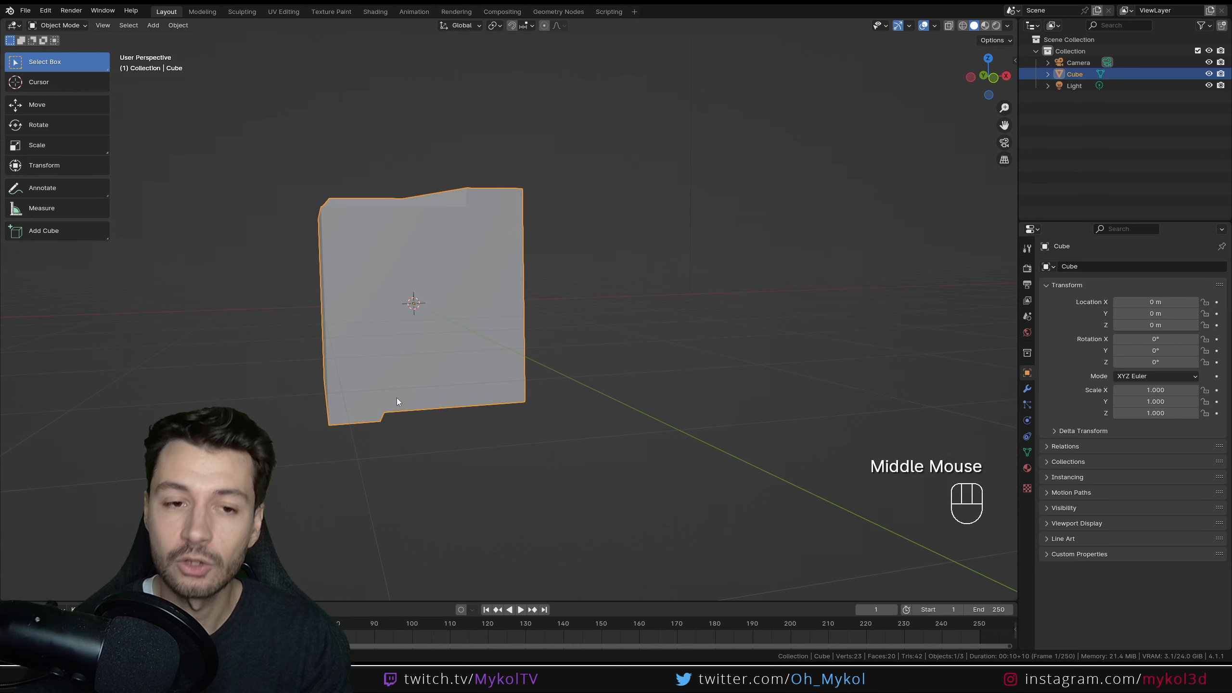
- Undo the extrusions, the scaling and the knife cut back to the plain cube in Edit Mode
{"action": "key", "text": "ctrl+z"}
{"action": "key", "text": "ctrl+z"}
{"action": "key", "text": "ctrl+z"}
{"action": "key", "text": "ctrl+z"}
{"action": "middle_click_drag", "start_coordinate": [459, 306], "coordinate": [470, 301]}
{"action": "key", "text": "ctrl+z"}
{"action": "key", "text": "ctrl+z"}
{"action": "key", "text": "ctrl+z"}
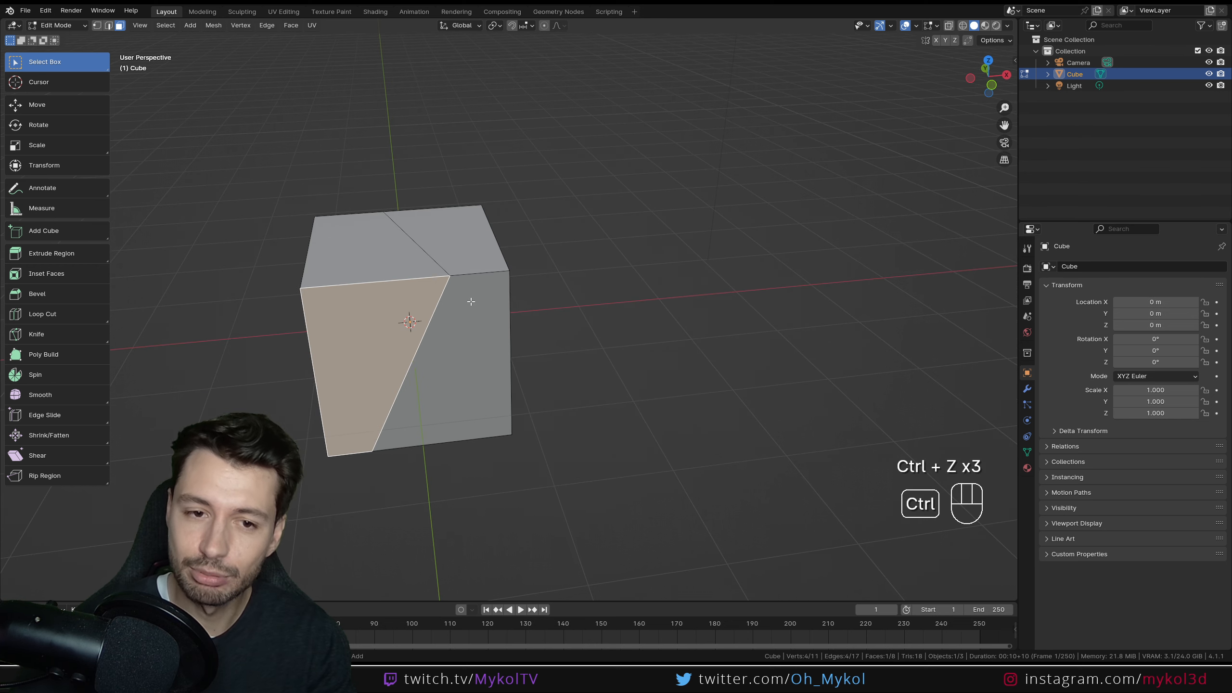
{"action": "key", "text": "ctrl+z"}
{"action": "key", "text": "ctrl+z"}
{"action": "key", "text": "ctrl+z"}
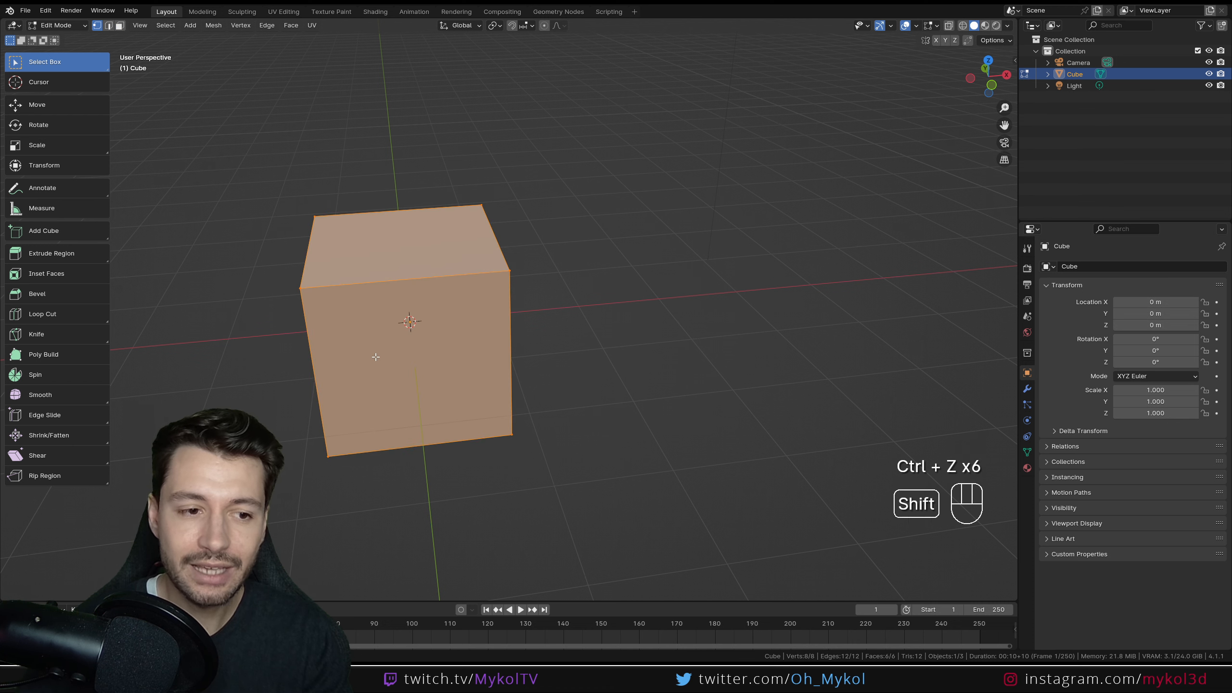
{"action": "middle_click_drag", "start_coordinate": [378, 354], "coordinate": [426, 369], "text": "shift"}
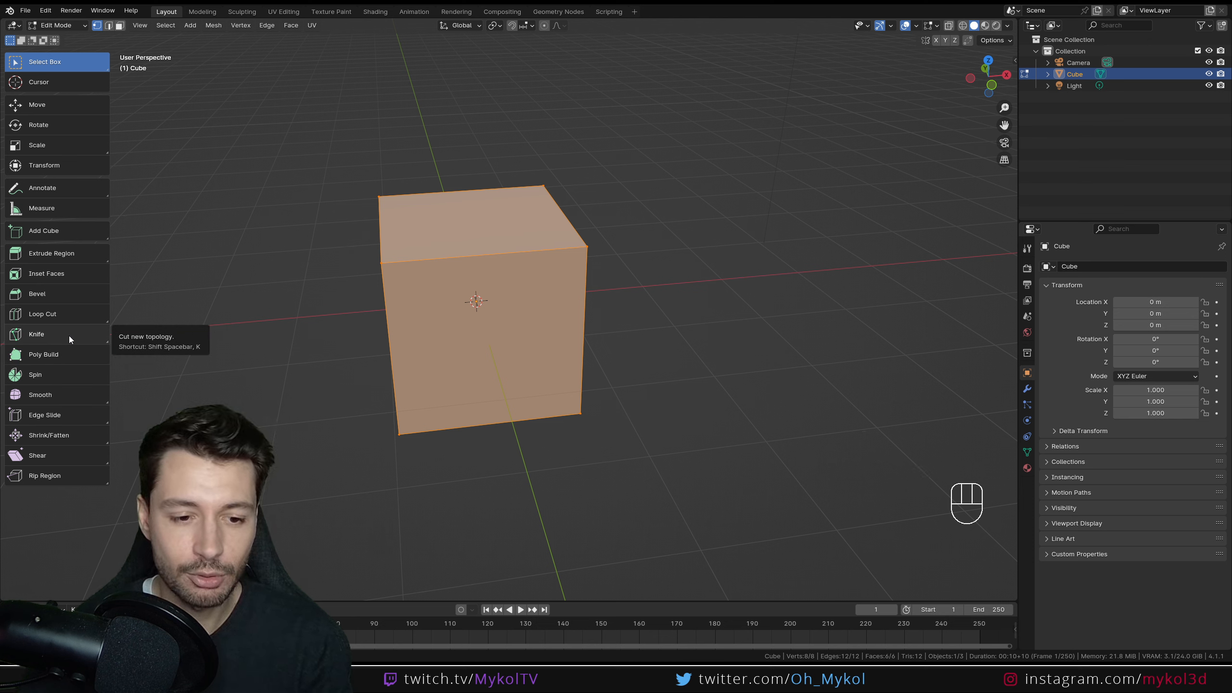
{"action": "key", "text": "k"}
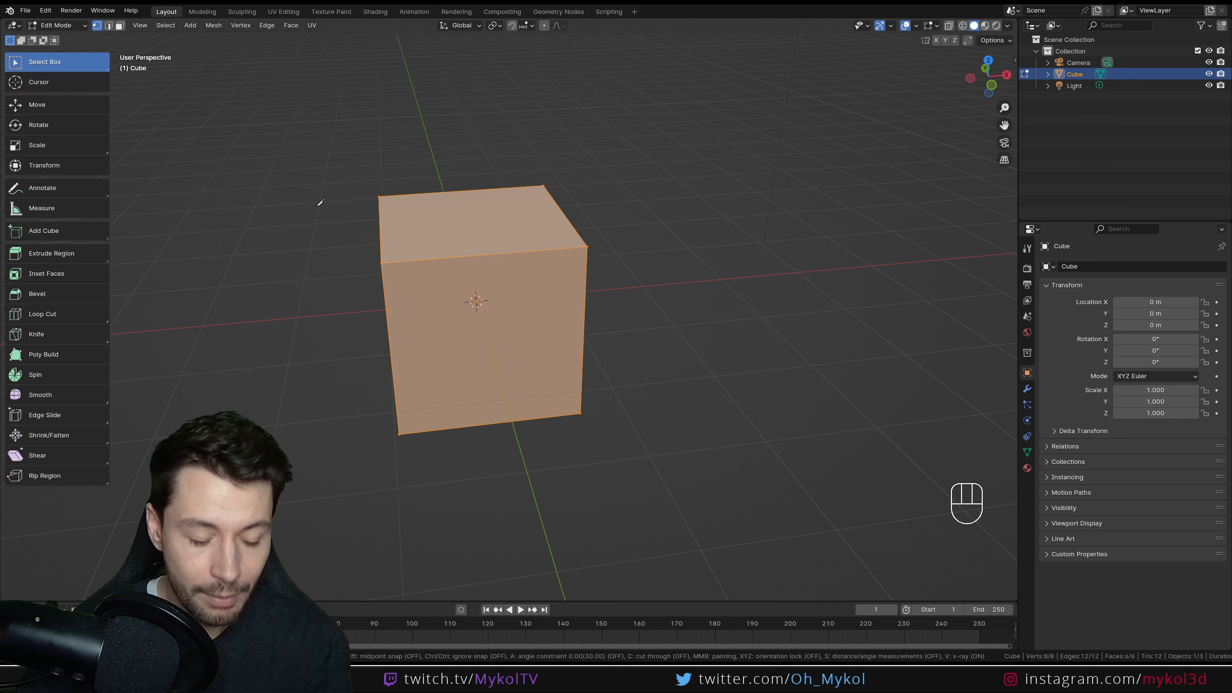
{"action": "key", "text": "Escape"}
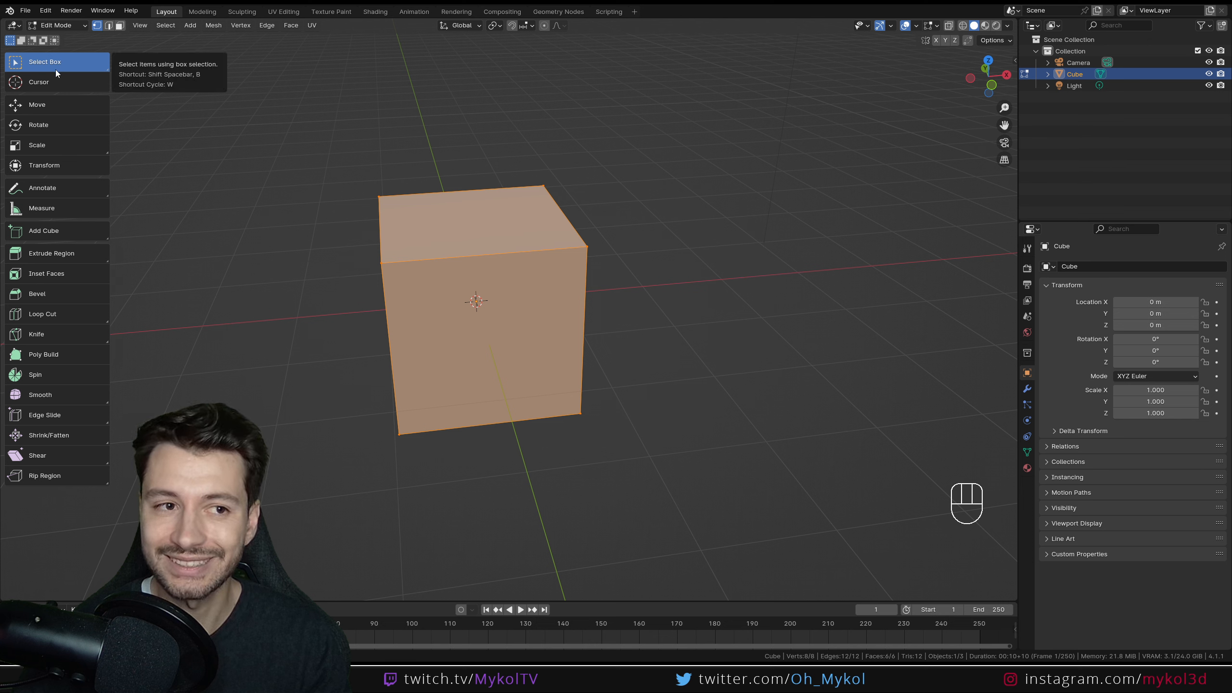
{"action": "key", "text": "k"}
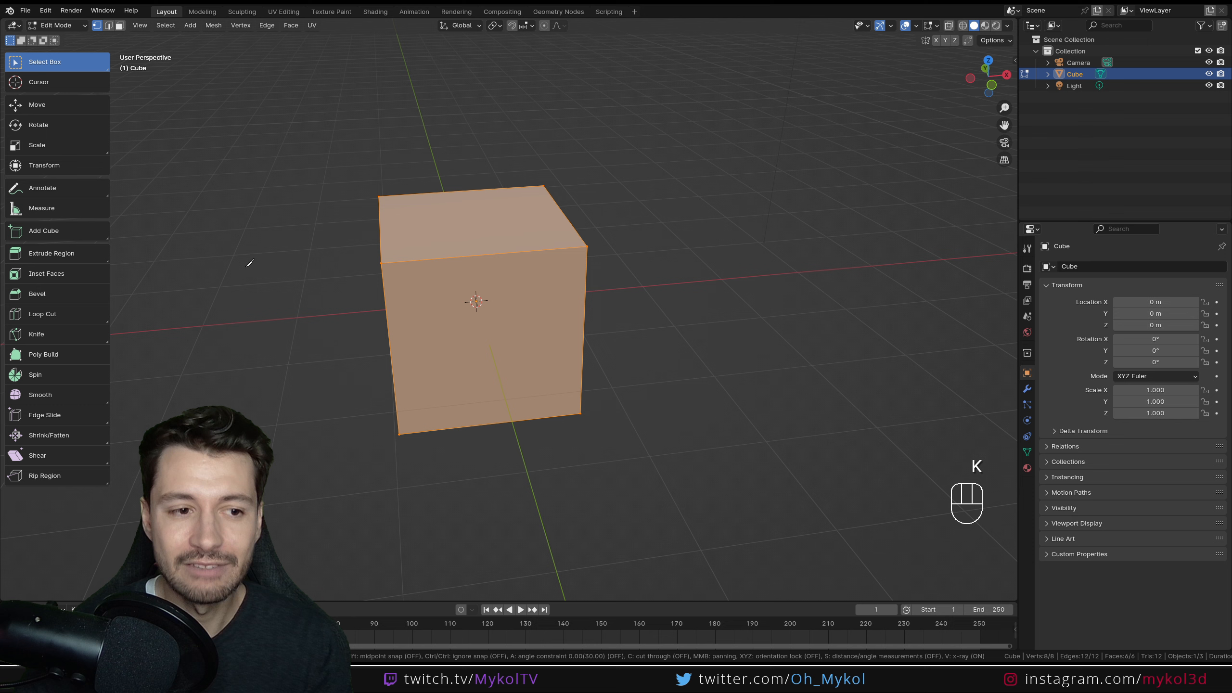
{"action": "left_click", "coordinate": [50, 336]}
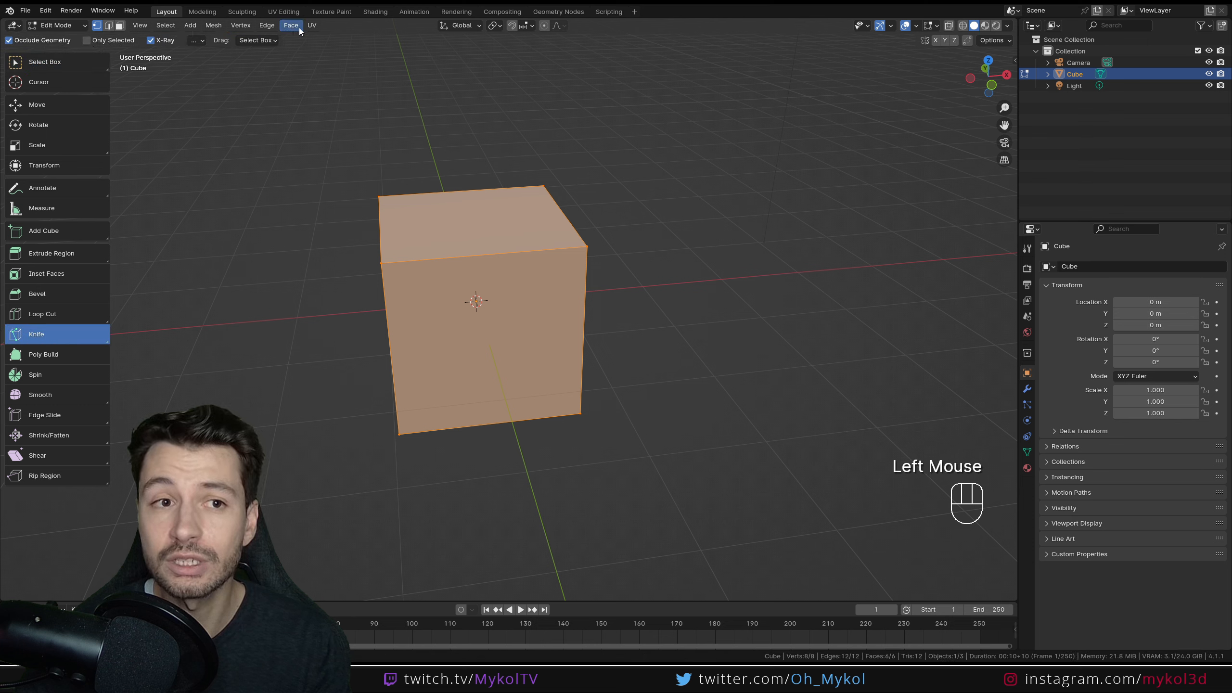
{"action": "left_click", "coordinate": [62, 60]}
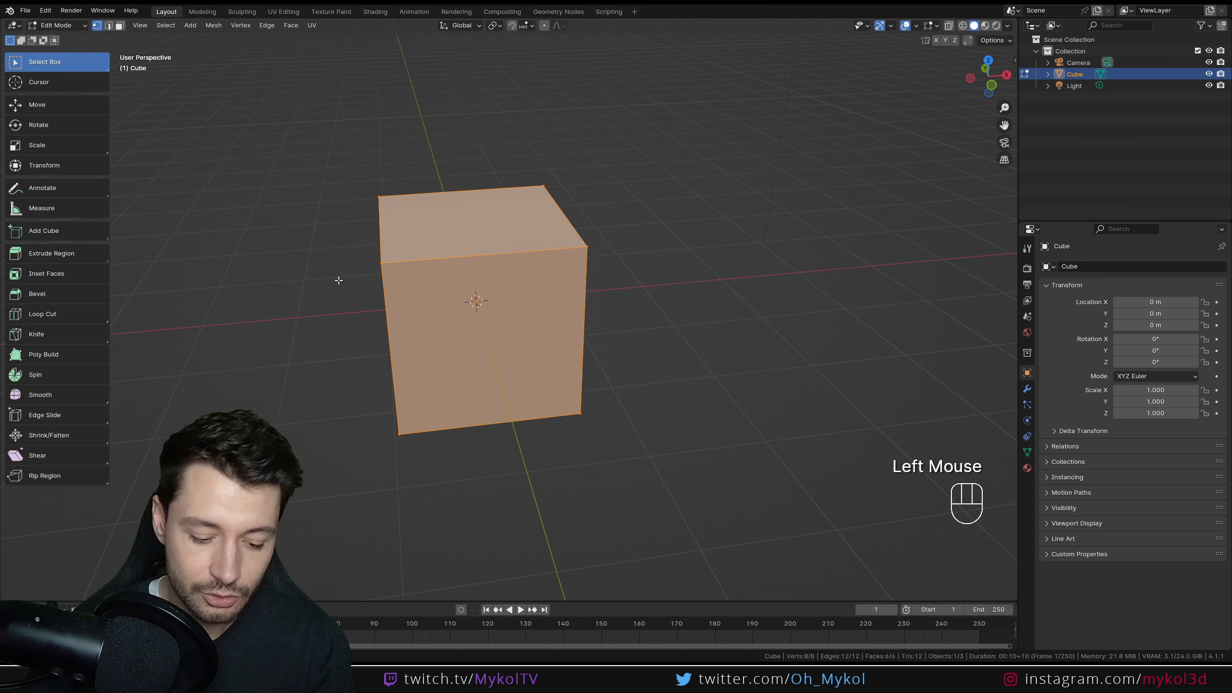
{"action": "key", "text": "k"}
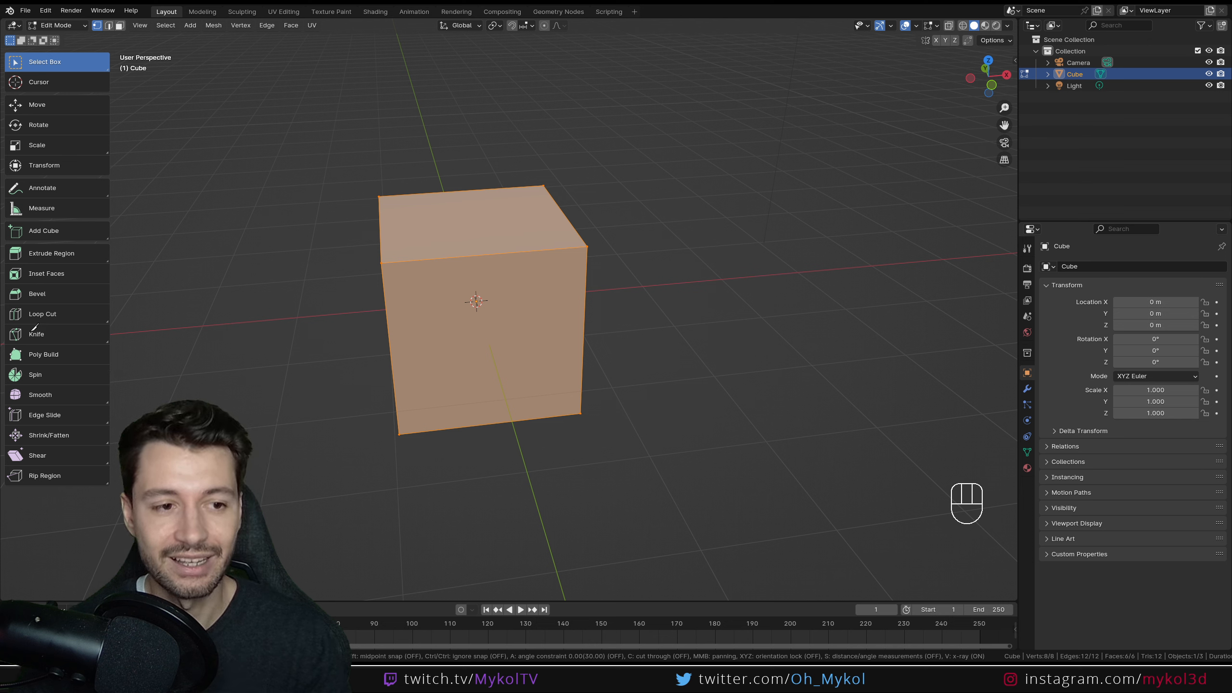
{"action": "key", "text": "Escape"}
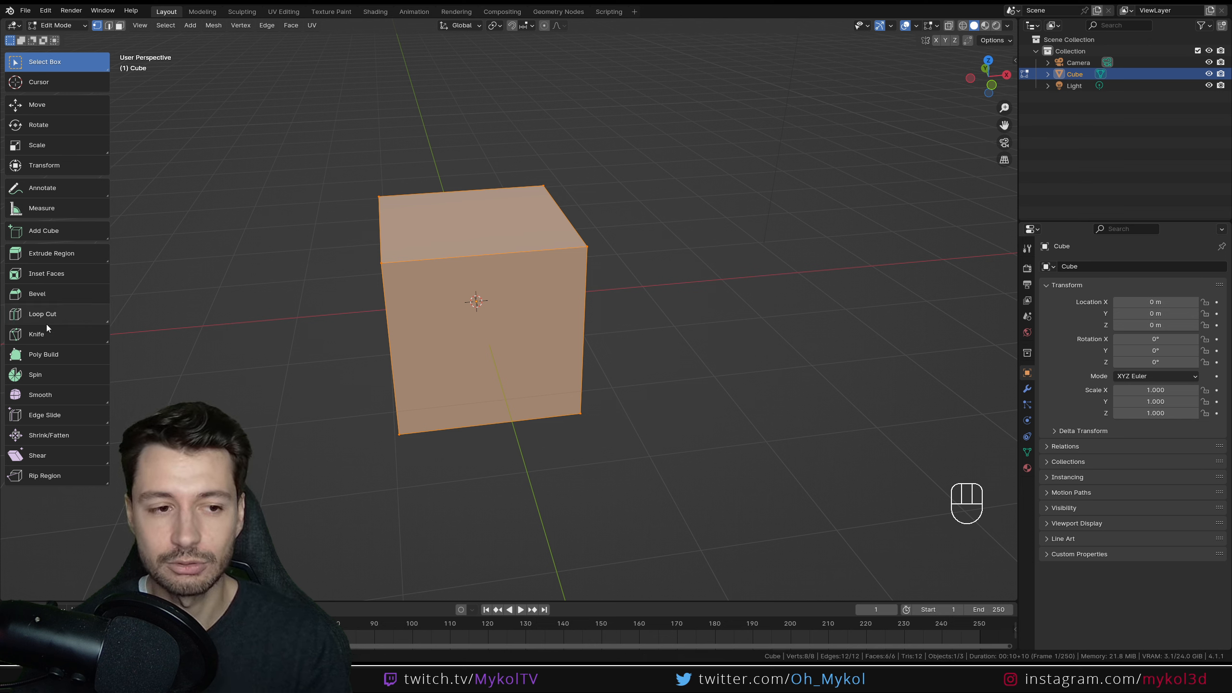
- In front view, use the Knife tool to draw a slanted cut across the front face from top edge to bottom edge
{"action": "left_click", "coordinate": [48, 336]}
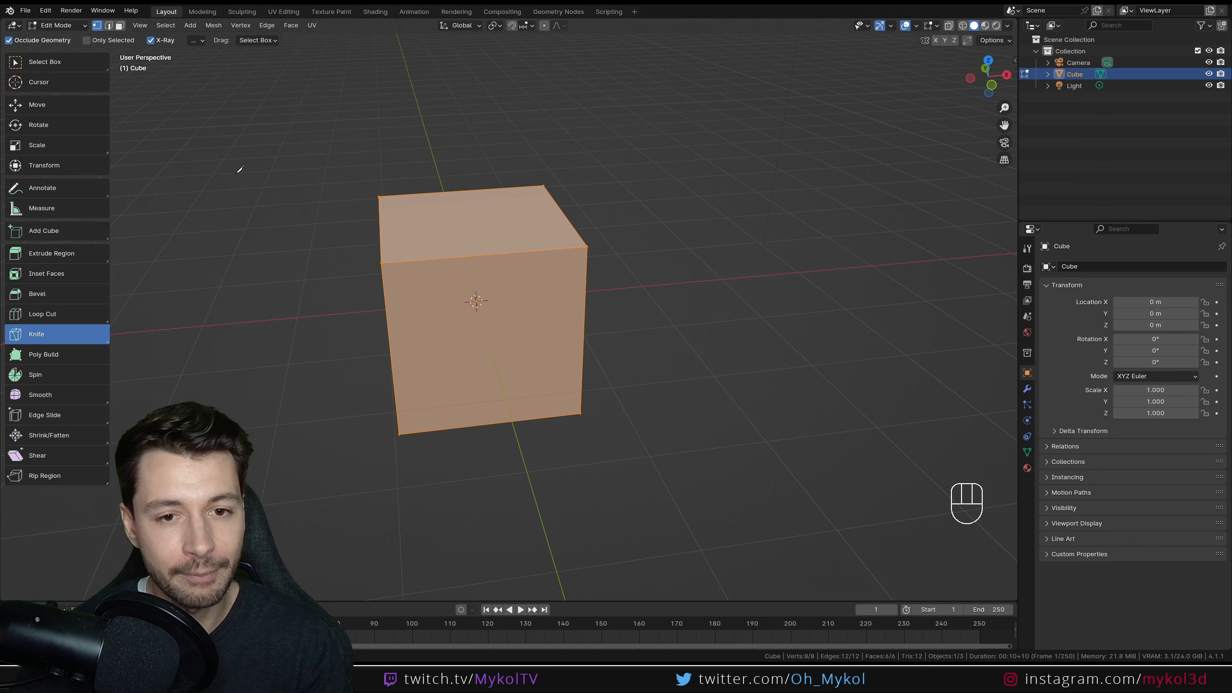
{"action": "middle_click_drag", "start_coordinate": [282, 248], "coordinate": [1, 68]}
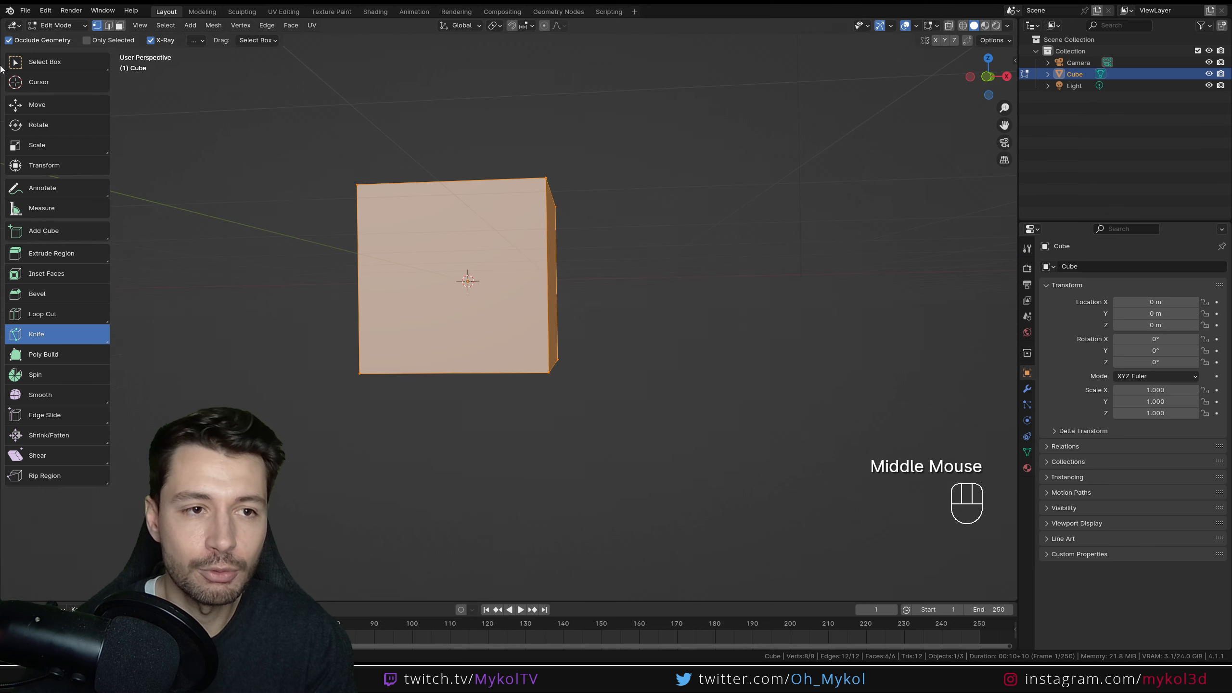
{"action": "key", "text": "KP_1"}
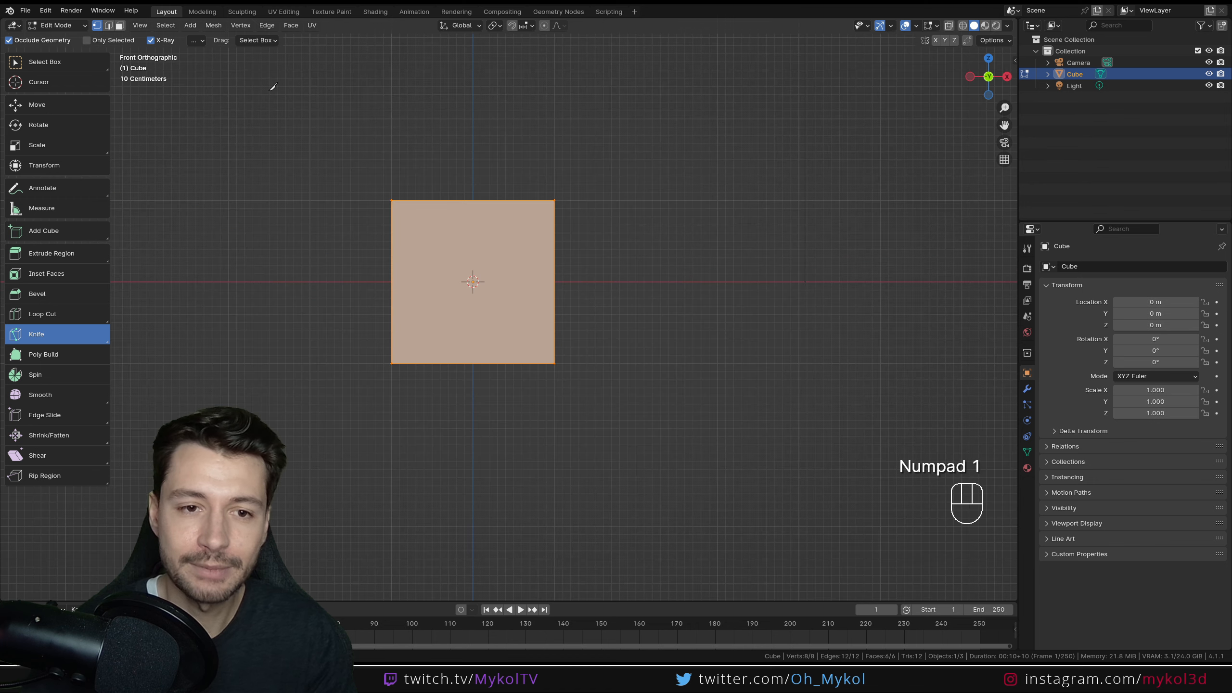
{"action": "scroll", "coordinate": [467, 344], "scroll_direction": "up", "scroll_amount": 4}
{"action": "middle_click_drag", "start_coordinate": [473, 279], "coordinate": [544, 276], "text": "shift"}
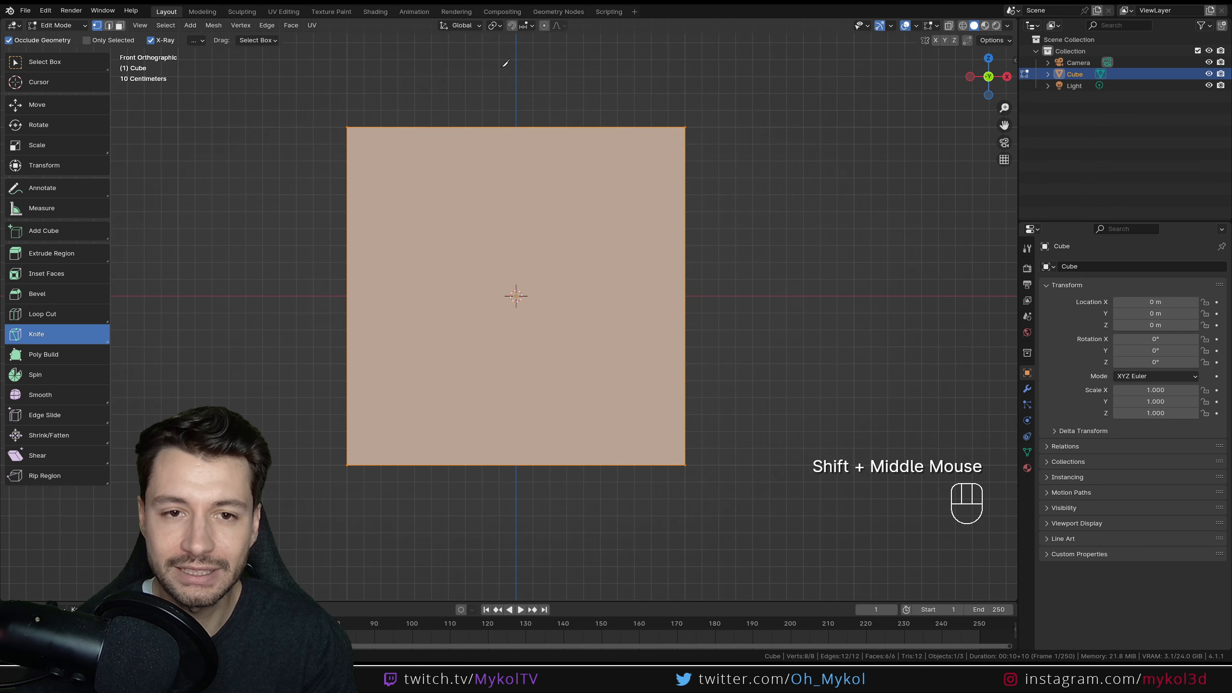
{"action": "left_click_drag", "start_coordinate": [558, 62], "coordinate": [363, 547]}
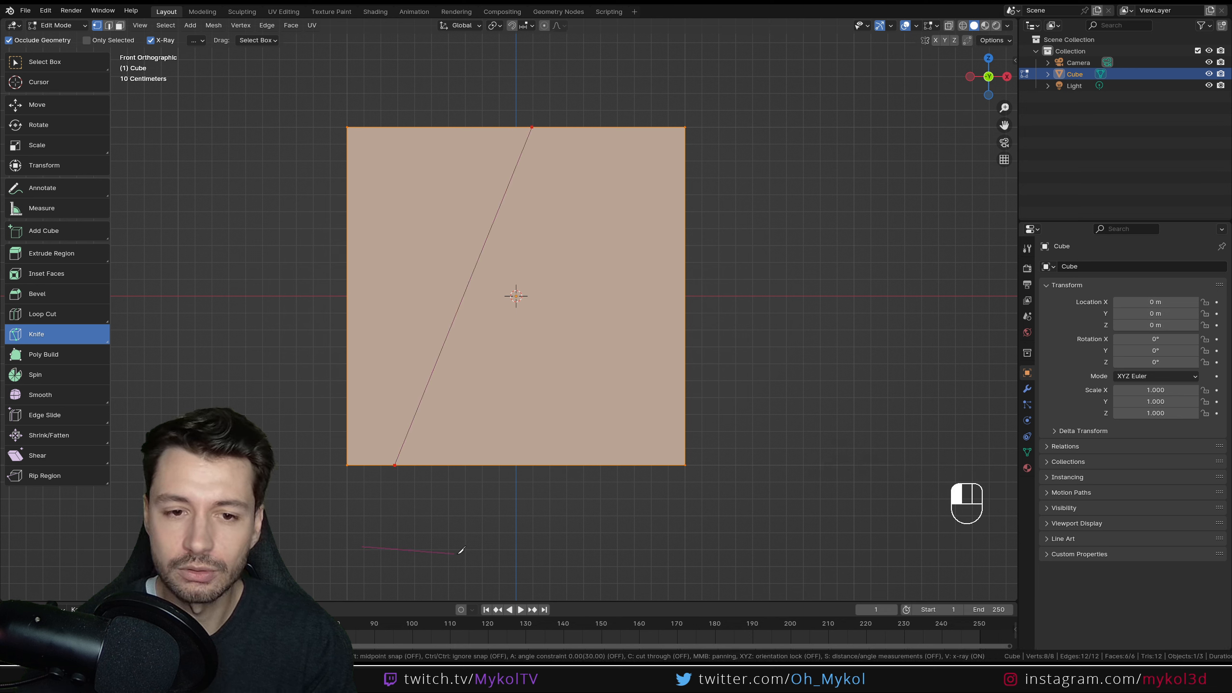
- Start a separate knife cut that zigzags from the front face's bottom edge up past its top edge, right of the slanted cut
{"action": "key", "text": "e"}
{"action": "left_click", "coordinate": [542, 465]}
{"action": "left_click", "coordinate": [573, 416]}
{"action": "left_click", "coordinate": [504, 364]}
{"action": "left_click", "coordinate": [628, 298]}
{"action": "left_click", "coordinate": [544, 244]}
{"action": "left_click", "coordinate": [653, 154]}
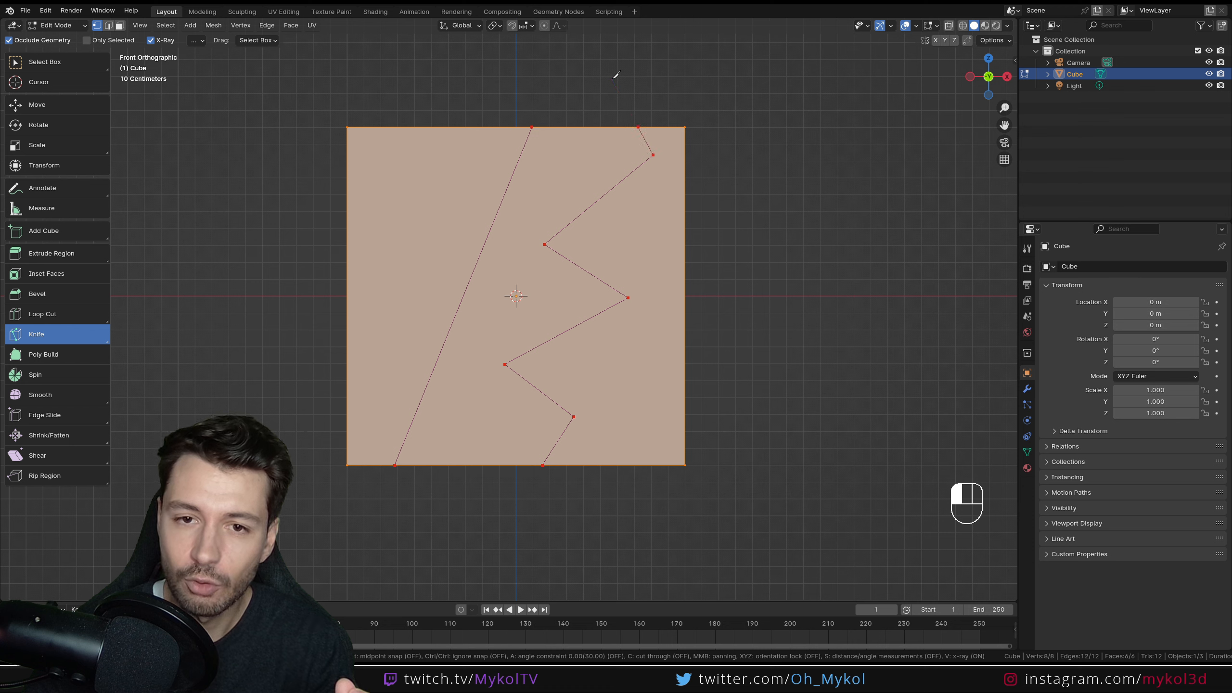
{"action": "left_click", "coordinate": [613, 78]}
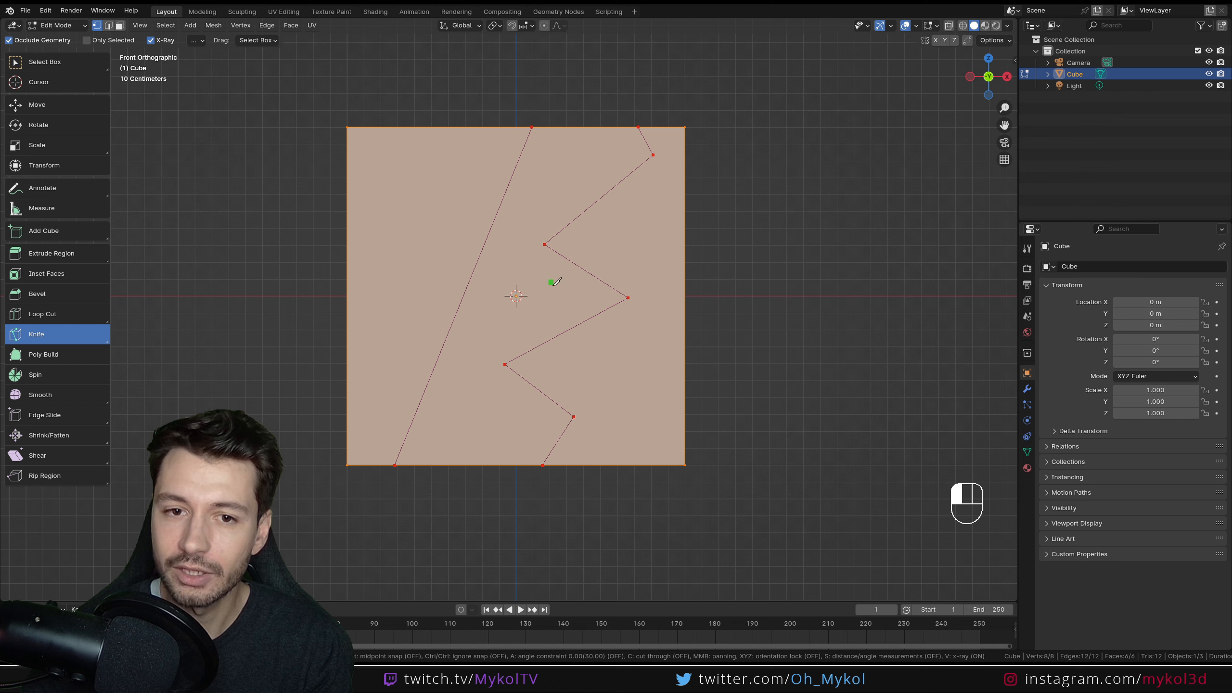
- Add an L-shaped cut and a short diagonal cut around the front face's lower right corner, and confirm all knife cuts
{"action": "left_click", "coordinate": [684, 377]}
{"action": "left_click", "coordinate": [605, 376]}
{"action": "left_click", "coordinate": [592, 525]}
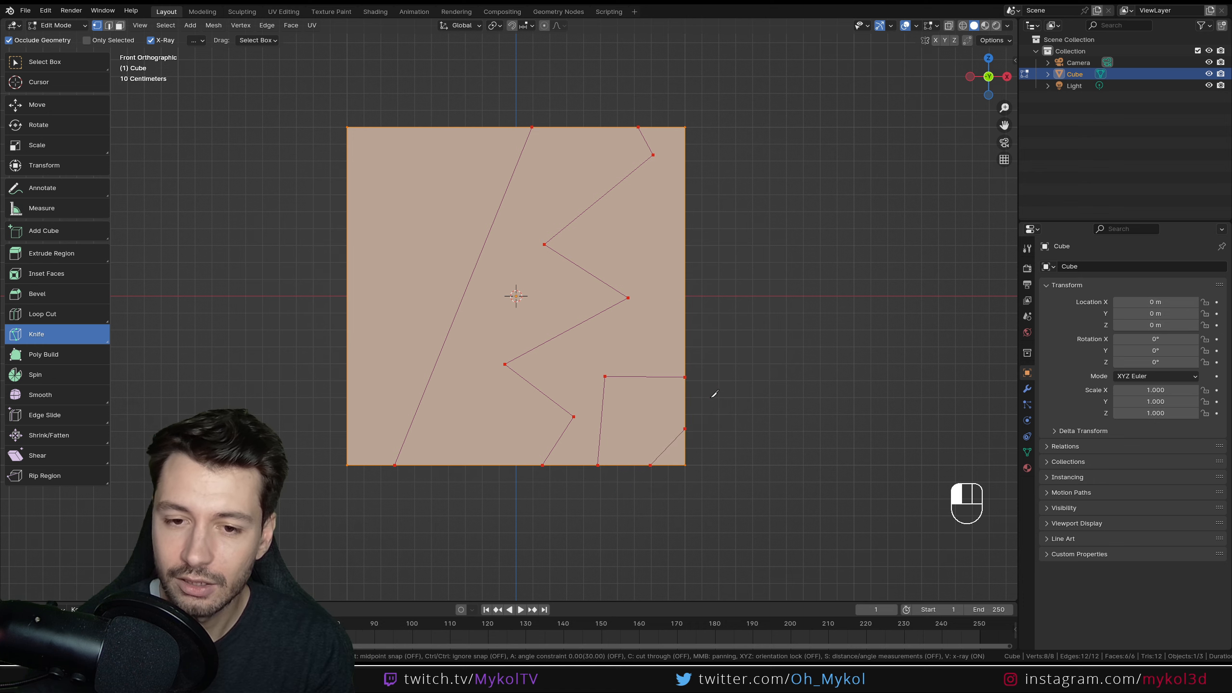
{"action": "mouse_move", "coordinate": [602, 333]}
{"action": "middle_mouse_down"}
{"action": "mouse_move", "coordinate": [664, 345]}
{"action": "mouse_move", "coordinate": [660, 379]}
{"action": "mouse_move", "coordinate": [611, 337]}
{"action": "middle_mouse_up"}
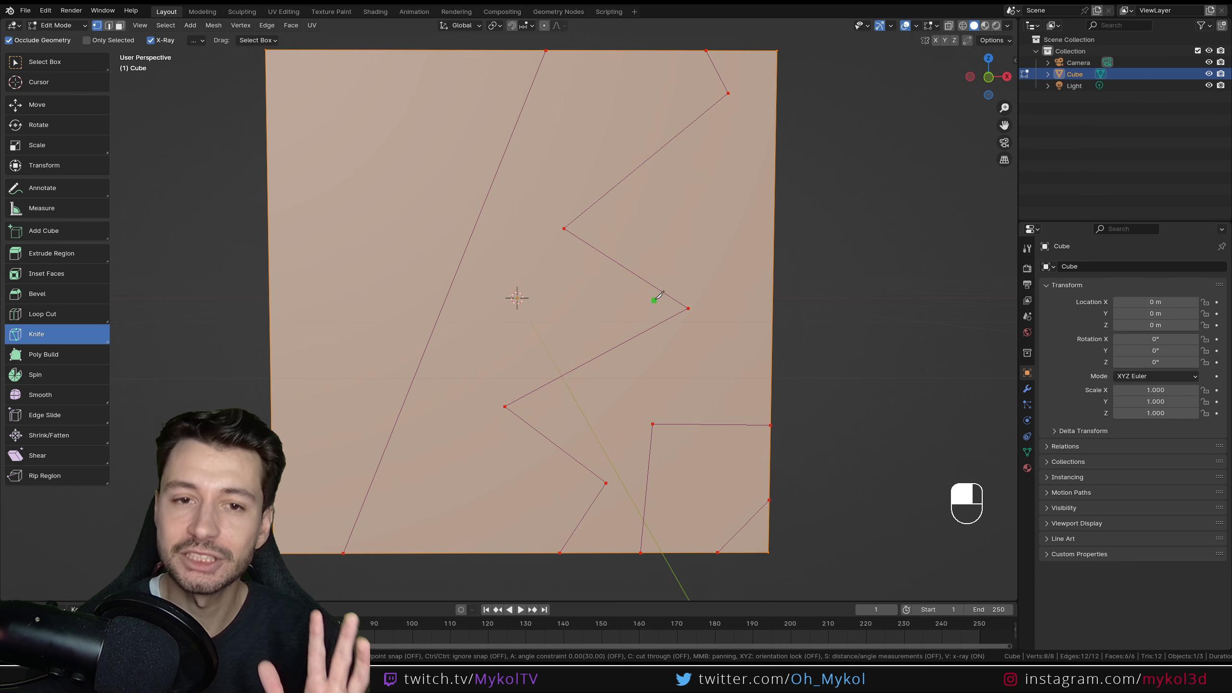
{"action": "scroll", "coordinate": [576, 236], "scroll_direction": "down", "scroll_amount": 4}
{"action": "middle_click_drag", "start_coordinate": [577, 236], "coordinate": [595, 342]}
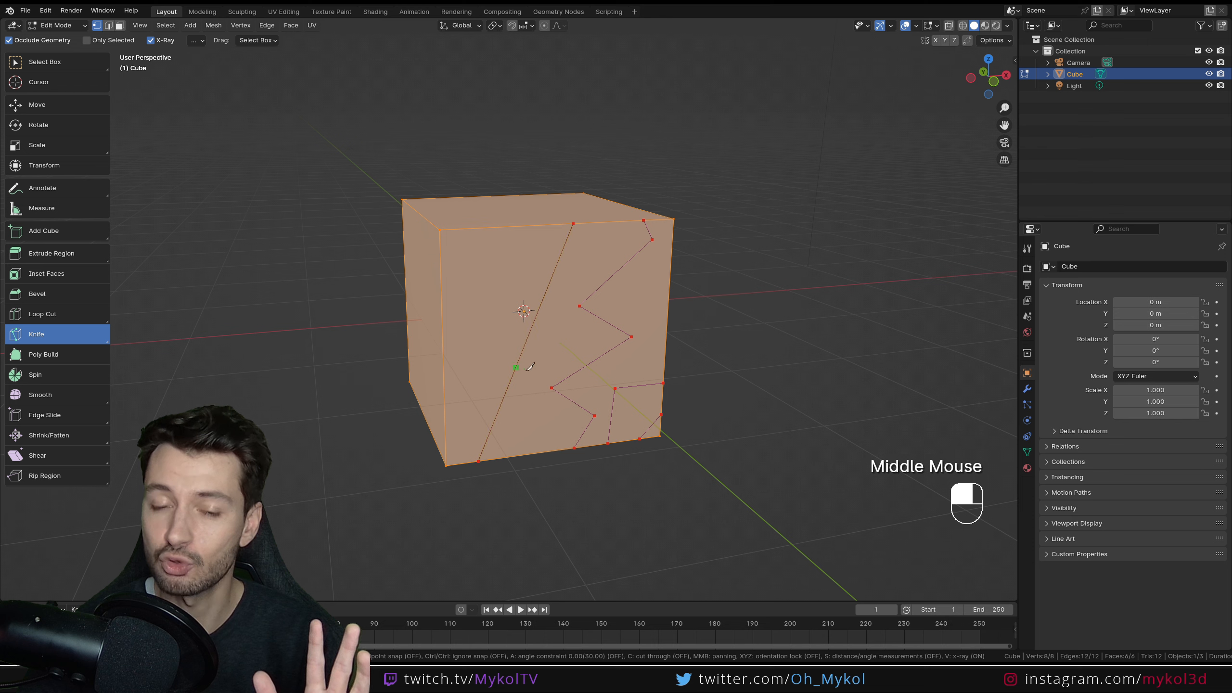
{"action": "middle_click_drag", "start_coordinate": [611, 367], "coordinate": [587, 353]}
{"action": "key", "text": "Return"}
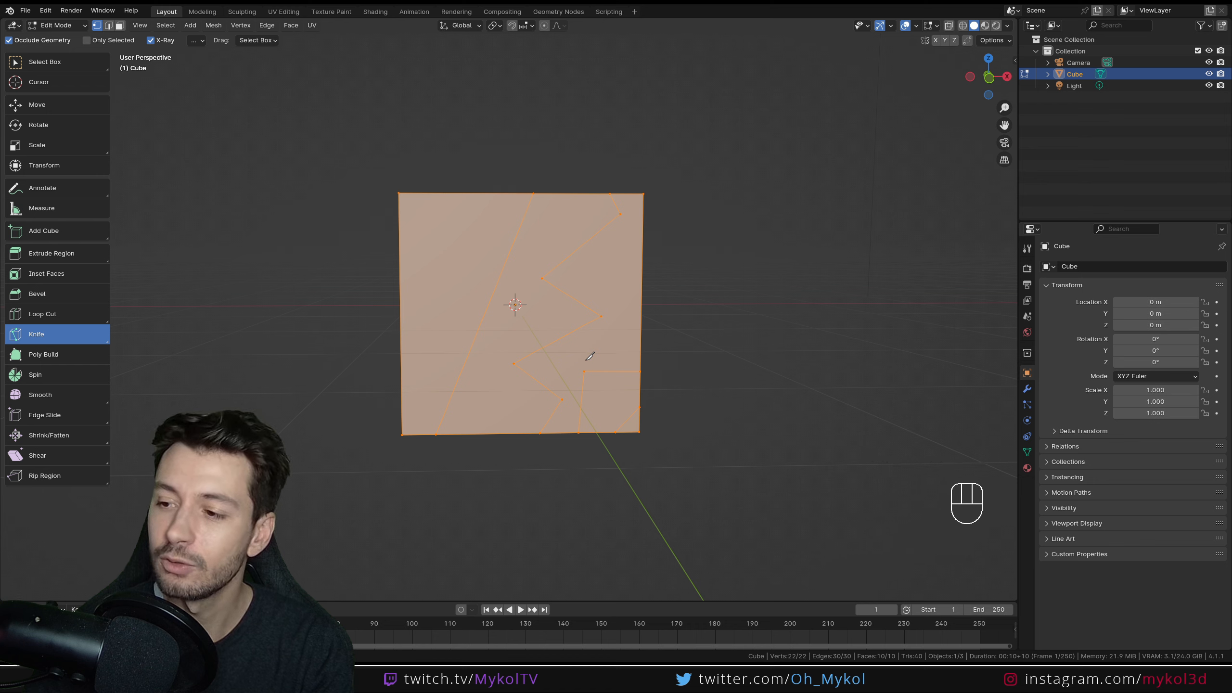
- Switch to face selection with Select Box and select the front piece between the slanted and zigzag cuts
{"action": "left_click", "coordinate": [120, 25]}
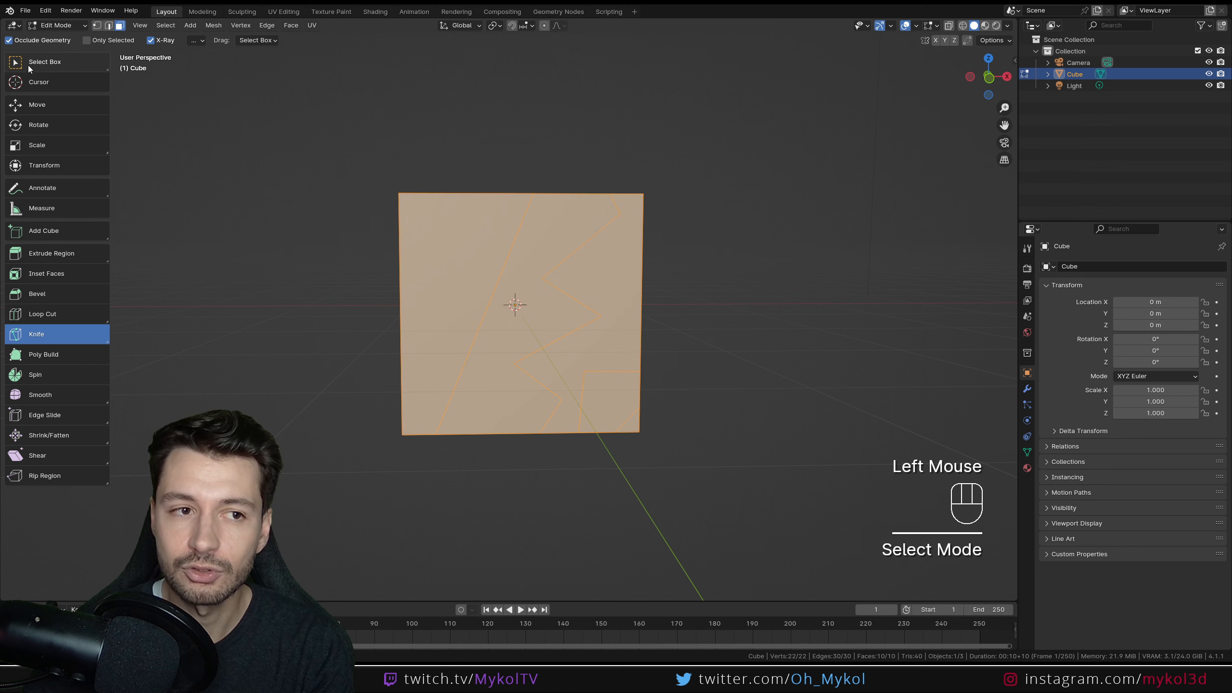
{"action": "left_click", "coordinate": [28, 63]}
{"action": "left_click", "coordinate": [524, 407]}
{"action": "middle_click_drag", "start_coordinate": [523, 408], "coordinate": [618, 442]}
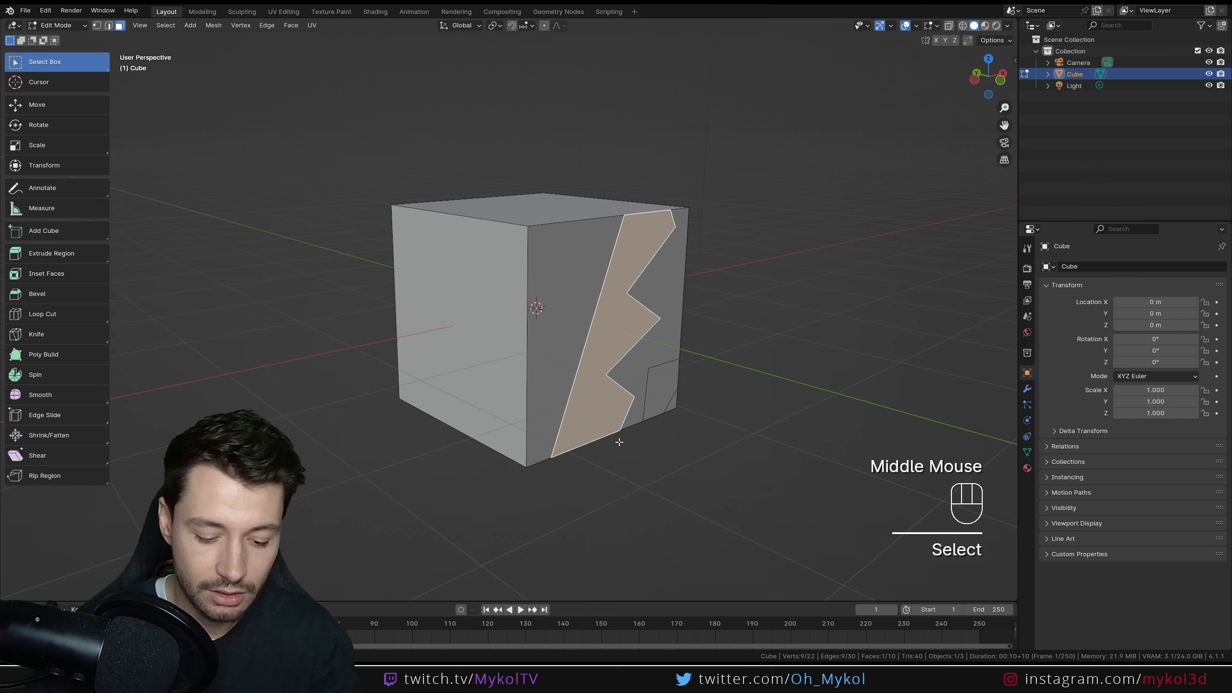
- Extrude the selected front piece outward from the cube
{"action": "key", "text": "e"}
{"action": "left_click", "coordinate": [723, 460]}
{"action": "middle_click_drag", "start_coordinate": [725, 456], "coordinate": [664, 460]}
- Undo the extrusion, the face selection and the knife cuts to restore the uncut cube
{"action": "key", "text": "ctrl+z"}
{"action": "key", "text": "ctrl+z"}
{"action": "key", "text": "ctrl+z"}
{"action": "key", "text": "ctrl+z"}
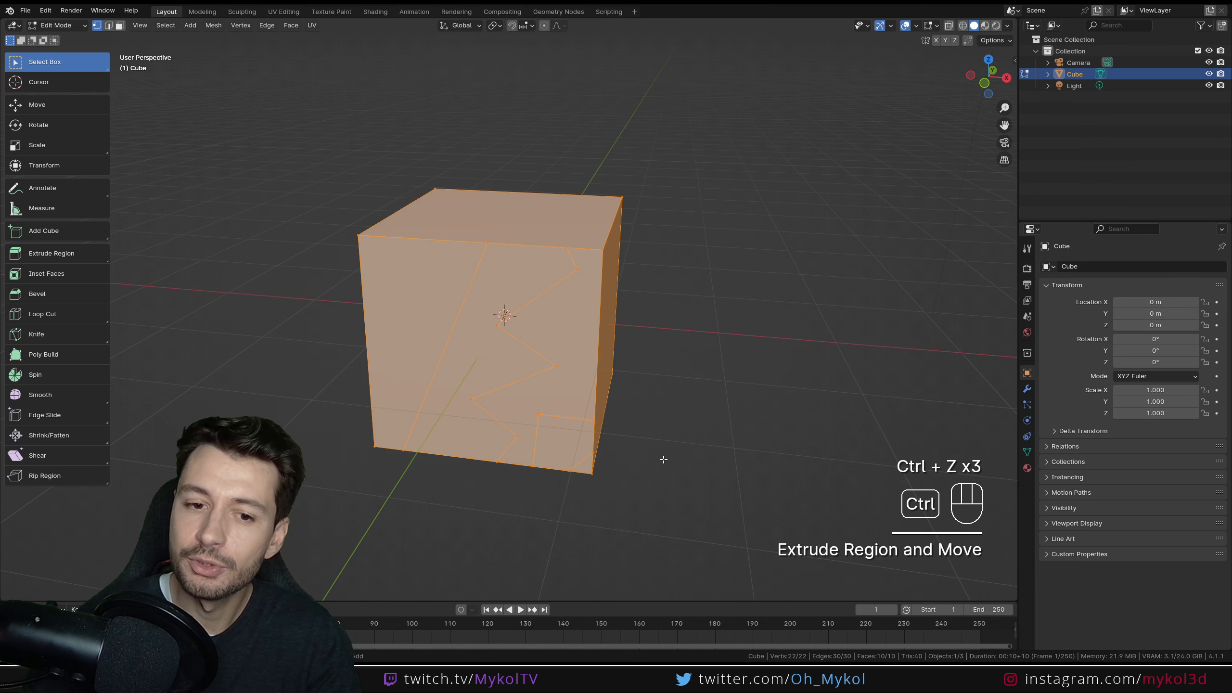
- In front view, knife a slanted cut and a lower-right corner cut into the front face, and undo both
{"action": "key", "text": "KP_1"}
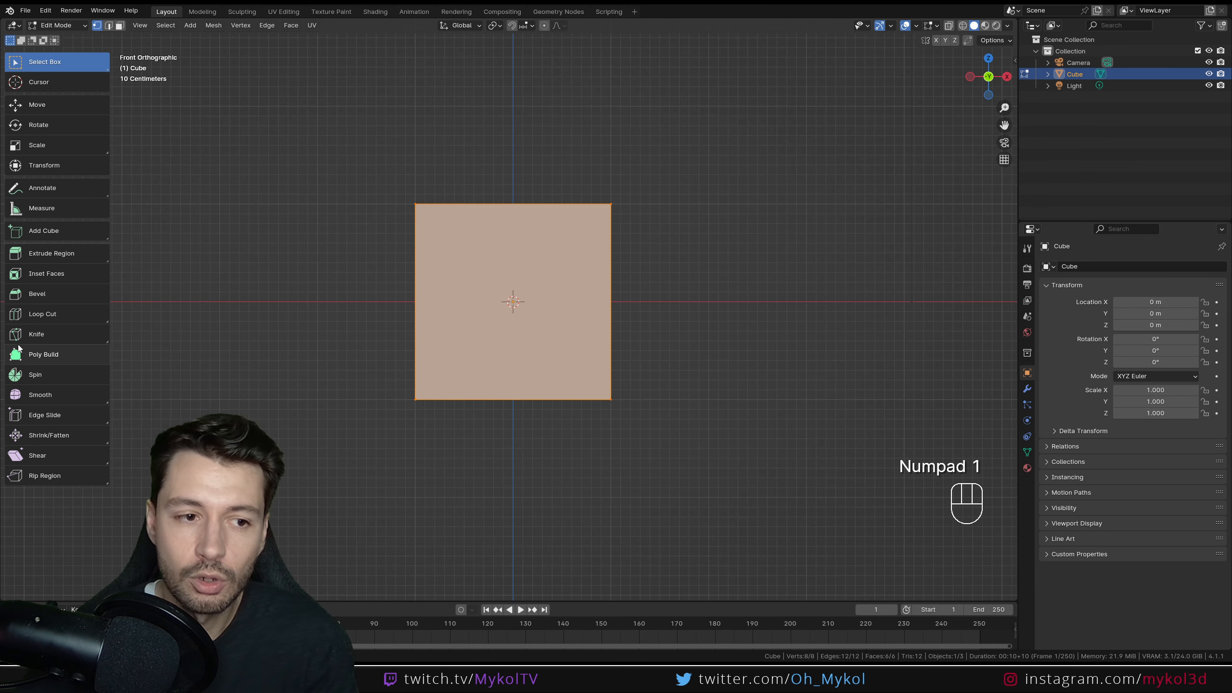
{"action": "left_click", "coordinate": [37, 334]}
{"action": "left_click", "coordinate": [563, 165]}
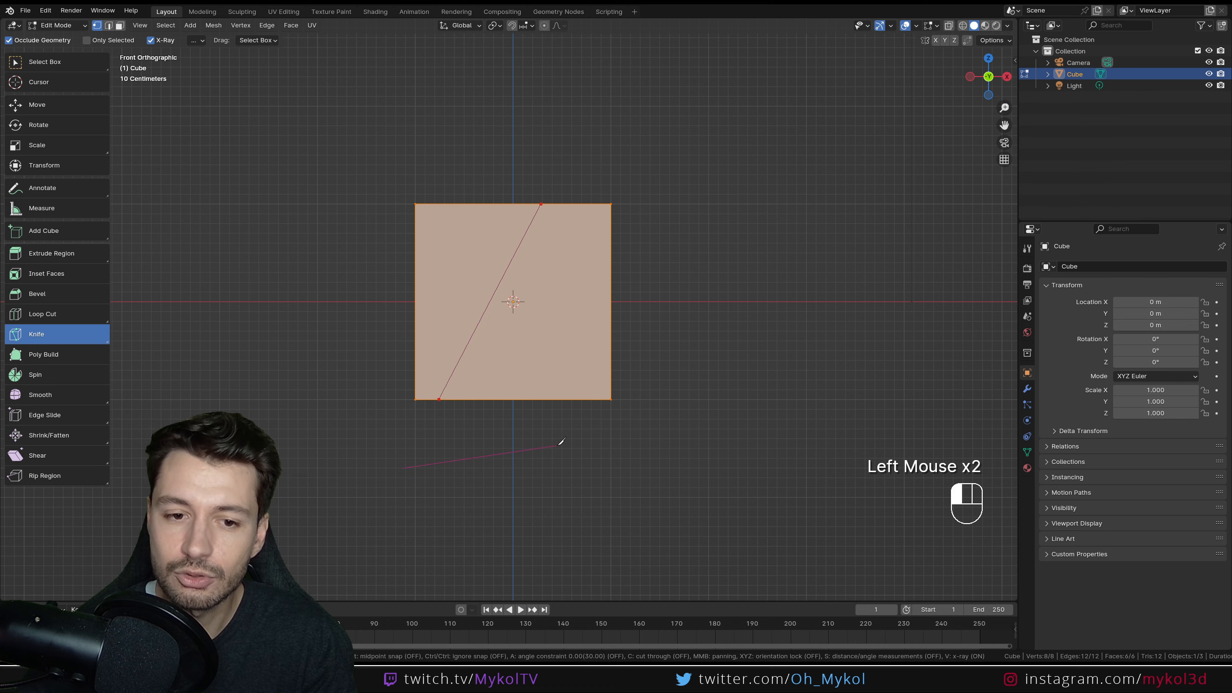
{"action": "left_click", "coordinate": [645, 301]}
{"action": "key", "text": "Return"}
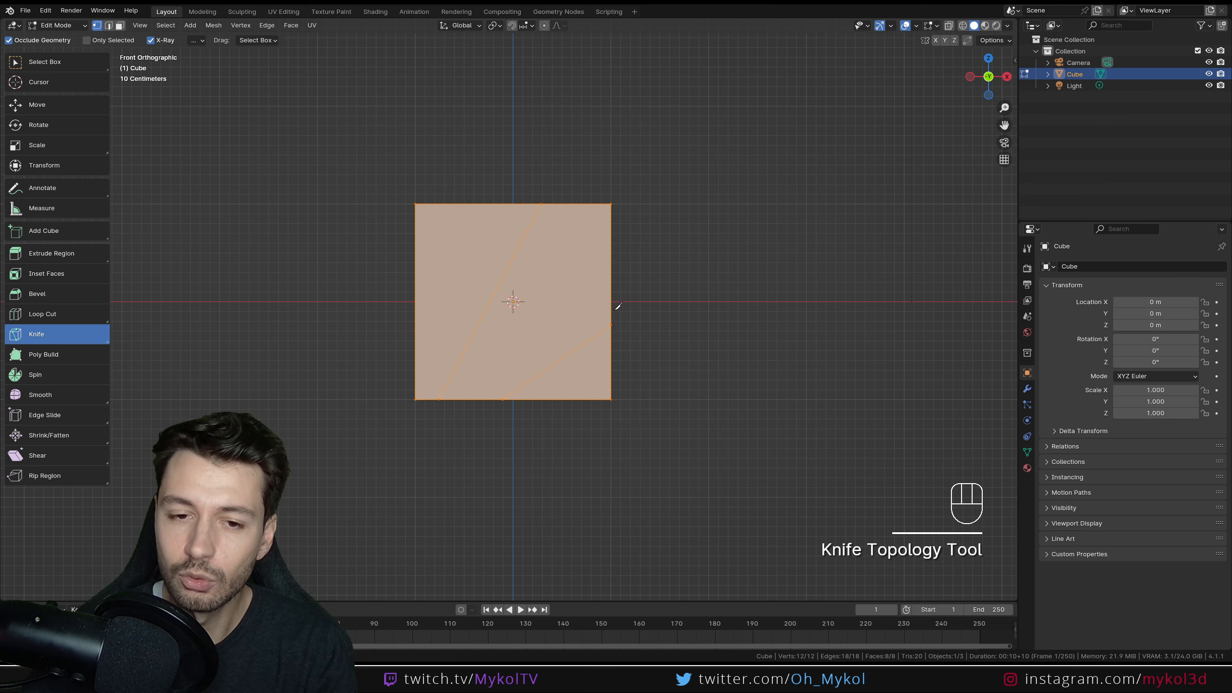
{"action": "middle_click_drag", "start_coordinate": [618, 306], "coordinate": [610, 272]}
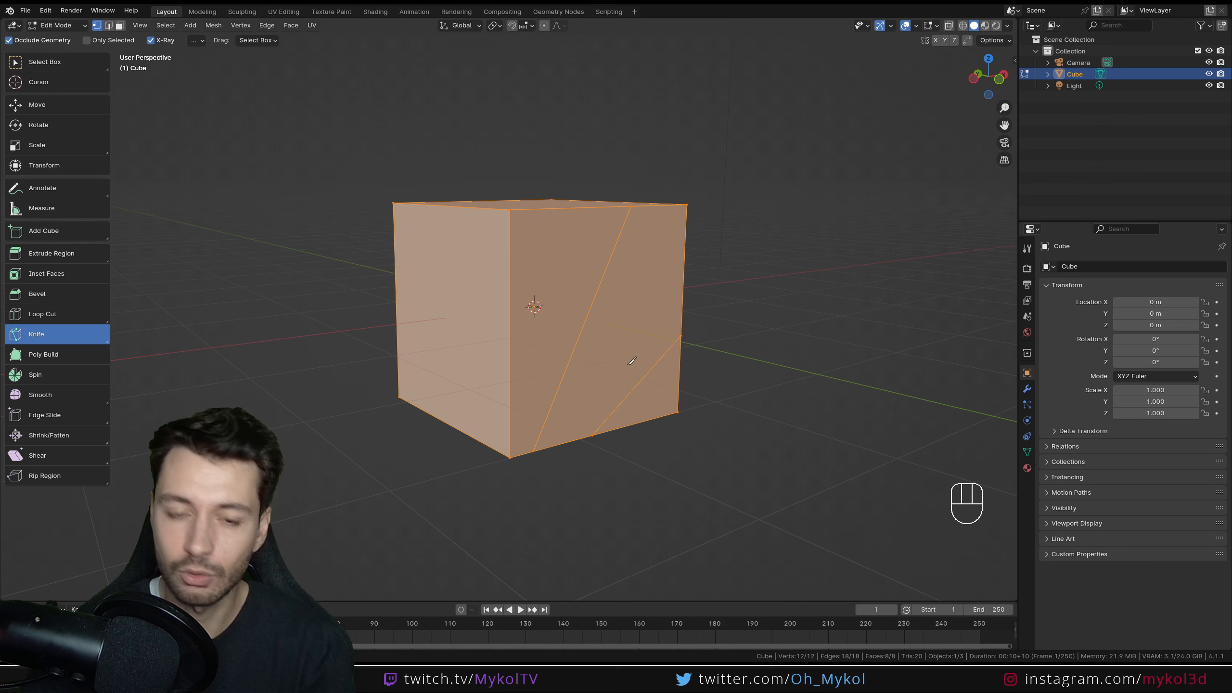
{"action": "key", "text": "ctrl+z"}
- In front view, draw separate knife cuts across all four corners of the front face
{"action": "key", "text": "KP_1"}
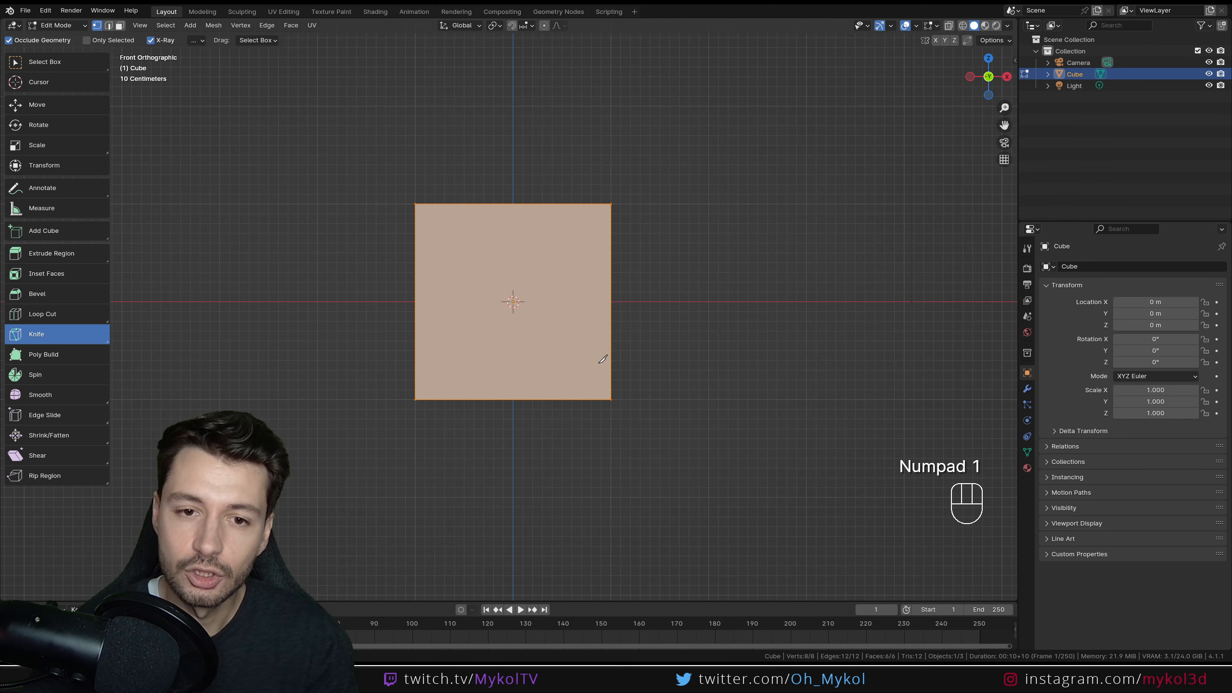
{"action": "left_click", "coordinate": [515, 173]}
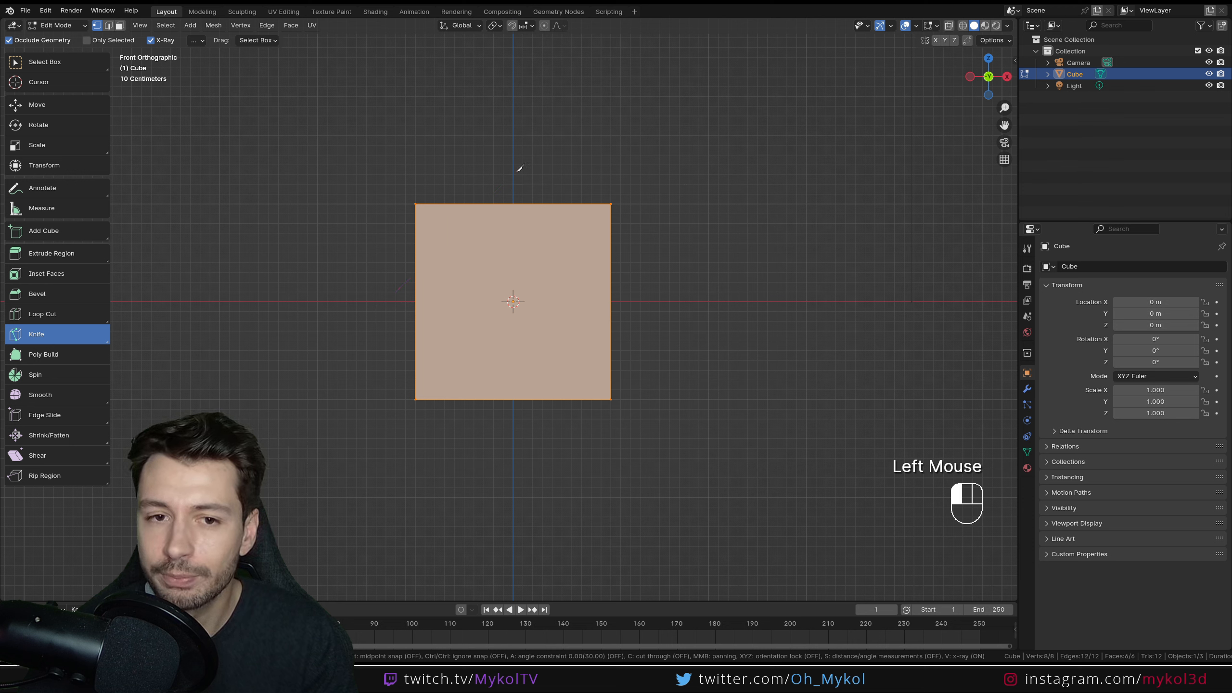
{"action": "left_click", "coordinate": [349, 343]}
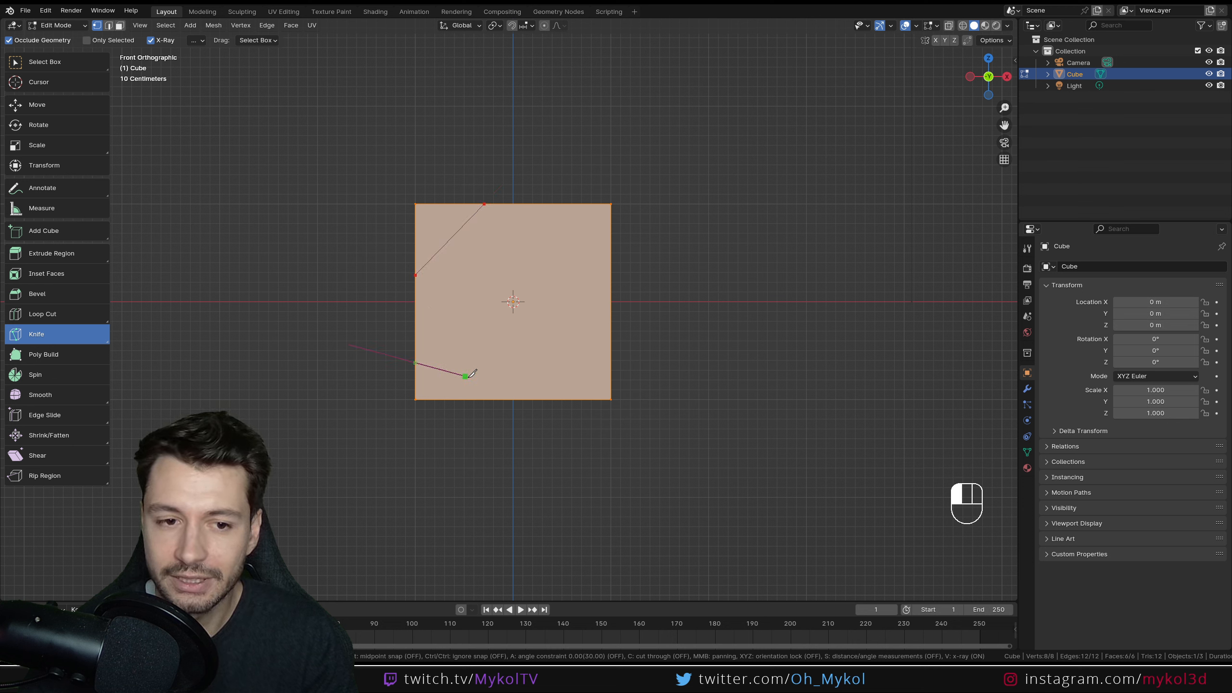
{"action": "left_click", "coordinate": [529, 418]}
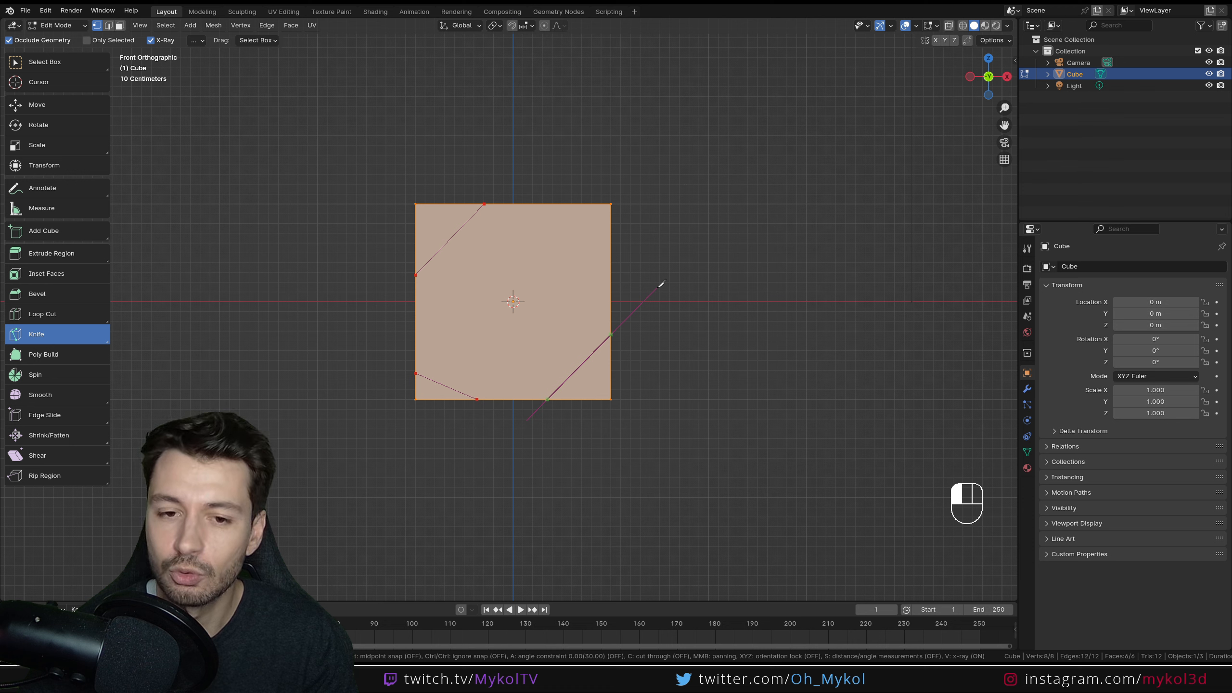
{"action": "left_click", "coordinate": [661, 283]}
{"action": "key", "text": "Return"}
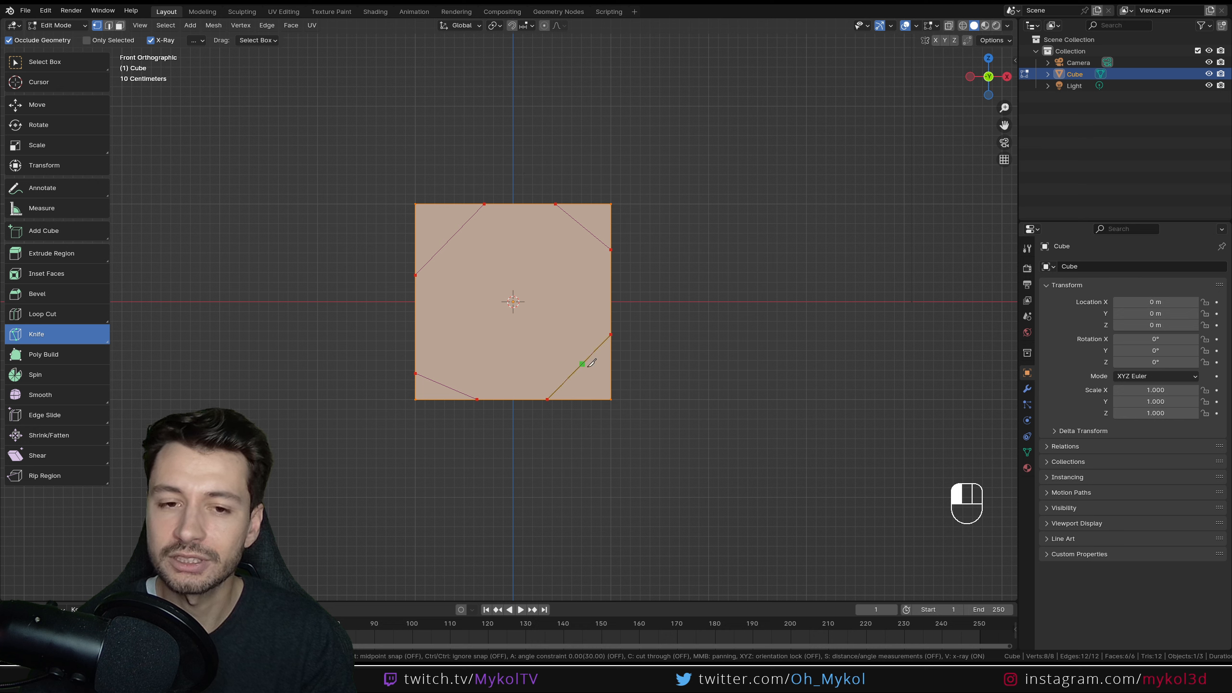
- Add knife lines from the front face's right and top edges that end inside the face, and confirm all cuts
{"action": "left_click", "coordinate": [610, 294]}
{"action": "left_click", "coordinate": [479, 301]}
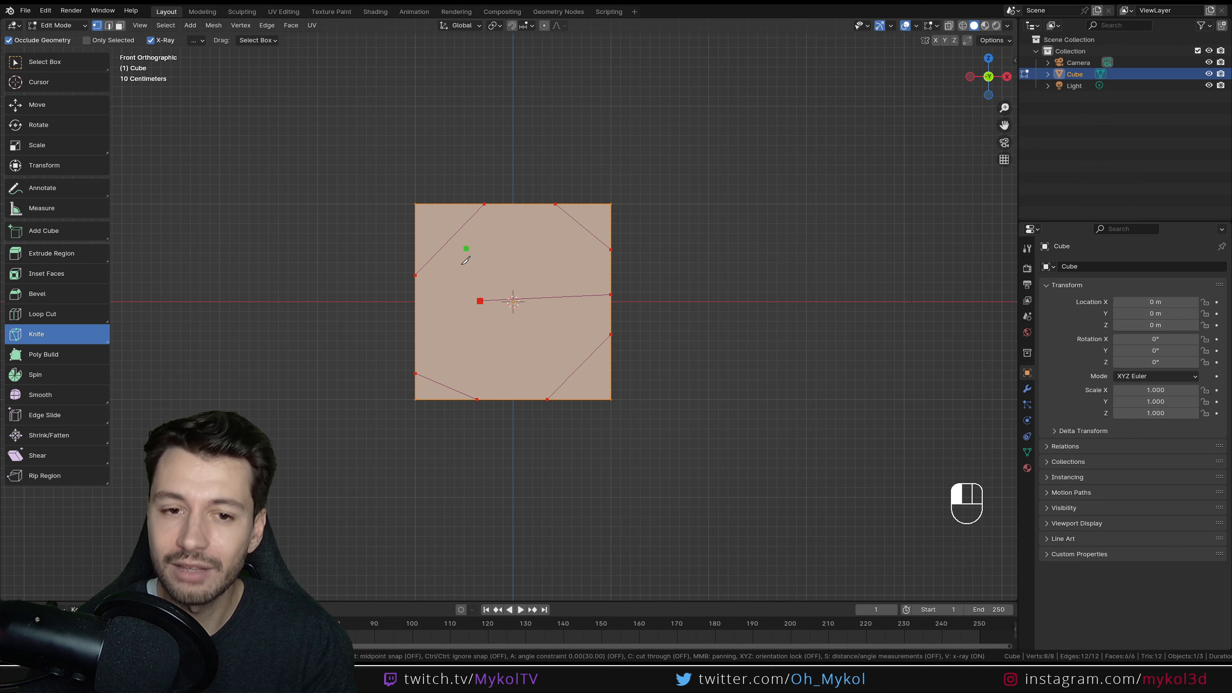
{"action": "left_click", "coordinate": [549, 258]}
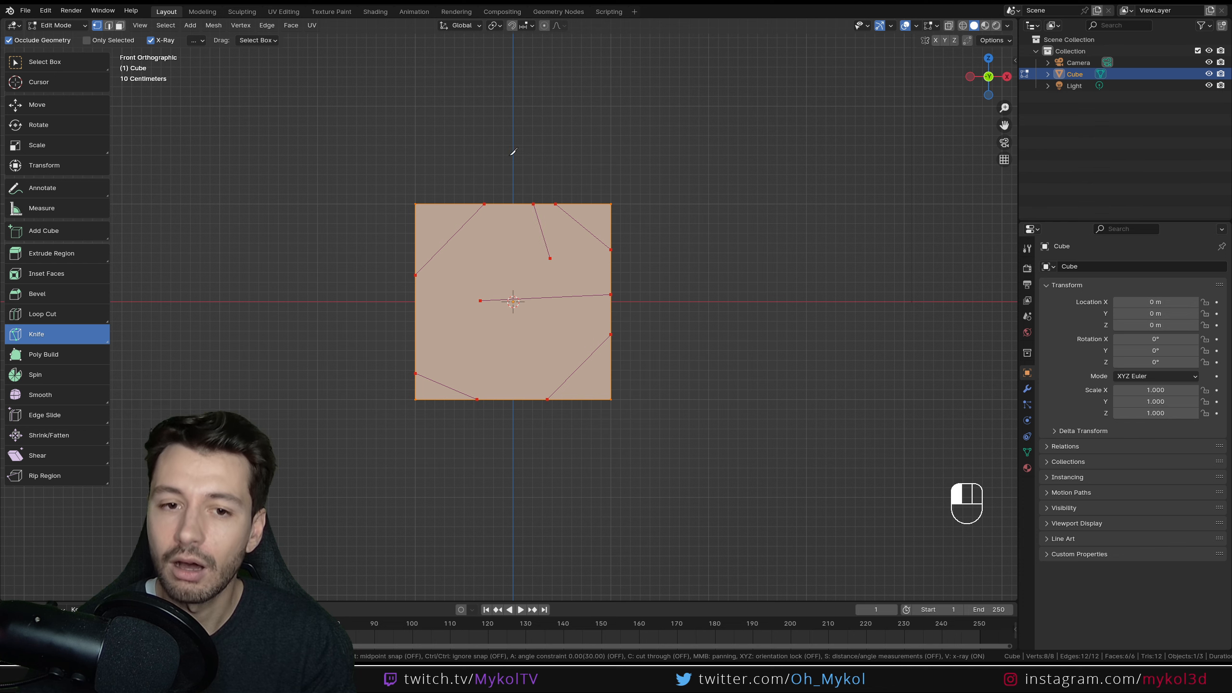
{"action": "middle_click_drag", "start_coordinate": [517, 235], "coordinate": [622, 292]}
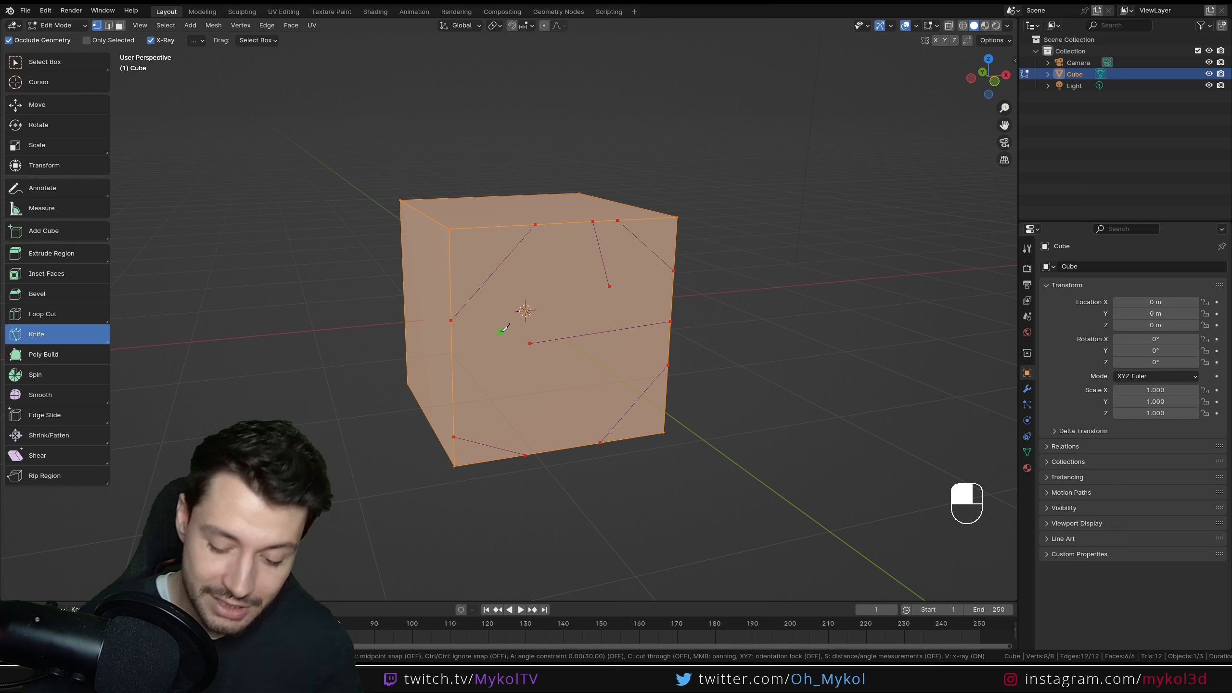
{"action": "key", "text": "Return"}
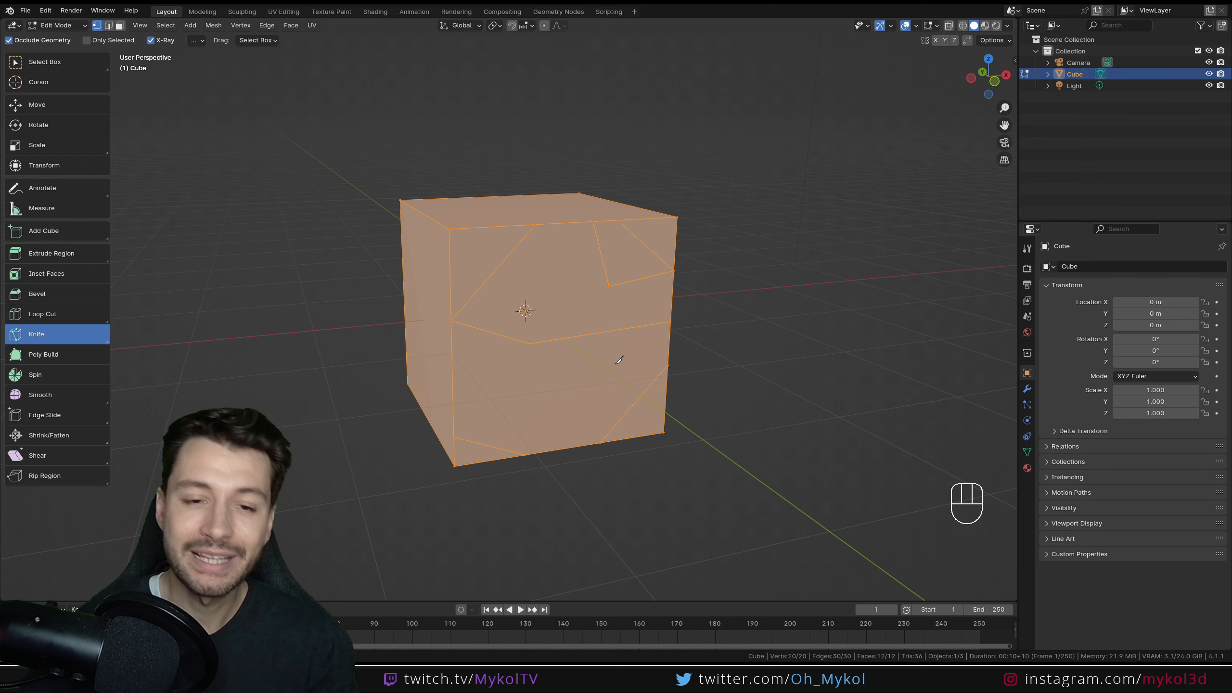
- Undo the confirmed knife cuts and deselect all of the cube's geometry
{"action": "middle_click_drag", "start_coordinate": [477, 384], "coordinate": [443, 356]}
{"action": "key", "text": "ctrl+z"}
{"action": "key", "text": "KP_1"}
{"action": "middle_click_drag", "start_coordinate": [446, 229], "coordinate": [544, 251]}
{"action": "key", "text": "alt+a"}
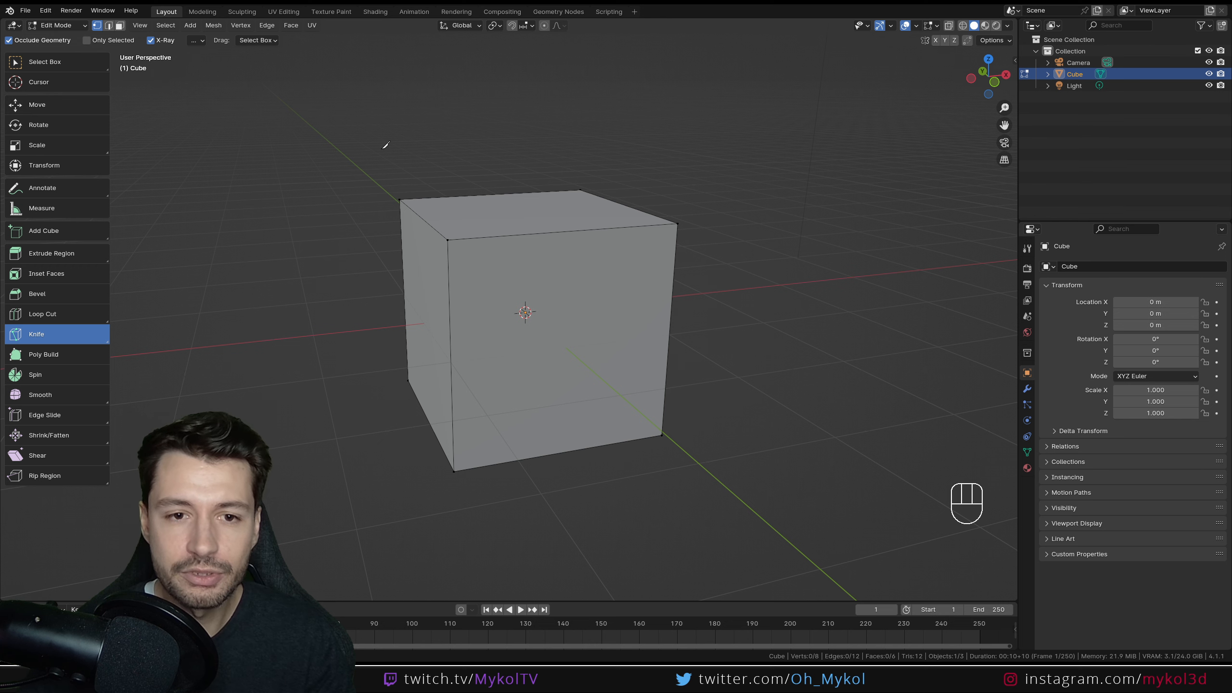
- Knife a slanted cut across the cube's top and front faces with Occlude Geometry on, and inspect the other sides
{"action": "middle_click_drag", "start_coordinate": [386, 145], "coordinate": [563, 176]}
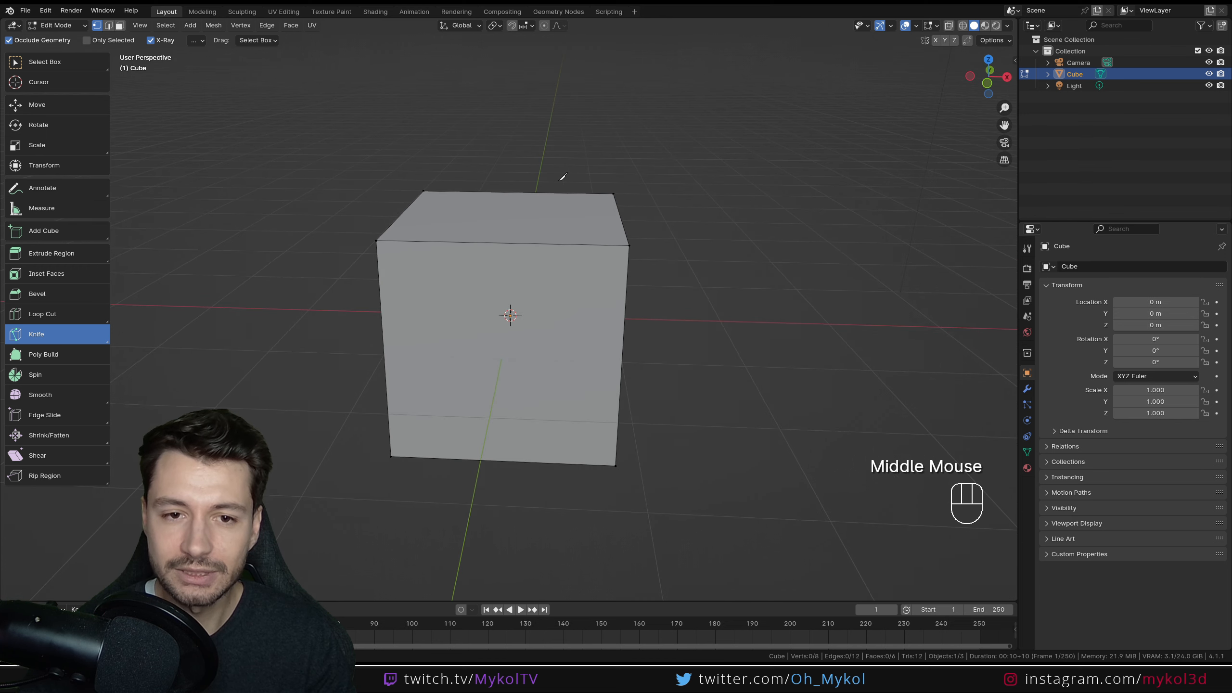
{"action": "left_click_drag", "start_coordinate": [570, 193], "coordinate": [453, 459]}
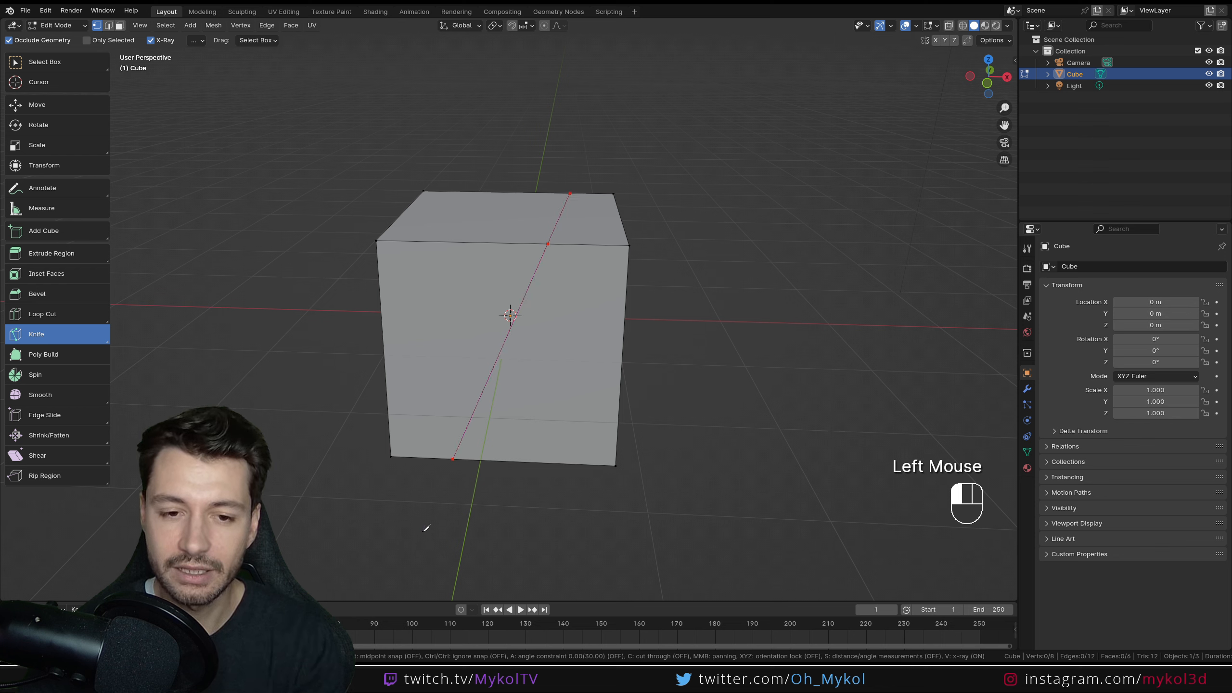
{"action": "left_click_drag", "start_coordinate": [425, 529], "coordinate": [425, 529]}
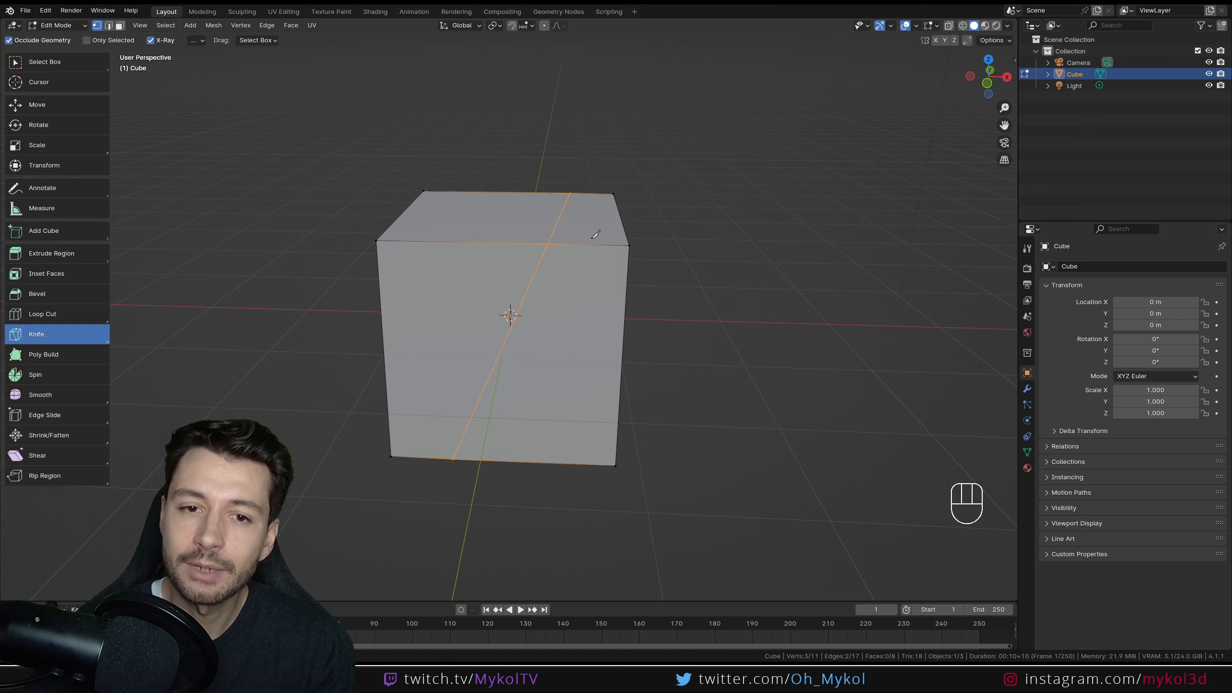
{"action": "mouse_move", "coordinate": [631, 359]}
{"action": "middle_mouse_down"}
{"action": "mouse_move", "coordinate": [410, 367]}
{"action": "mouse_move", "coordinate": [615, 352]}
{"action": "middle_mouse_up"}
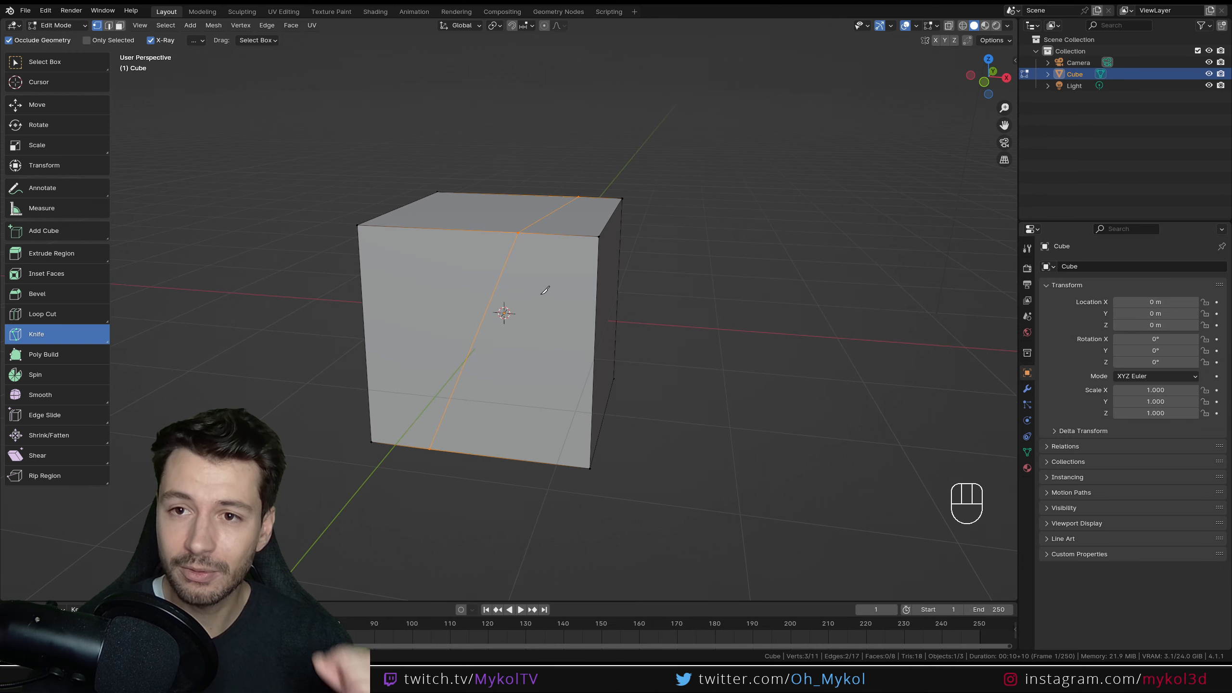
{"action": "middle_click_drag", "start_coordinate": [545, 292], "coordinate": [696, 264]}
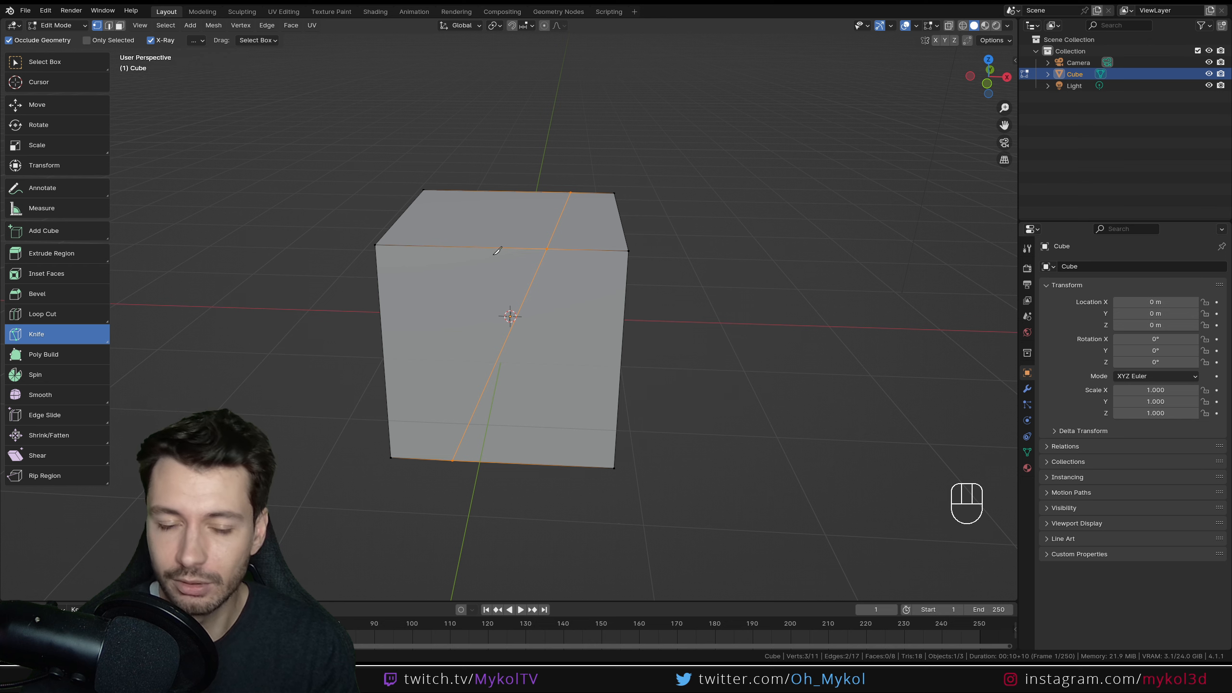
{"action": "middle_click_drag", "start_coordinate": [350, 233], "coordinate": [991, 19]}
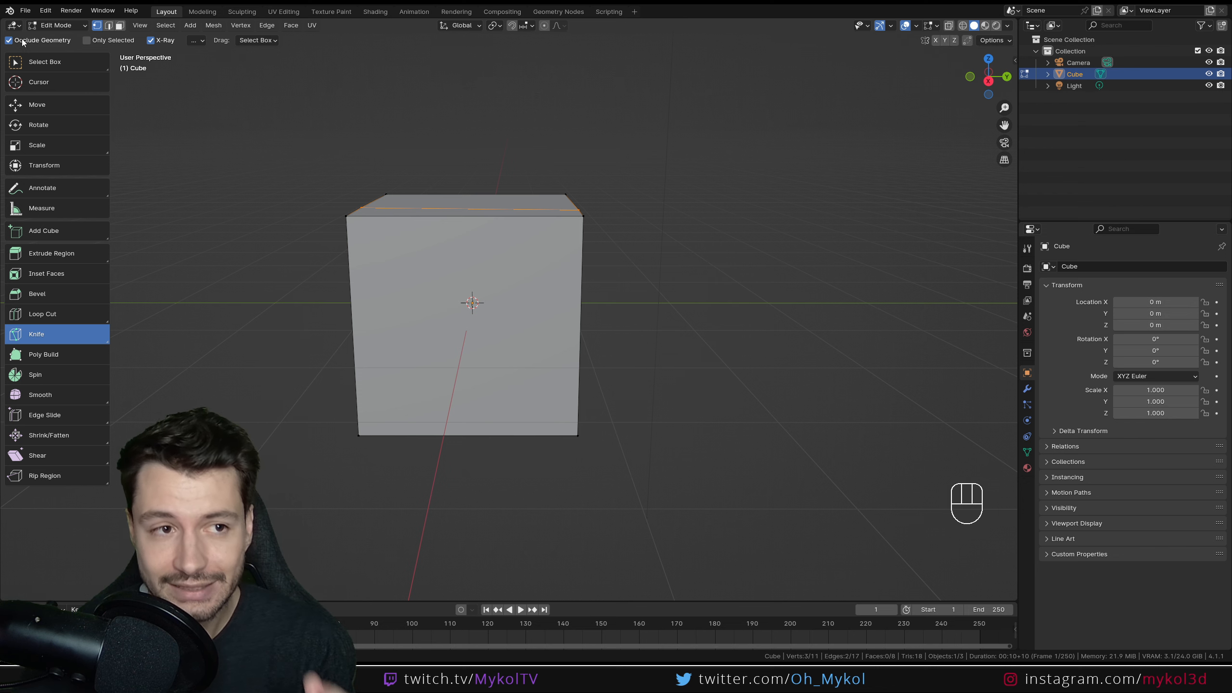
{"action": "middle_click_drag", "start_coordinate": [262, 262], "coordinate": [453, 304]}
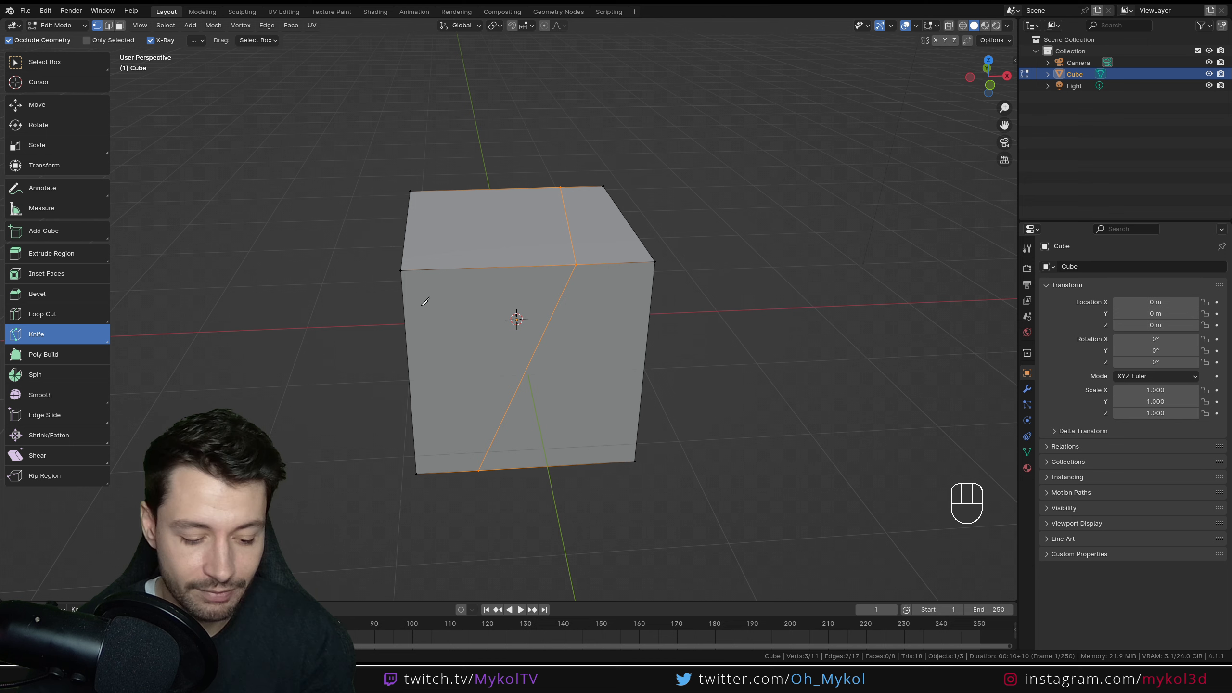
- Undo the slanted cut and turn off the Knife tool's Occlude Geometry option
{"action": "key", "text": "ctrl+z"}
{"action": "left_click", "coordinate": [8, 40]}
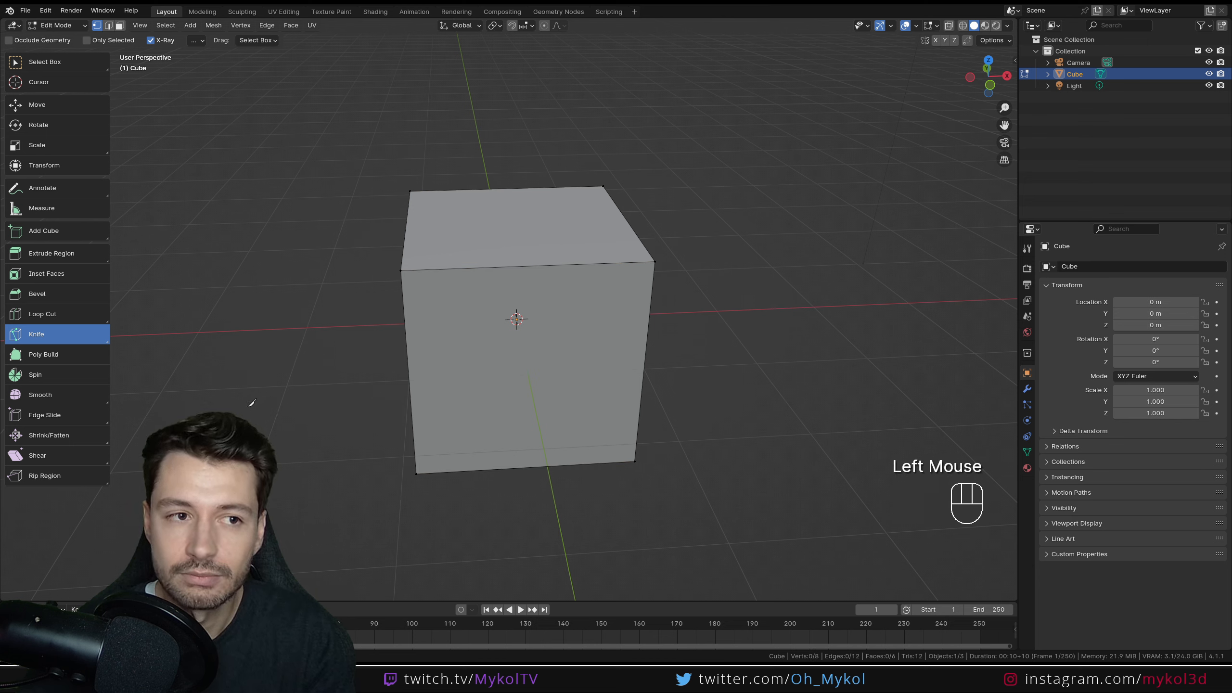
{"action": "mouse_move", "coordinate": [347, 413]}
{"action": "middle_mouse_down"}
{"action": "mouse_move", "coordinate": [325, 407]}
{"action": "mouse_move", "coordinate": [350, 412]}
{"action": "middle_mouse_up"}
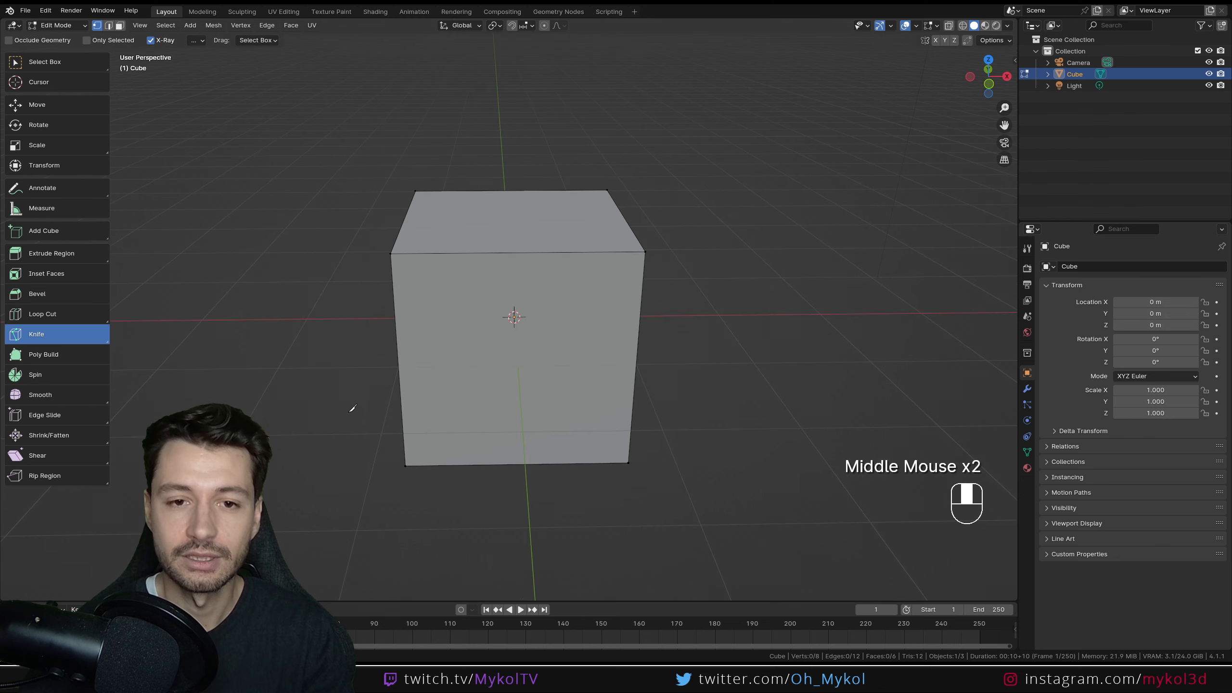
- Knife a slanted cut through the whole cube with Occlude Geometry off, inspect it from other angles, and undo it
{"action": "left_click", "coordinate": [577, 152]}
{"action": "double_click", "coordinate": [449, 511]}
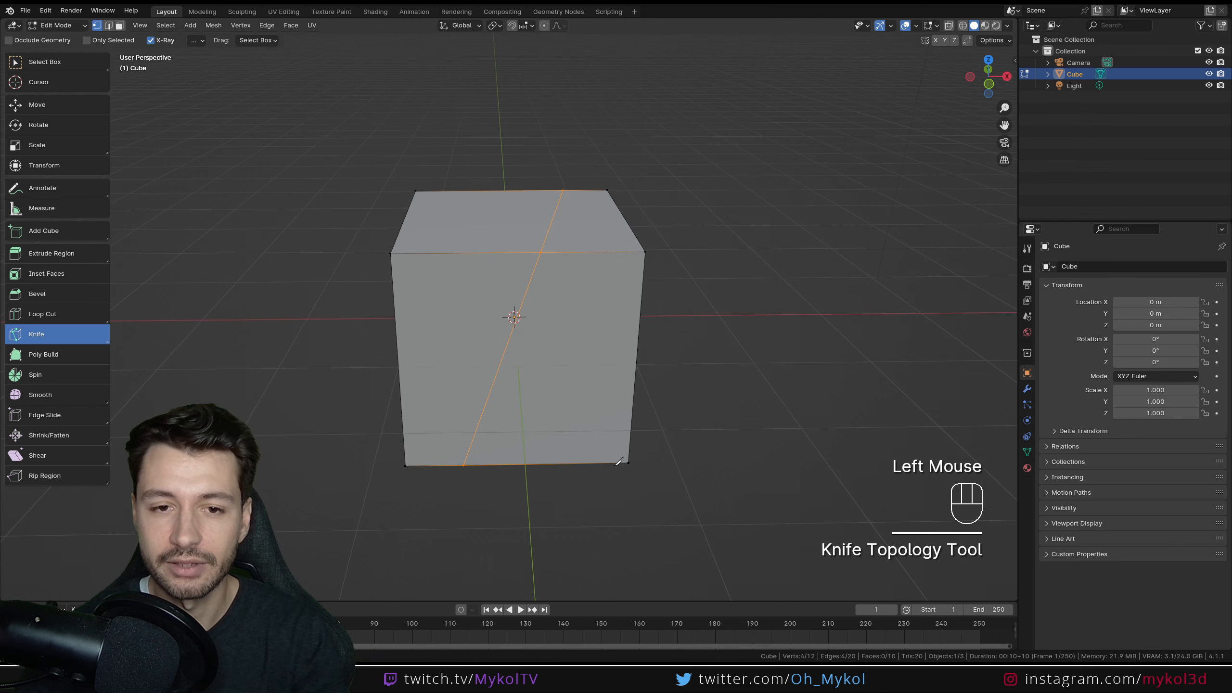
{"action": "middle_click_drag", "start_coordinate": [449, 511], "coordinate": [611, 478]}
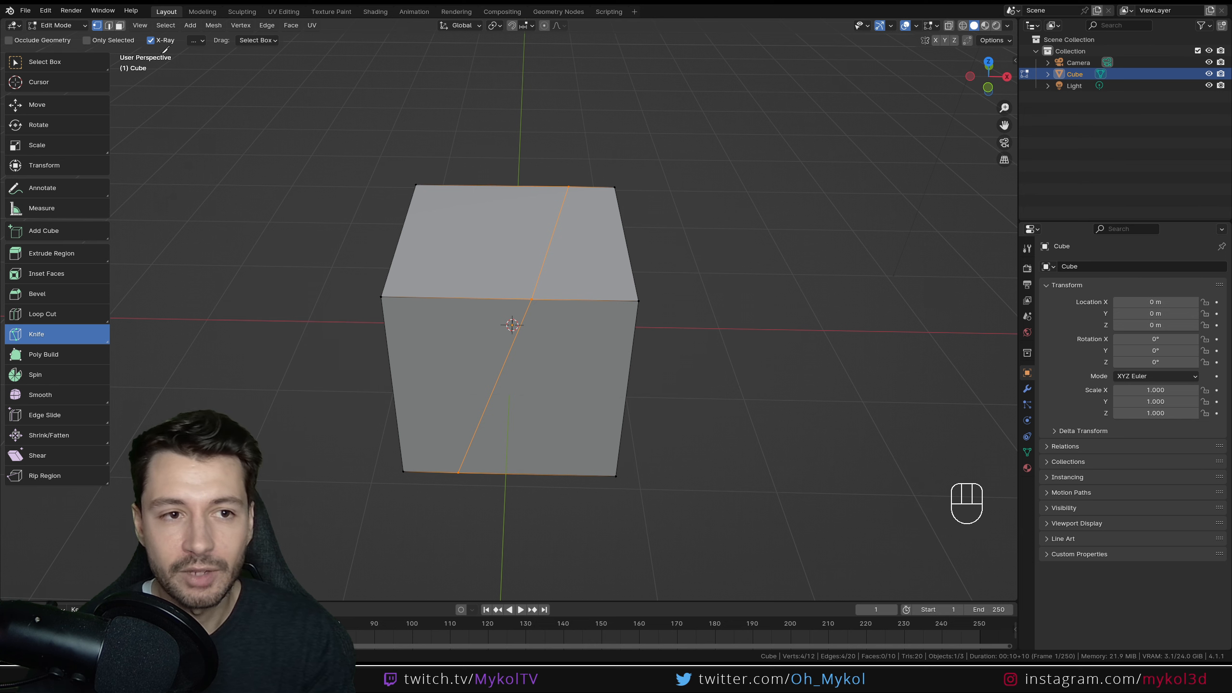
{"action": "middle_click_drag", "start_coordinate": [341, 293], "coordinate": [455, 260]}
{"action": "key", "text": "ctrl+z"}
- With X-Ray on, draw a knife cut slanting from upper left to lower right, view its hidden lines, and cancel it
{"action": "left_click", "coordinate": [452, 161]}
{"action": "left_click", "coordinate": [582, 513]}
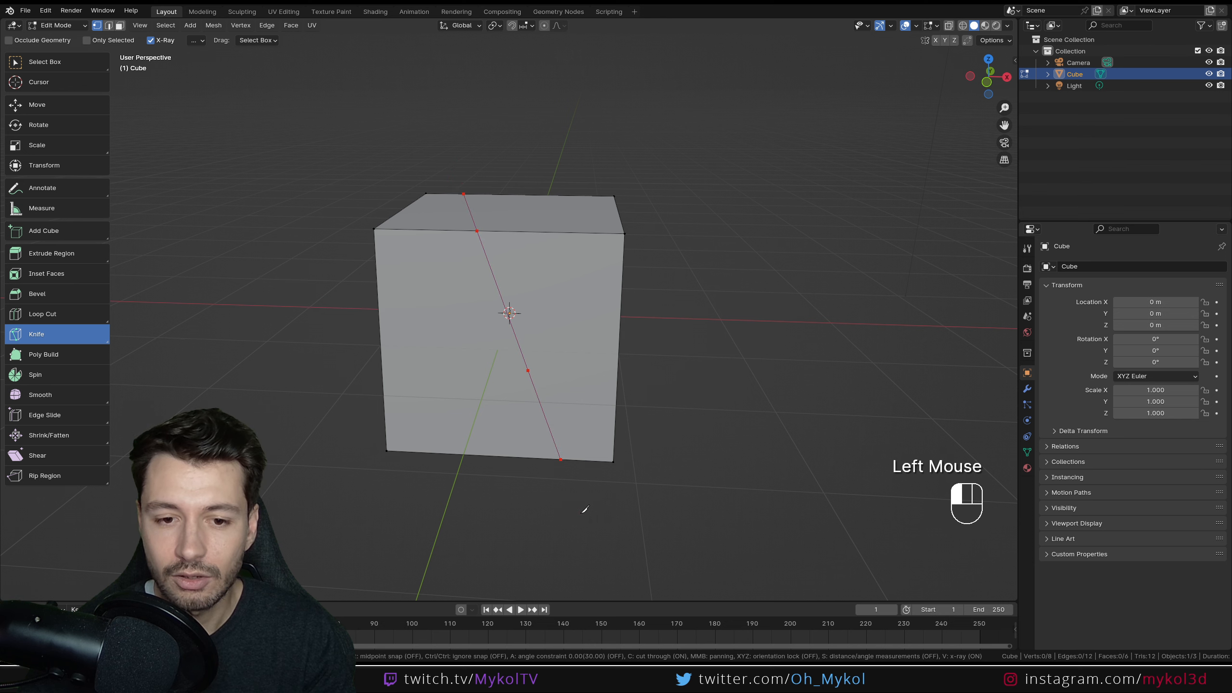
{"action": "middle_click_drag", "start_coordinate": [599, 468], "coordinate": [564, 463]}
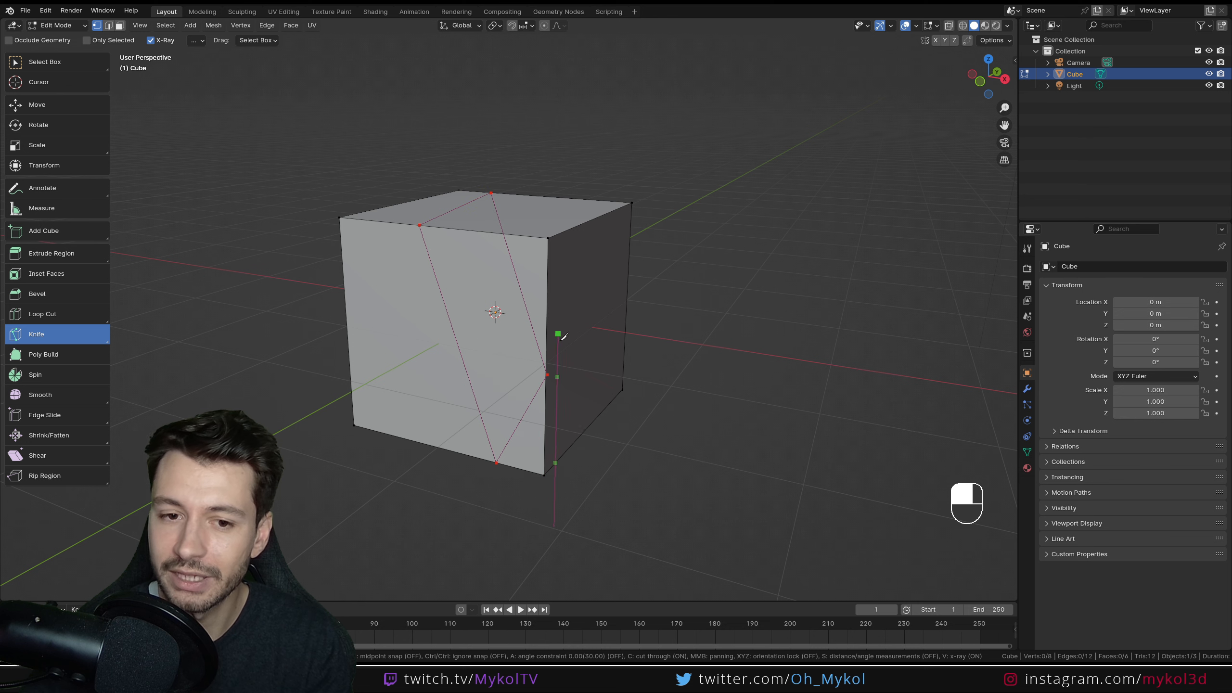
{"action": "right_click", "coordinate": [490, 409]}
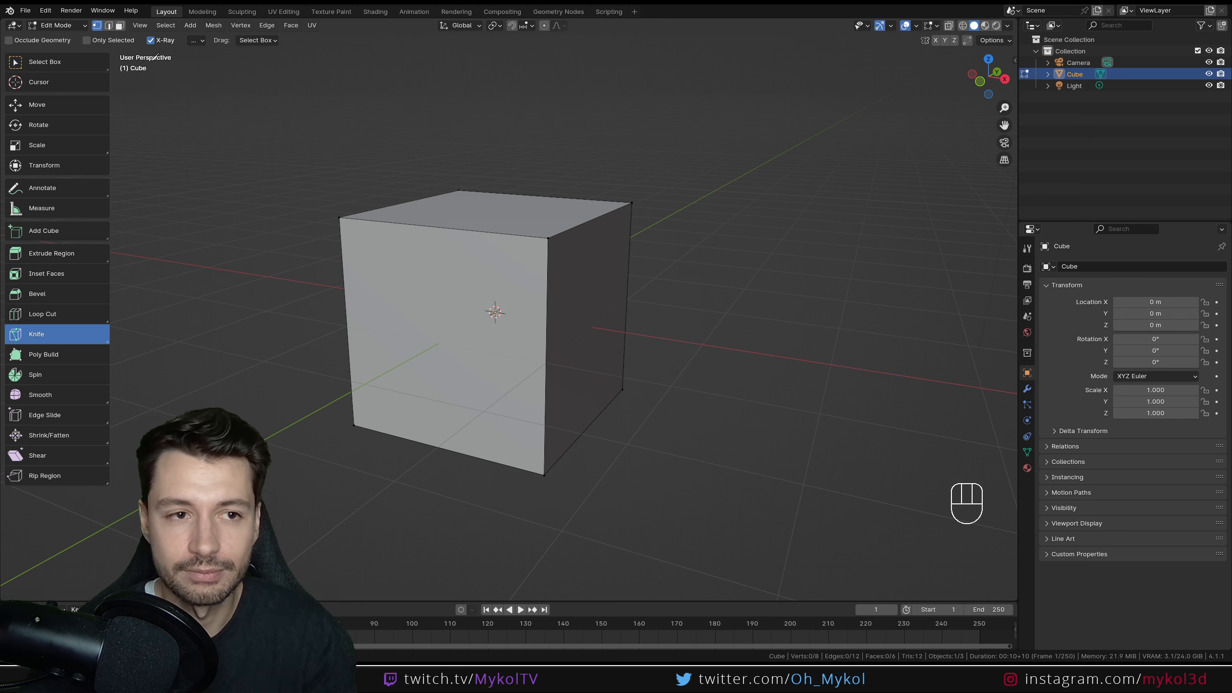
- Turn off the Knife tool's X-Ray option, draw a slanted trial cut through the cube, and cancel it
{"action": "left_click", "coordinate": [148, 43]}
{"action": "middle_click_drag", "start_coordinate": [403, 216], "coordinate": [415, 213]}
{"action": "left_click", "coordinate": [519, 158]}
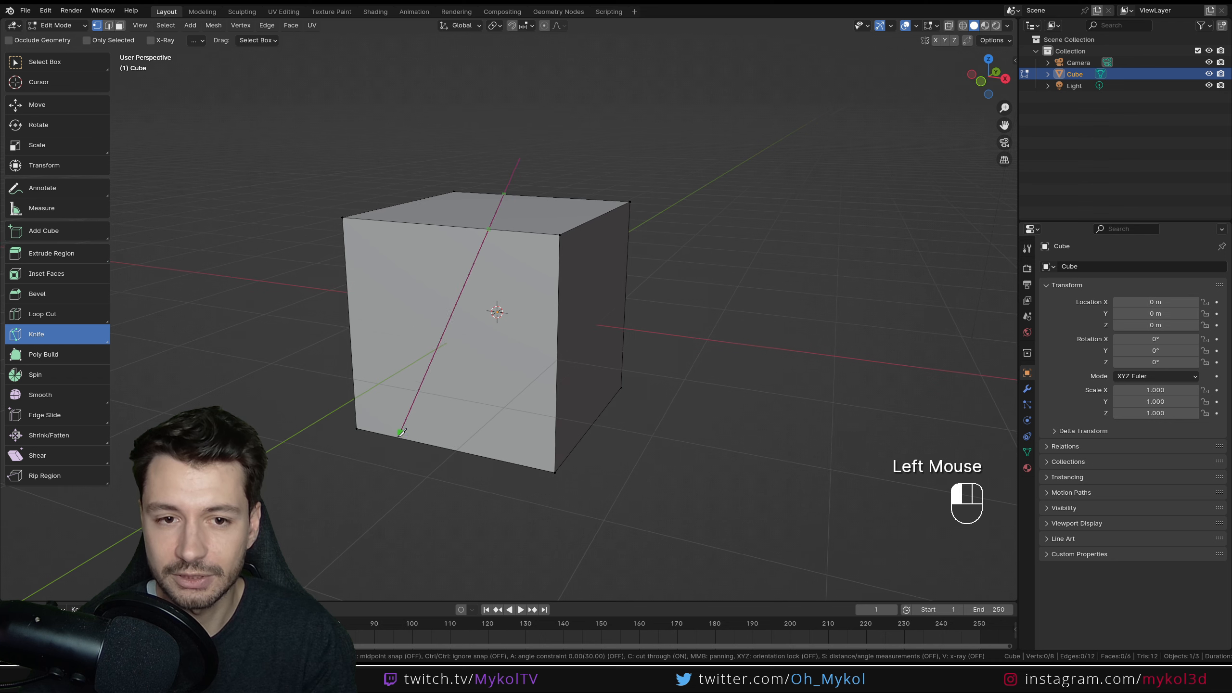
{"action": "left_click", "coordinate": [381, 503]}
{"action": "middle_click_drag", "start_coordinate": [433, 474], "coordinate": [546, 441]}
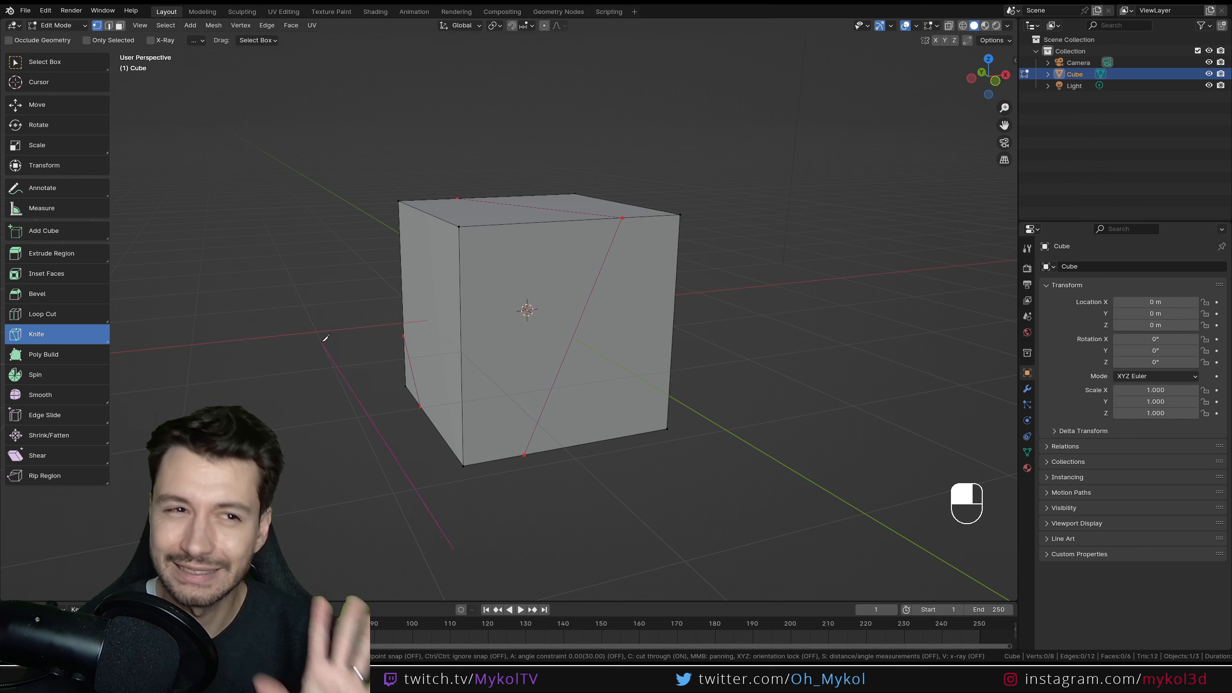
{"action": "key", "text": "Escape"}
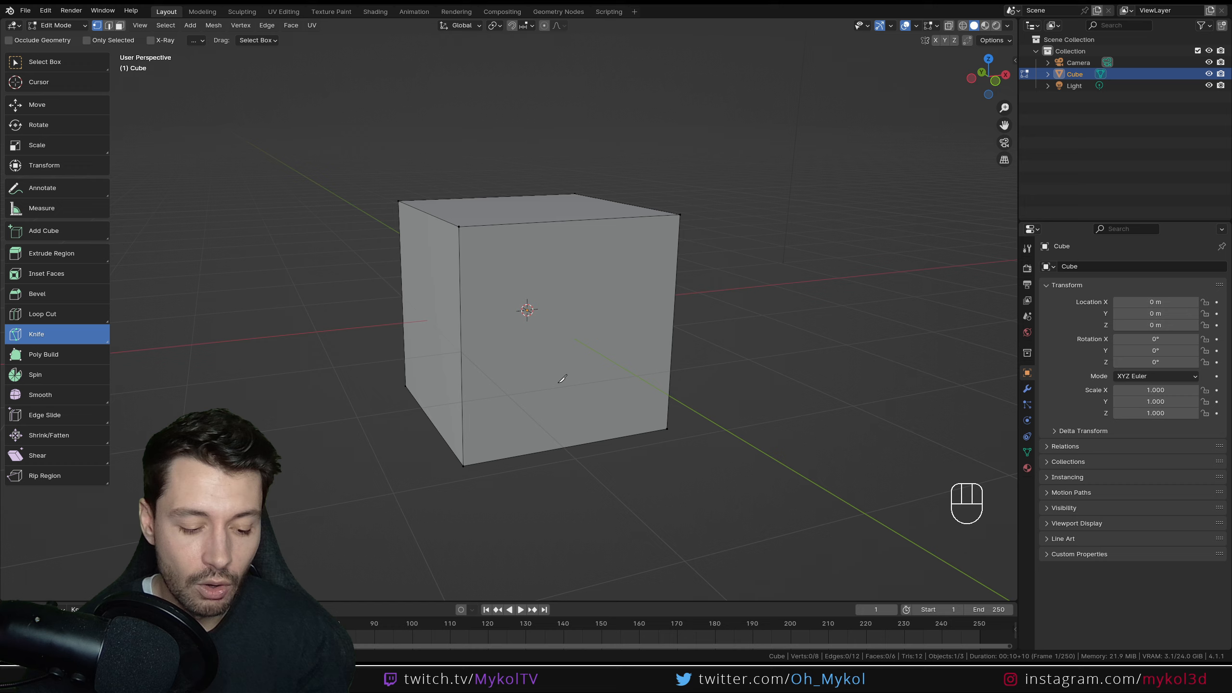
- Turn on the Knife tool's Only Selected option, and use Select Box in face mode to select the cube's front face
{"action": "middle_click_drag", "start_coordinate": [562, 378], "coordinate": [493, 367]}
{"action": "left_click", "coordinate": [88, 40]}
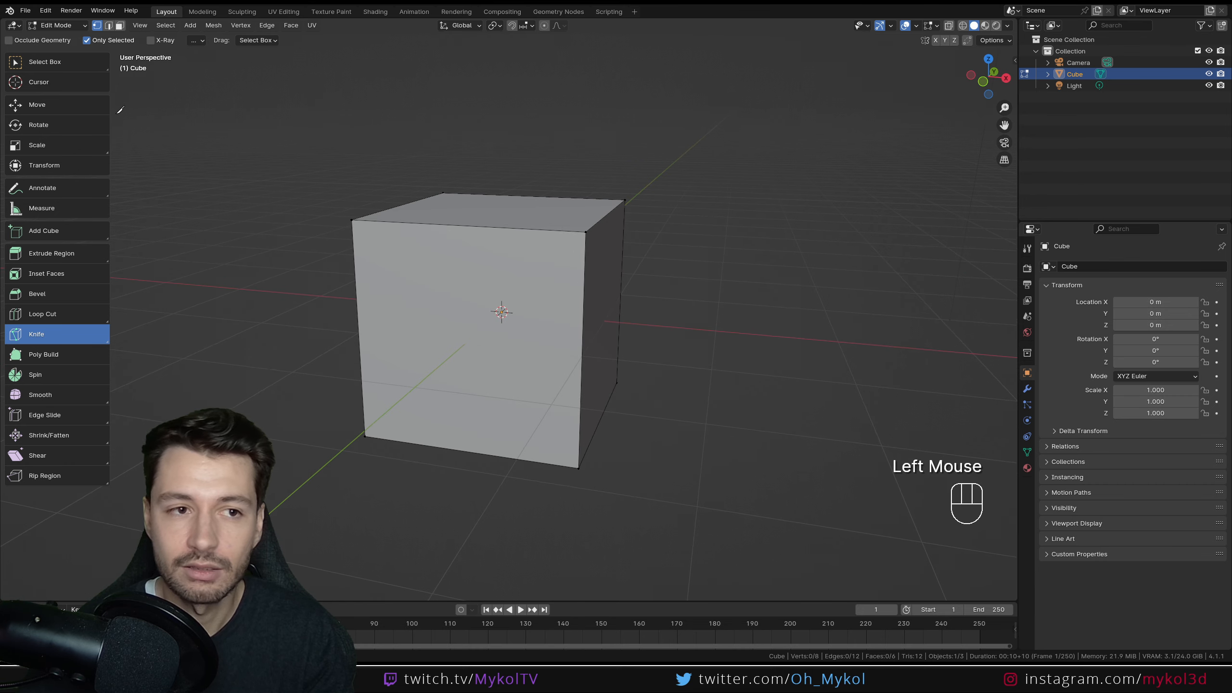
{"action": "left_click", "coordinate": [44, 62]}
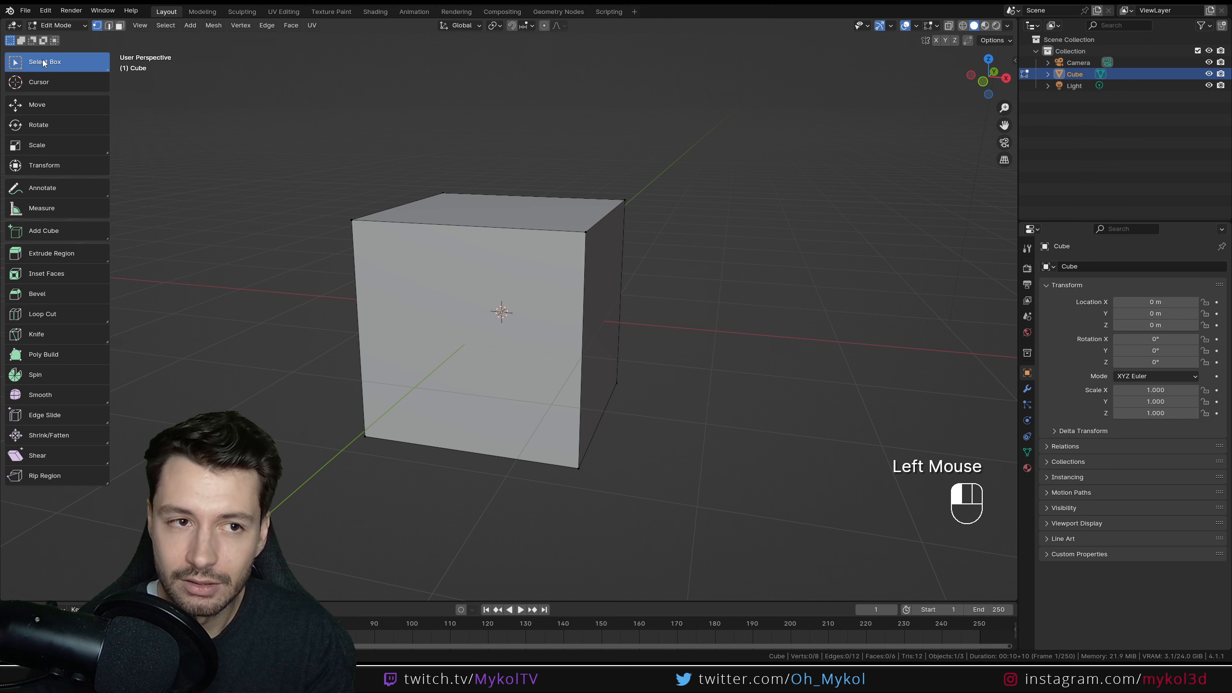
{"action": "left_click", "coordinate": [119, 25]}
{"action": "left_click", "coordinate": [455, 340]}
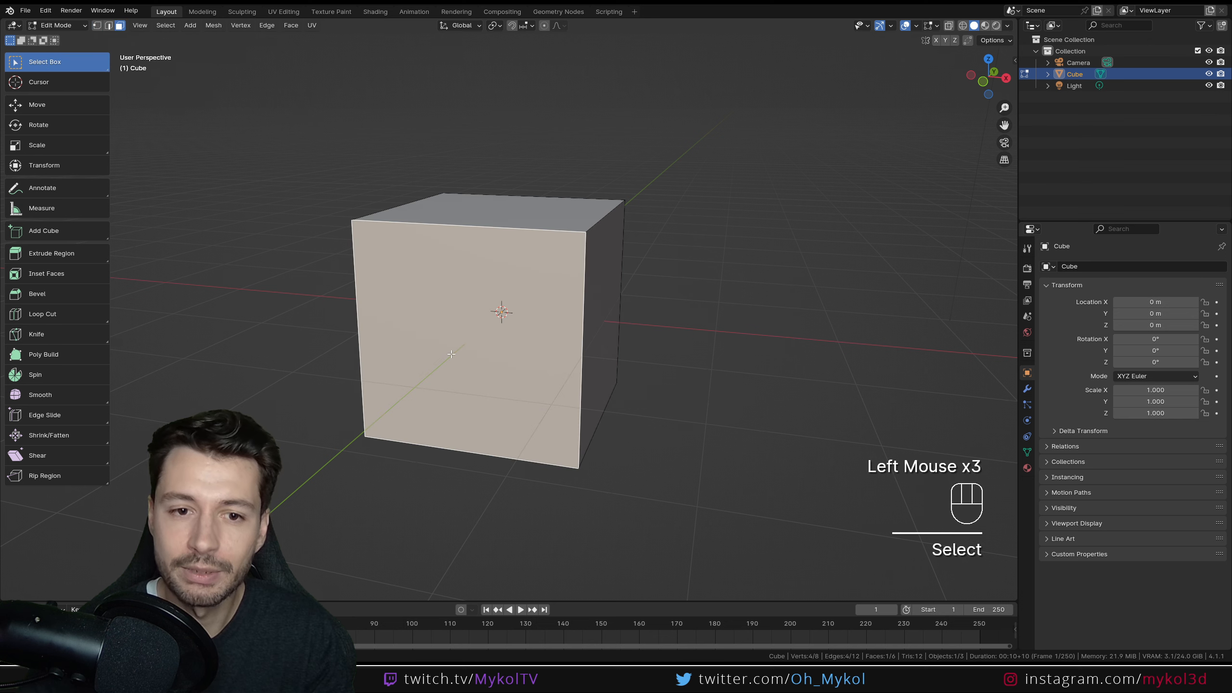
- Add the cube's top face and adjacent side face to the front face selection
{"action": "left_click", "coordinate": [490, 211], "text": "shift"}
{"action": "left_click", "coordinate": [608, 278], "text": "shift"}
{"action": "middle_click_drag", "start_coordinate": [608, 278], "coordinate": [289, 180]}
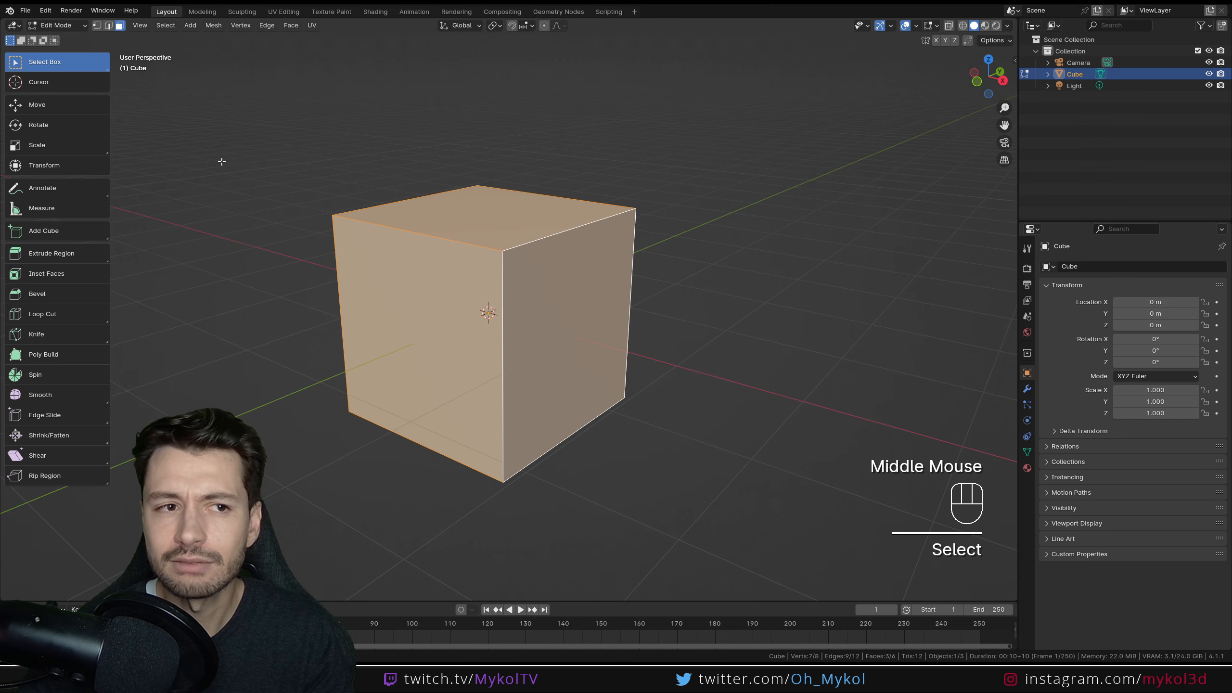
- Knife a slanted cut from lower right to upper left across the cube with Only Selected on, and inspect it from other angles
{"action": "left_click", "coordinate": [50, 334]}
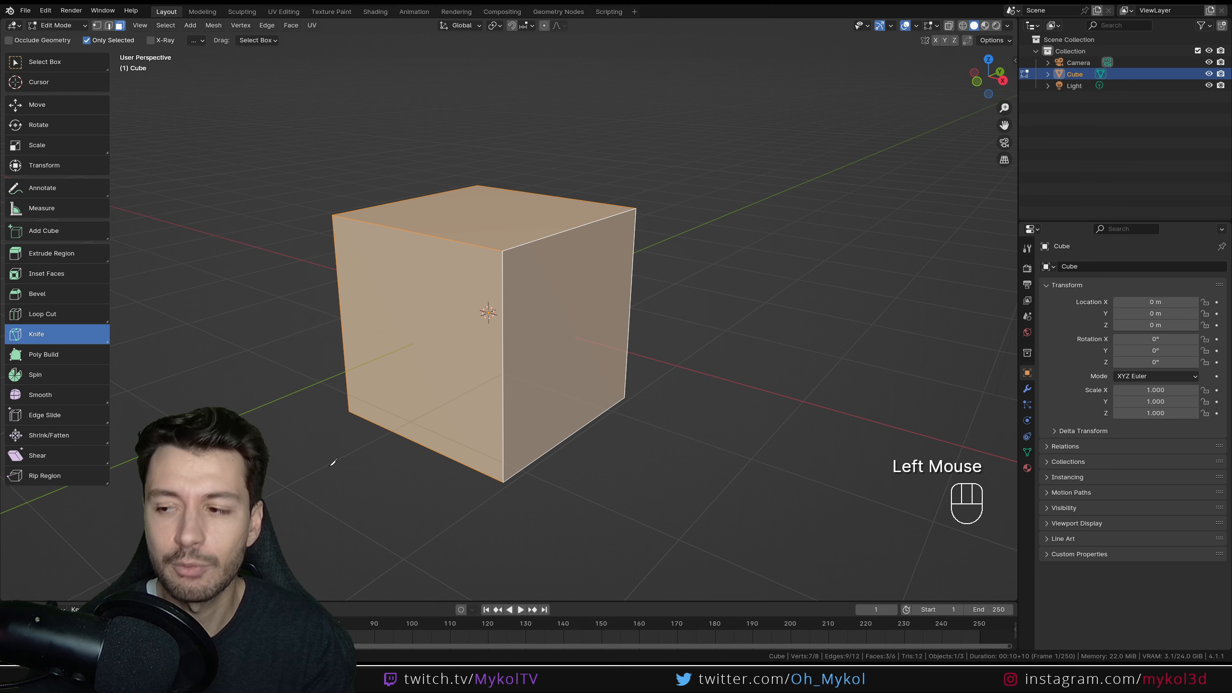
{"action": "middle_click_drag", "start_coordinate": [302, 462], "coordinate": [344, 463]}
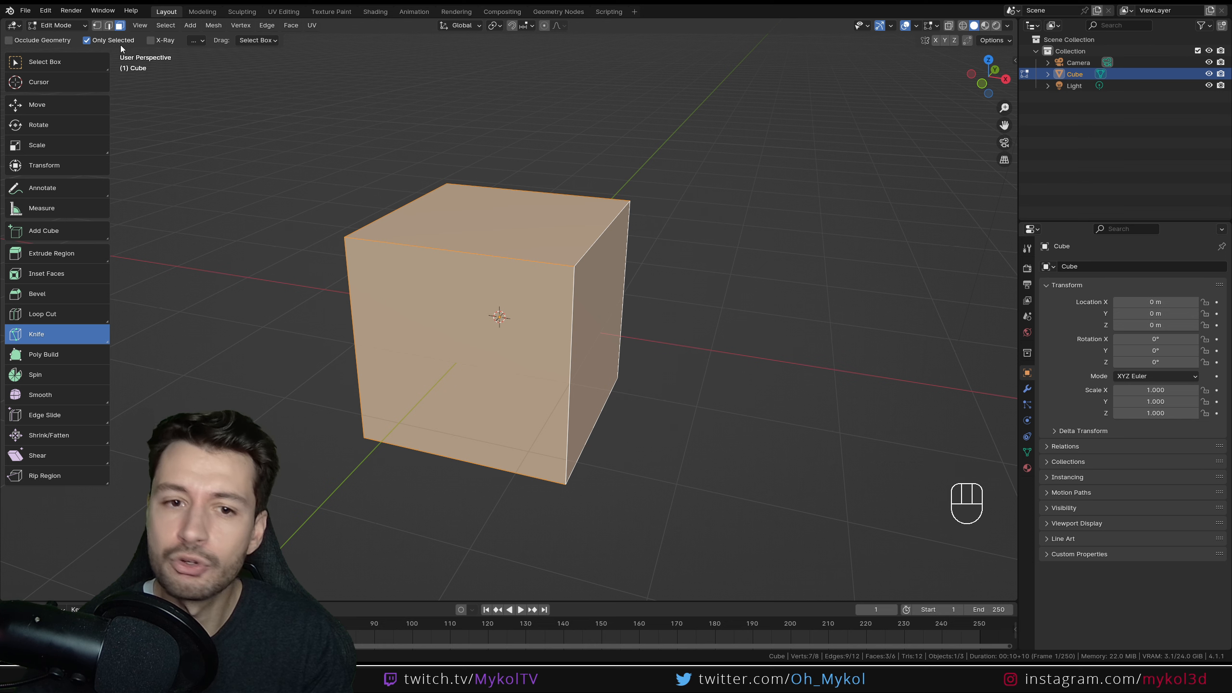
{"action": "middle_click_drag", "start_coordinate": [475, 279], "coordinate": [393, 267]}
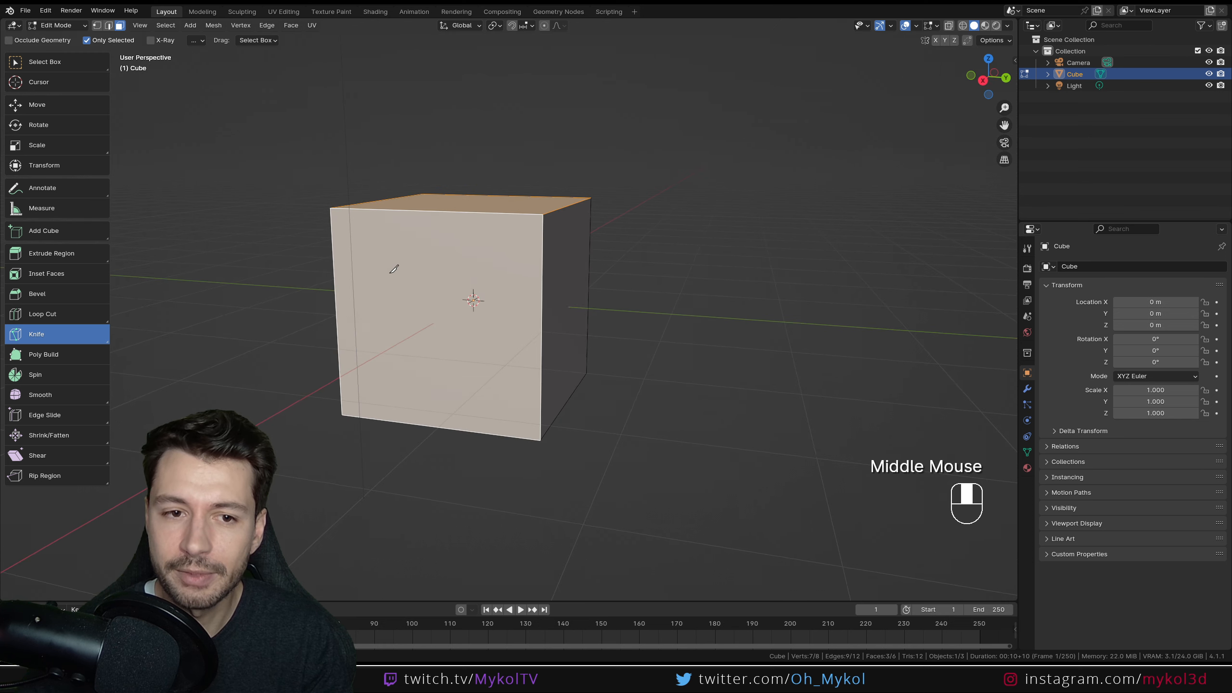
{"action": "left_click", "coordinate": [722, 454]}
{"action": "left_click", "coordinate": [245, 182]}
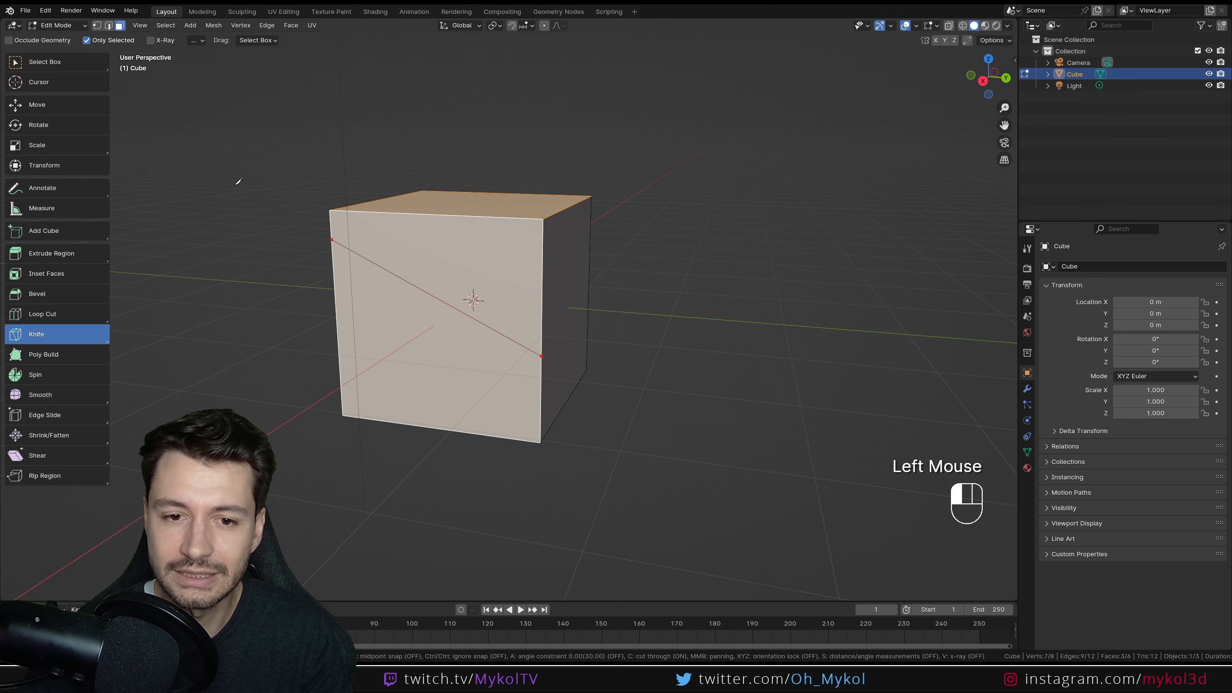
{"action": "key", "text": "Return"}
{"action": "middle_click_drag", "start_coordinate": [276, 277], "coordinate": [370, 334]}
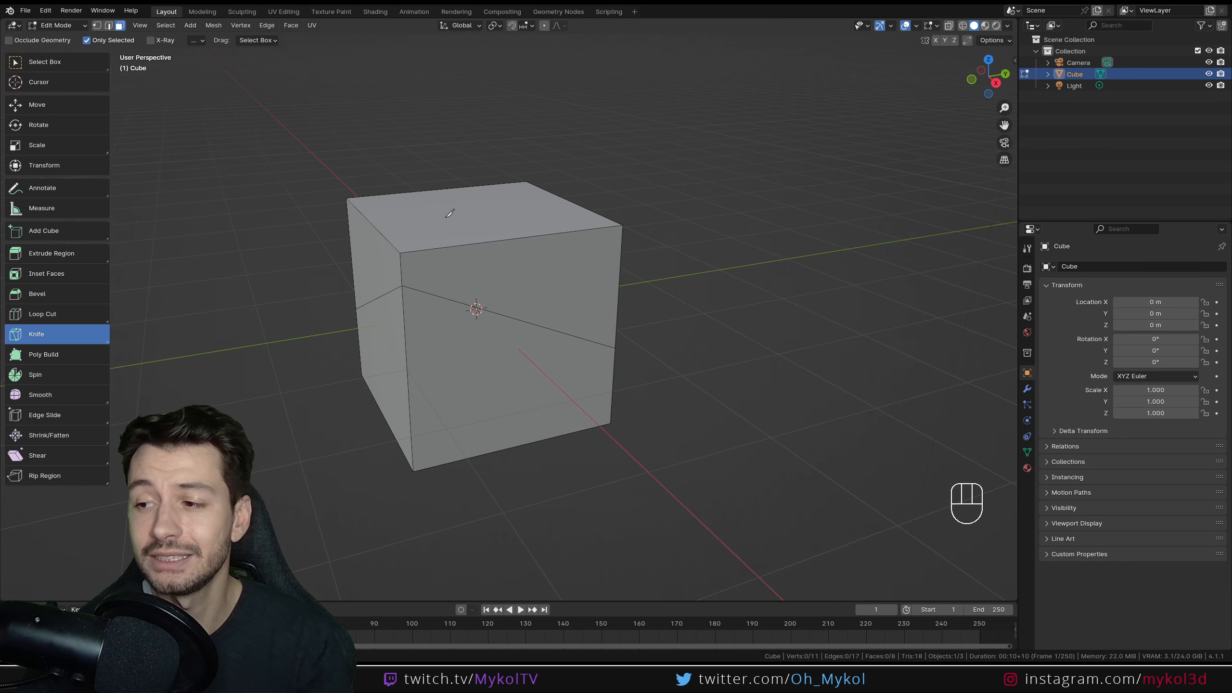
{"action": "middle_click_drag", "start_coordinate": [353, 376], "coordinate": [450, 394]}
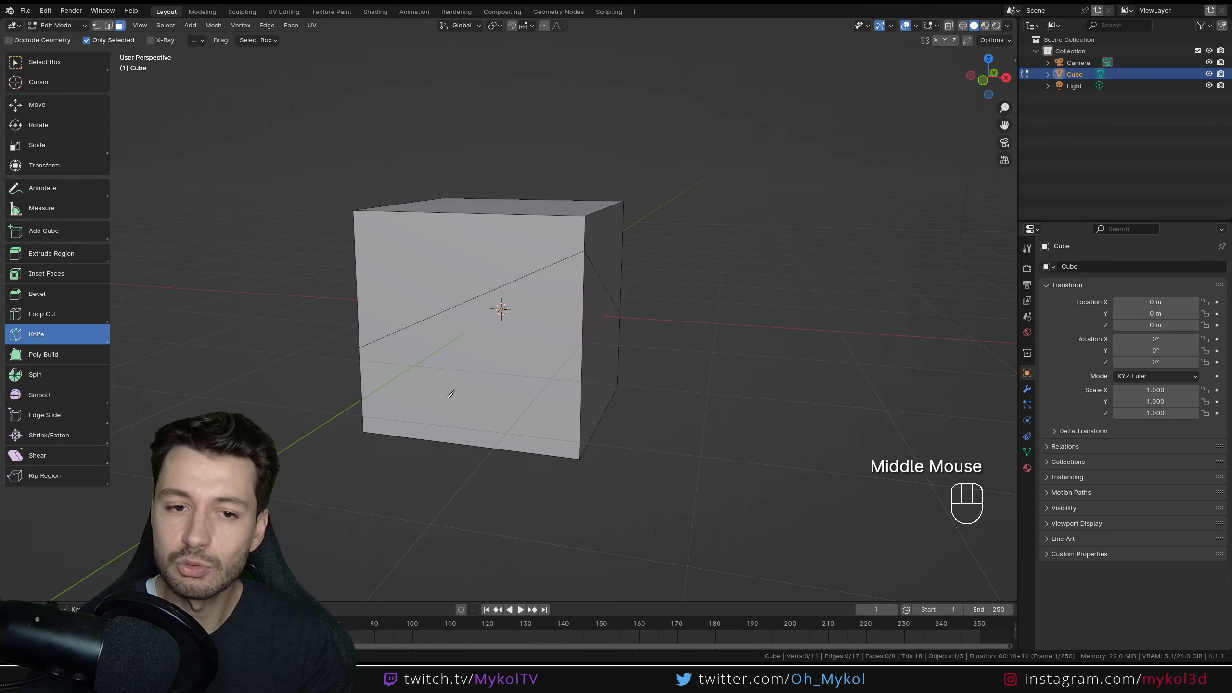
- Select the two side faces below the cut line and try Extrude Faces Along Normals on them
{"action": "left_click", "coordinate": [69, 62]}
{"action": "left_click", "coordinate": [486, 343]}
{"action": "left_click", "coordinate": [626, 335], "text": "shift"}
{"action": "left_click", "coordinate": [605, 341], "text": "shift"}
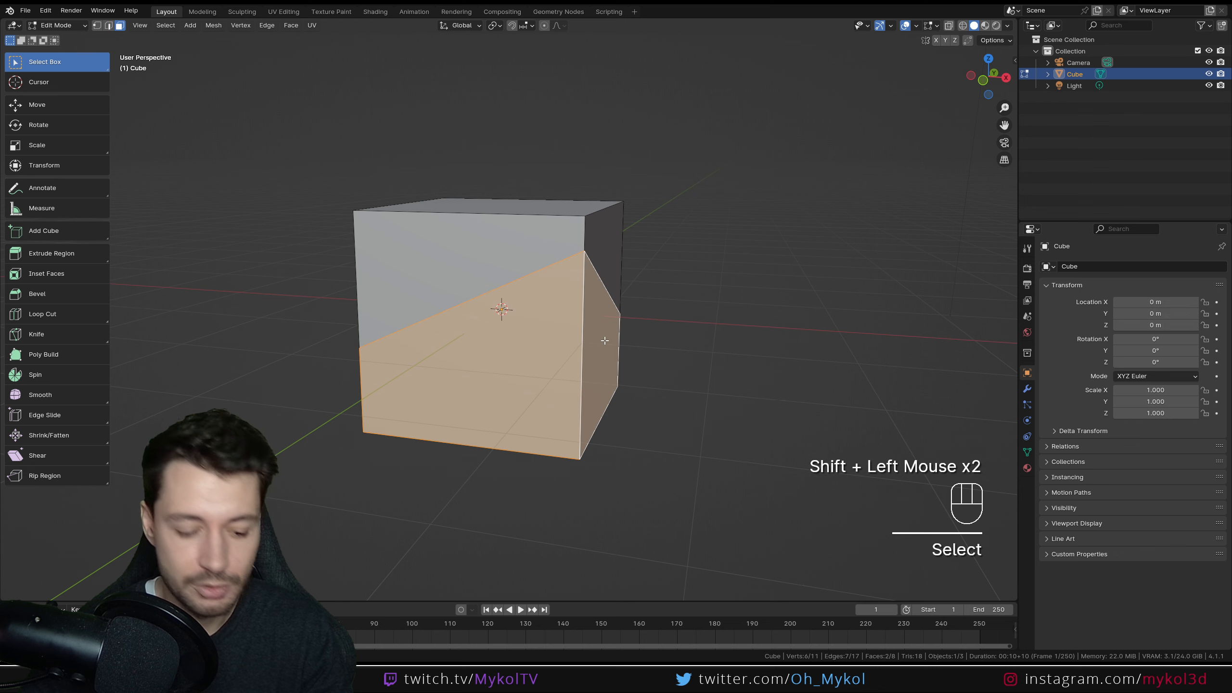
{"action": "key", "text": "alt+e"}
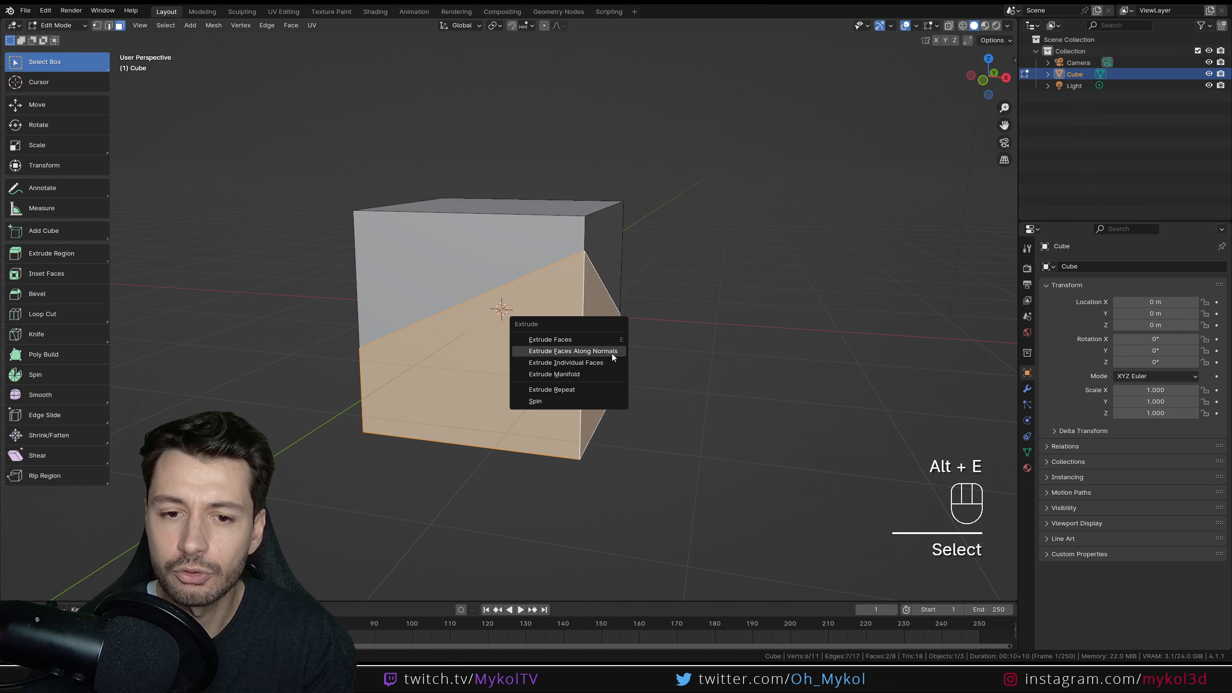
{"action": "left_click", "coordinate": [612, 354]}
{"action": "left_click", "coordinate": [603, 338]}
{"action": "middle_click_drag", "start_coordinate": [602, 338], "coordinate": [621, 369]}
{"action": "middle_click_drag", "start_coordinate": [477, 386], "coordinate": [678, 365]}
- Undo the extrusion, the lower face selections and the slanted knife cut
{"action": "key", "text": "ctrl+z"}
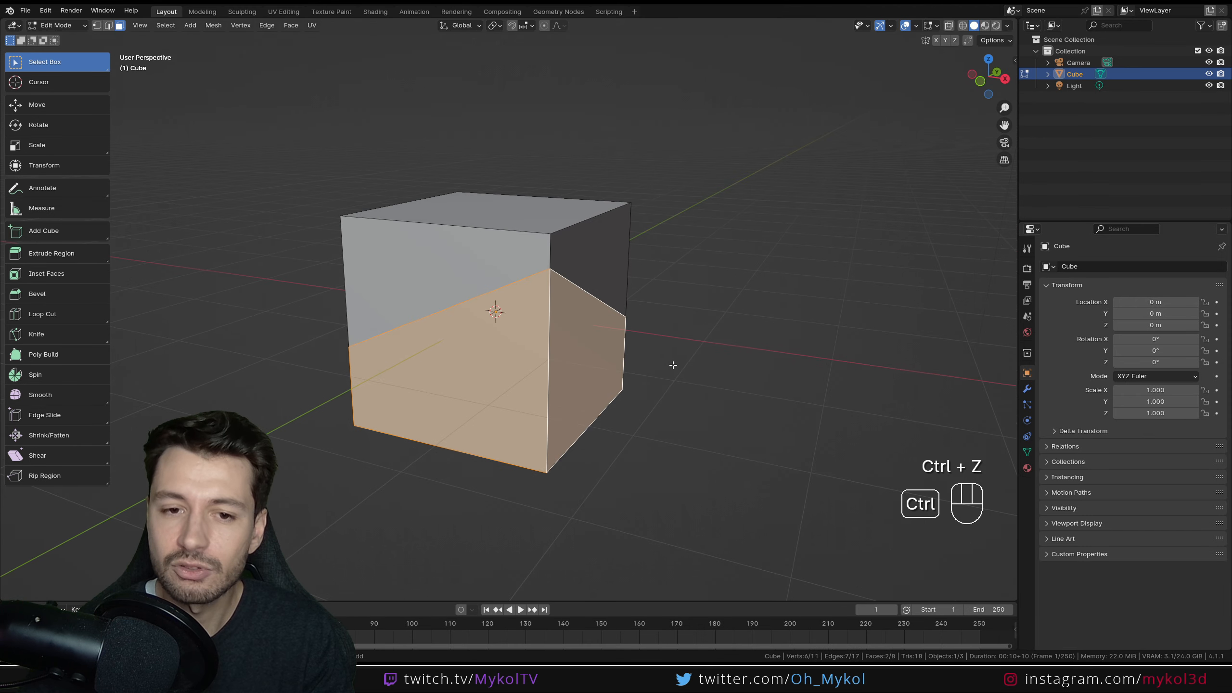
{"action": "key", "text": "ctrl+z"}
{"action": "key", "text": "ctrl+z"}
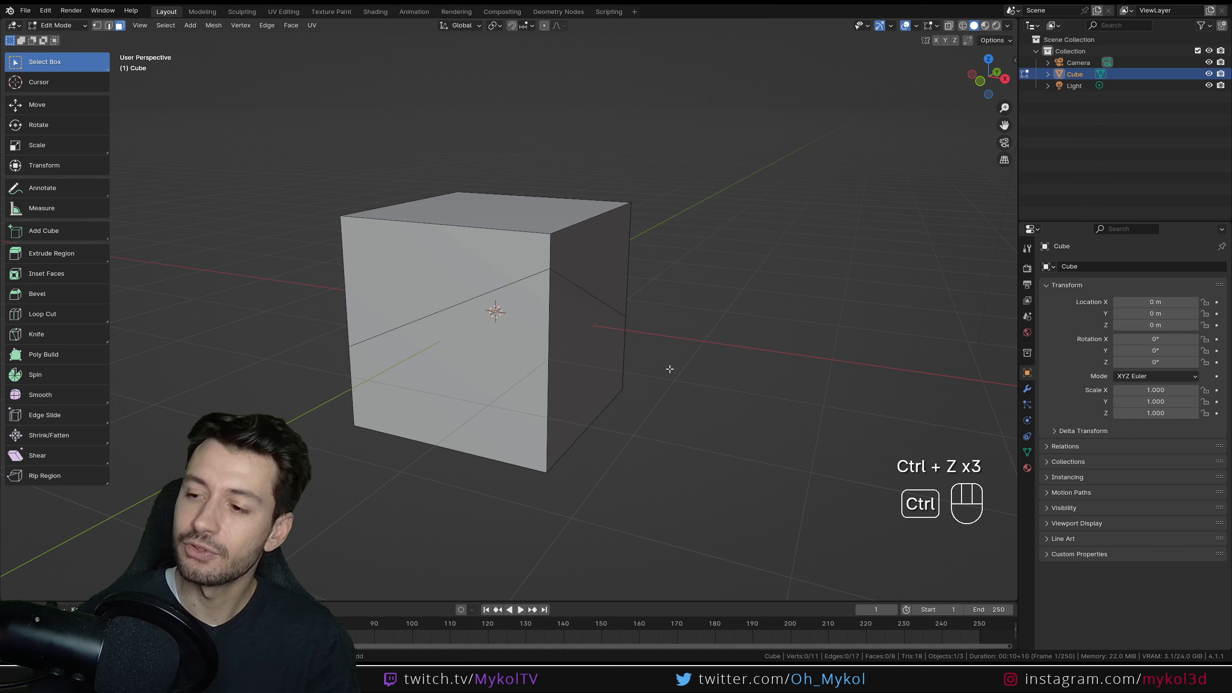
{"action": "key", "text": "ctrl+z"}
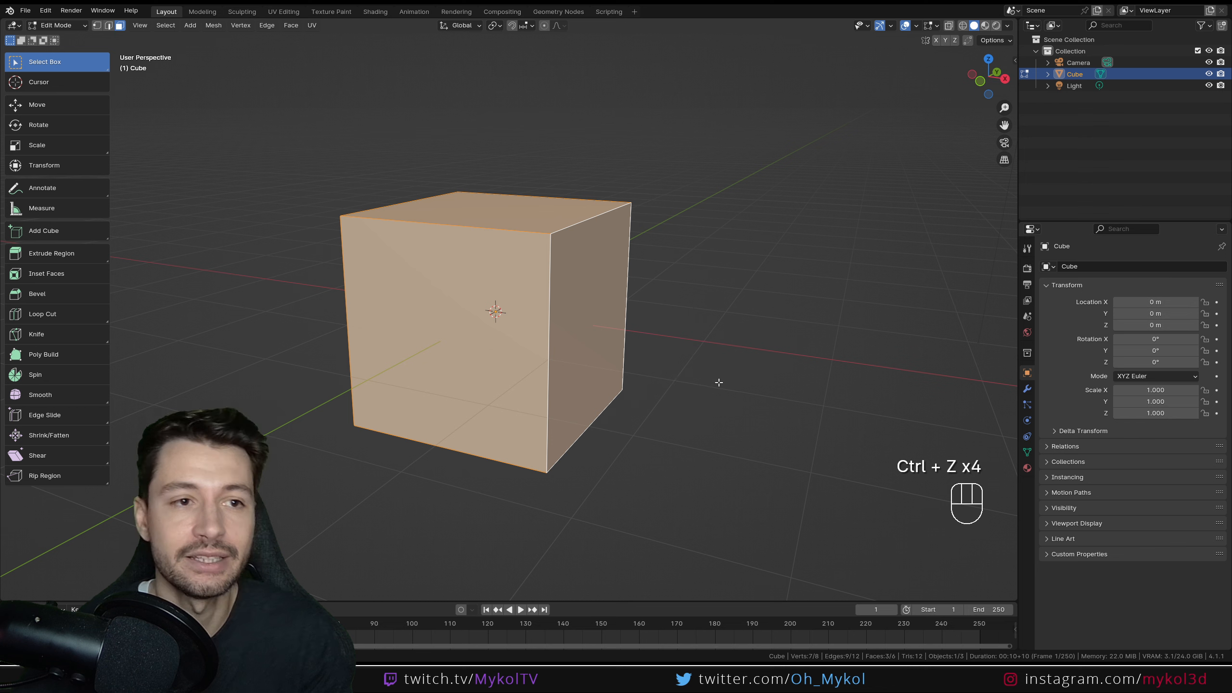
- Deselect all faces and activate the Knife tool again in face select mode
{"action": "middle_click_drag", "start_coordinate": [720, 383], "coordinate": [630, 380], "text": "shift"}
{"action": "key", "text": "alt+a"}
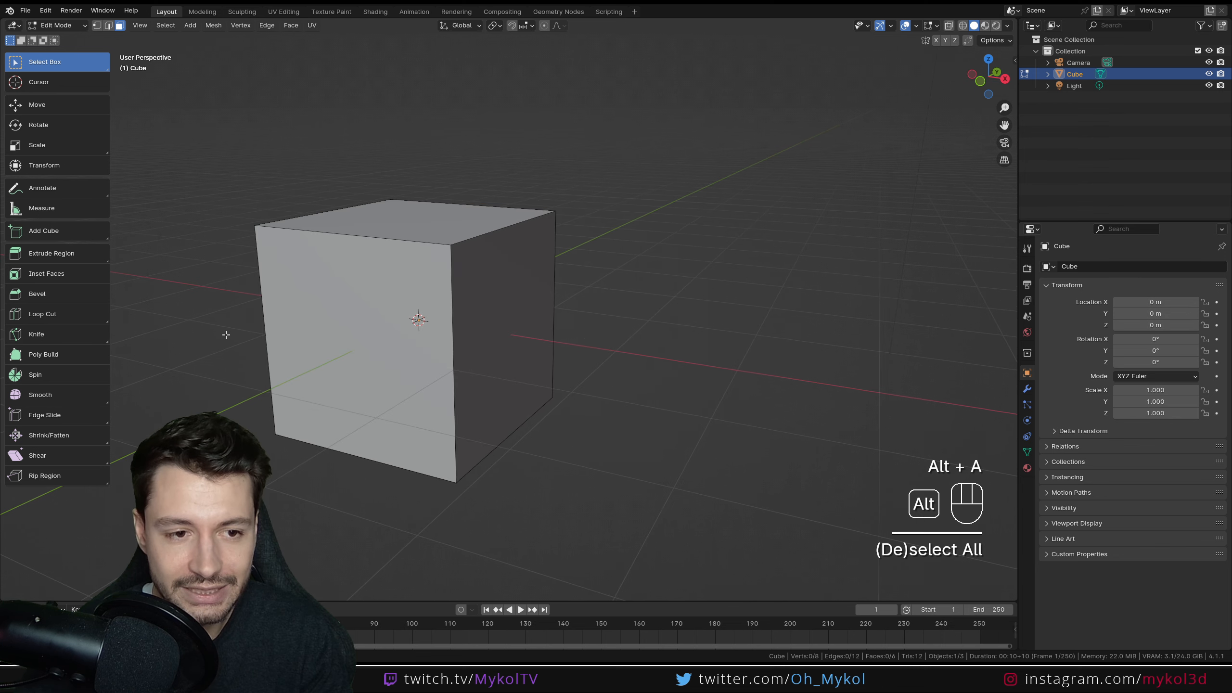
{"action": "left_click", "coordinate": [36, 334]}
{"action": "middle_click_drag", "start_coordinate": [402, 339], "coordinate": [405, 354]}
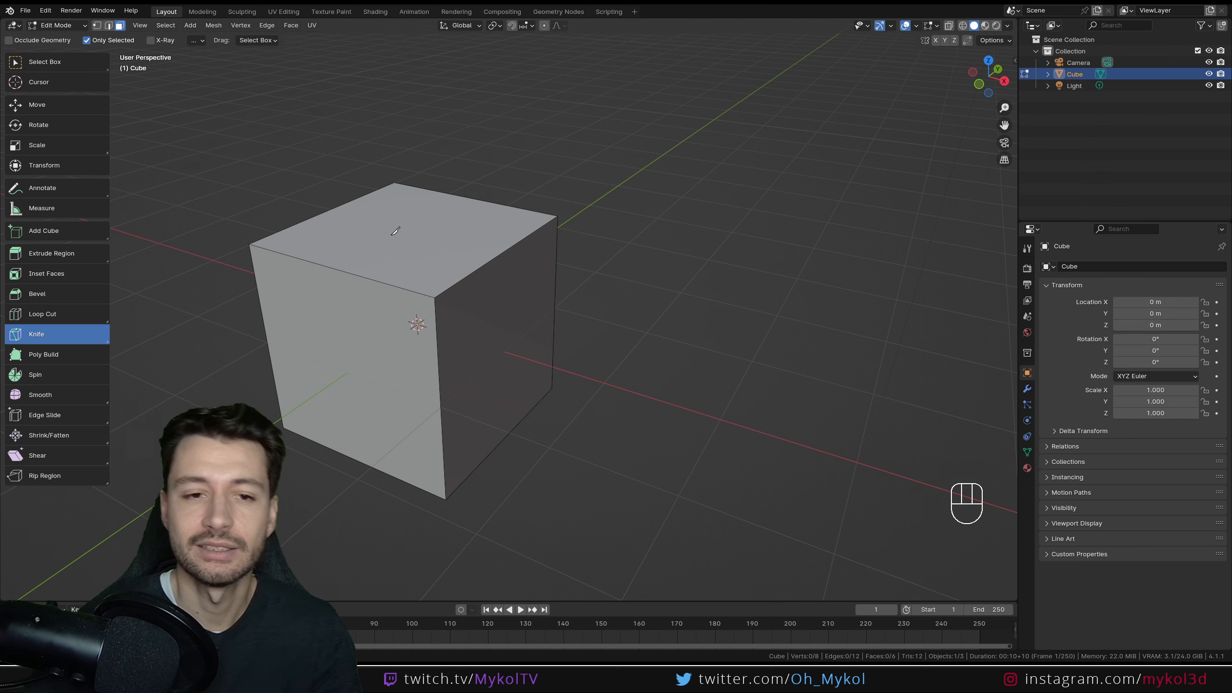
{"action": "middle_click_drag", "start_coordinate": [340, 208], "coordinate": [415, 186], "text": "shift"}
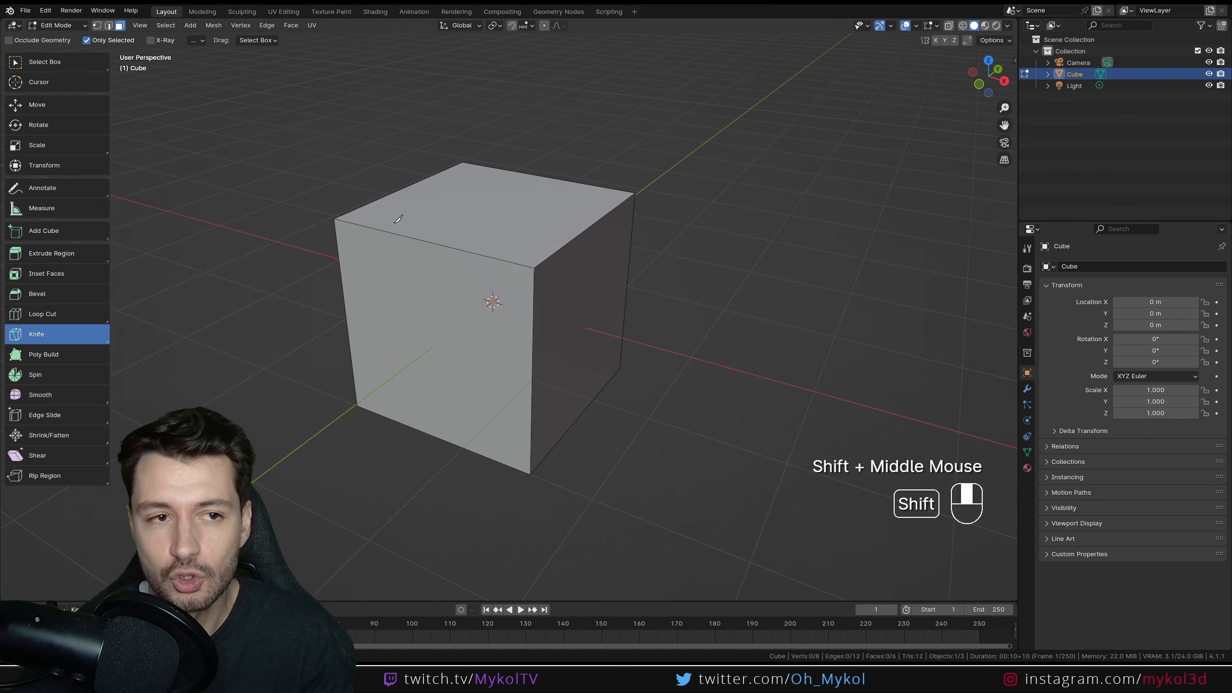
{"action": "left_click", "coordinate": [108, 26]}
{"action": "left_click", "coordinate": [109, 26]}
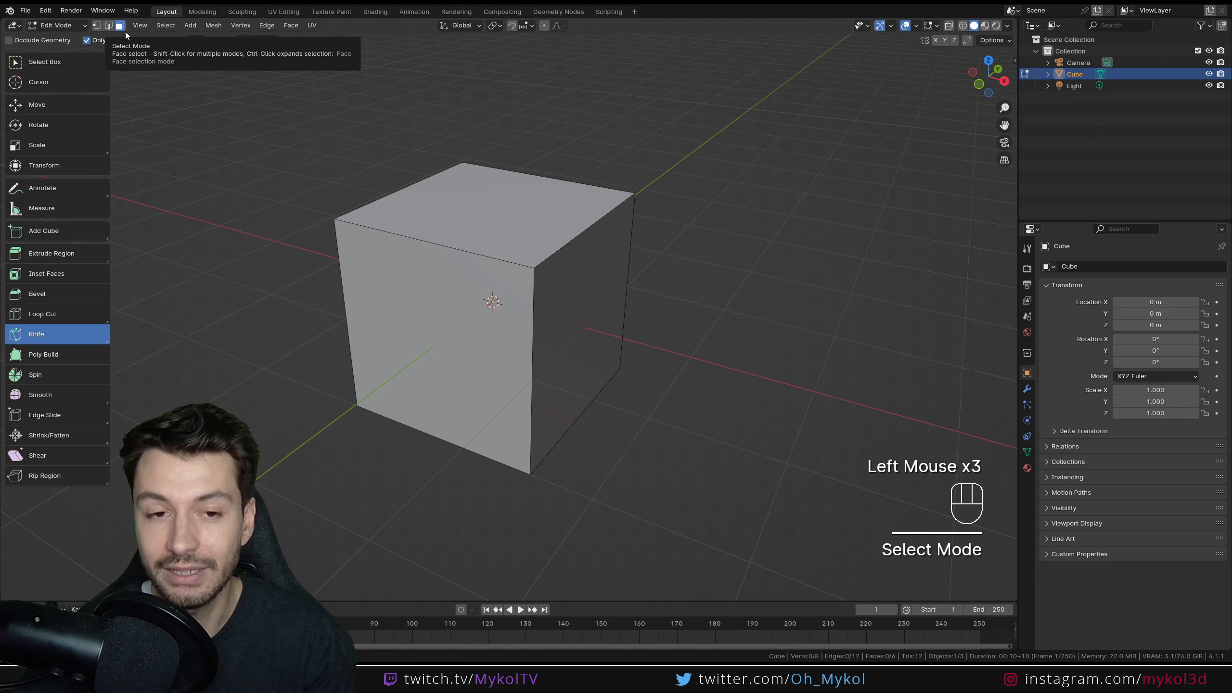
- Select the cube's top face with the Knife tool active, and move the 3D cursor into empty space beside the cube
{"action": "middle_click_drag", "start_coordinate": [514, 203], "coordinate": [494, 200]}
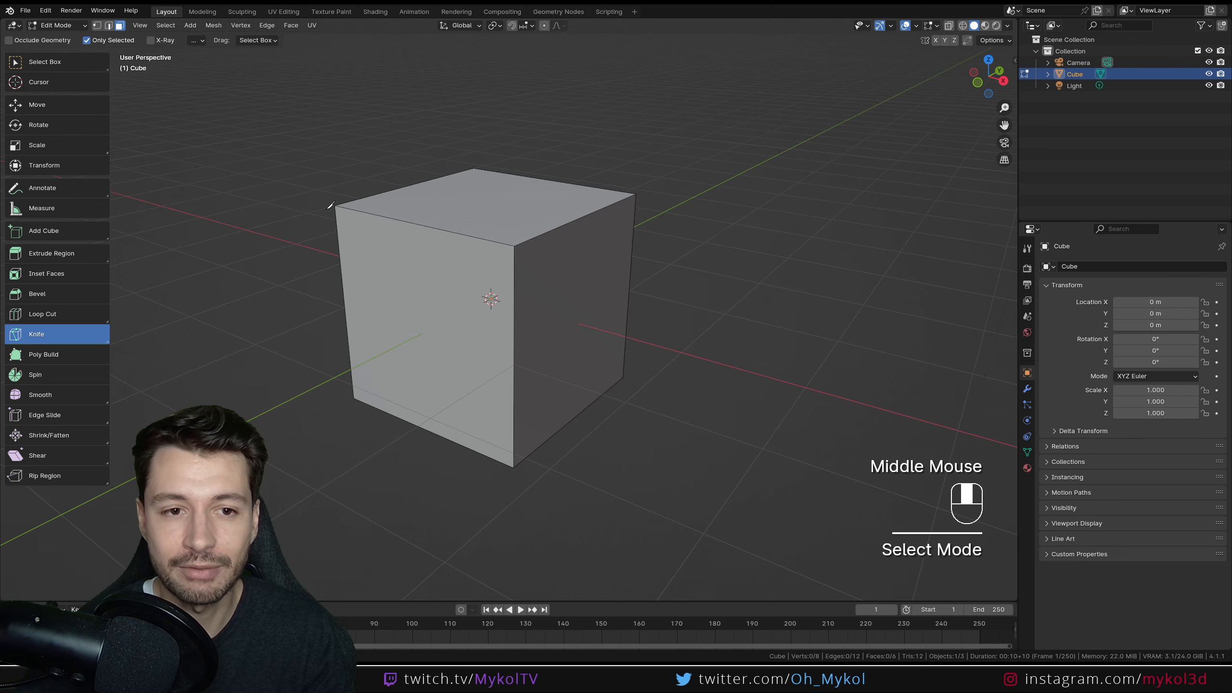
{"action": "right_click", "coordinate": [491, 201], "text": "shift"}
{"action": "left_click", "coordinate": [487, 209], "text": "shift"}
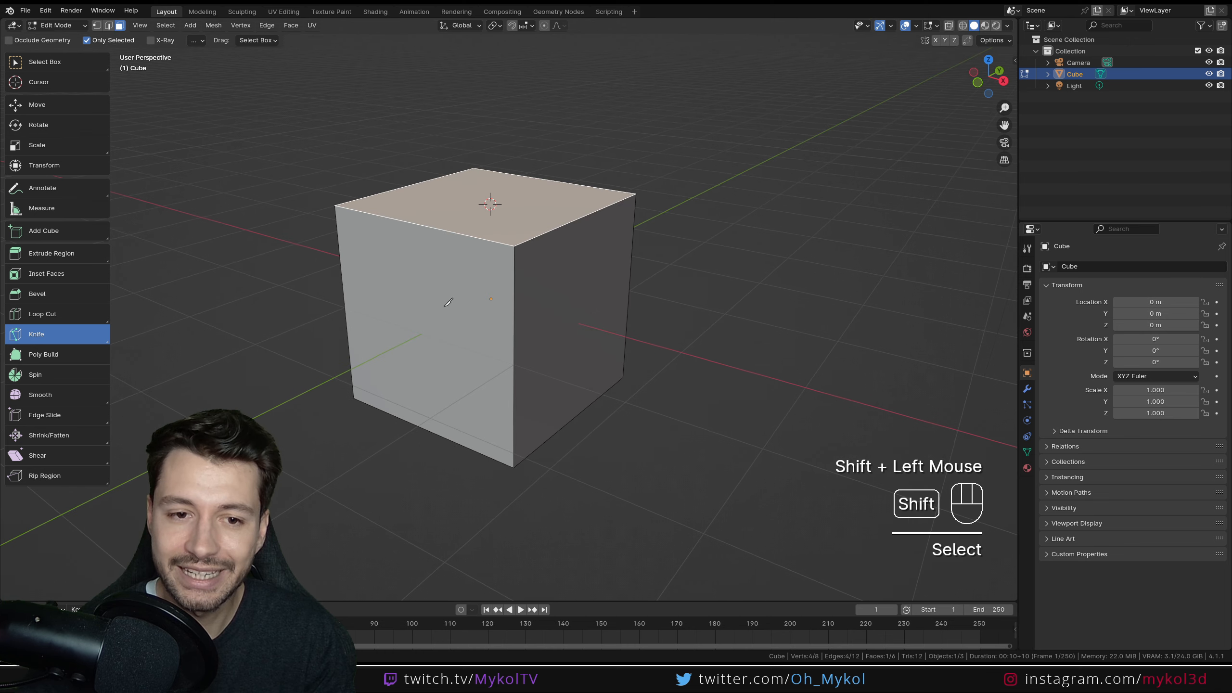
{"action": "right_click_drag", "start_coordinate": [526, 182], "coordinate": [788, 221], "text": "shift"}
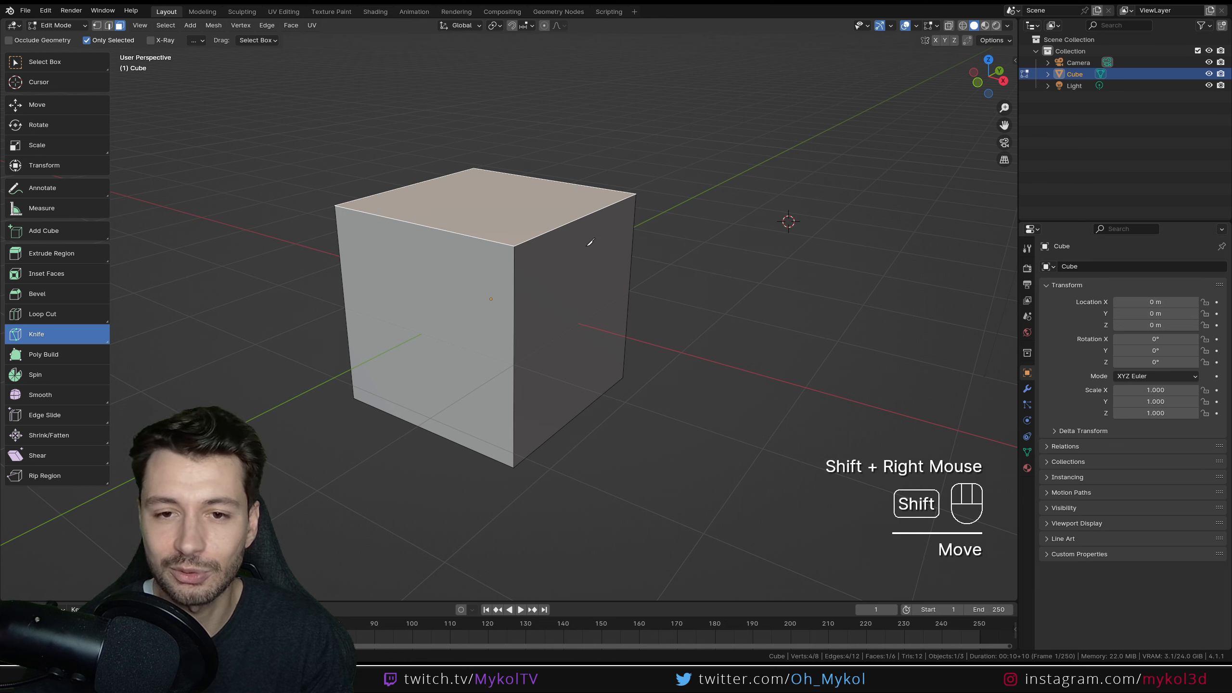
- Toggle the cube's three visible faces in and out of the selection and box-select around the cube with the Knife tool active
{"action": "left_click", "coordinate": [452, 298], "text": "shift"}
{"action": "left_click", "coordinate": [548, 305], "text": "shift"}
{"action": "left_click", "coordinate": [508, 218], "text": "shift"}
{"action": "left_click", "coordinate": [441, 300], "text": "shift"}
{"action": "left_click", "coordinate": [547, 301], "text": "shift"}
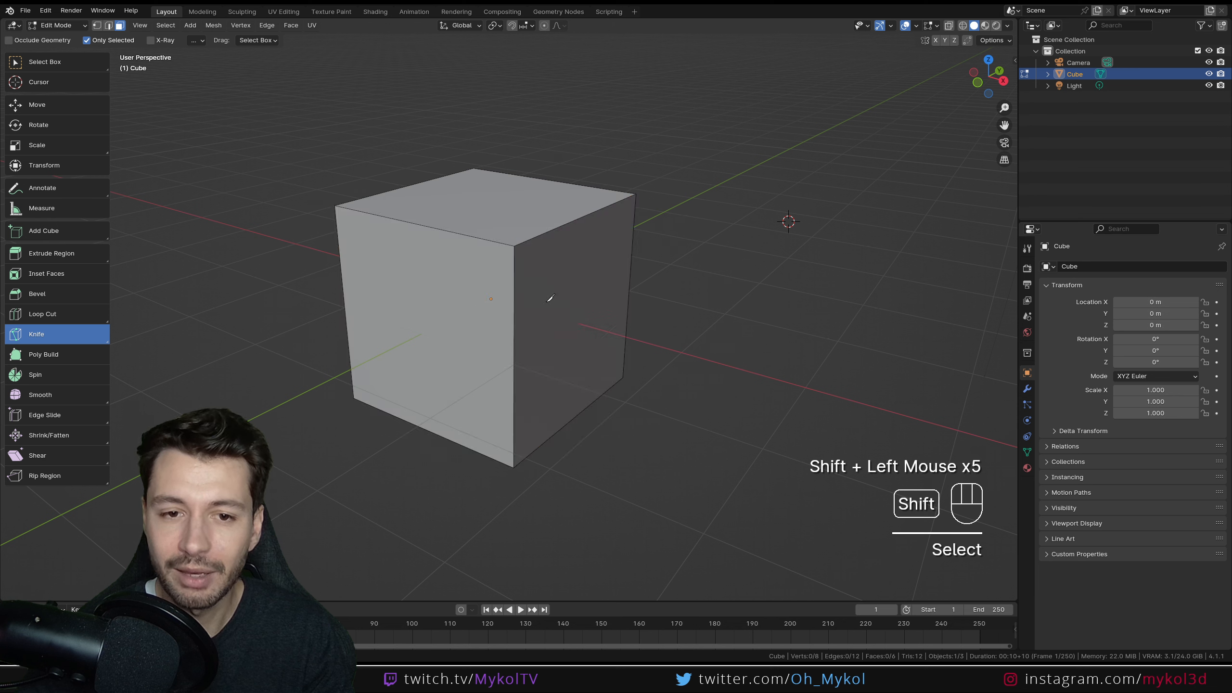
{"action": "left_click", "coordinate": [508, 232], "text": "shift"}
{"action": "left_click_drag", "start_coordinate": [289, 131], "coordinate": [694, 343], "text": "shift"}
{"action": "left_click", "coordinate": [558, 311], "text": "shift"}
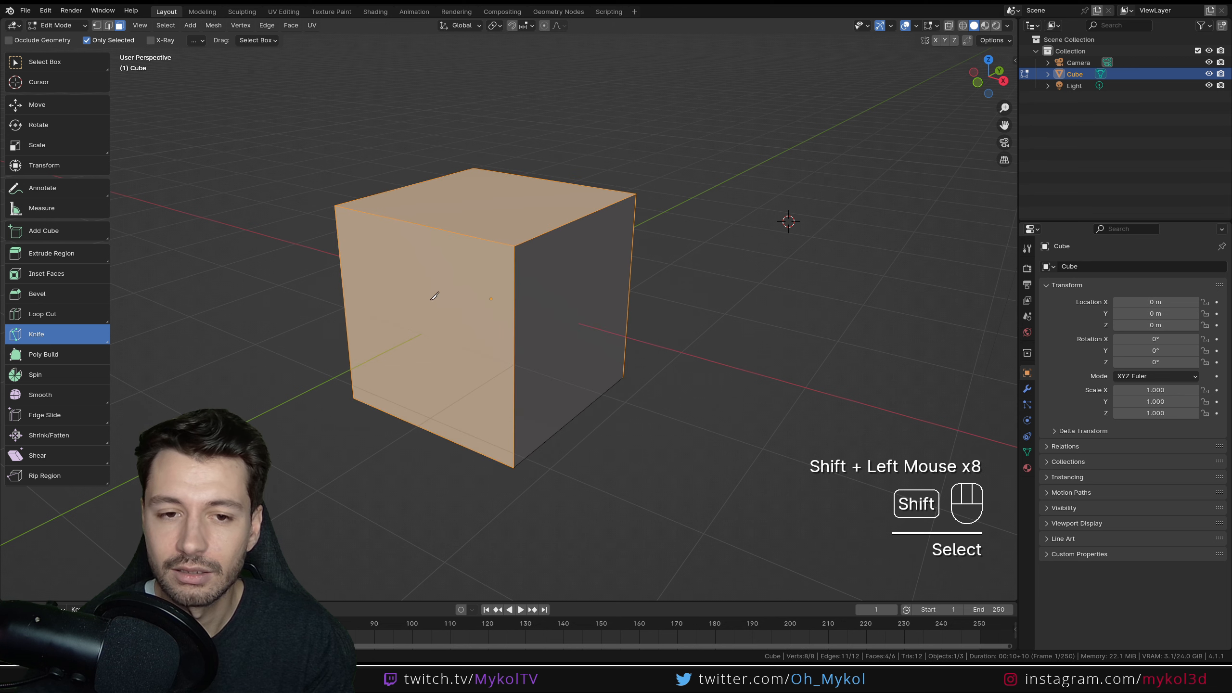
{"action": "left_click", "coordinate": [434, 296], "text": "shift"}
{"action": "left_click", "coordinate": [510, 206], "text": "shift"}
- Start and cancel knife cuts on the two visible side faces, and toggle those faces in the selection
{"action": "left_click", "coordinate": [570, 297]}
{"action": "key", "text": "Escape"}
{"action": "left_click", "coordinate": [578, 287], "text": "shift"}
{"action": "left_click", "coordinate": [470, 284]}
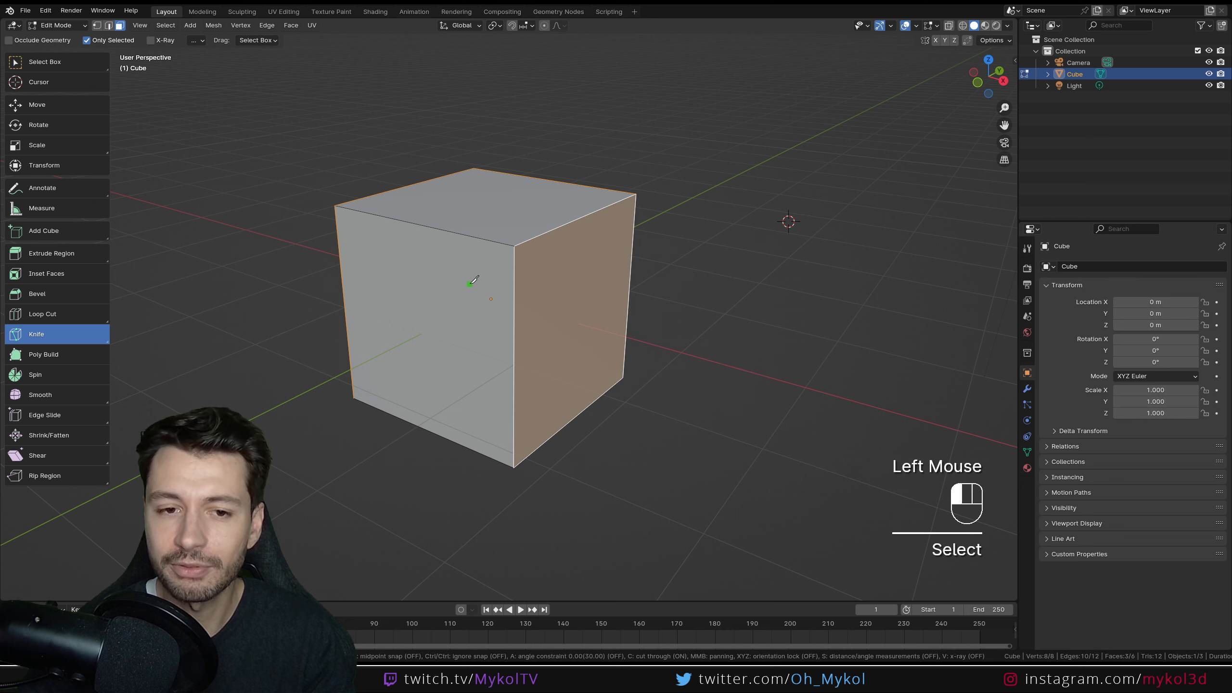
{"action": "key", "text": "Escape"}
{"action": "left_click", "coordinate": [474, 291], "text": "shift"}
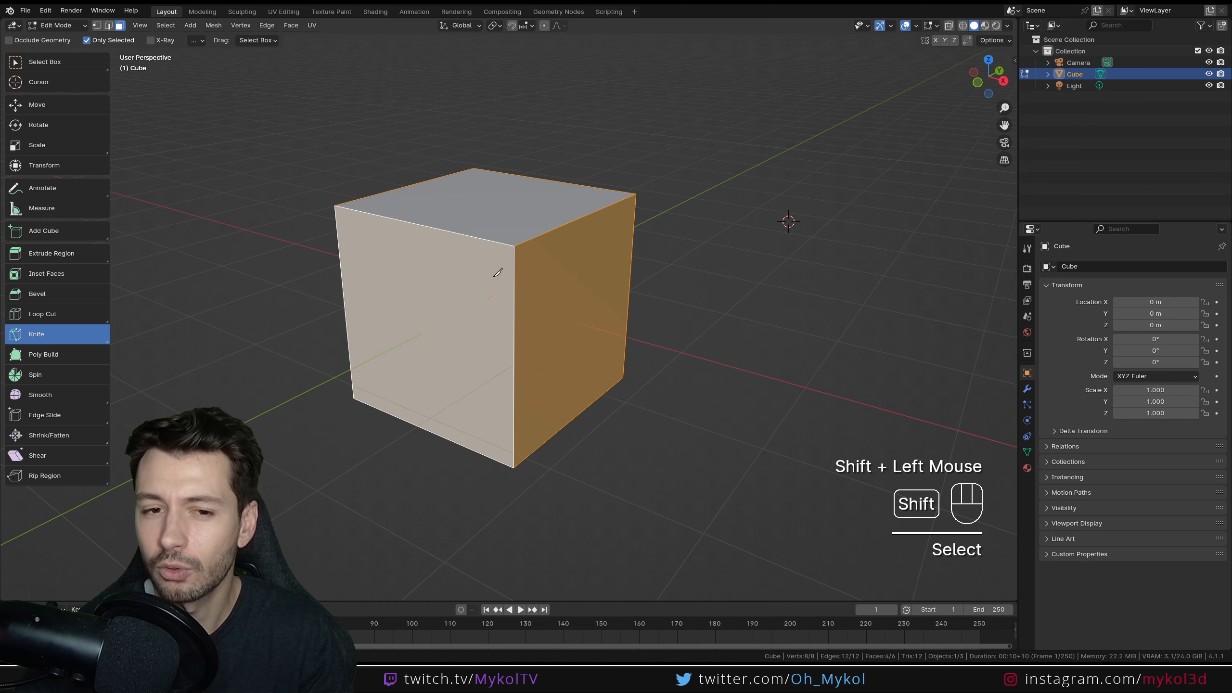
{"action": "left_click", "coordinate": [472, 294], "text": "shift"}
- Clear the selection and select the cube's top face and both visible side faces
{"action": "key", "text": "alt+a"}
{"action": "key", "text": "a"}
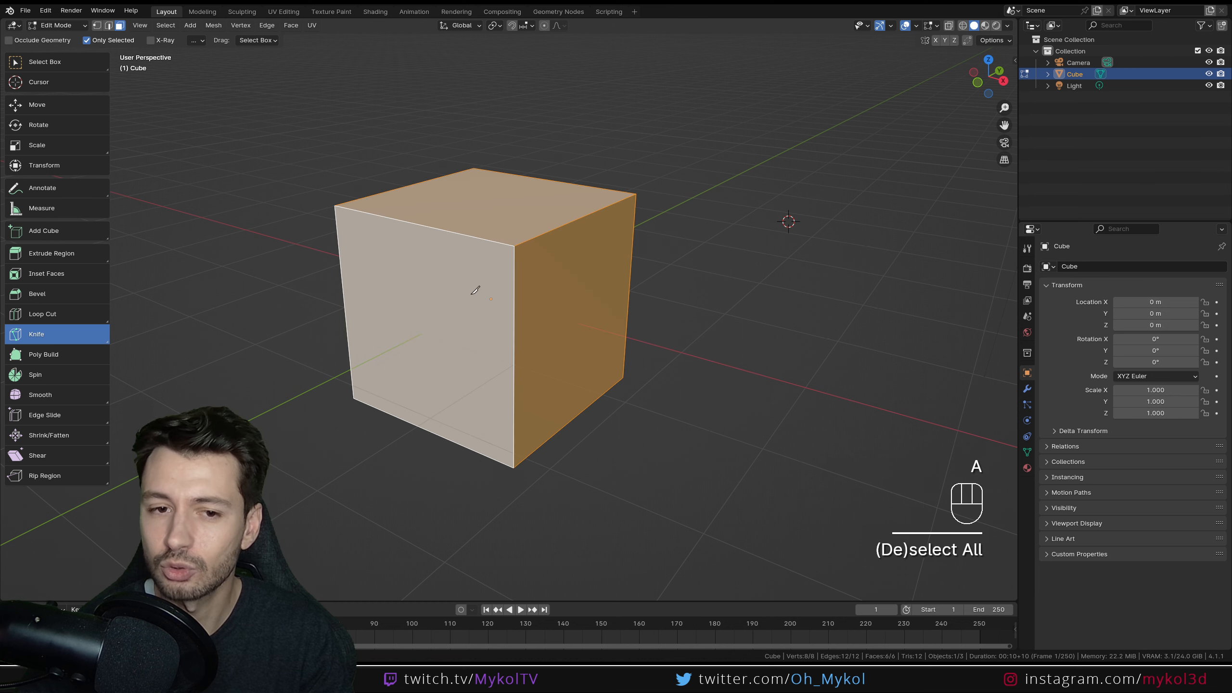
{"action": "key", "text": "alt+a"}
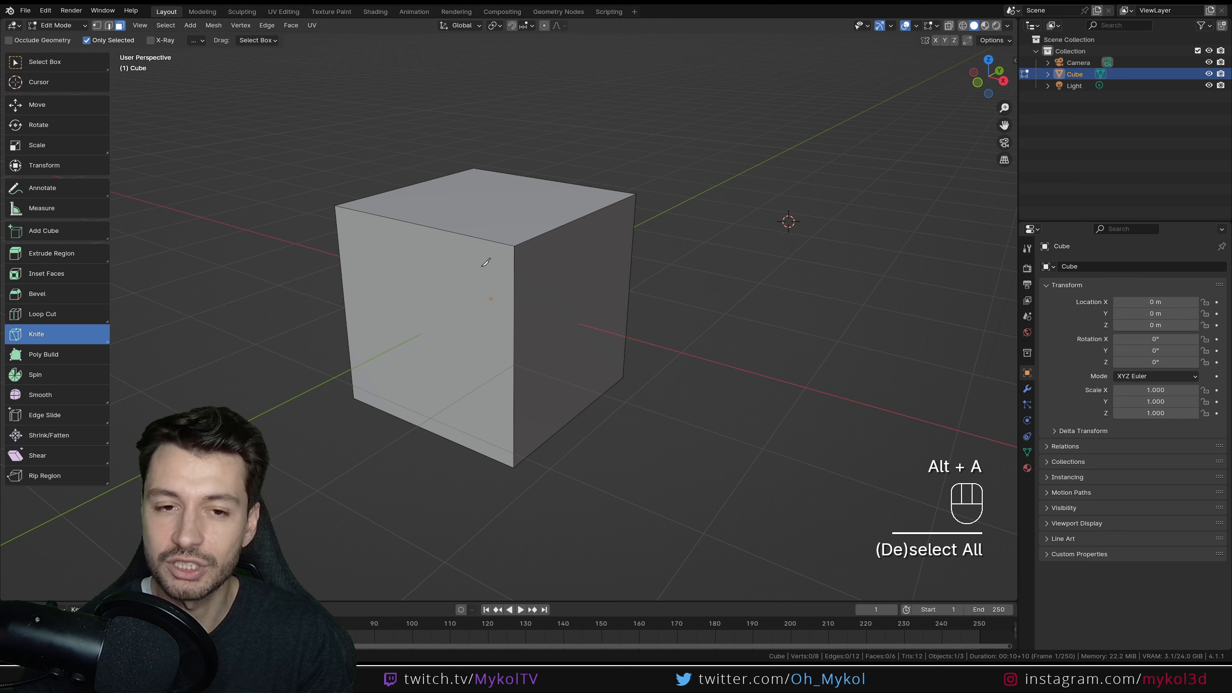
{"action": "left_click", "coordinate": [446, 305], "text": "shift"}
{"action": "left_click", "coordinate": [487, 209], "text": "shift"}
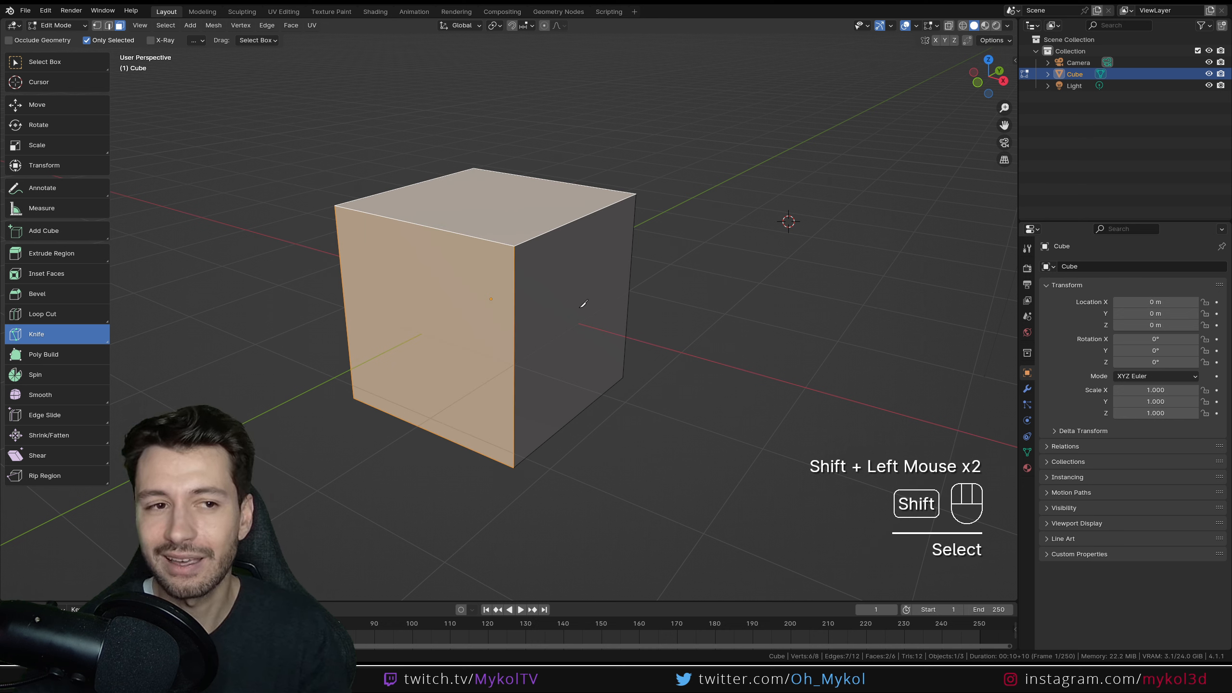
{"action": "left_click", "coordinate": [583, 304], "text": "shift"}
- Set the Knife tool's drag action to Select Circle and try a circle selection on the cube's top face
{"action": "left_click", "coordinate": [250, 41]}
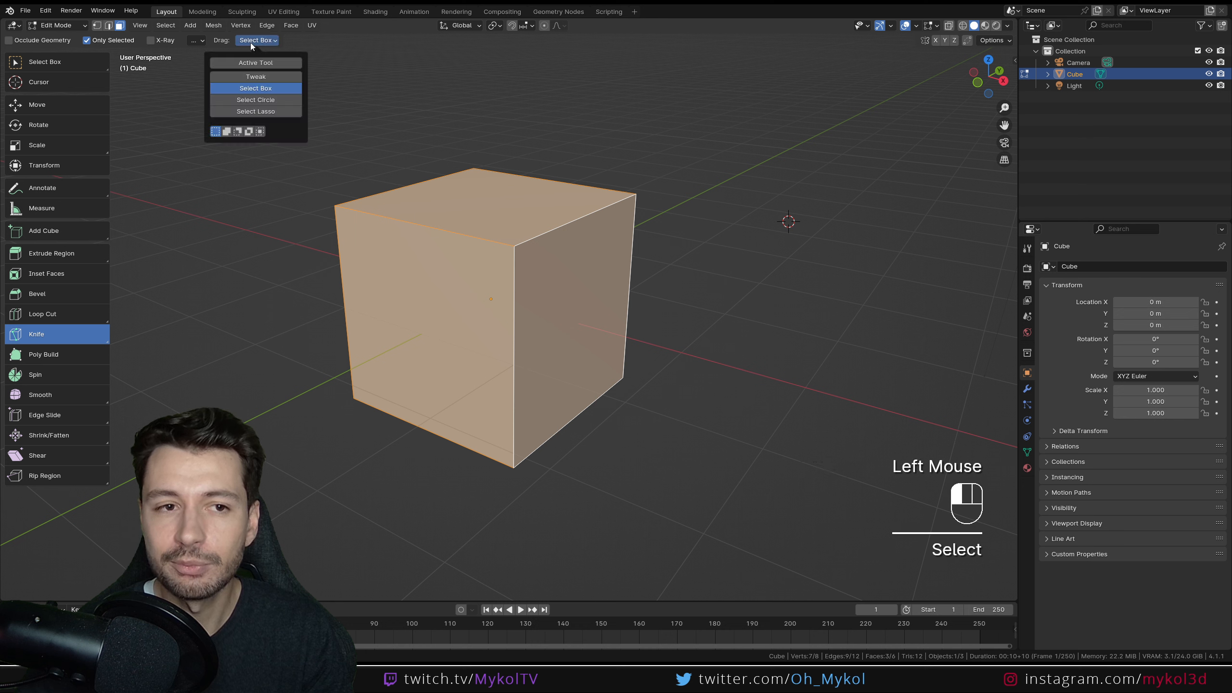
{"action": "left_click", "coordinate": [269, 99]}
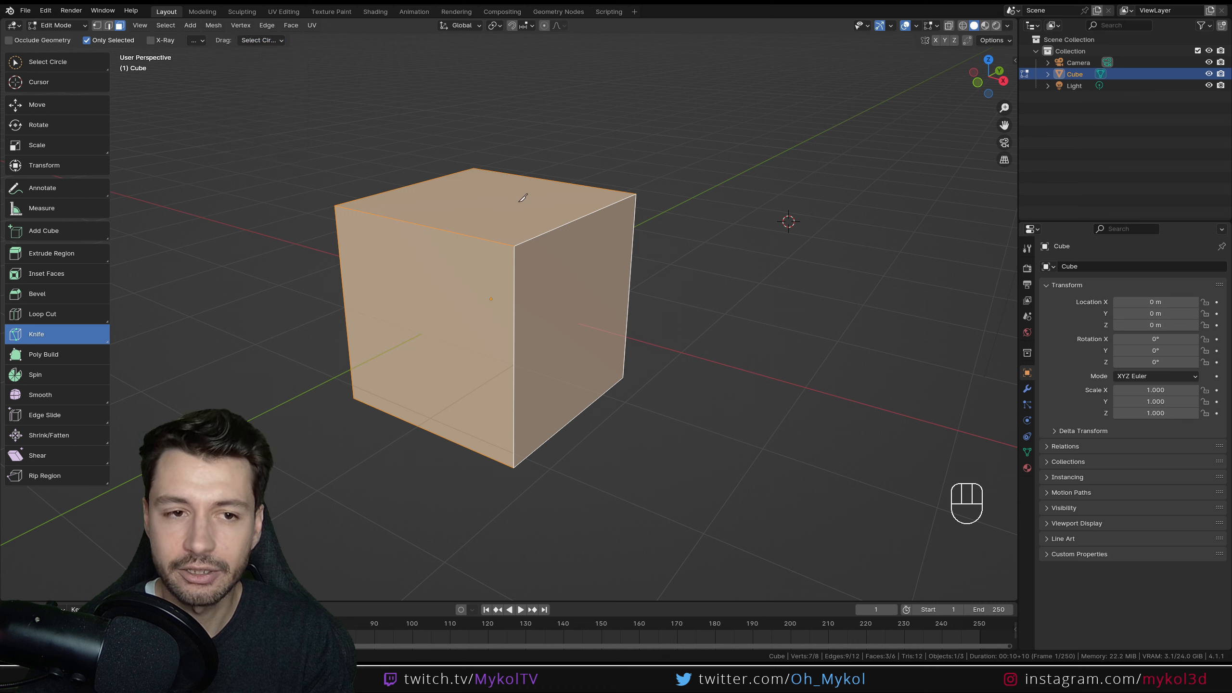
{"action": "left_click", "coordinate": [485, 237], "text": "shift"}
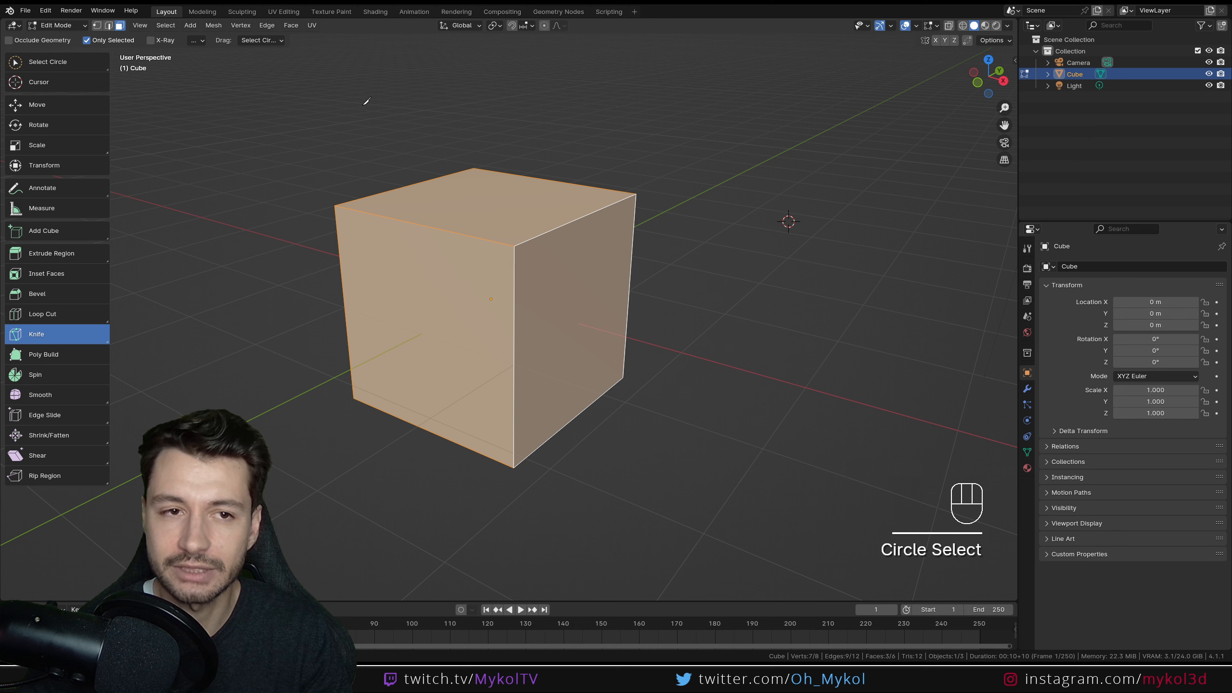
- Set the Knife tool's drag action back to Select Box and extend the selection with a box around the cube
{"action": "left_click", "coordinate": [266, 41]}
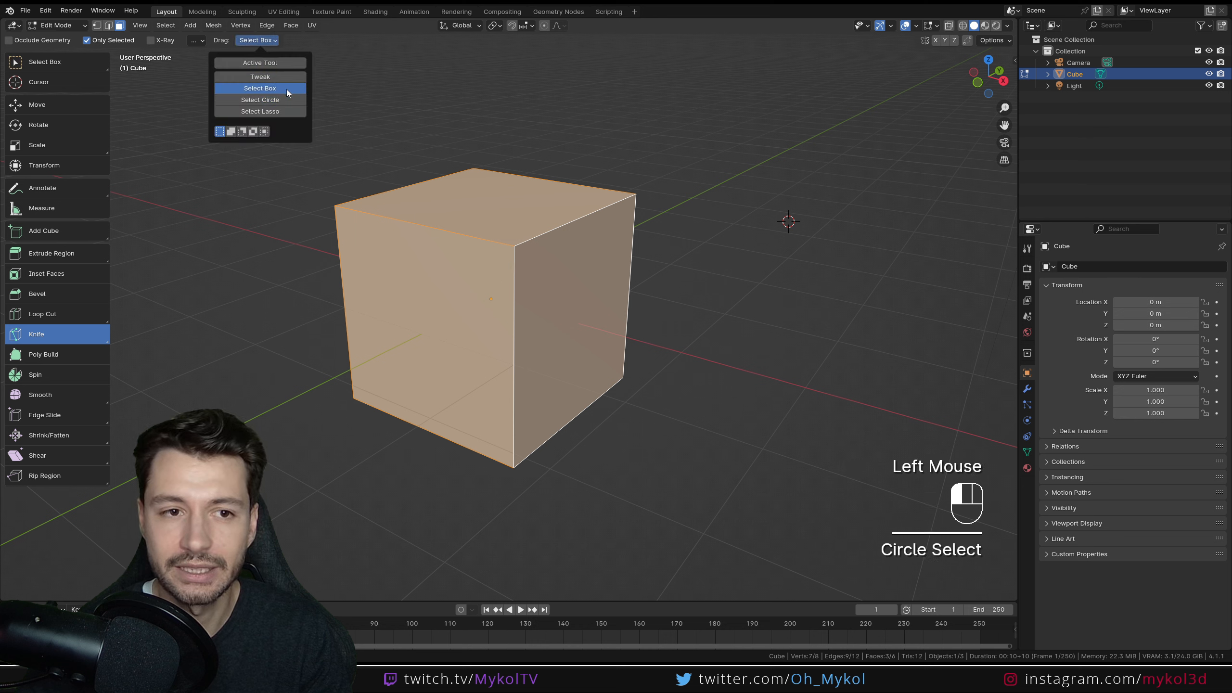
{"action": "left_click", "coordinate": [287, 89]}
{"action": "left_click_drag", "start_coordinate": [256, 140], "coordinate": [816, 403], "text": "shift"}
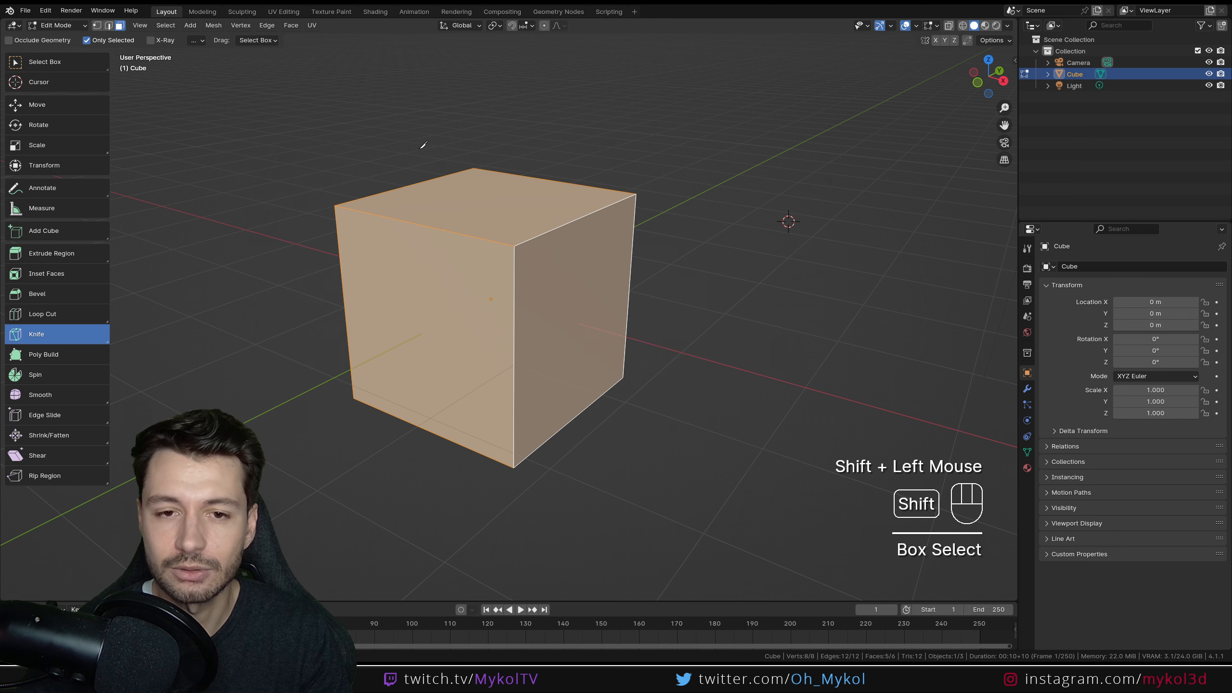
- Set the Knife tool's drag action to Select Lasso and draw a lasso selection beside the cube
{"action": "left_click", "coordinate": [260, 39]}
{"action": "left_click", "coordinate": [295, 113]}
{"action": "mouse_move", "coordinate": [264, 252]}
{"action": "left_mouse_down", "text": "shift"}
{"action": "mouse_move", "coordinate": [421, 389]}
{"action": "mouse_move", "coordinate": [565, 216]}
{"action": "mouse_move", "coordinate": [260, 164]}
{"action": "left_mouse_up", "text": "shift"}
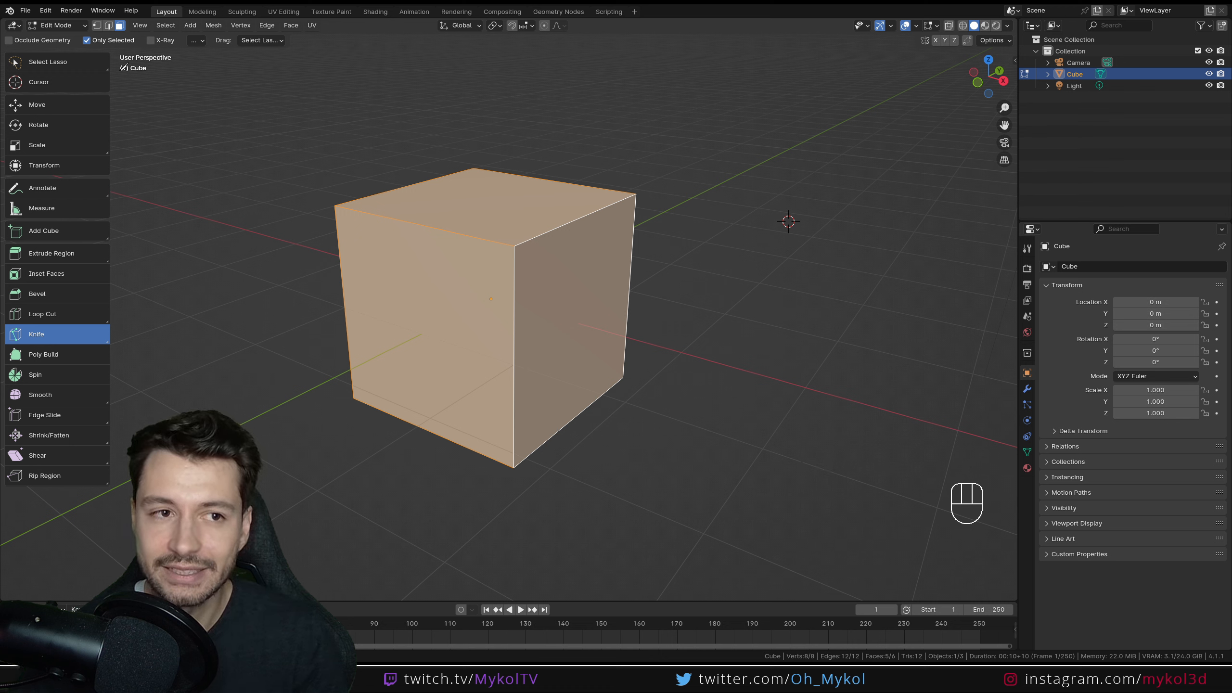
- Turn off the Knife tool's Only Selected option and show the cube in front orthographic view
{"action": "left_click", "coordinate": [86, 41]}
{"action": "middle_click_drag", "start_coordinate": [269, 212], "coordinate": [192, 193]}
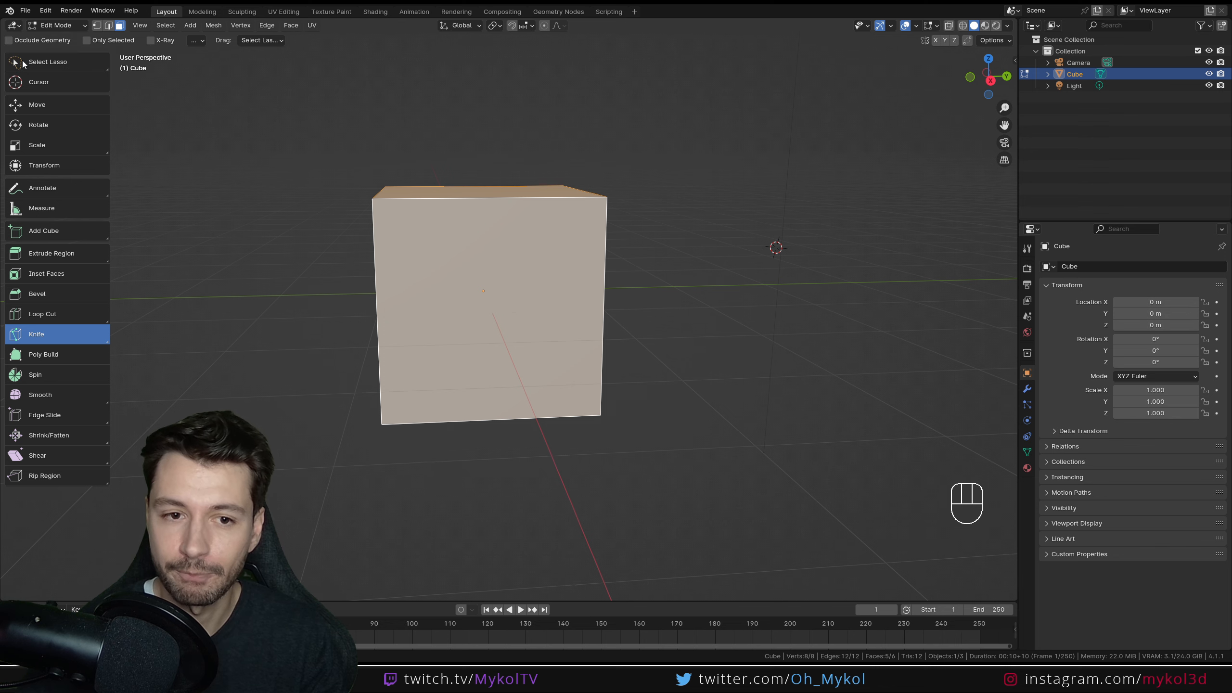
{"action": "middle_click_drag", "start_coordinate": [292, 286], "coordinate": [412, 297]}
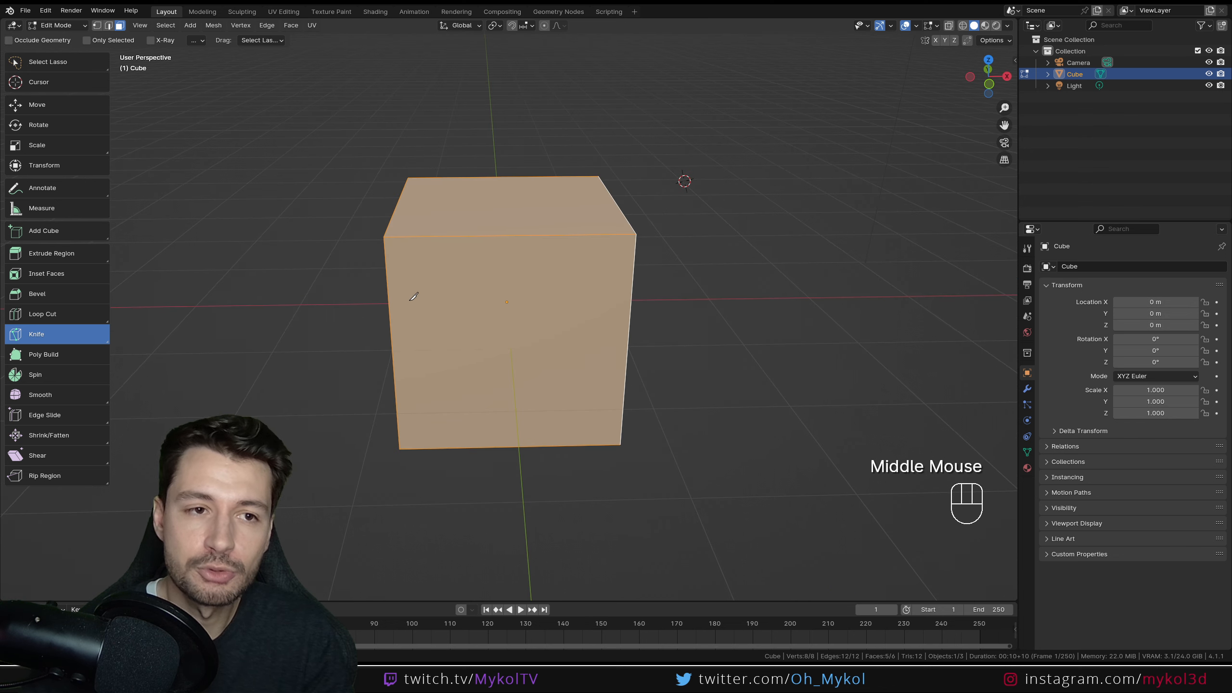
{"action": "key", "text": "KP_1"}
{"action": "scroll", "coordinate": [414, 296], "scroll_direction": "up", "scroll_amount": 2}
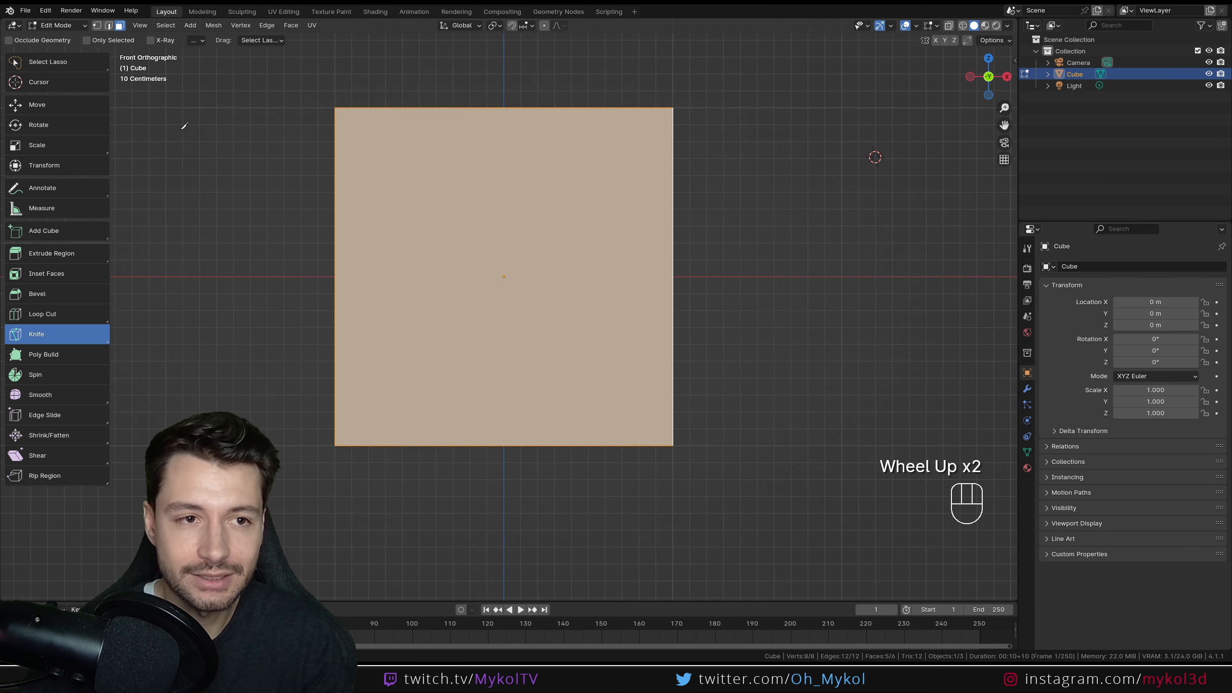
- Set the Knife tool's Measurements option to Both
{"action": "left_click", "coordinate": [196, 40]}
{"action": "left_click", "coordinate": [213, 63]}
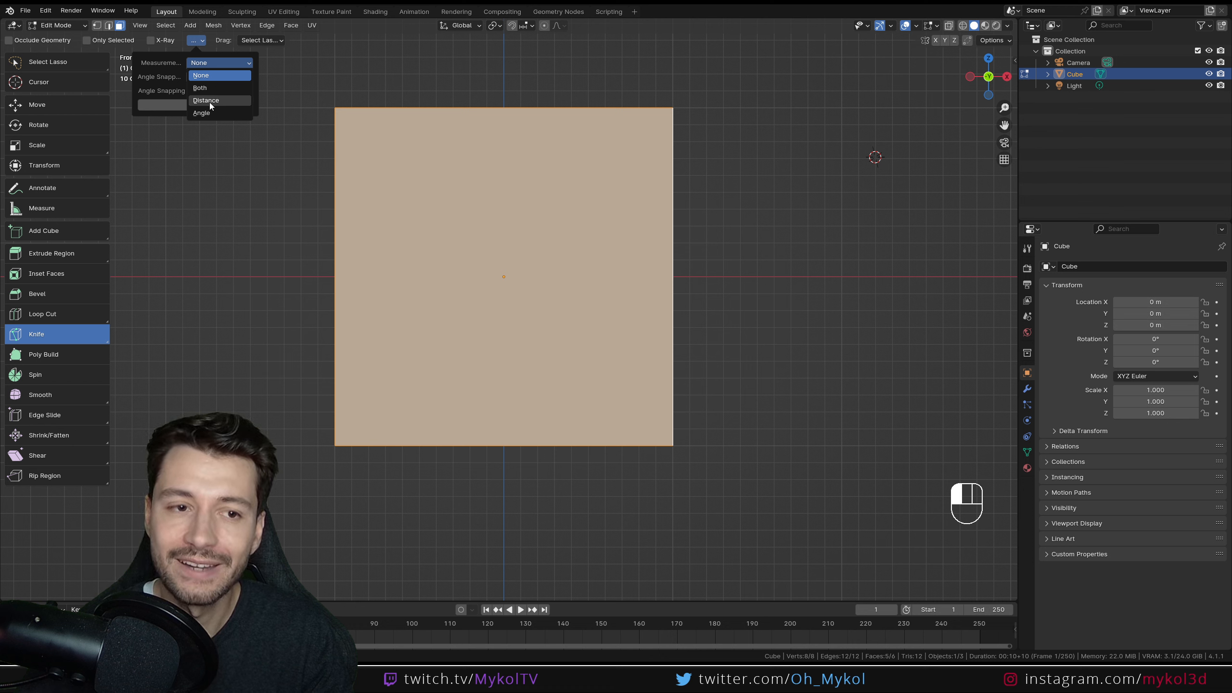
{"action": "left_click", "coordinate": [207, 88]}
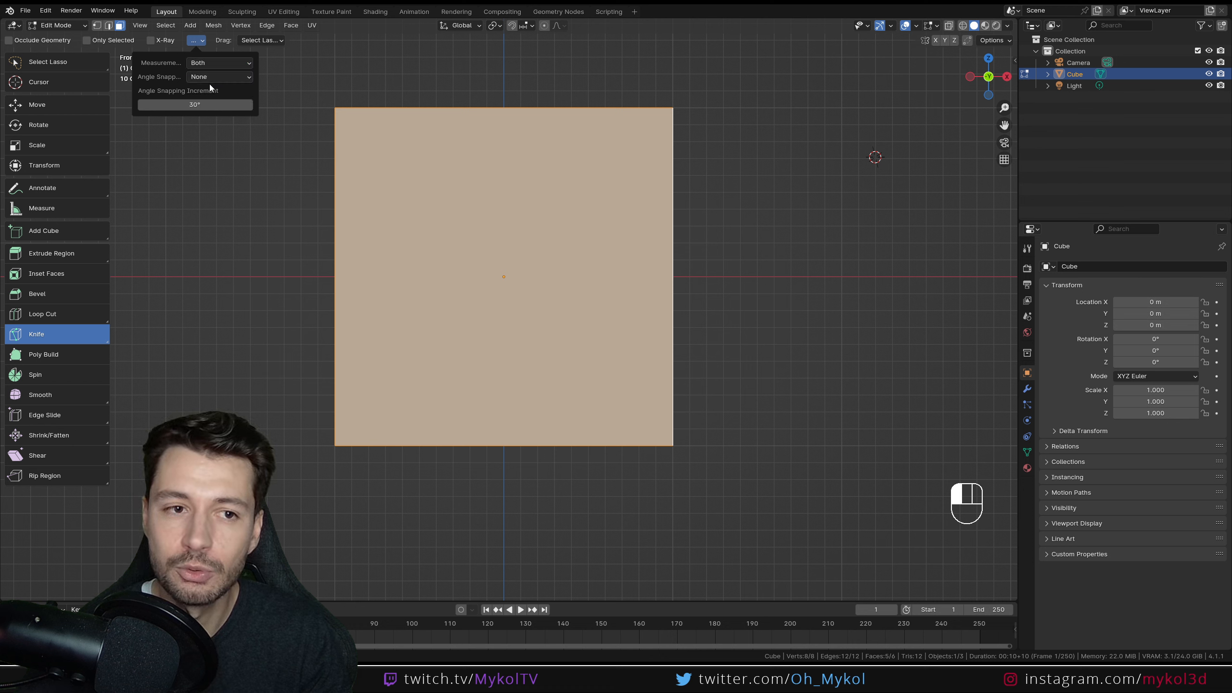
- Cut the cube's front face with a slanted line from bottom to top edge plus lines across both right corners, and inspect the cuts
{"action": "left_click_drag", "start_coordinate": [523, 495], "coordinate": [608, 108]}
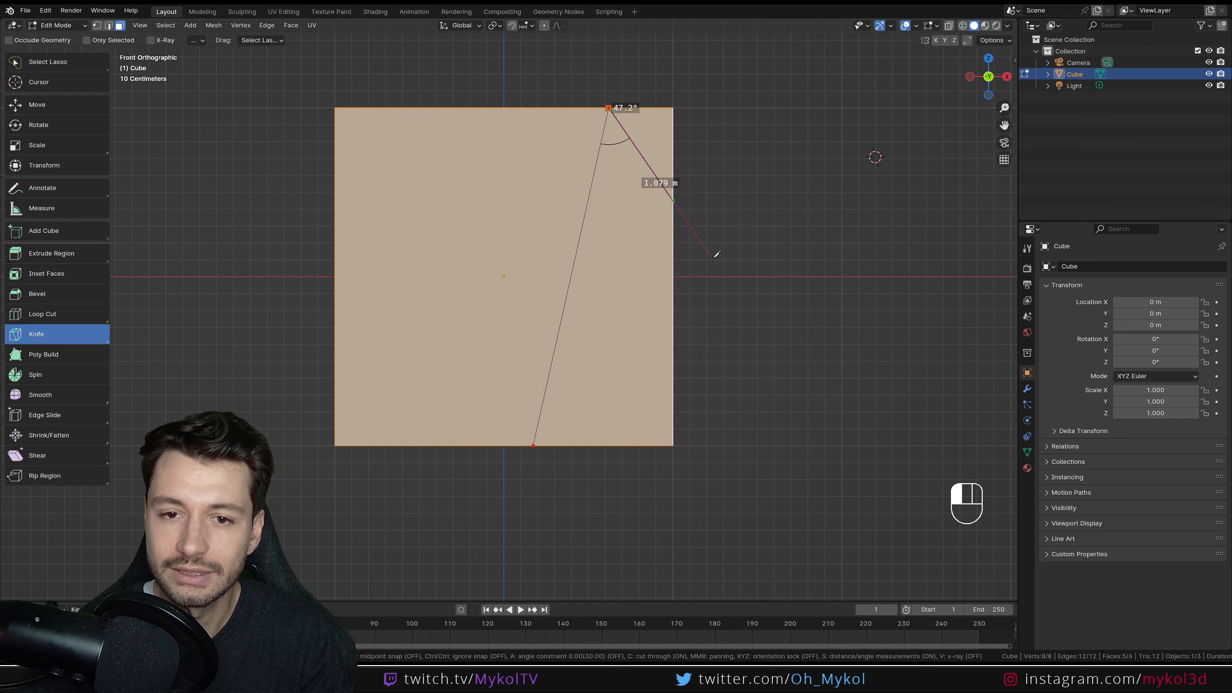
{"action": "left_click", "coordinate": [672, 205]}
{"action": "left_click", "coordinate": [586, 444]}
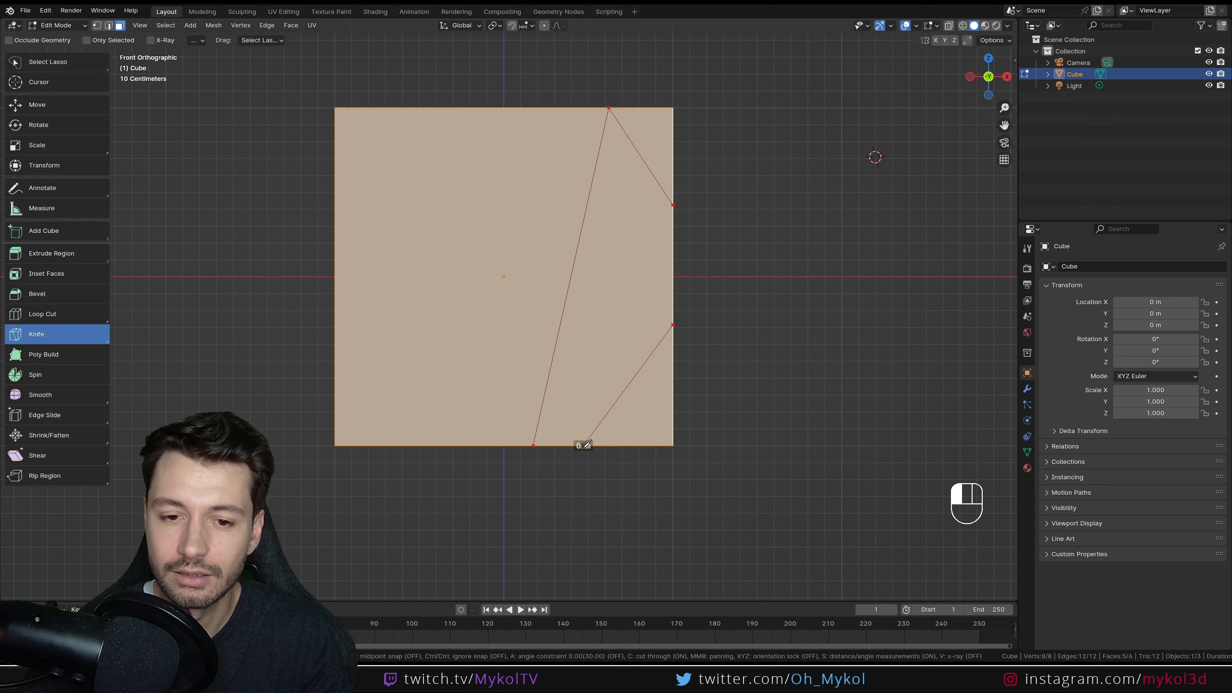
{"action": "key", "text": "Return"}
{"action": "middle_click_drag", "start_coordinate": [586, 444], "coordinate": [666, 380]}
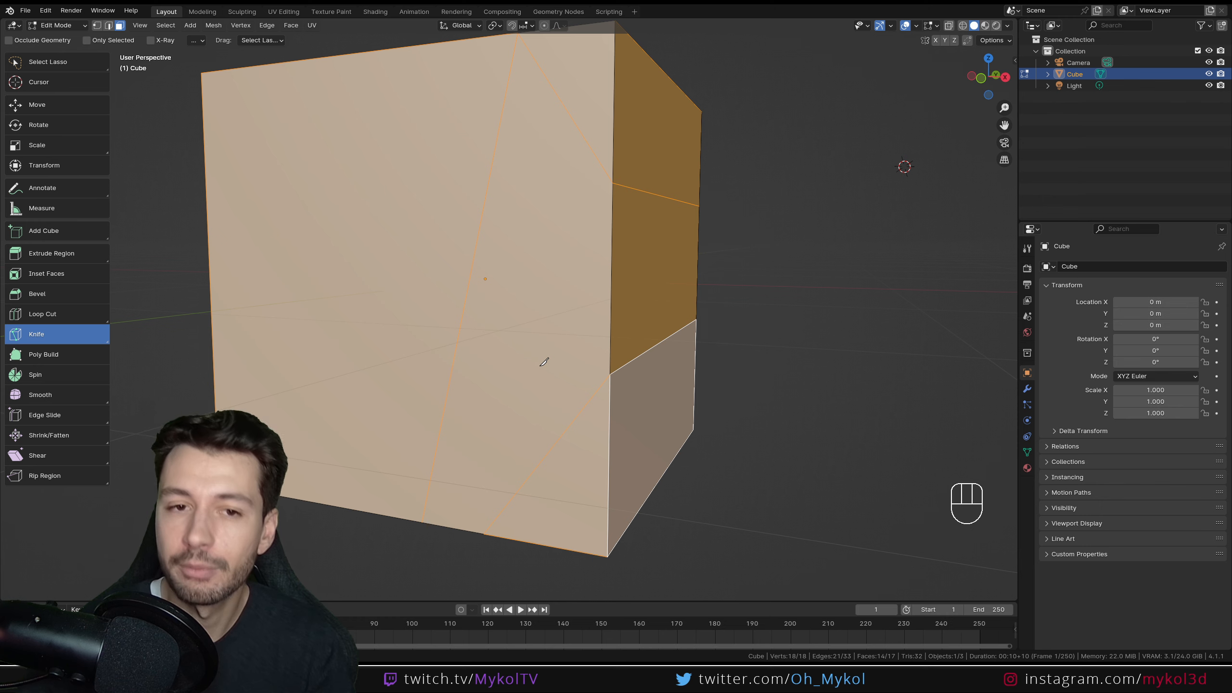
{"action": "scroll", "coordinate": [534, 315], "scroll_direction": "down", "scroll_amount": 2}
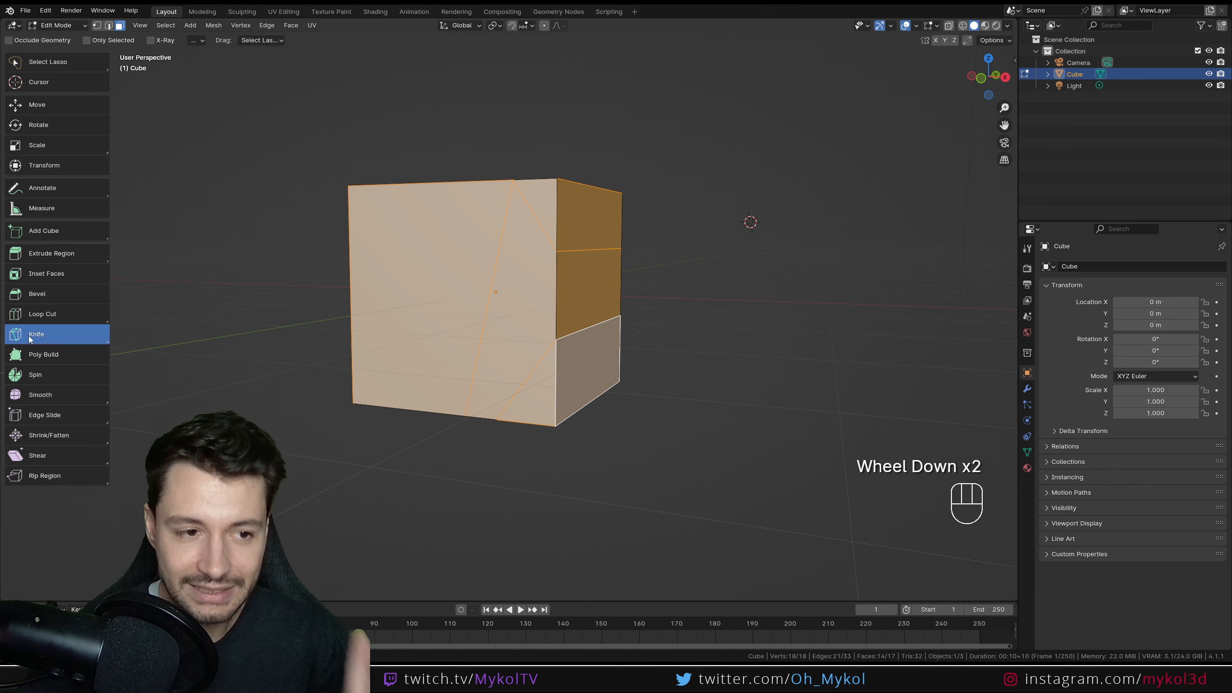
- Start a new General file, discarding the current scene, and show the default cube in front orthographic view
{"action": "left_click", "coordinate": [25, 10]}
{"action": "mouse_move", "coordinate": [44, 19]}
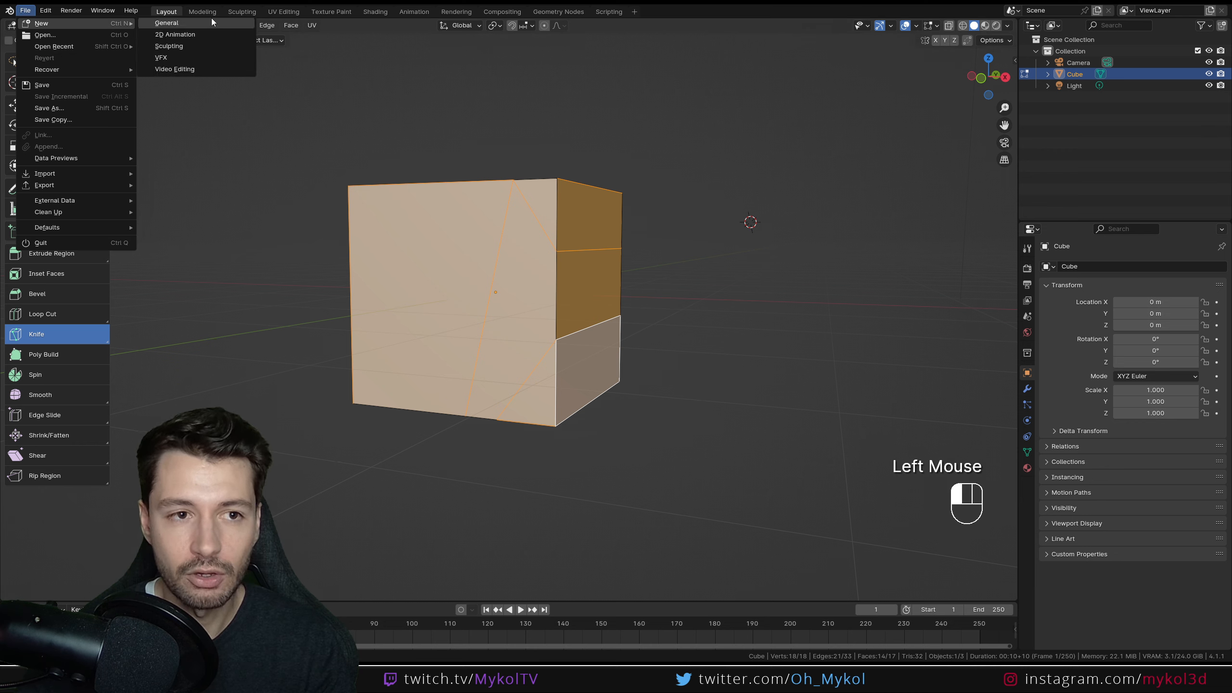
{"action": "left_click", "coordinate": [209, 19]}
{"action": "left_click", "coordinate": [638, 352]}
{"action": "middle_click_drag", "start_coordinate": [621, 333], "coordinate": [577, 305]}
{"action": "key", "text": "KP_1"}
{"action": "scroll", "coordinate": [447, 329], "scroll_direction": "up", "scroll_amount": 4}
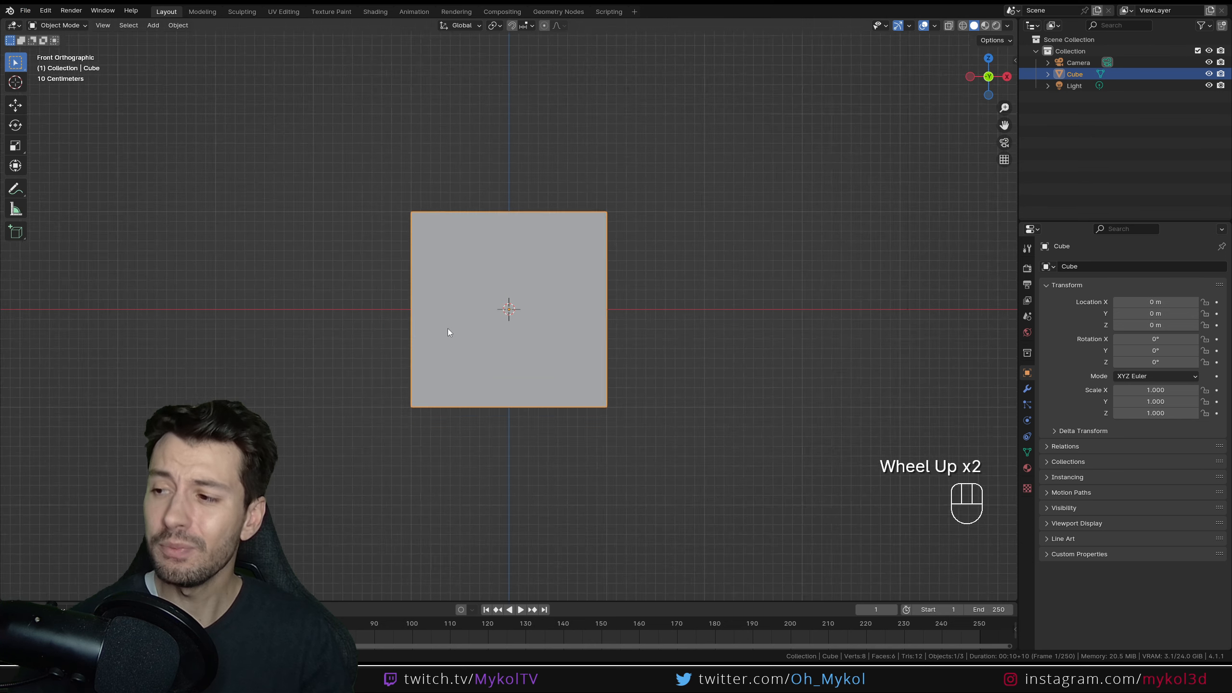
{"action": "scroll", "coordinate": [480, 358], "scroll_direction": "down", "scroll_amount": 2}
{"action": "scroll", "coordinate": [534, 369], "scroll_direction": "up", "scroll_amount": 2}
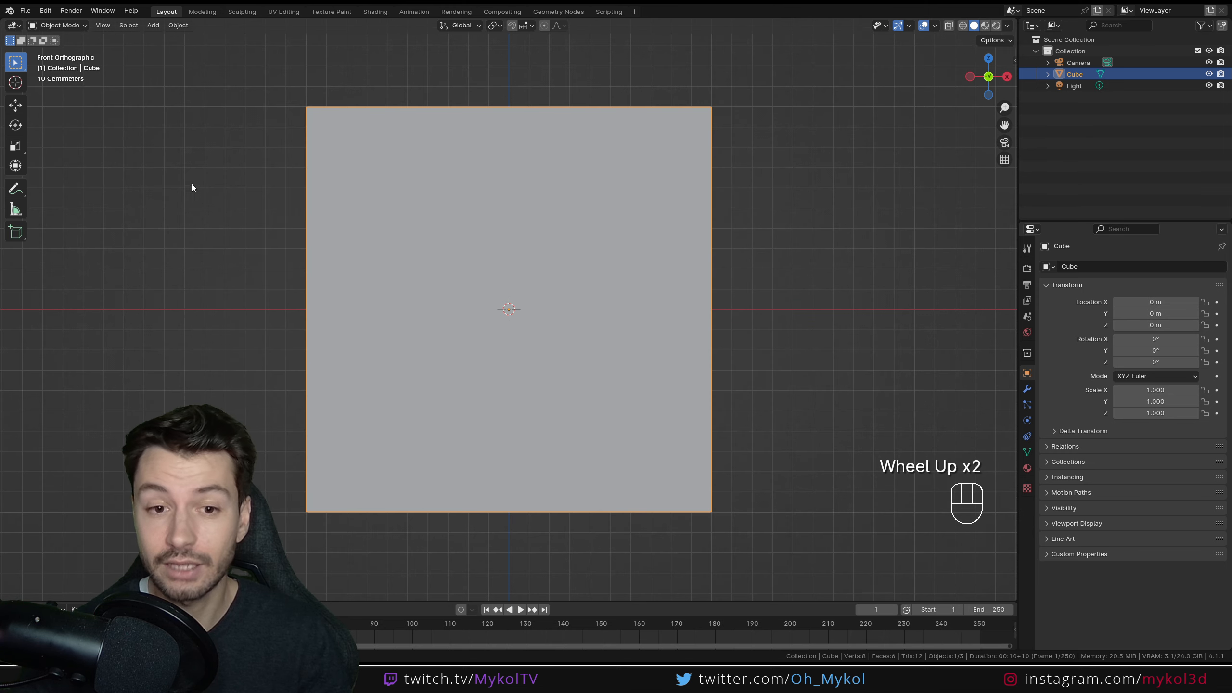
- Rotate the cube 20° about the Y axis in Object Mode
{"action": "left_click", "coordinate": [74, 27]}
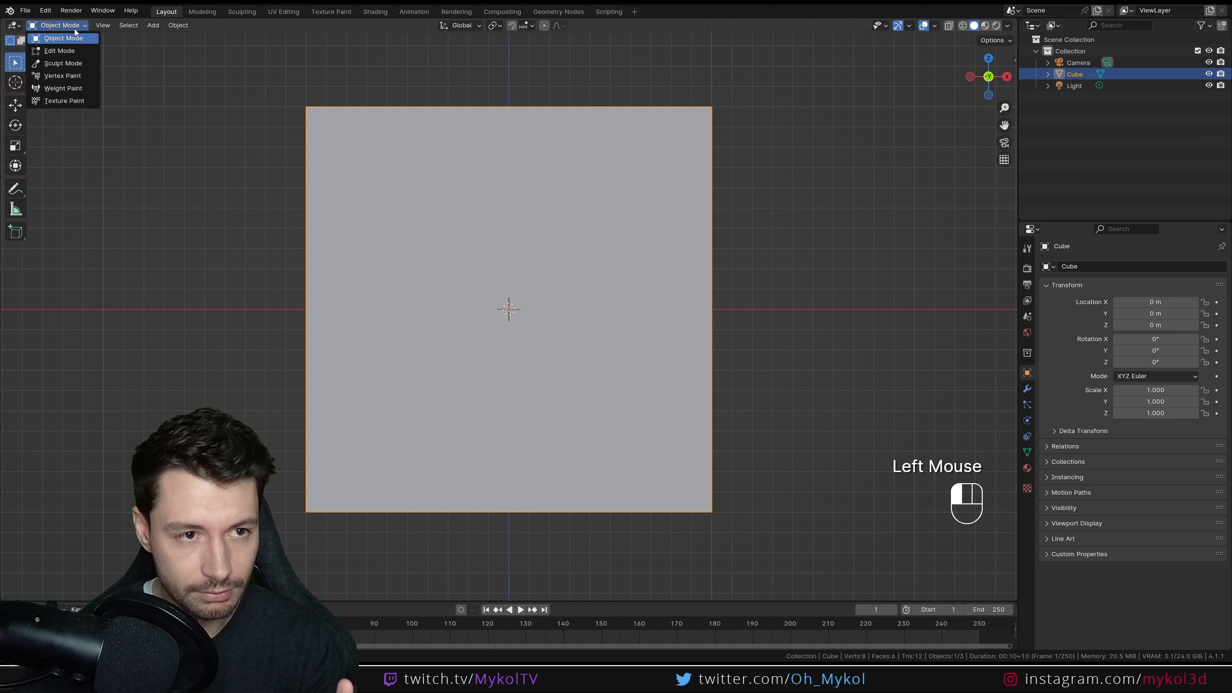
{"action": "left_click", "coordinate": [59, 50]}
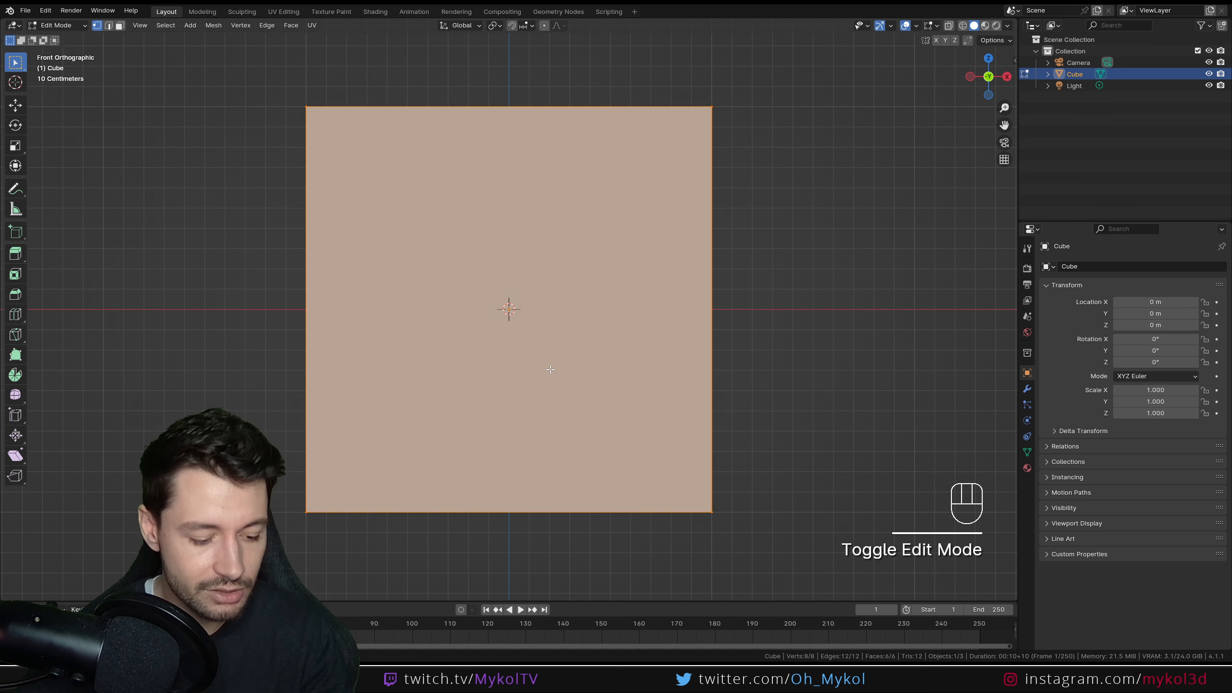
{"action": "key", "text": "Tab"}
{"action": "key", "text": "r"}
{"action": "left_click", "coordinate": [789, 321], "text": "ctrl"}
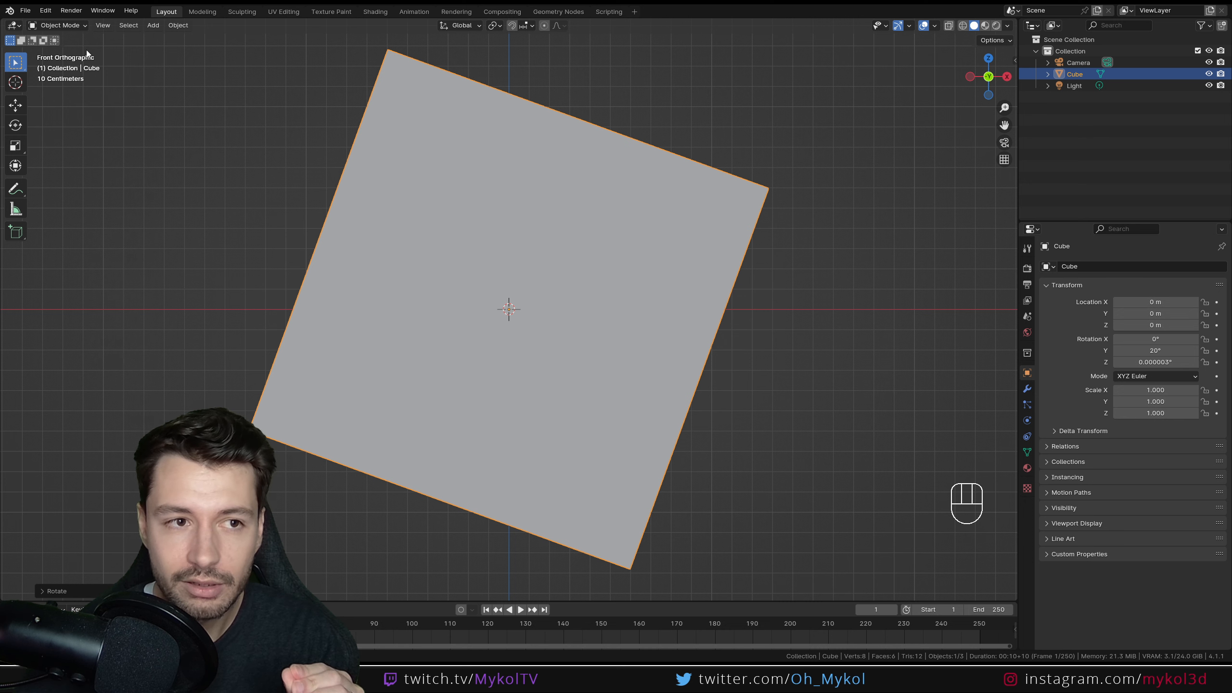
- Put the rotated cube in Edit Mode, show the tool names and activate the Knife tool
{"action": "left_click", "coordinate": [55, 25]}
{"action": "left_click", "coordinate": [59, 51]}
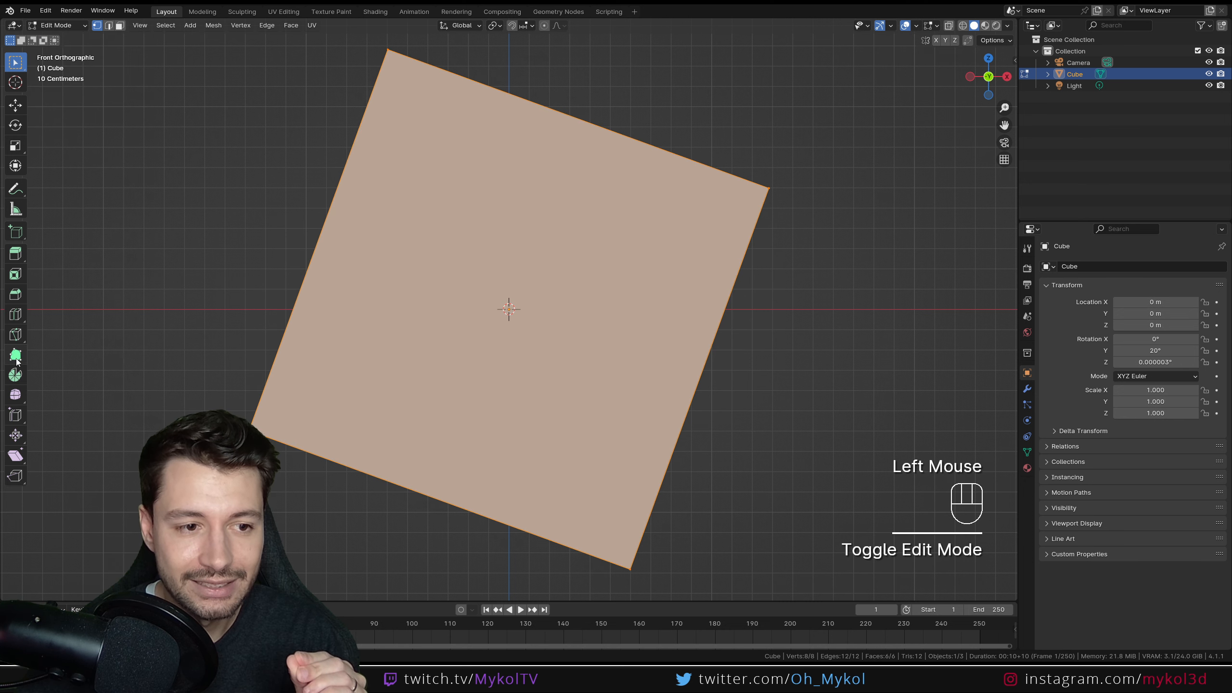
{"action": "left_click_drag", "start_coordinate": [27, 331], "coordinate": [97, 337]}
{"action": "left_click", "coordinate": [78, 339]}
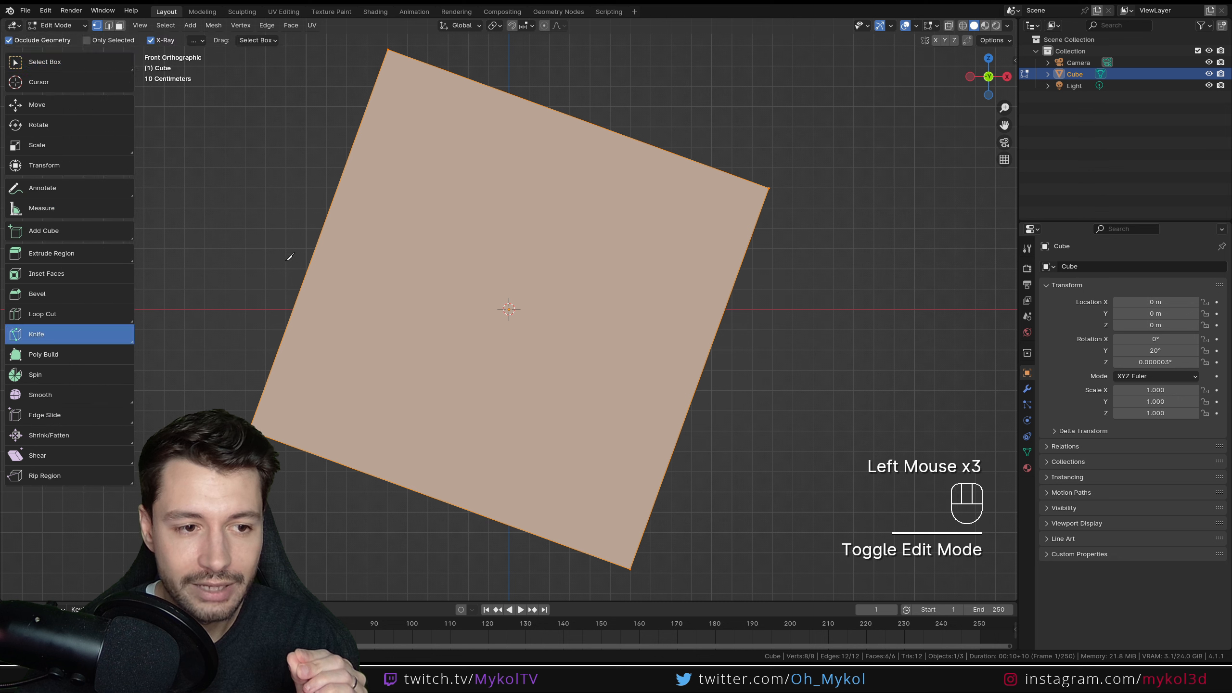
- Cut the rotated cube horizontally across its upper part with Cut Through and the screen angle constraint enabled
{"action": "left_click", "coordinate": [217, 226]}
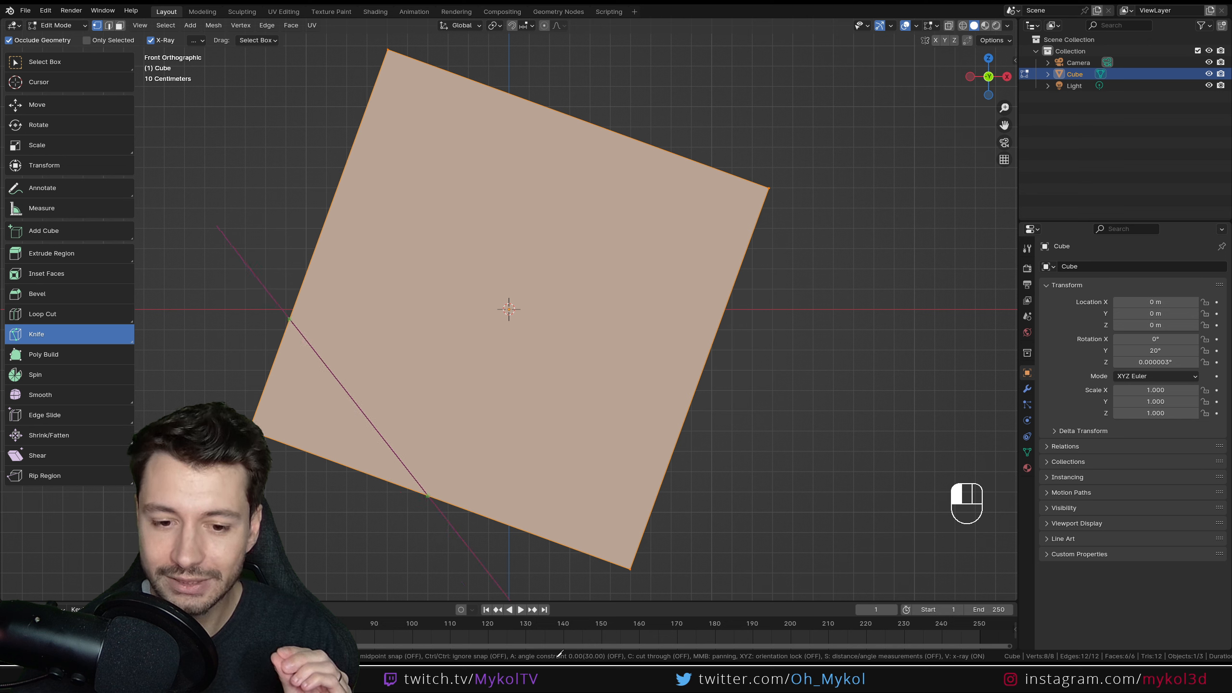
{"action": "key", "text": "c"}
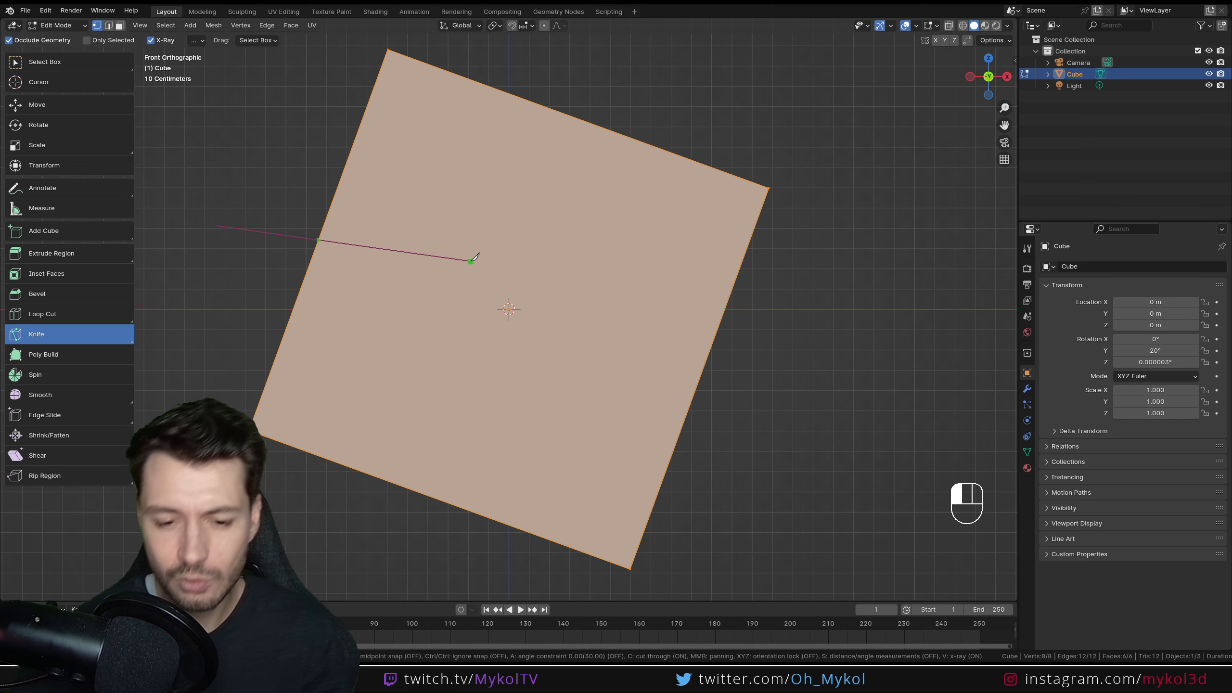
{"action": "key", "text": "a"}
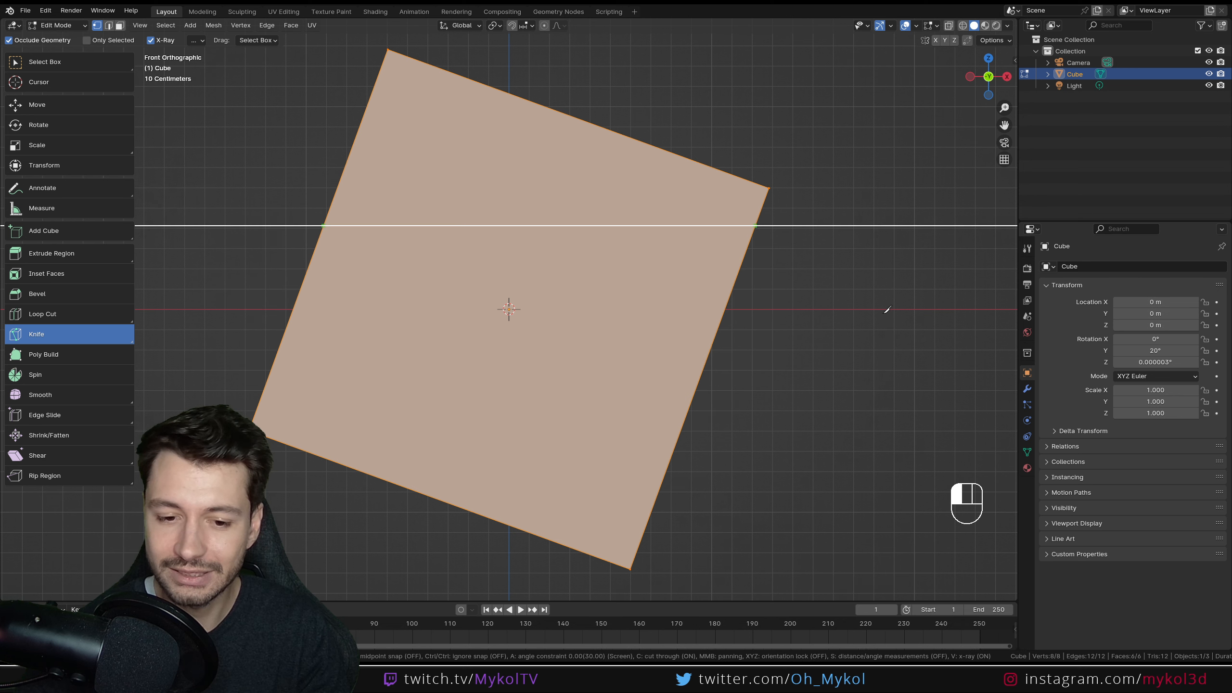
{"action": "left_click", "coordinate": [864, 217]}
{"action": "key", "text": "Return"}
{"action": "middle_click_drag", "start_coordinate": [814, 269], "coordinate": [727, 312]}
{"action": "scroll", "coordinate": [770, 317], "scroll_direction": "down", "scroll_amount": 4}
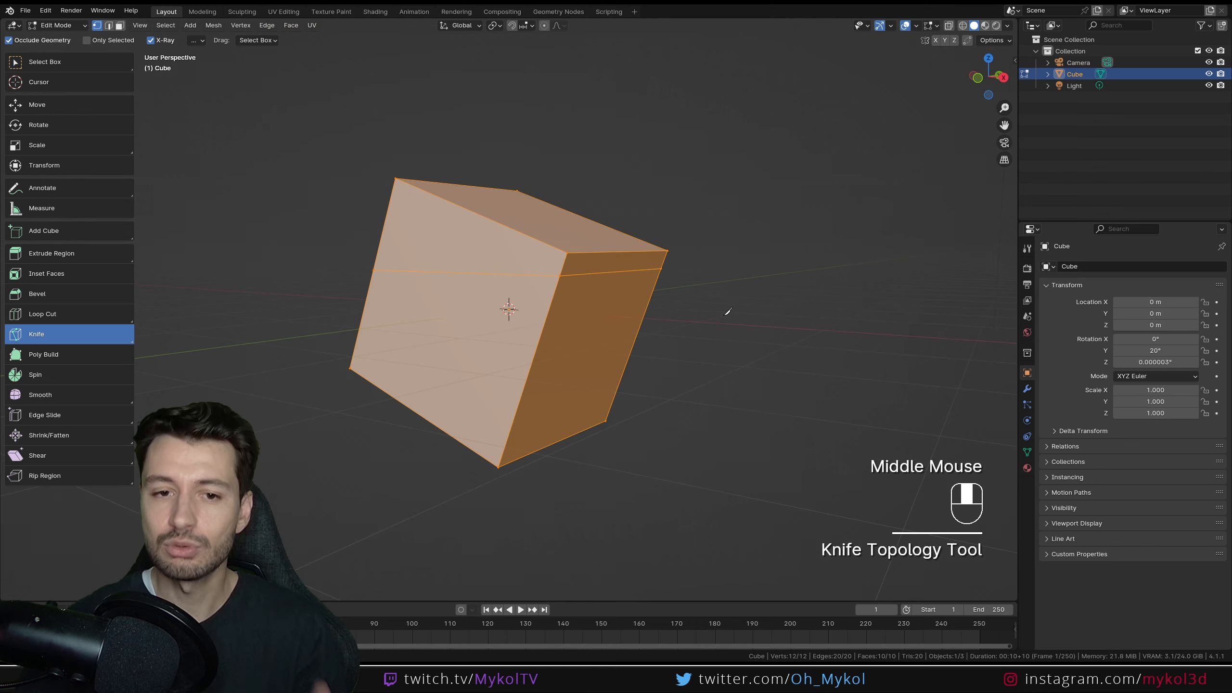
- Switch to face selection with Select Box and select the ring of faces above the horizontal cut
{"action": "left_click", "coordinate": [120, 25]}
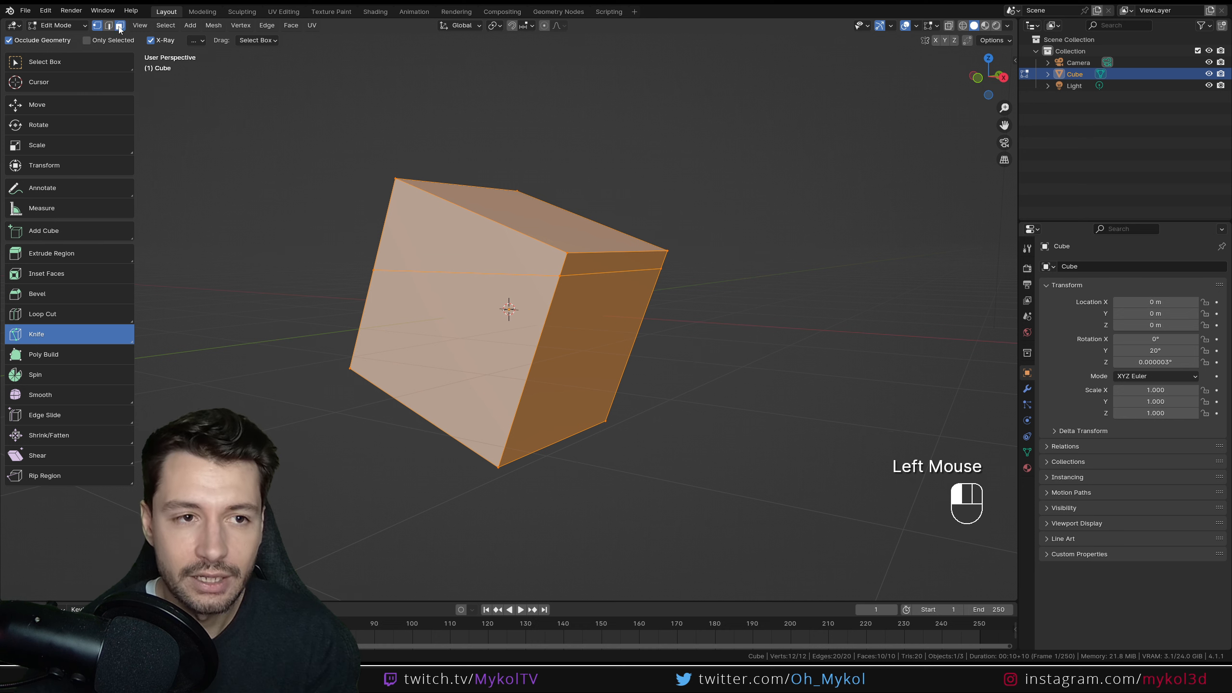
{"action": "middle_click_drag", "start_coordinate": [418, 272], "coordinate": [435, 294]}
{"action": "left_click", "coordinate": [15, 62]}
{"action": "left_click", "coordinate": [433, 237], "text": "alt"}
{"action": "middle_click_drag", "start_coordinate": [433, 237], "coordinate": [463, 285], "text": "alt"}
- Try extruding the selected upper faces outward along their normals, view the result in Object Mode, and undo it
{"action": "key", "text": "alt+e"}
{"action": "left_click", "coordinate": [461, 285]}
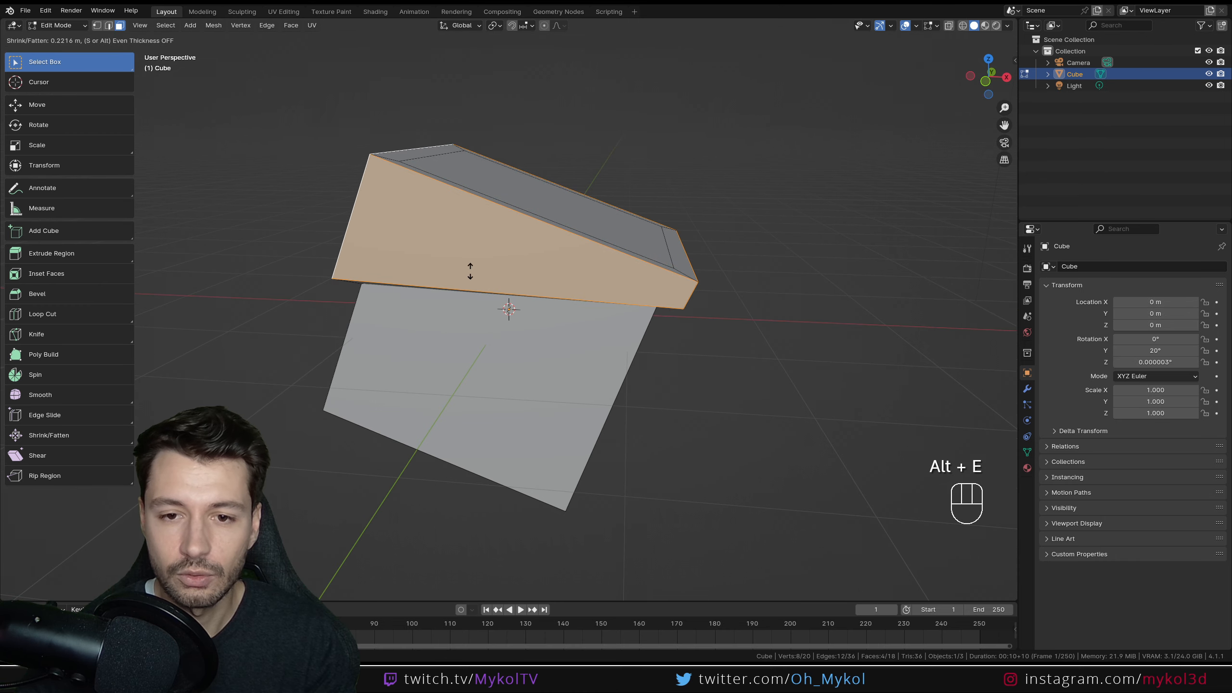
{"action": "left_click", "coordinate": [527, 335]}
{"action": "middle_click_drag", "start_coordinate": [527, 335], "coordinate": [597, 322]}
{"action": "key", "text": "Tab"}
{"action": "key", "text": "ctrl+z"}
{"action": "key", "text": "ctrl+z"}
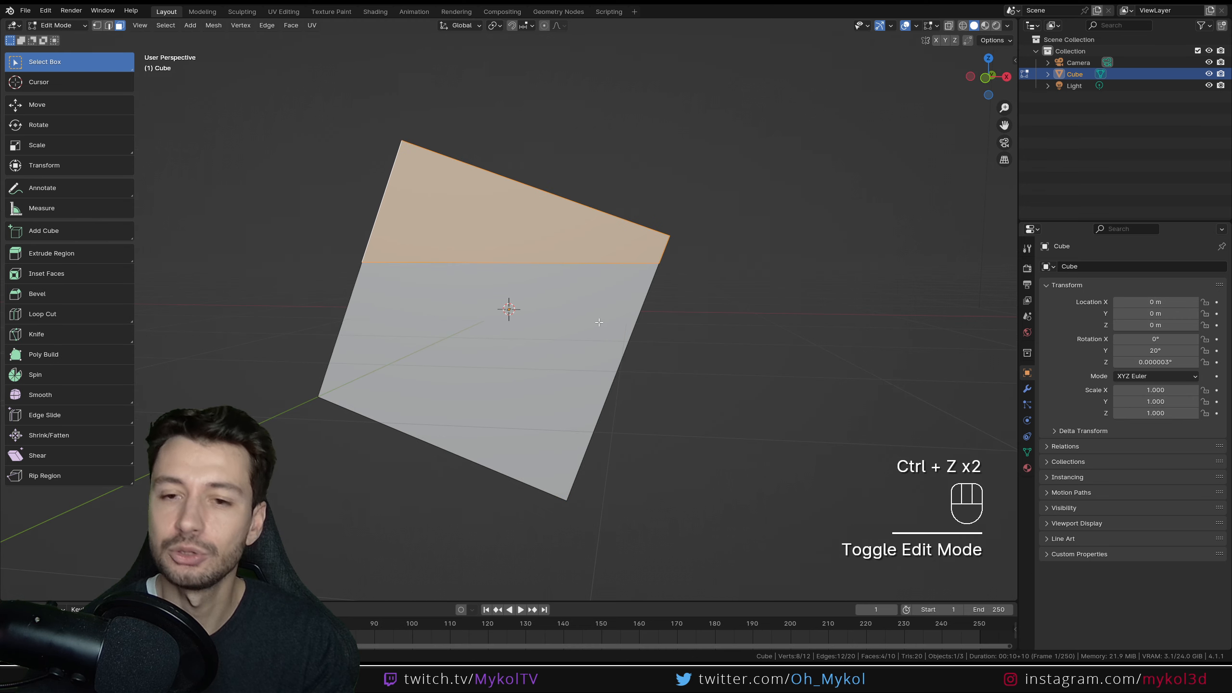
- Return to front orthographic view with the Knife tool active and try an unconstrained cut across the cube's middle
{"action": "key", "text": "KP_1"}
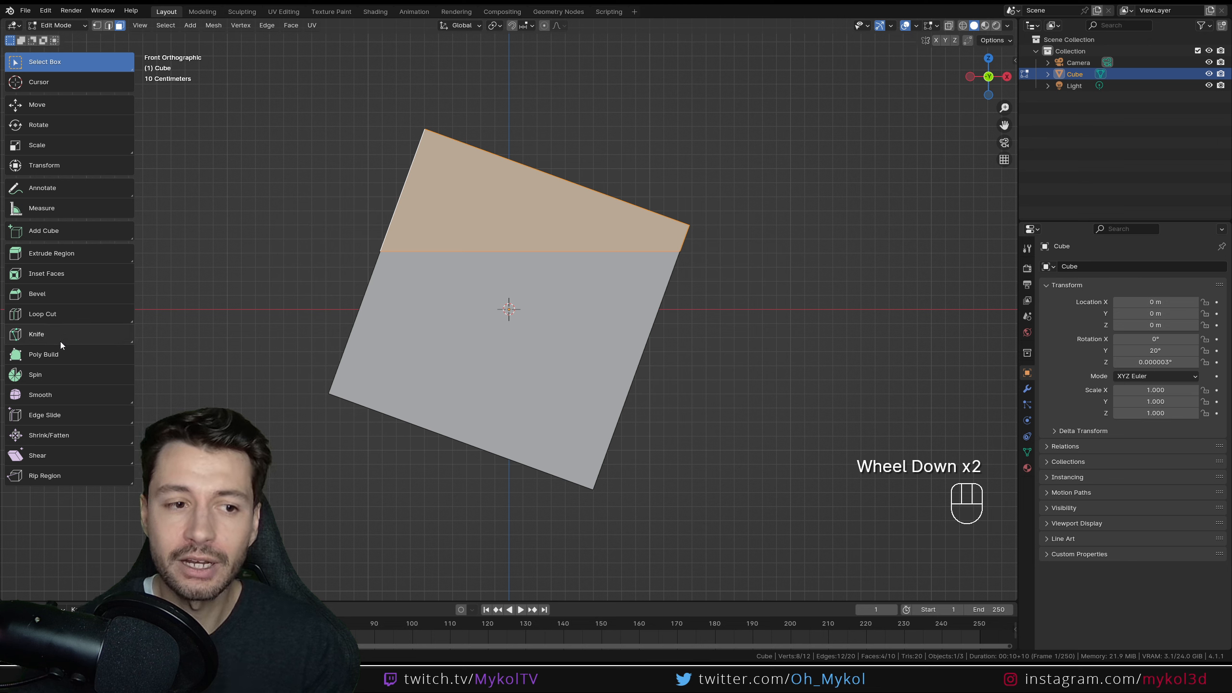
{"action": "left_click", "coordinate": [36, 334]}
{"action": "left_click", "coordinate": [301, 298]}
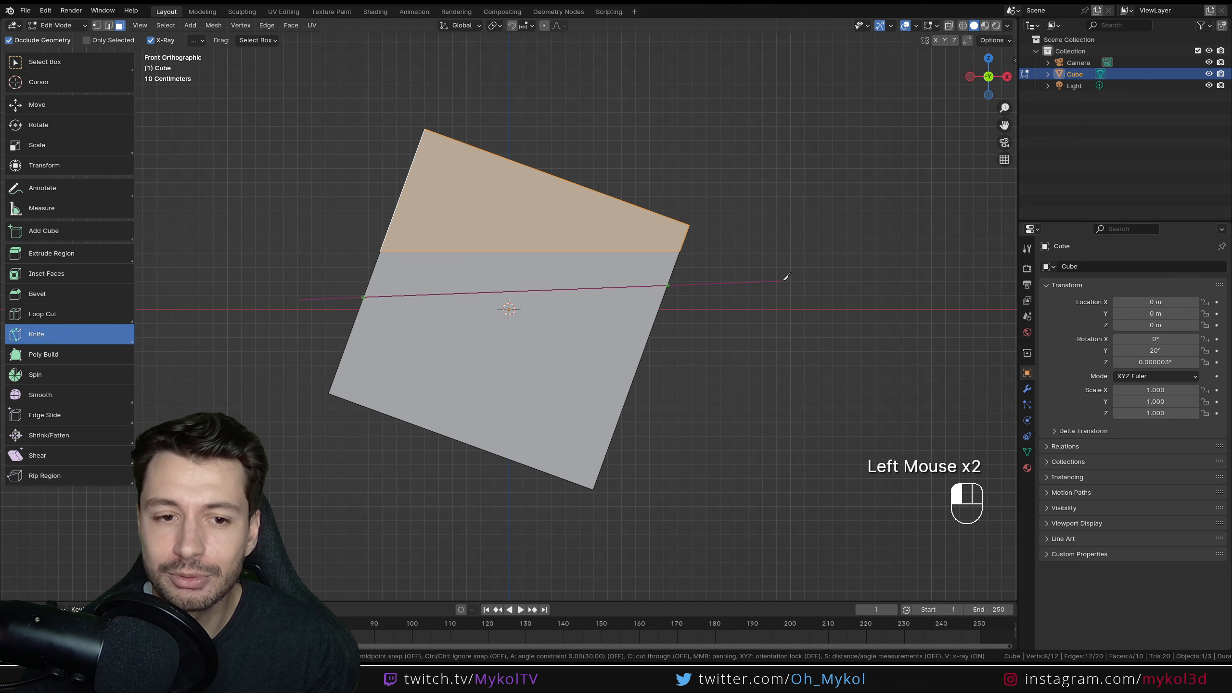
{"action": "key", "text": "Escape"}
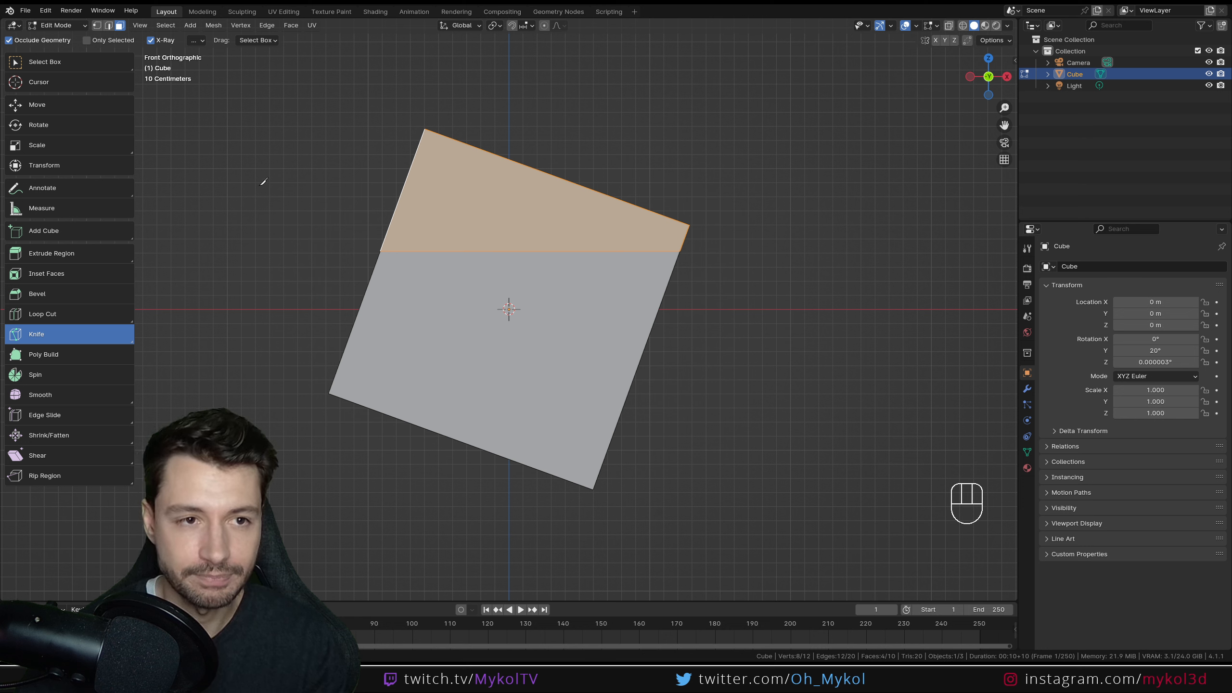
- Set the Knife tool's Angle Snapping Increment to 5°
{"action": "left_click", "coordinate": [198, 41]}
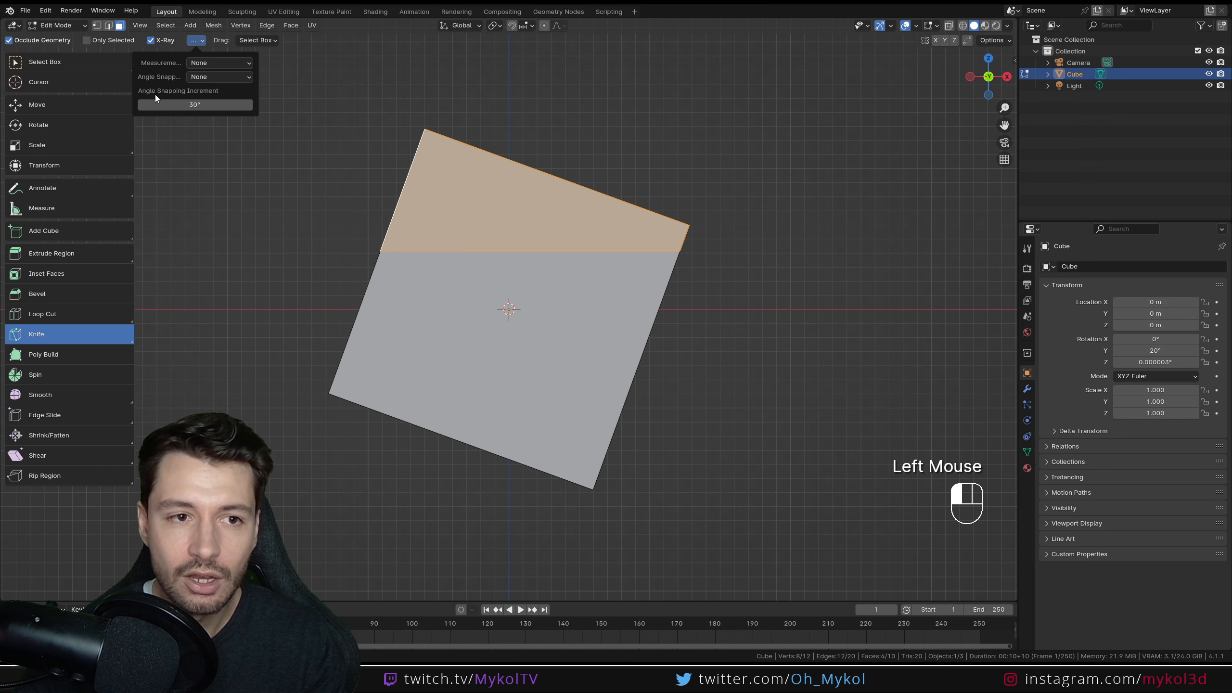
{"action": "left_click", "coordinate": [196, 104]}
{"action": "type", "text": "20"}
{"action": "key", "text": "Return"}
- Try a screen-constrained Knife cut from the cube's left side with a 48° snapping increment
{"action": "left_click", "coordinate": [360, 305]}
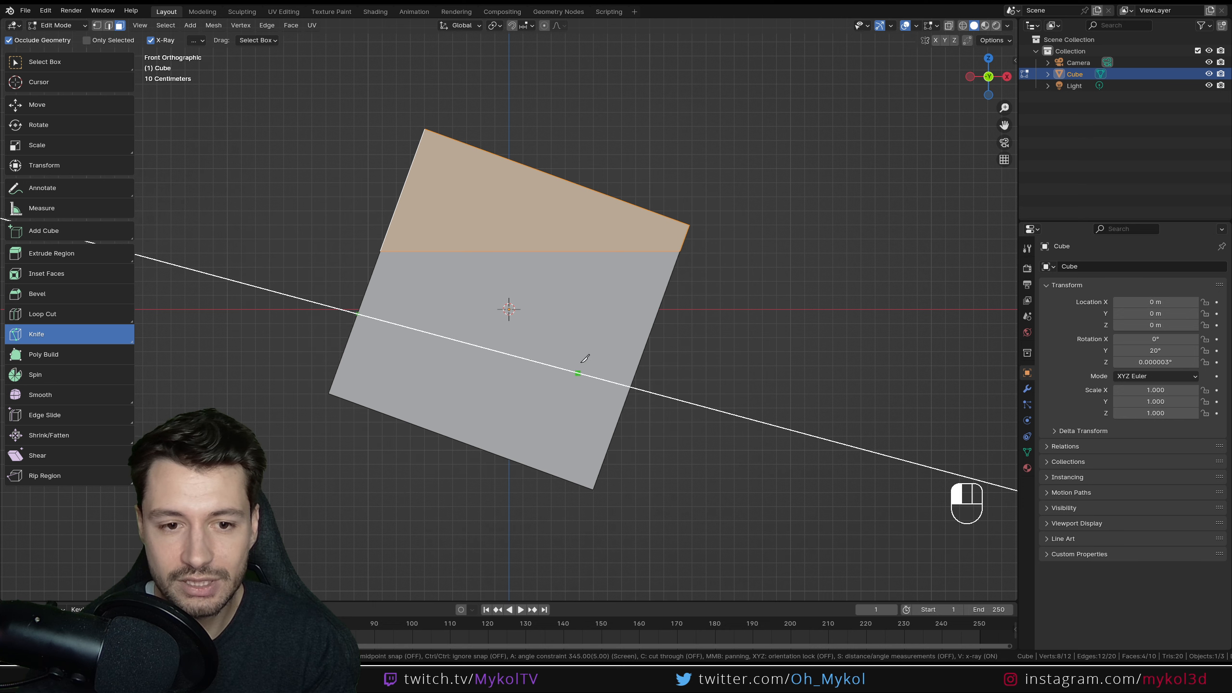
{"action": "type", "text": "48"}
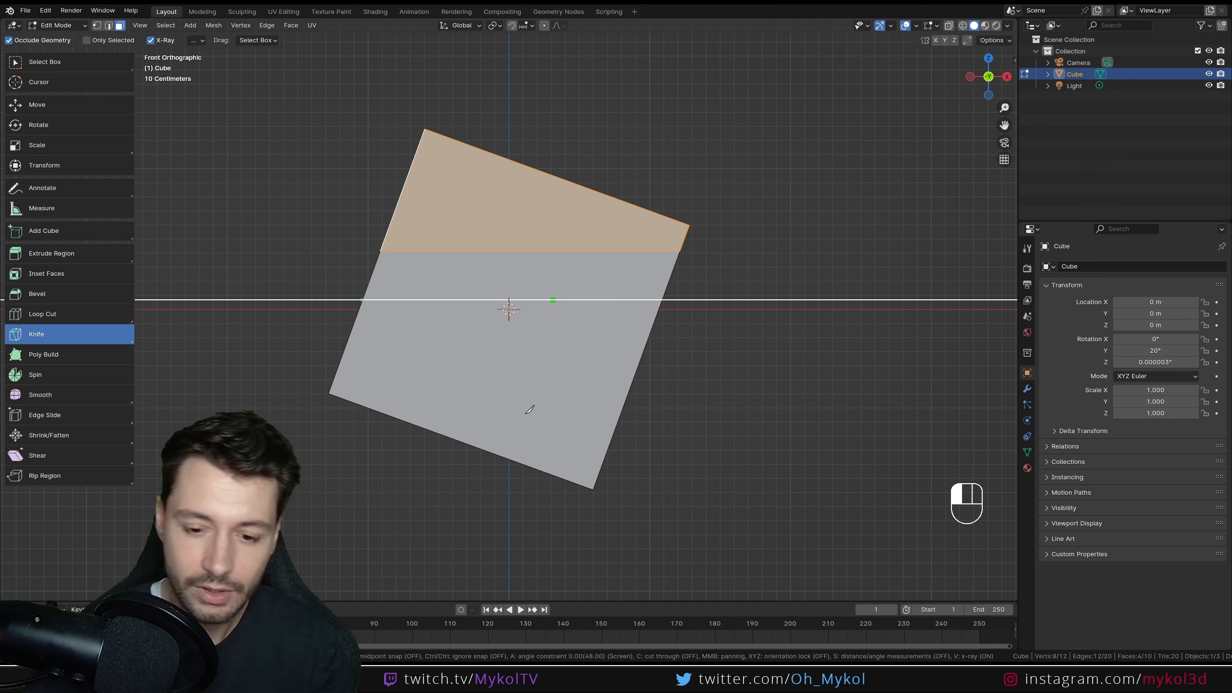
{"action": "type", "text": "a"}
- Try another angle-constrained Knife cut from beside the cube, overriding the snapping increment with 90°
{"action": "left_click", "coordinate": [334, 323]}
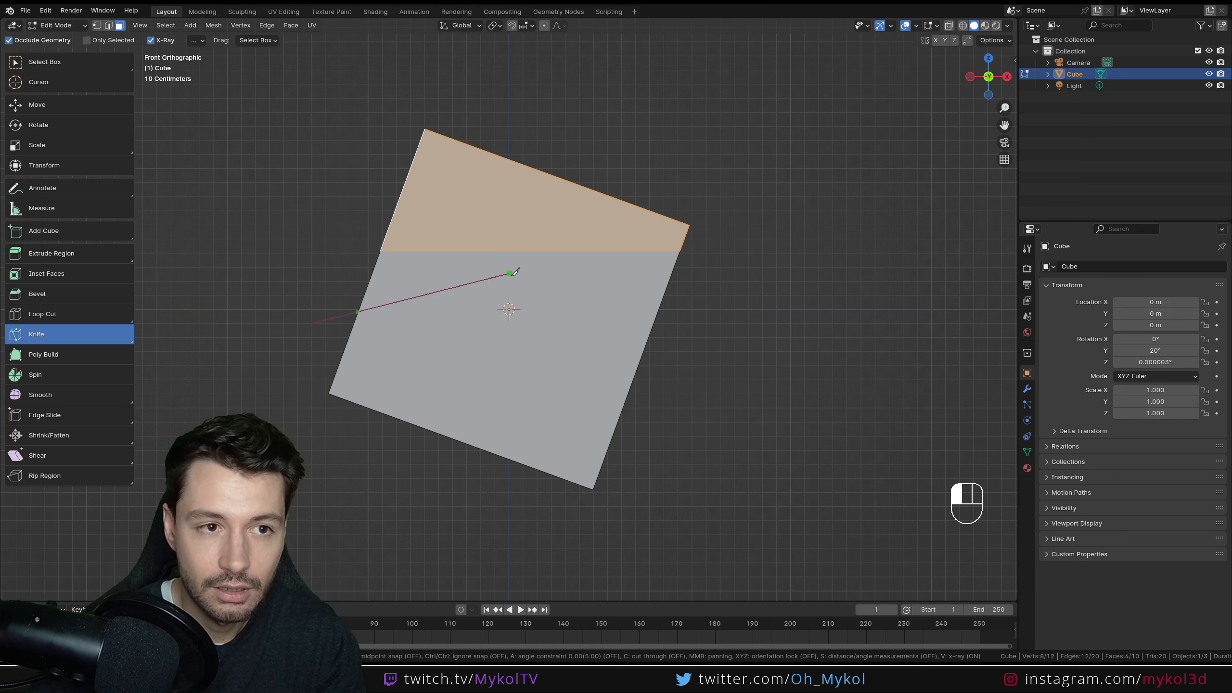
{"action": "key", "text": "a"}
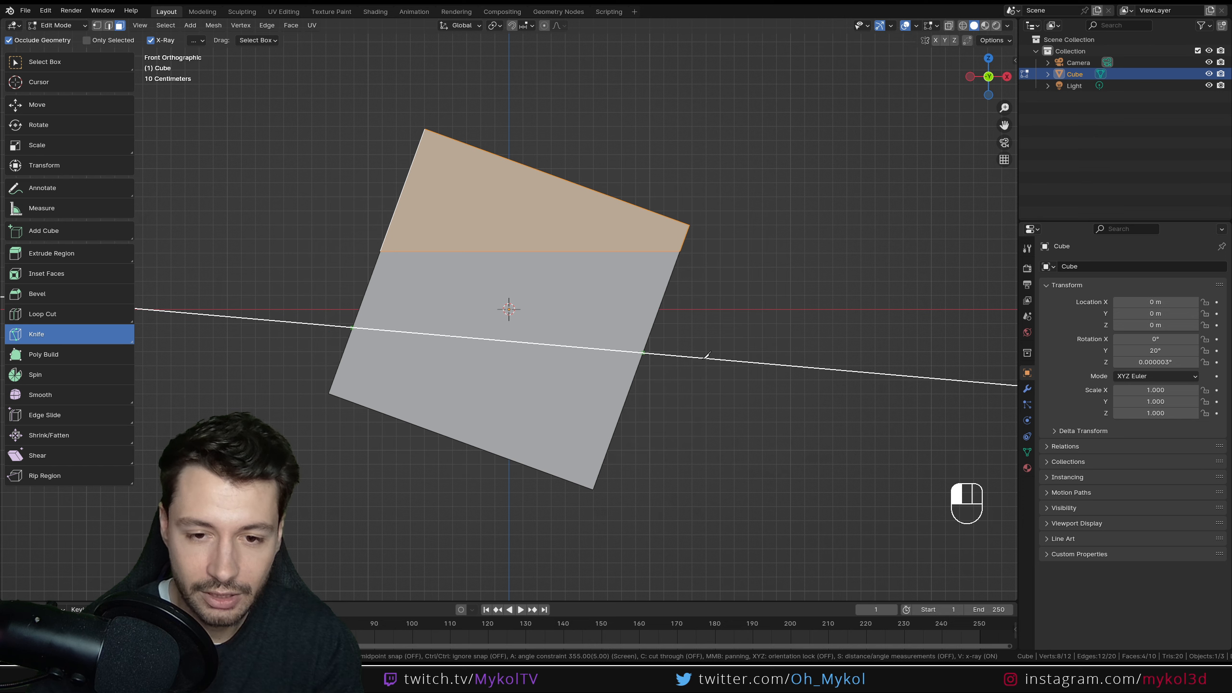
{"action": "key", "text": "9"}
{"action": "key", "text": "0"}
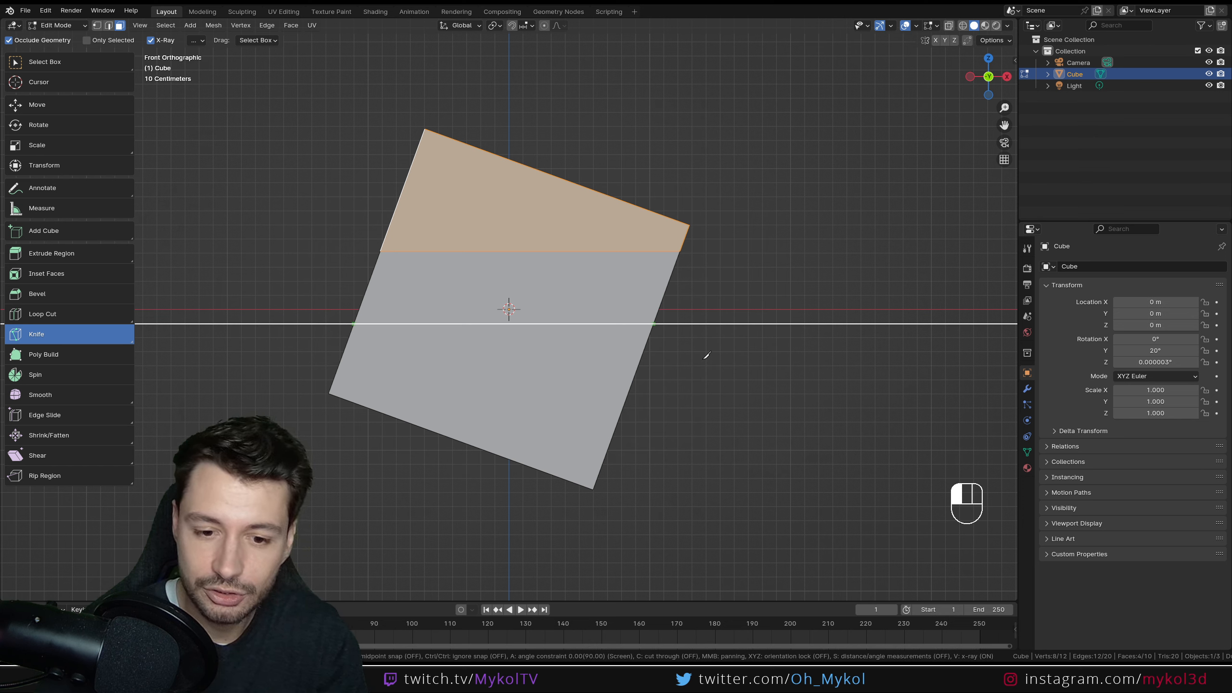
{"action": "key", "text": "Escape"}
- Try an angle-constrained Knife cut from the cube's left side with the snapping increment overridden to 33°
{"action": "left_click", "coordinate": [356, 320]}
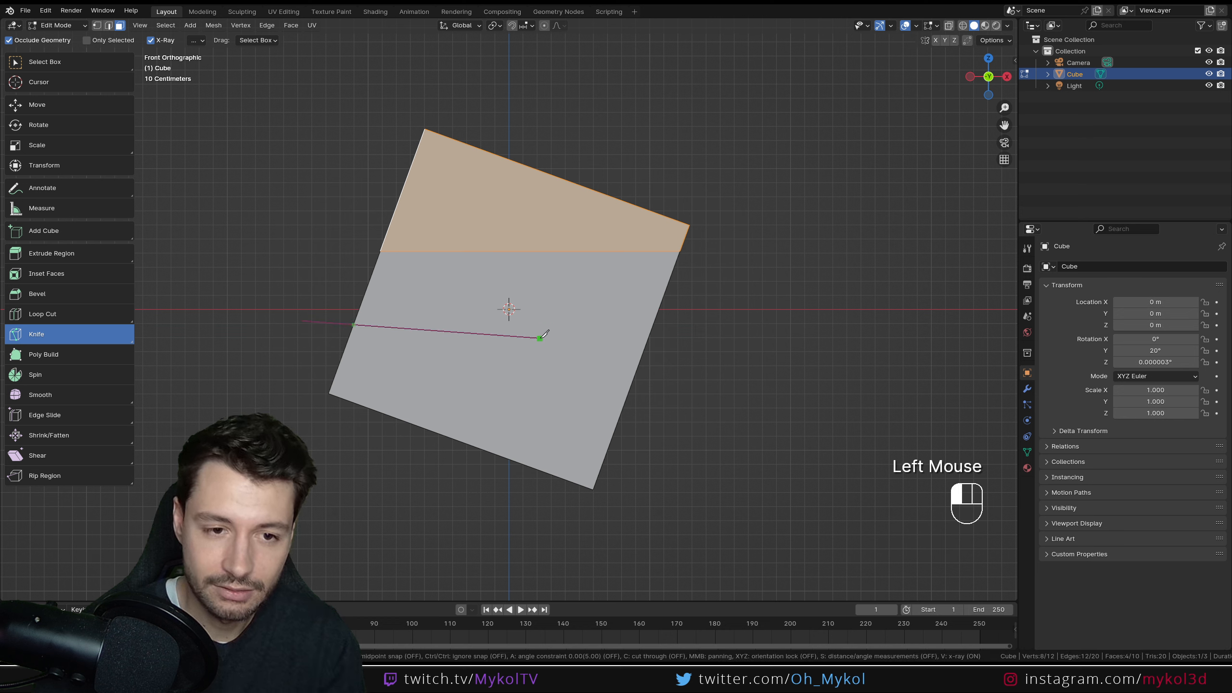
{"action": "key", "text": "3"}
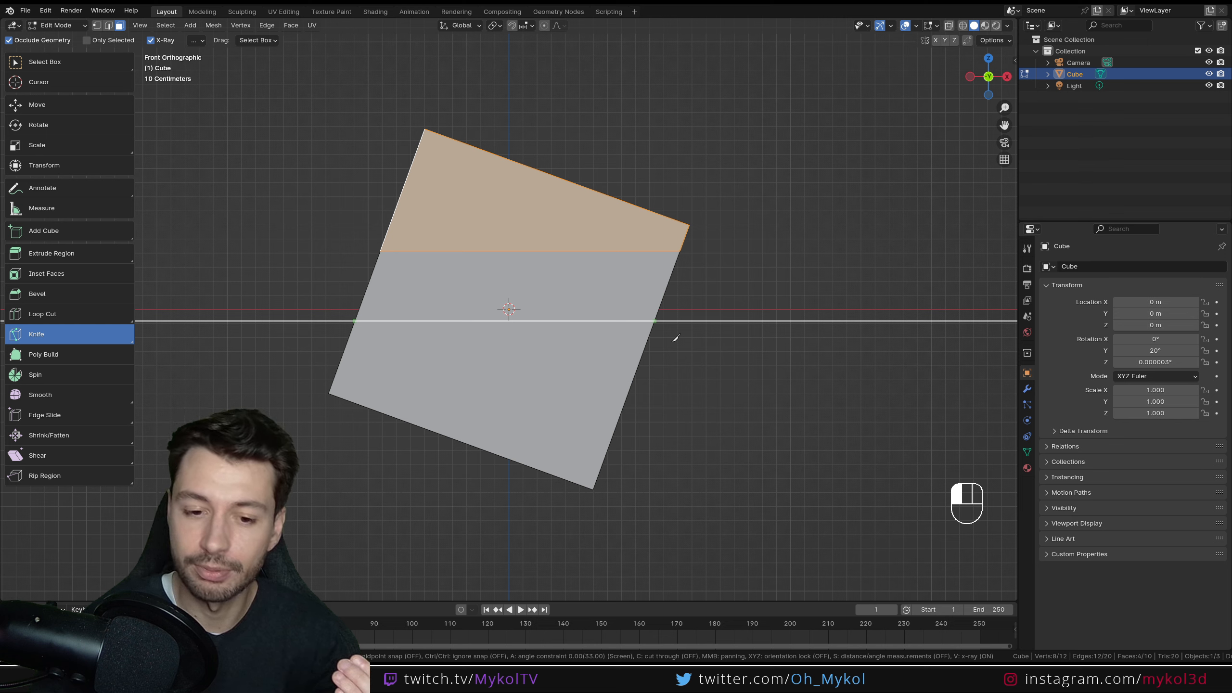
{"action": "key", "text": "a"}
- Try a screen-constrained Knife cut from the cube's left side with Cut Through on and the snapping increment overridden to 45°
{"action": "left_click", "coordinate": [359, 309]}
{"action": "key", "text": "c"}
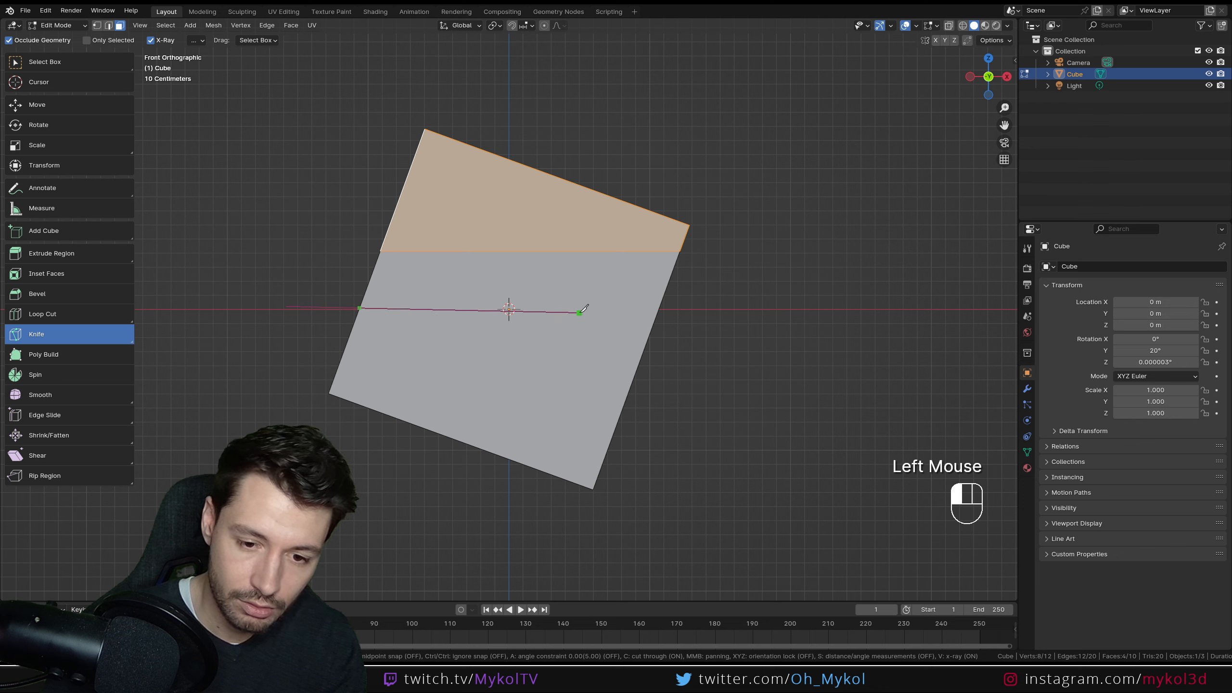
{"action": "key", "text": "a"}
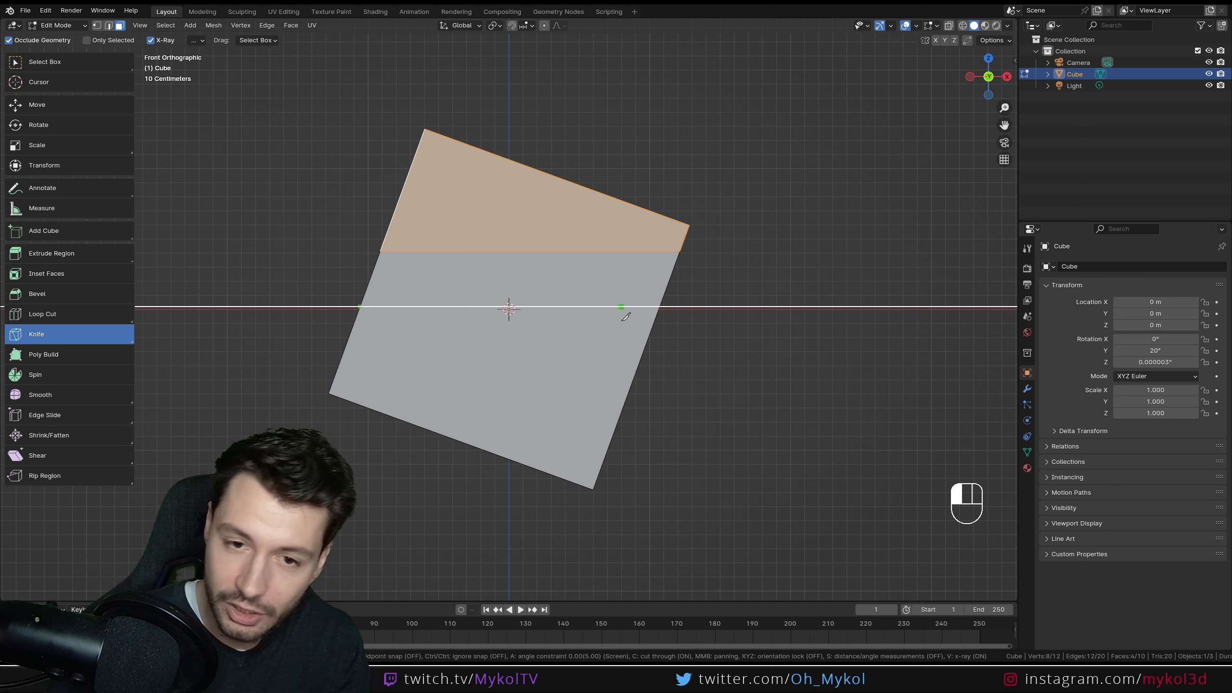
{"action": "type", "text": "45"}
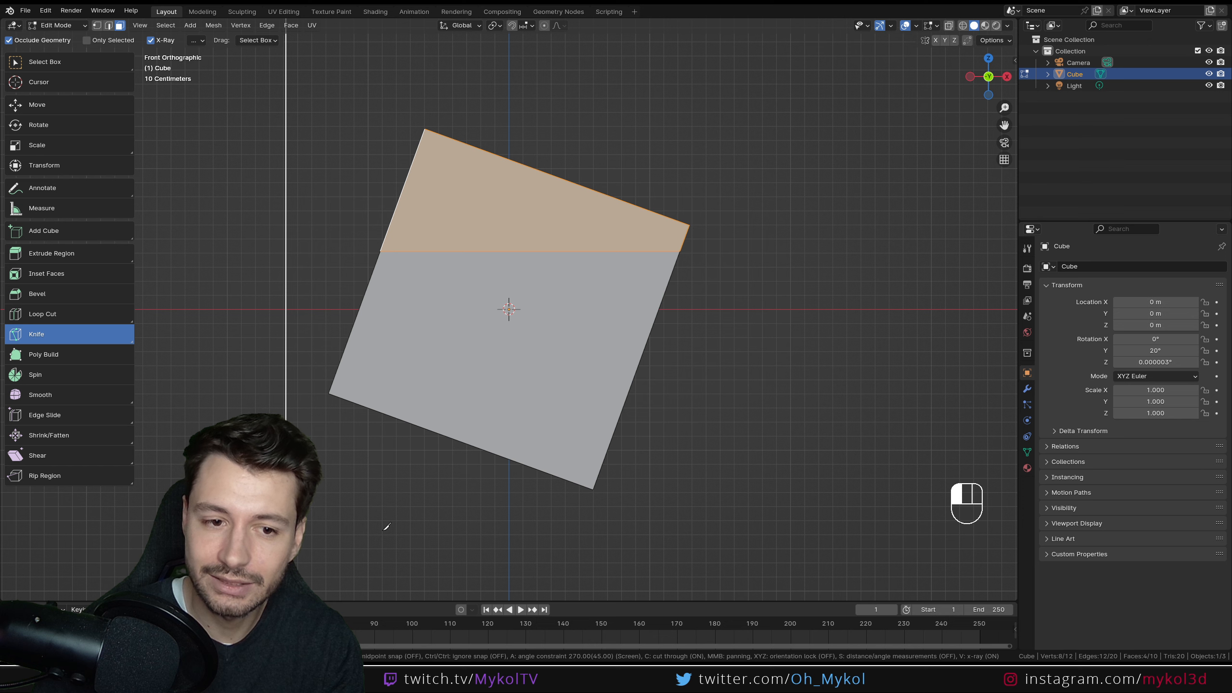
{"action": "left_click", "coordinate": [480, 522]}
{"action": "key", "text": "Return"}
{"action": "key", "text": "ctrl+z"}
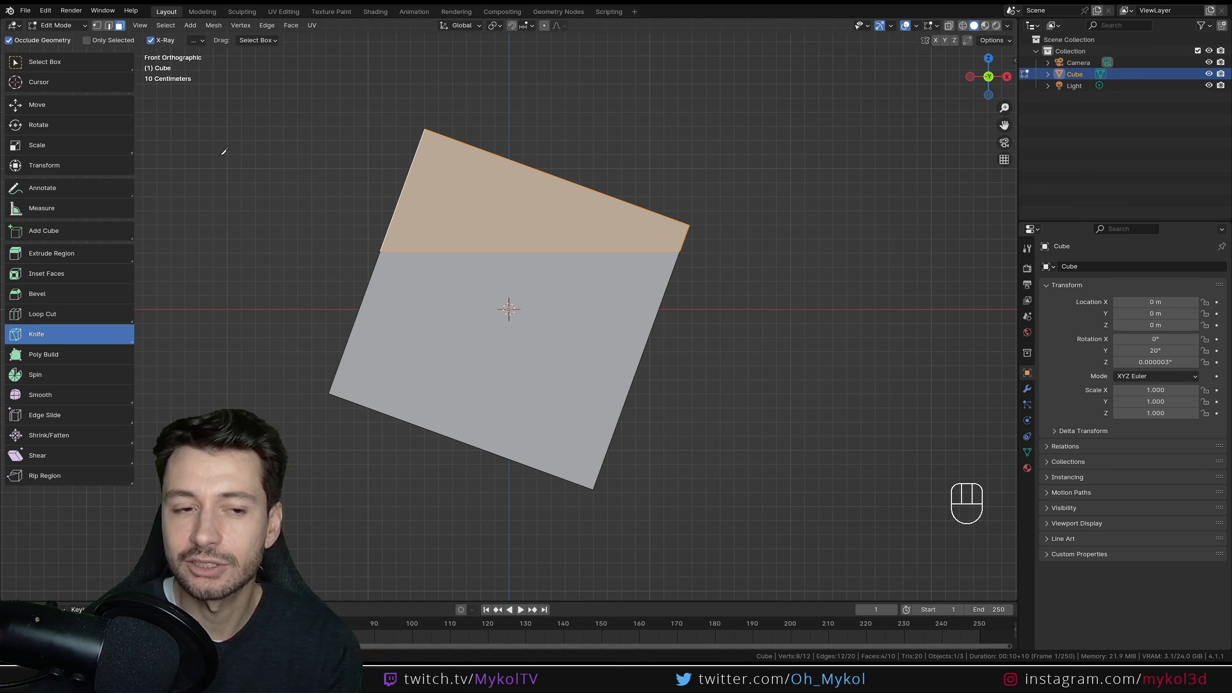
- Try a screen-constrained Knife cut from the cube's left edge using the 5° snapping increment
{"action": "left_click", "coordinate": [196, 40]}
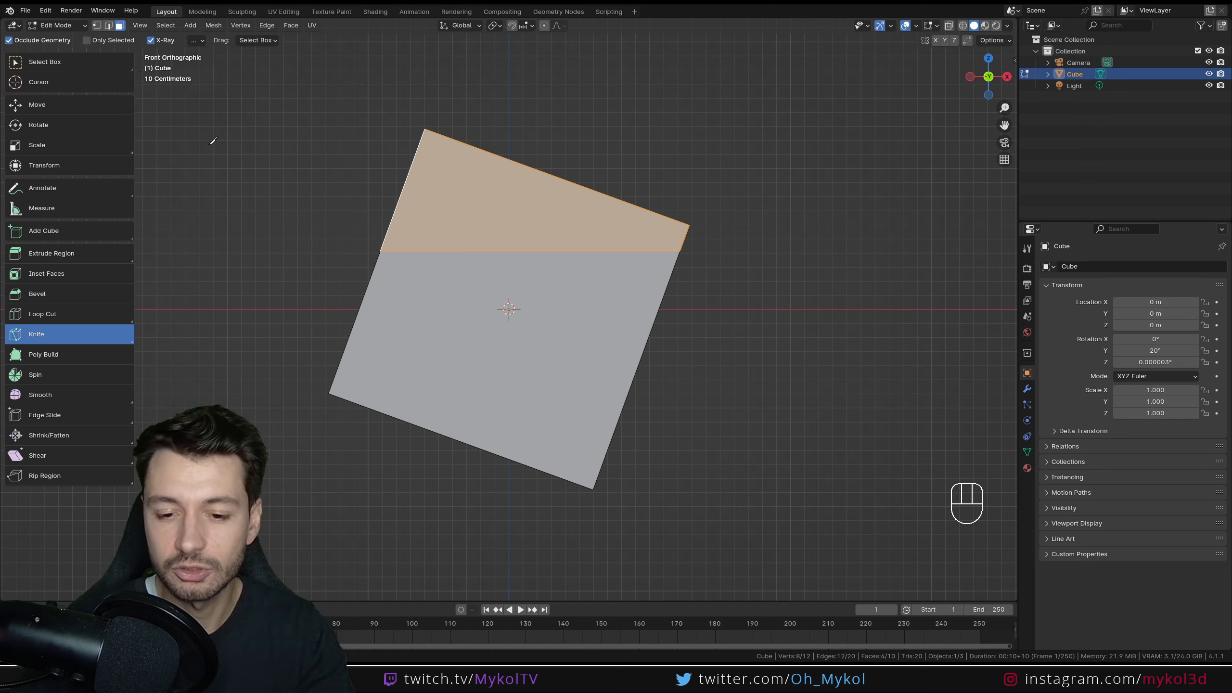
{"action": "left_click", "coordinate": [354, 319]}
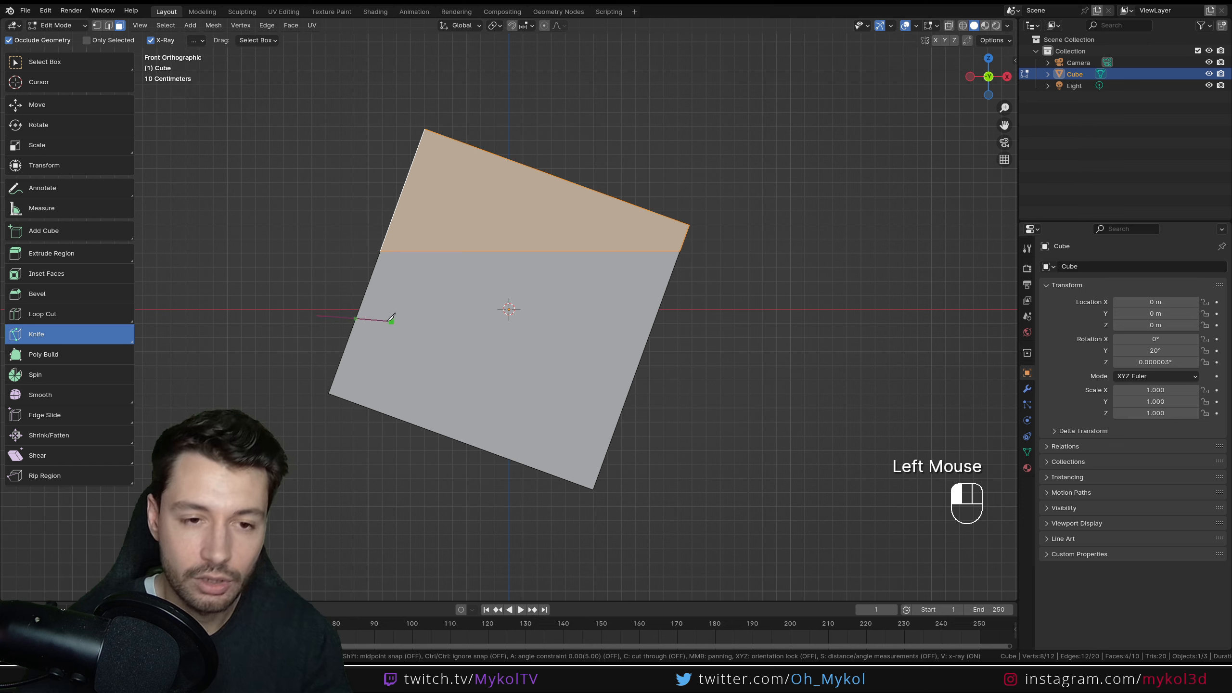
{"action": "key", "text": "a"}
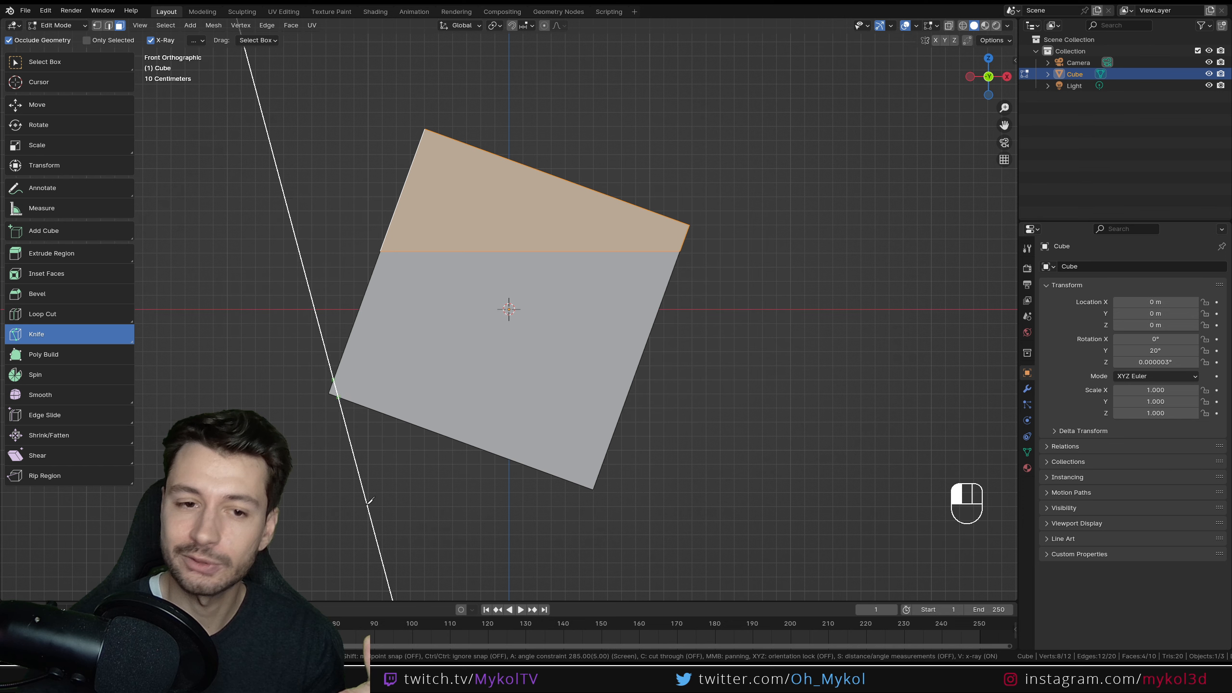
{"action": "left_click_drag", "start_coordinate": [325, 517], "coordinate": [322, 514]}
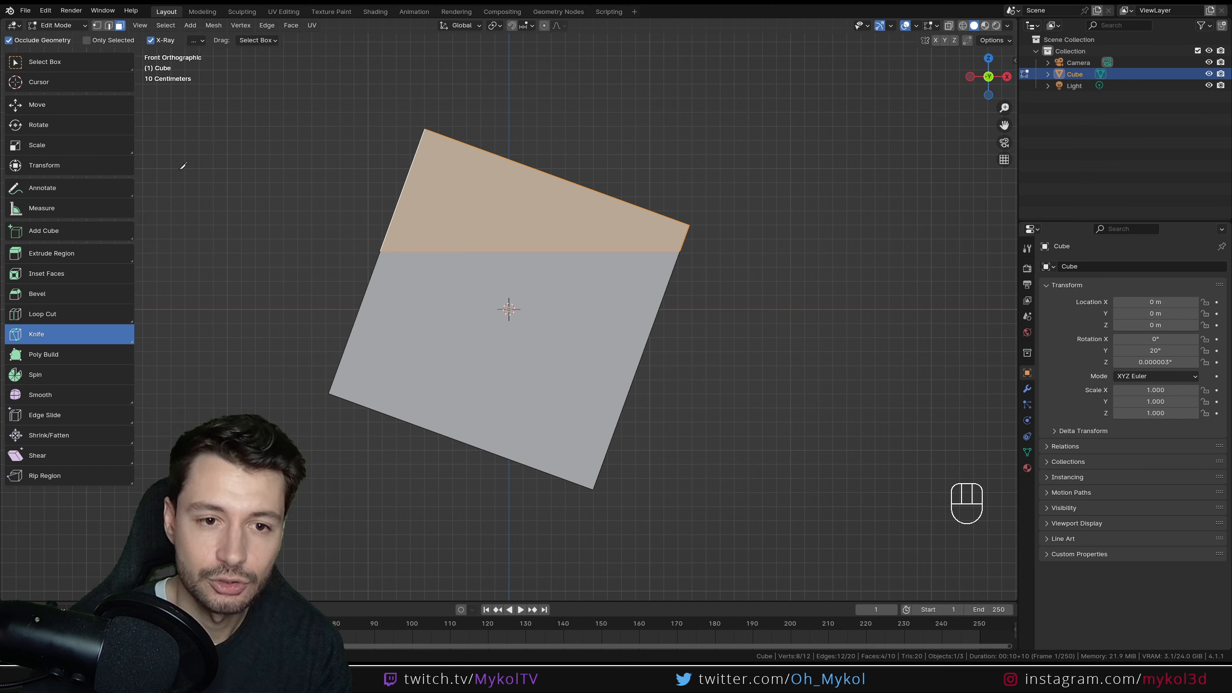
- Leave Edit Mode, delete the rotated cube and add a new mesh cube
{"action": "key", "text": "Tab"}
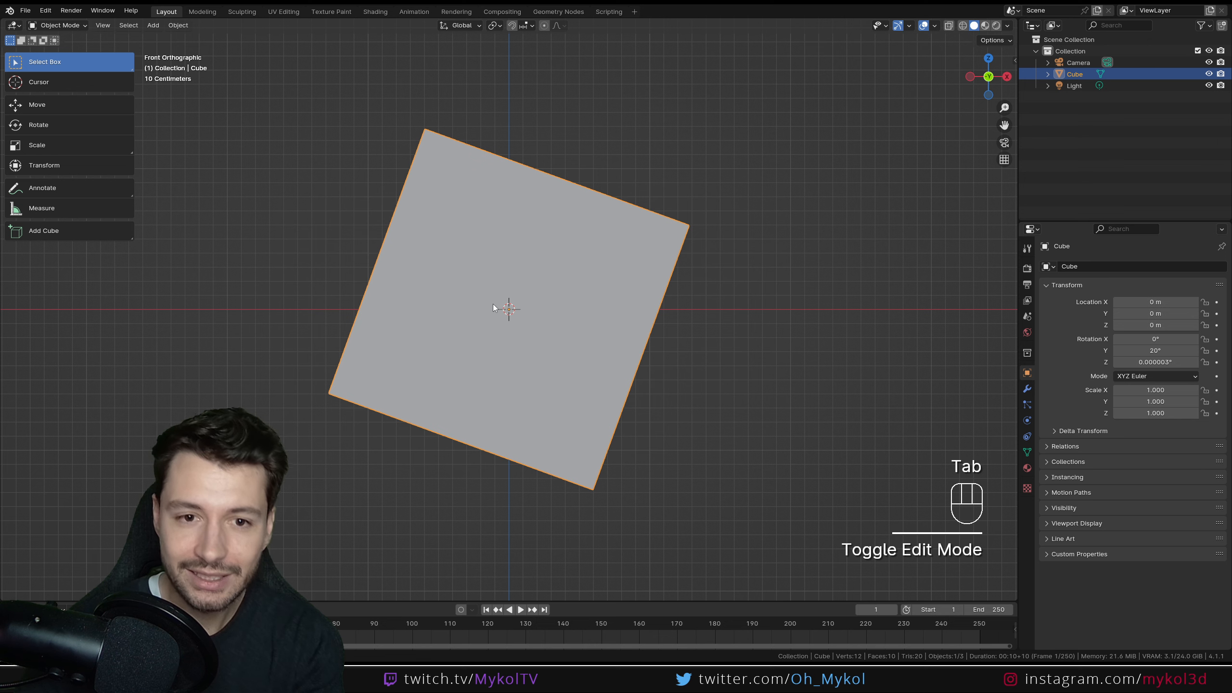
{"action": "key", "text": "Delete"}
{"action": "key", "text": "shift+a"}
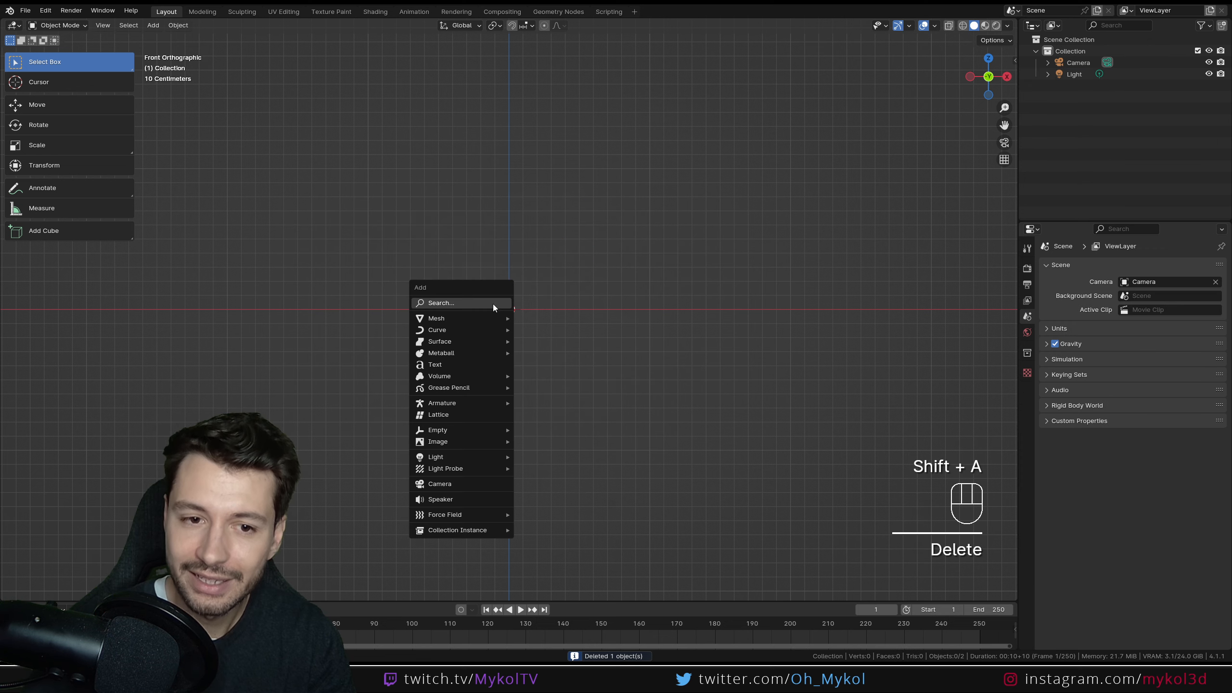
{"action": "mouse_move", "coordinate": [478, 320]}
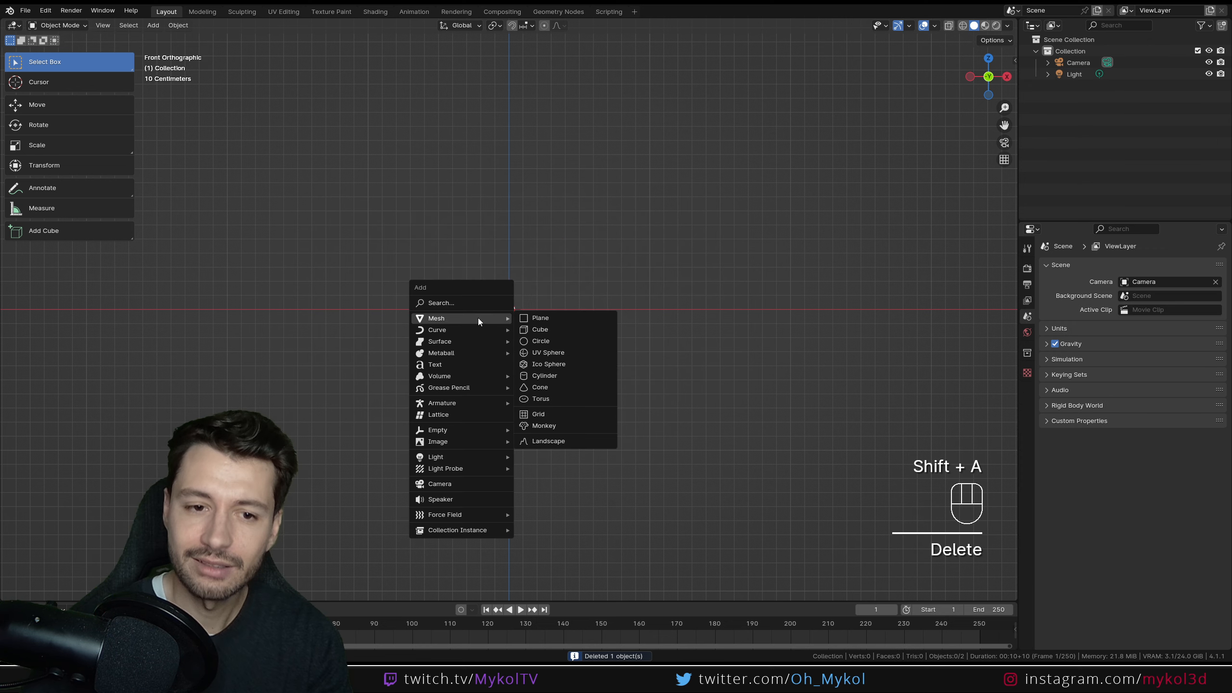
{"action": "left_click", "coordinate": [539, 329]}
- Try a freehand wavy annotation line running vertically across the new cube
{"action": "left_click", "coordinate": [82, 25]}
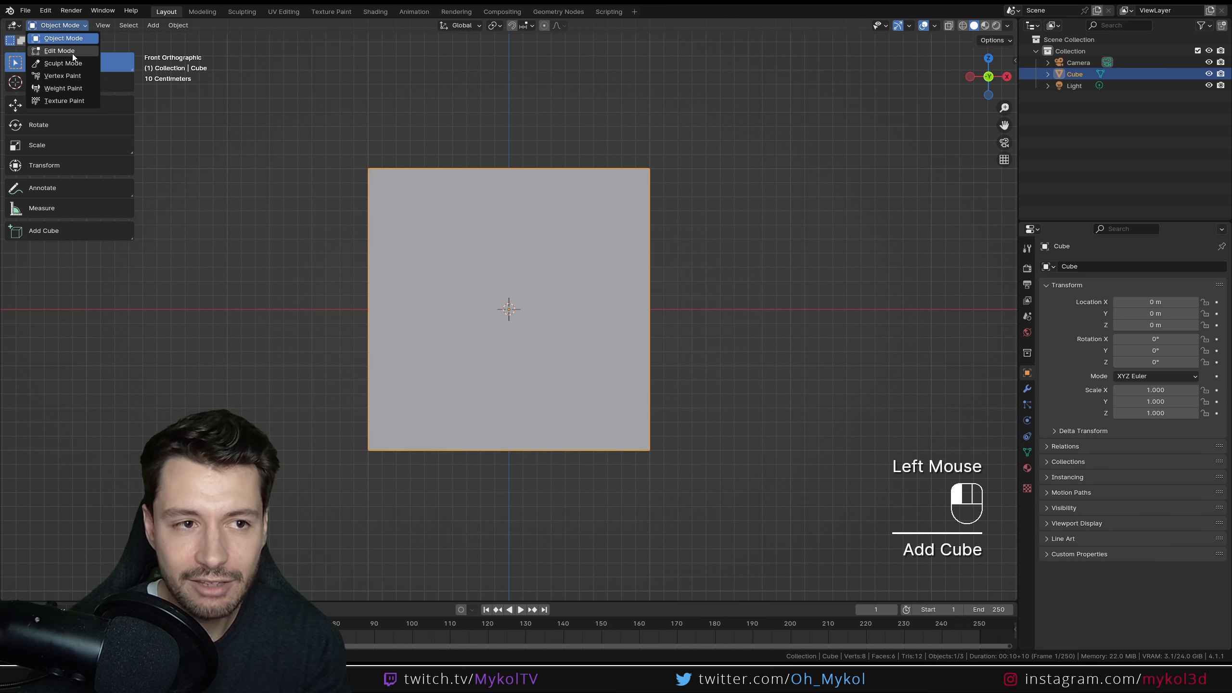
{"action": "left_click_drag", "start_coordinate": [525, 484], "coordinate": [472, 418]}
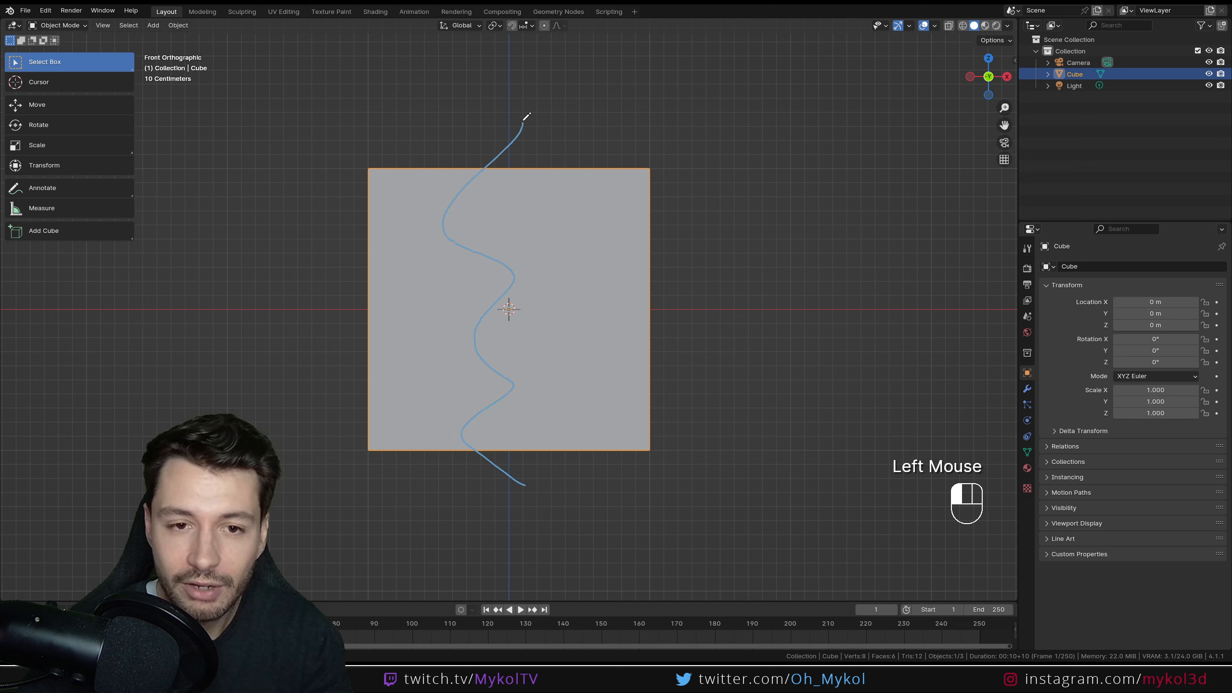
{"action": "key", "text": "ctrl+z"}
- Enter Edit Mode on the new cube and activate the Bisect tool
{"action": "left_click", "coordinate": [61, 25]}
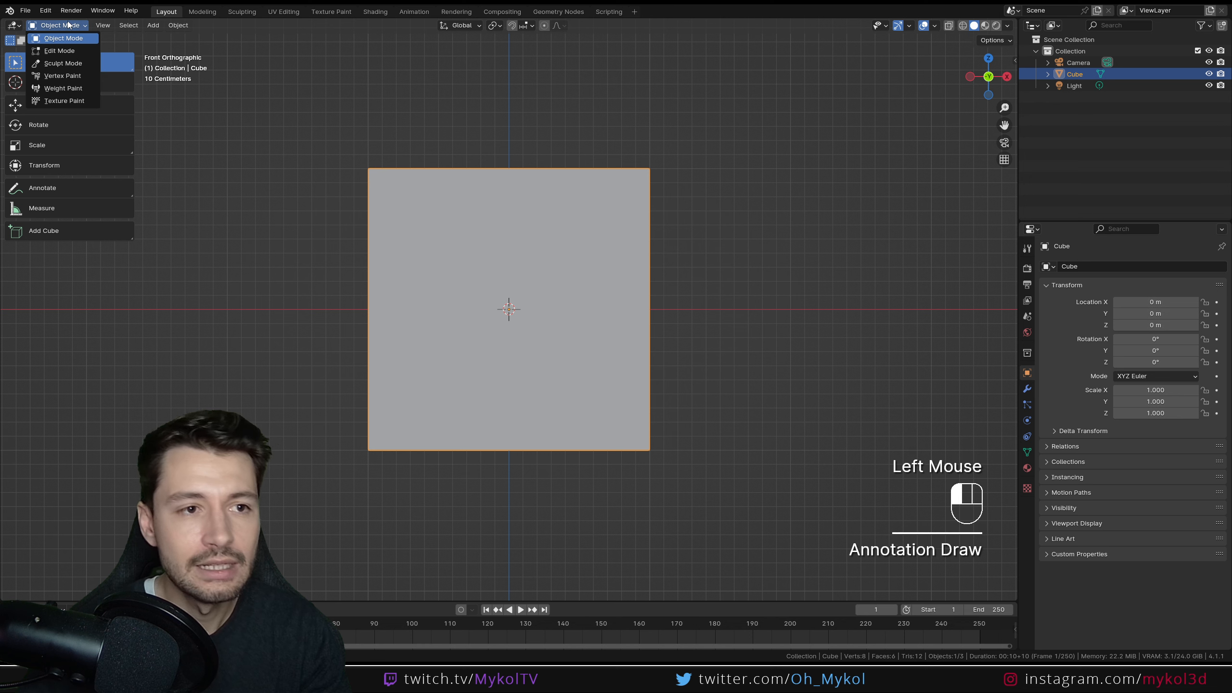
{"action": "left_click", "coordinate": [59, 50]}
{"action": "left_click_drag", "start_coordinate": [70, 336], "coordinate": [67, 384]}
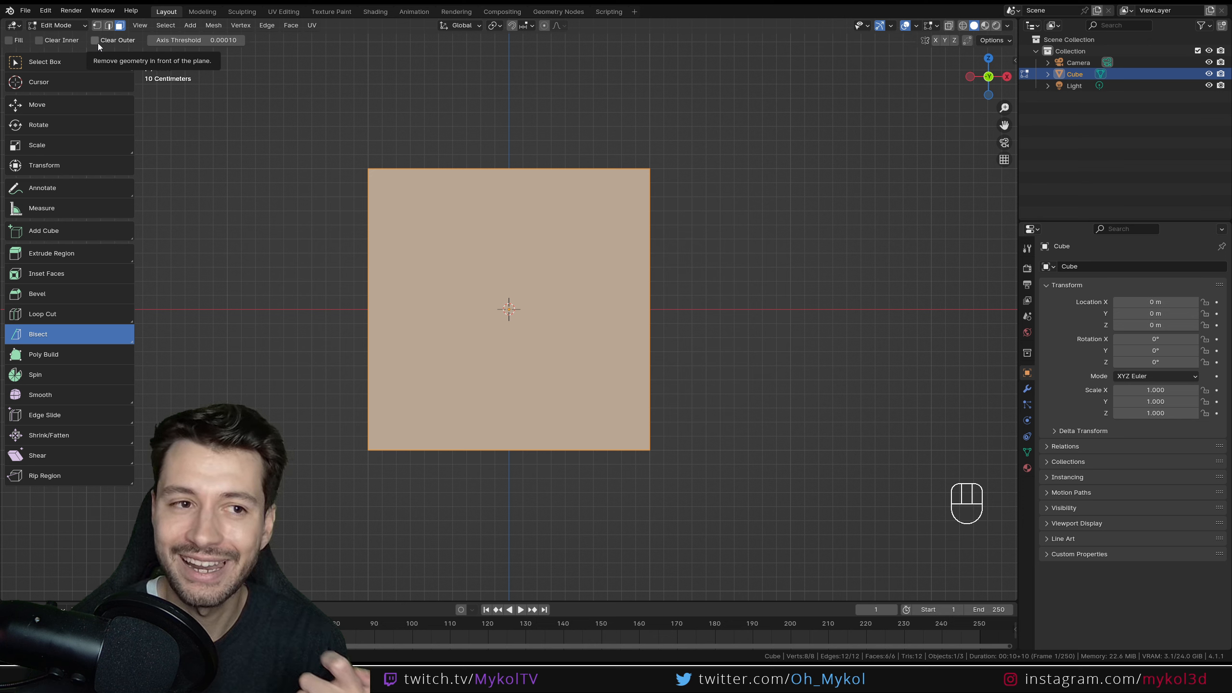
- Switch back to the Knife tool, abandon a cut started below the cube, and turn off Occlude Geometry
{"action": "left_click", "coordinate": [64, 337]}
{"action": "left_click", "coordinate": [39, 359]}
{"action": "left_click", "coordinate": [439, 470]}
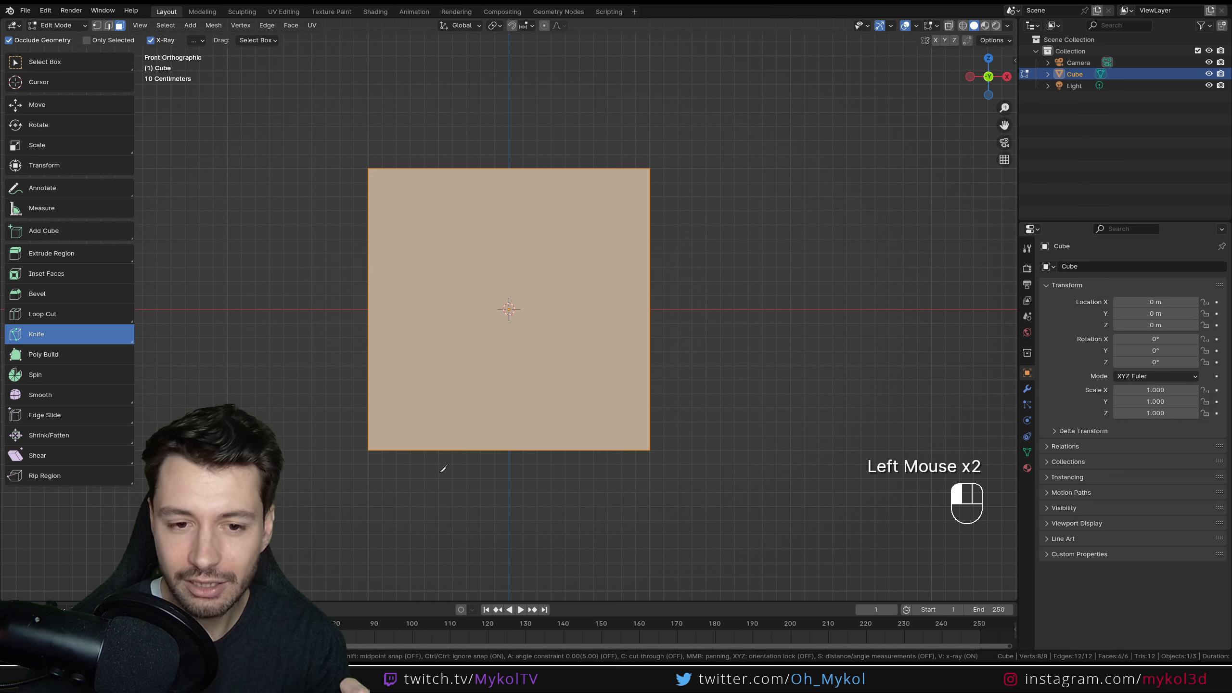
{"action": "middle_click_drag", "start_coordinate": [736, 281], "coordinate": [607, 315]}
{"action": "key", "text": "ctrl+z"}
{"action": "left_click", "coordinate": [43, 40]}
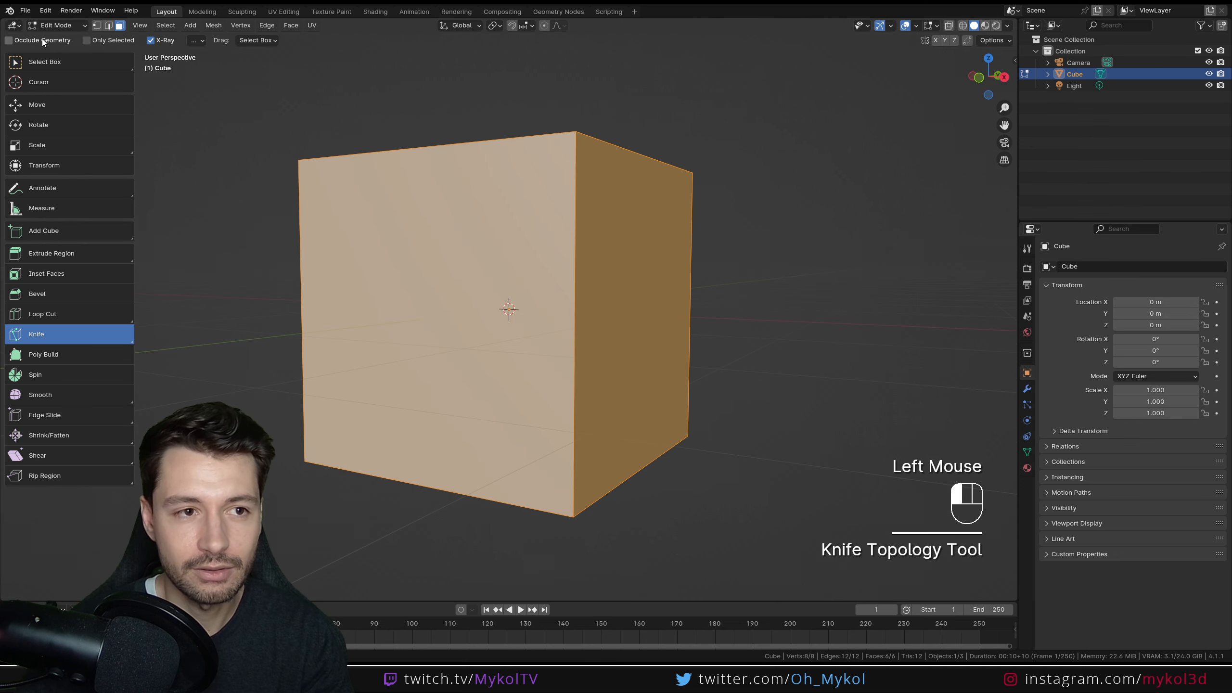
- Knife a slanted cut through the cube's lower part and inspect it in wireframe shading
{"action": "middle_click_drag", "start_coordinate": [388, 301], "coordinate": [495, 522]}
{"action": "left_click", "coordinate": [489, 532]}
{"action": "key", "text": "Return"}
{"action": "middle_click_drag", "start_coordinate": [760, 309], "coordinate": [326, 175]}
{"action": "key", "text": "z"}
{"action": "left_click", "coordinate": [503, 220]}
{"action": "middle_click_drag", "start_coordinate": [558, 315], "coordinate": [475, 254], "text": "shift"}
{"action": "mouse_move", "coordinate": [474, 254]}
{"action": "middle_mouse_down"}
{"action": "mouse_move", "coordinate": [435, 273]}
{"action": "mouse_move", "coordinate": [405, 352]}
{"action": "middle_mouse_up"}
{"action": "scroll", "coordinate": [405, 353], "scroll_direction": "up", "scroll_amount": 2}
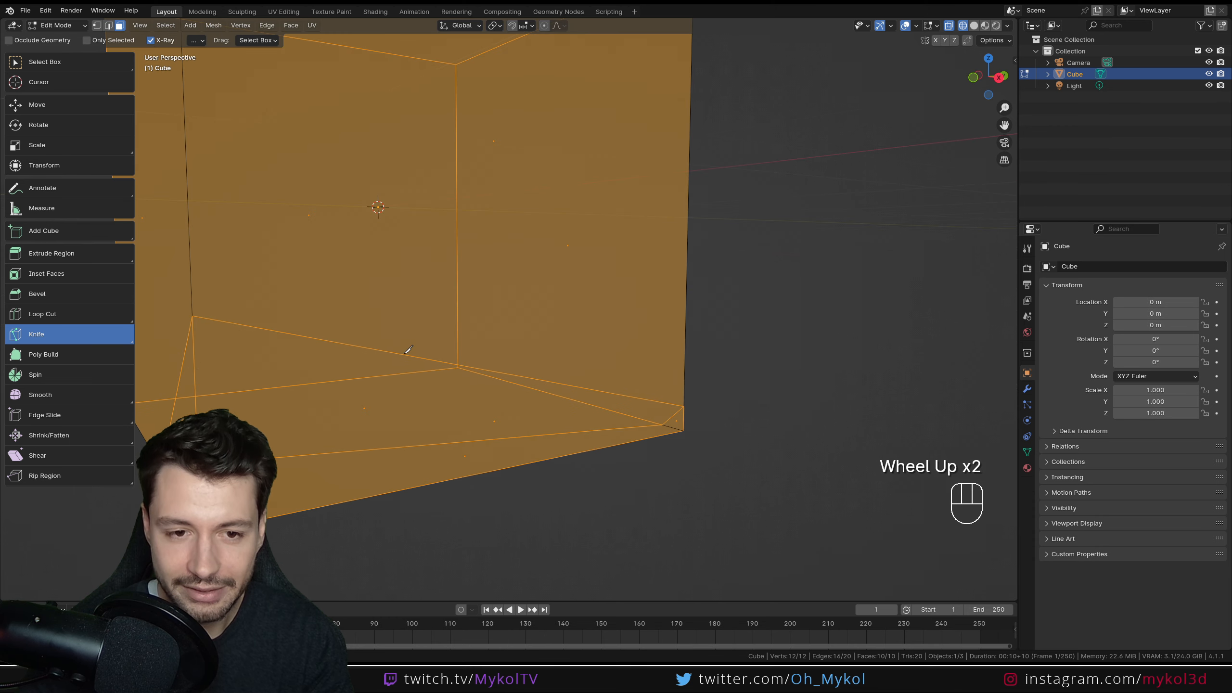
- Return to solid shading and delete the lower side face below the Knife cut
{"action": "left_click", "coordinate": [73, 62]}
{"action": "scroll", "coordinate": [413, 233], "scroll_direction": "down", "scroll_amount": 2}
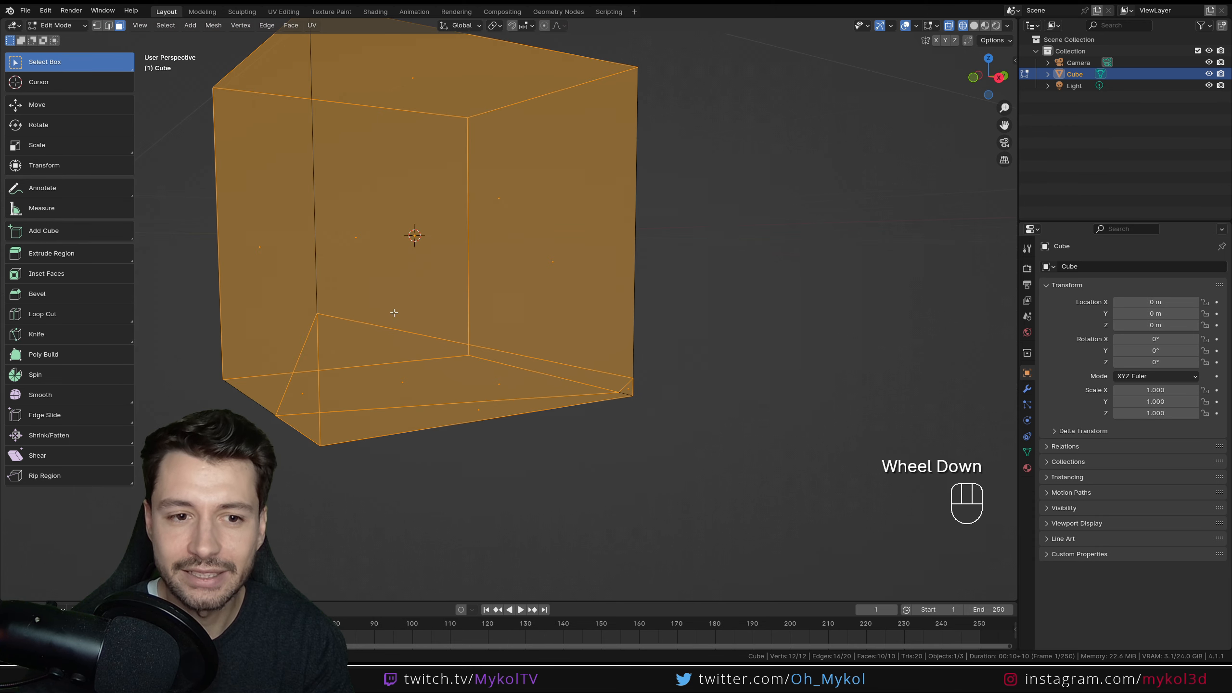
{"action": "left_click", "coordinate": [403, 384]}
{"action": "key", "text": "z"}
{"action": "left_click", "coordinate": [505, 219]}
{"action": "left_click", "coordinate": [459, 371]}
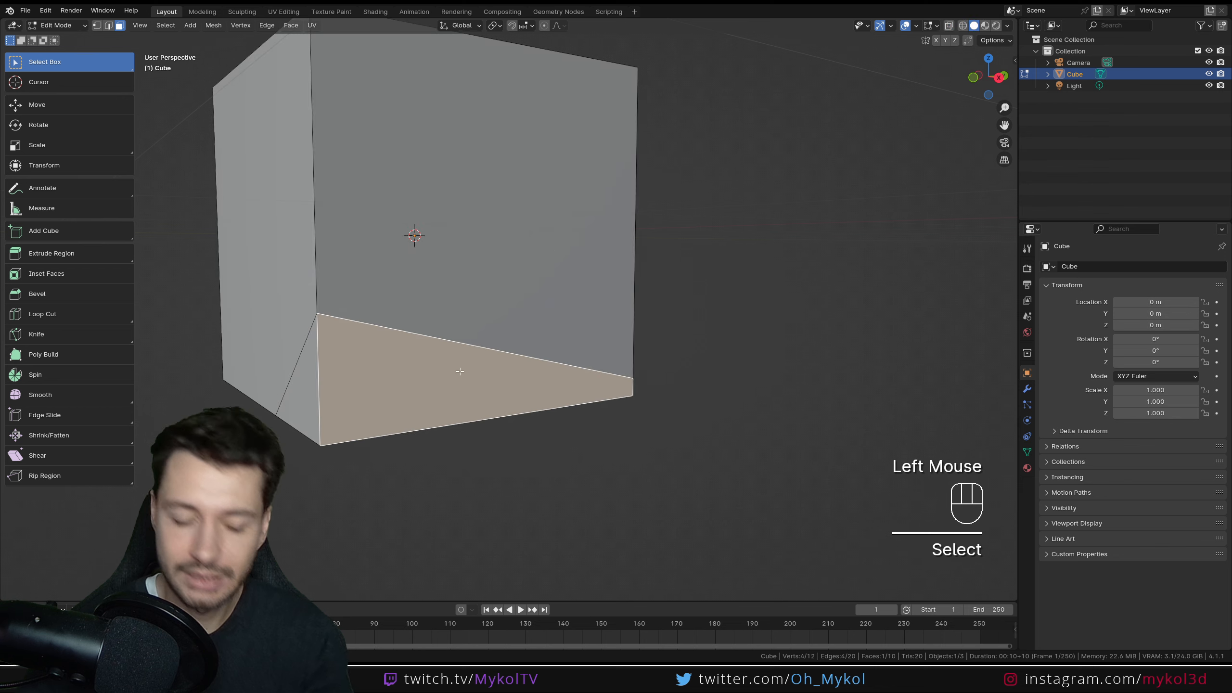
{"action": "key", "text": "x"}
{"action": "left_click", "coordinate": [445, 397]}
{"action": "middle_click_drag", "start_coordinate": [444, 397], "coordinate": [427, 434]}
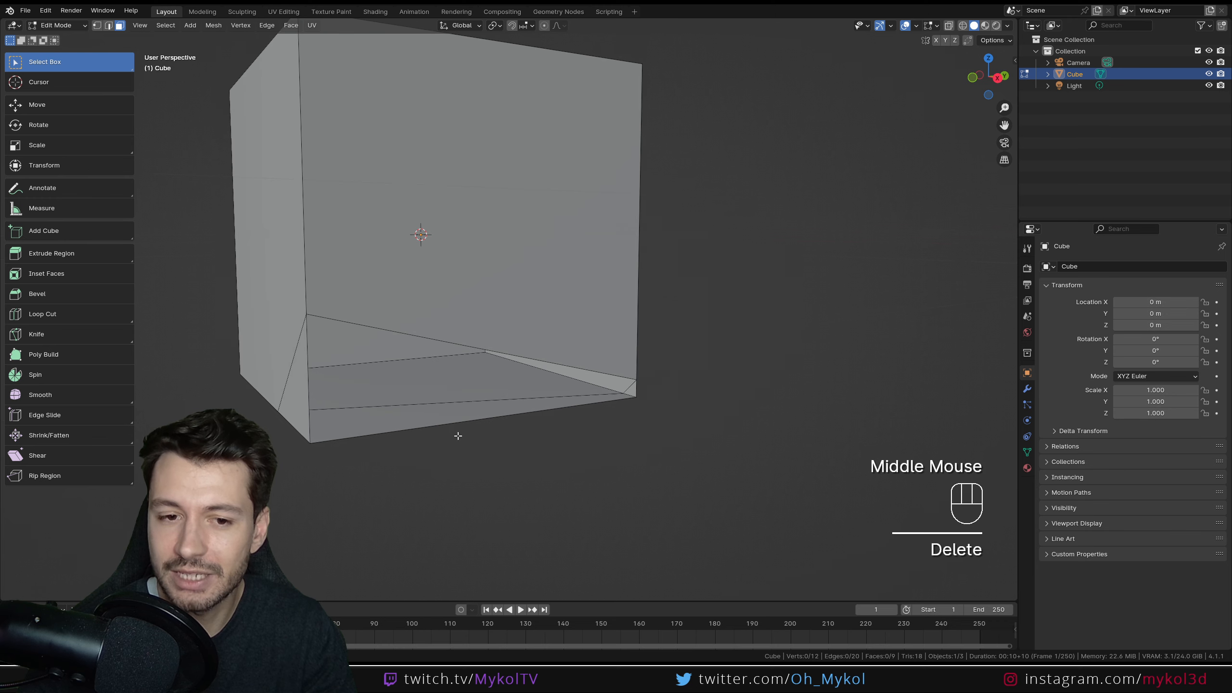
- Undo the face deletion and the Knife cut to restore the uncut cube
{"action": "key", "text": "ctrl+z"}
{"action": "key", "text": "ctrl+z"}
{"action": "key", "text": "ctrl+z"}
{"action": "key", "text": "ctrl+z"}
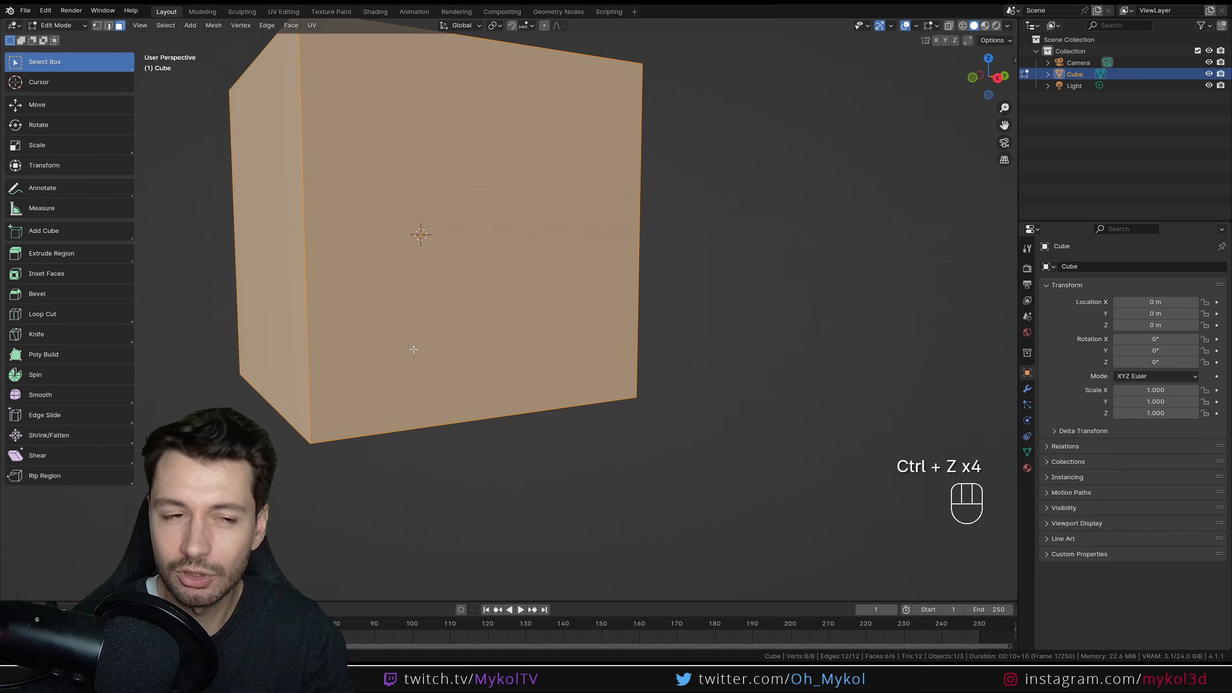
- Bisect the cube nearly horizontally below its centre from the front view
{"action": "key", "text": "KP_1"}
{"action": "left_click_drag", "start_coordinate": [59, 334], "coordinate": [59, 384]}
{"action": "middle_click_drag", "start_coordinate": [357, 262], "coordinate": [463, 315], "text": "shift"}
{"action": "scroll", "coordinate": [408, 334], "scroll_direction": "down", "scroll_amount": 2}
{"action": "left_click_drag", "start_coordinate": [279, 347], "coordinate": [300, 344]}
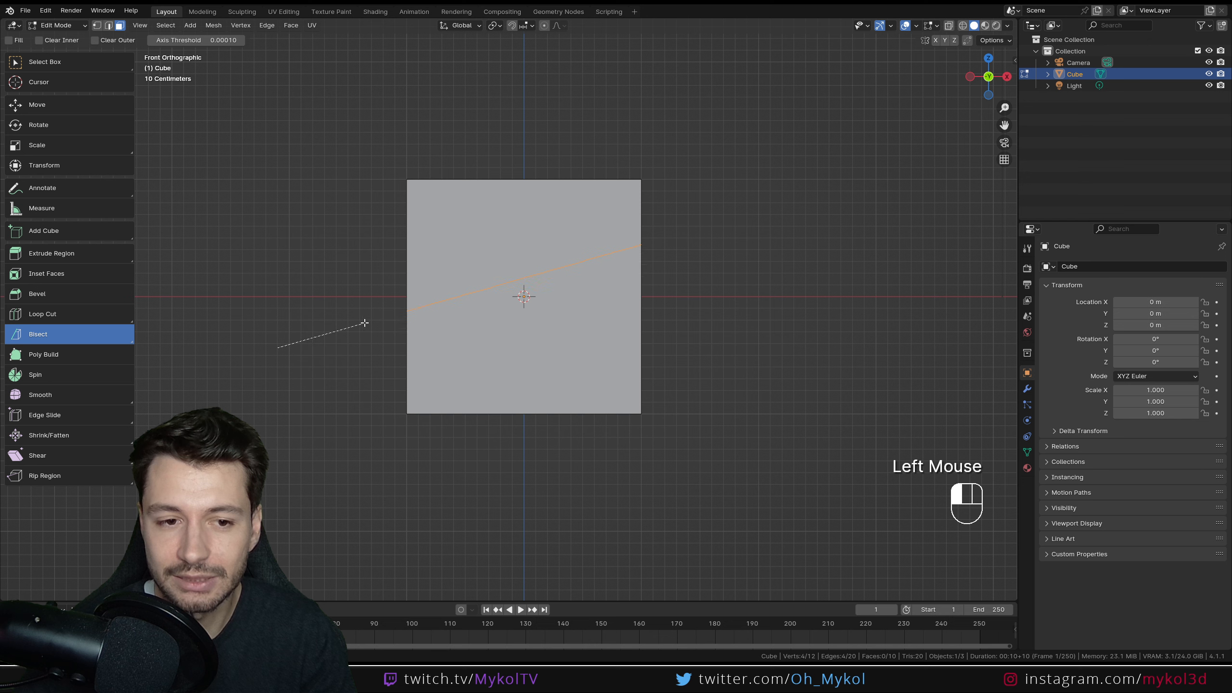
{"action": "left_click_drag", "start_coordinate": [364, 322], "coordinate": [579, 353]}
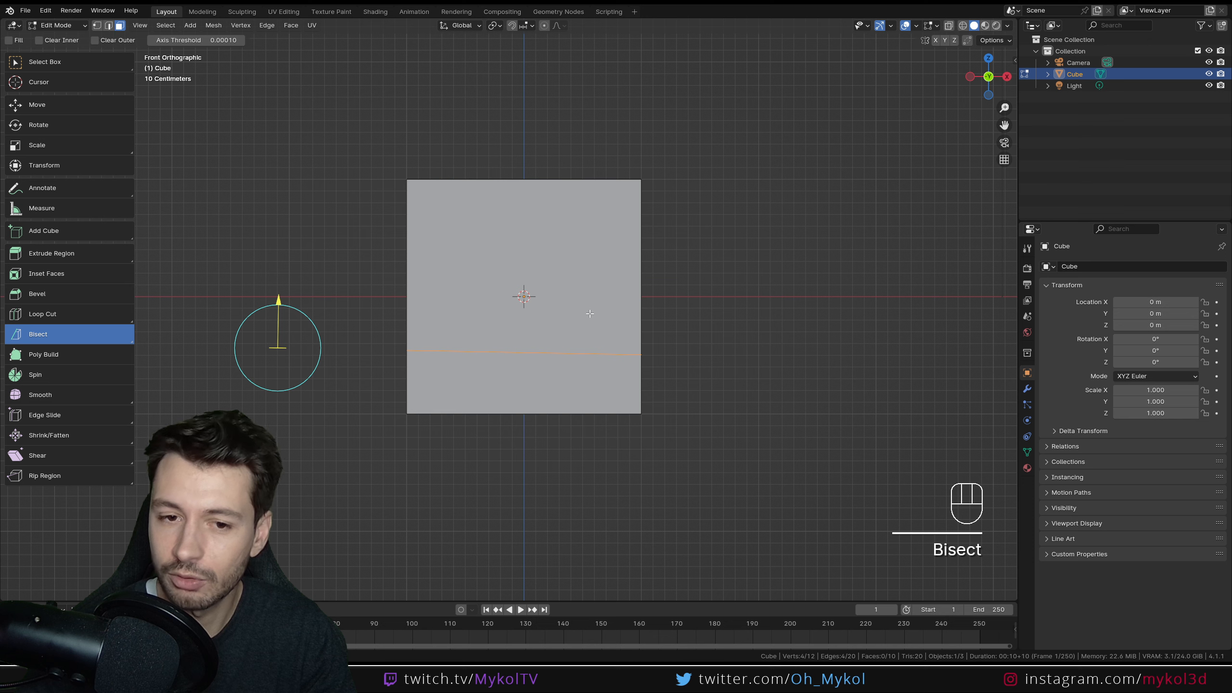
- Move the bisect plane along its normal and rotate it with the gizmo, leaving a slight downward slope just above the cube's centre
{"action": "left_click", "coordinate": [278, 304]}
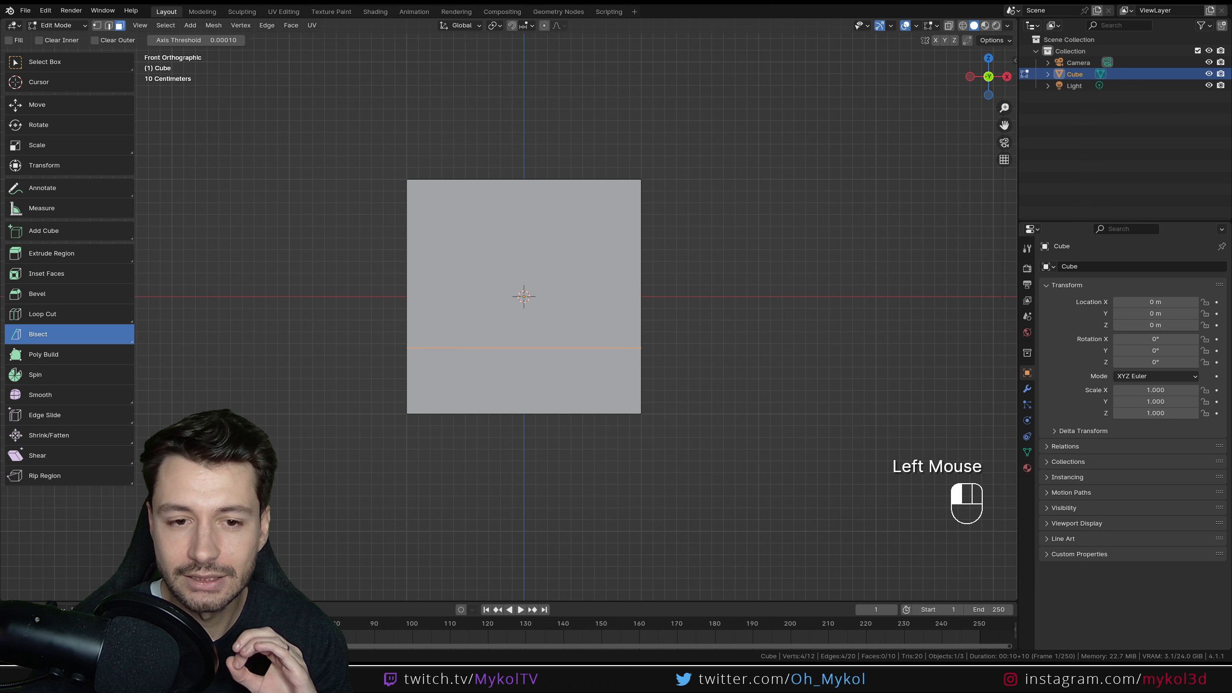
{"action": "left_click_drag", "start_coordinate": [269, 166], "coordinate": [283, 380]}
{"action": "left_click", "coordinate": [303, 354]}
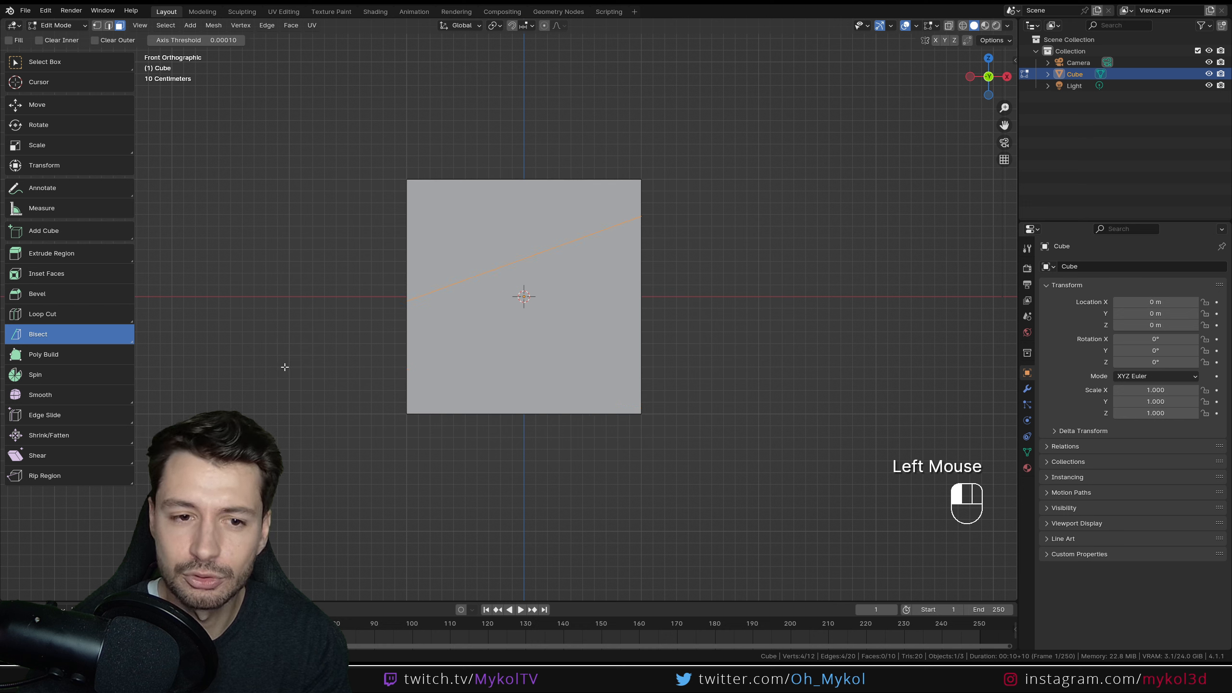
{"action": "left_click_drag", "start_coordinate": [285, 366], "coordinate": [326, 283]}
{"action": "left_click", "coordinate": [314, 319]}
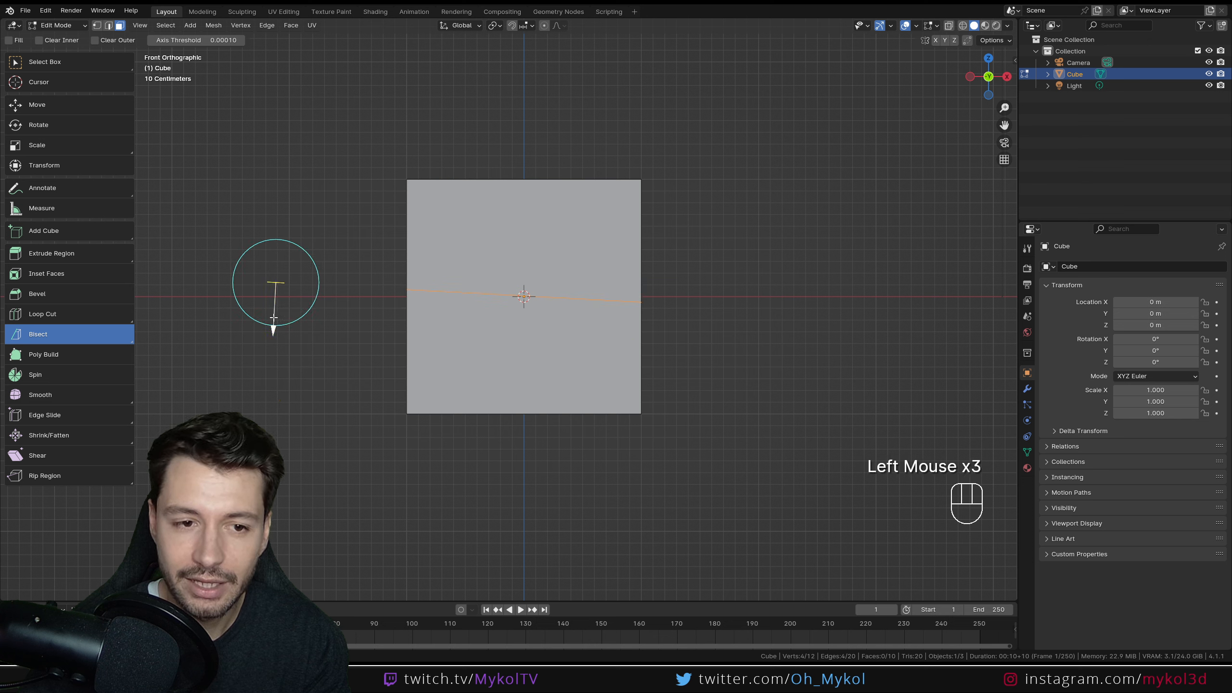
{"action": "left_click_drag", "start_coordinate": [273, 318], "coordinate": [265, 367]}
{"action": "left_click_drag", "start_coordinate": [309, 295], "coordinate": [298, 318]}
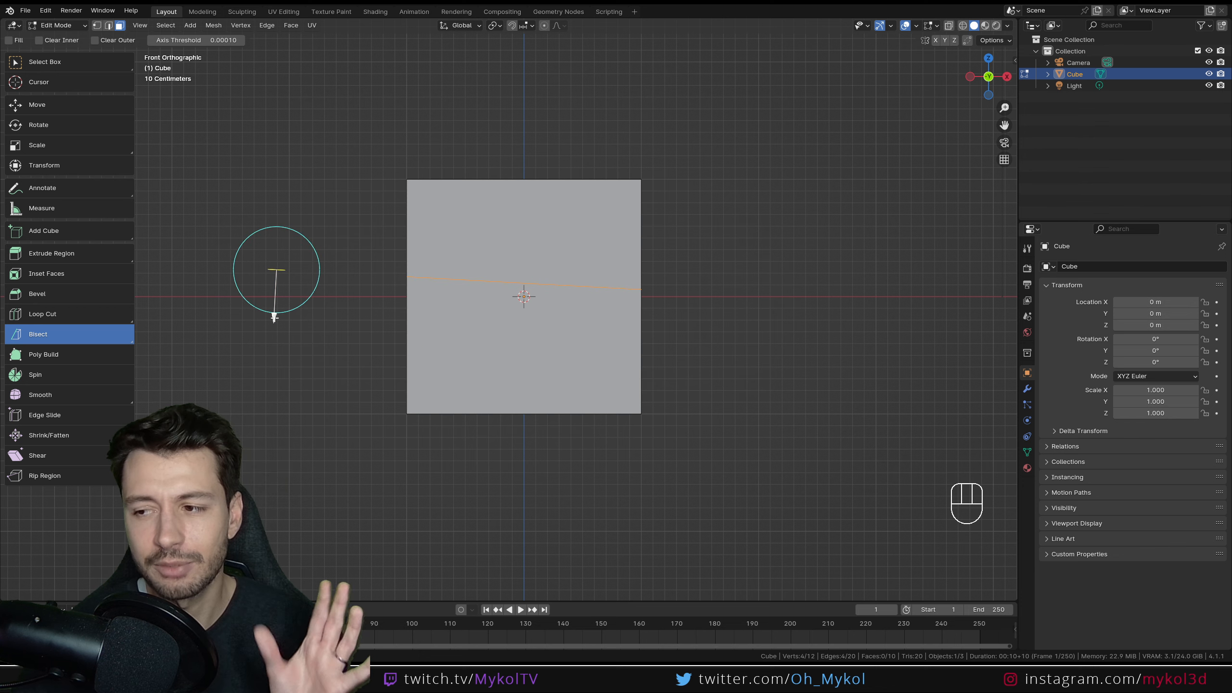
- Readjust the bisect plane's height and tilt so the cut passes near the cube's centre with a steeper downward slope
{"action": "scroll", "coordinate": [273, 327], "scroll_direction": "up", "scroll_amount": 1}
{"action": "middle_click_drag", "start_coordinate": [255, 322], "coordinate": [302, 338], "text": "shift"}
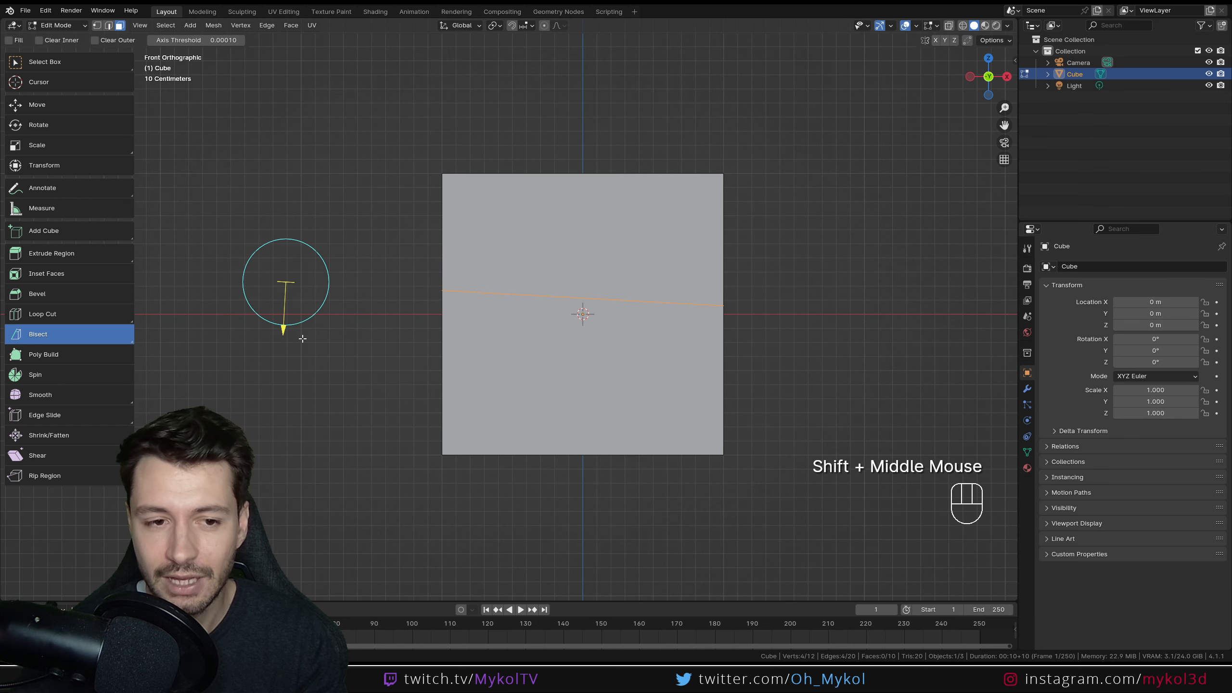
{"action": "left_click", "coordinate": [285, 323]}
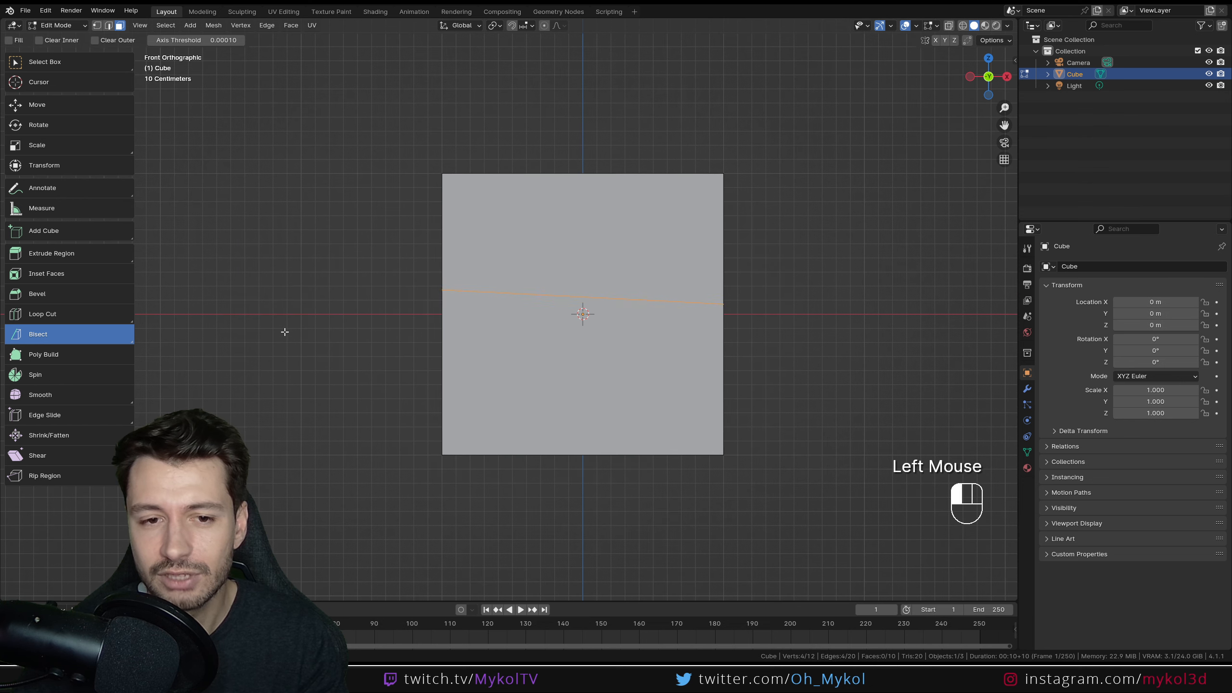
{"action": "left_click_drag", "start_coordinate": [285, 332], "coordinate": [277, 231]}
{"action": "left_click", "coordinate": [318, 259]}
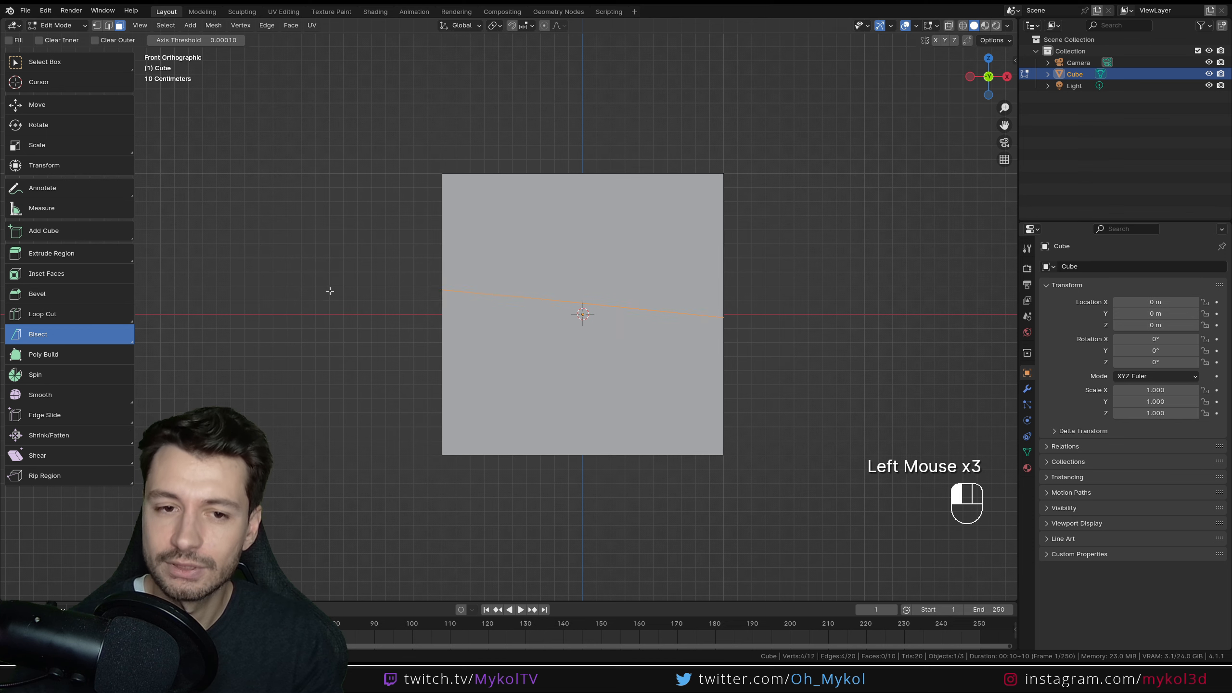
{"action": "left_click_drag", "start_coordinate": [326, 290], "coordinate": [274, 380]}
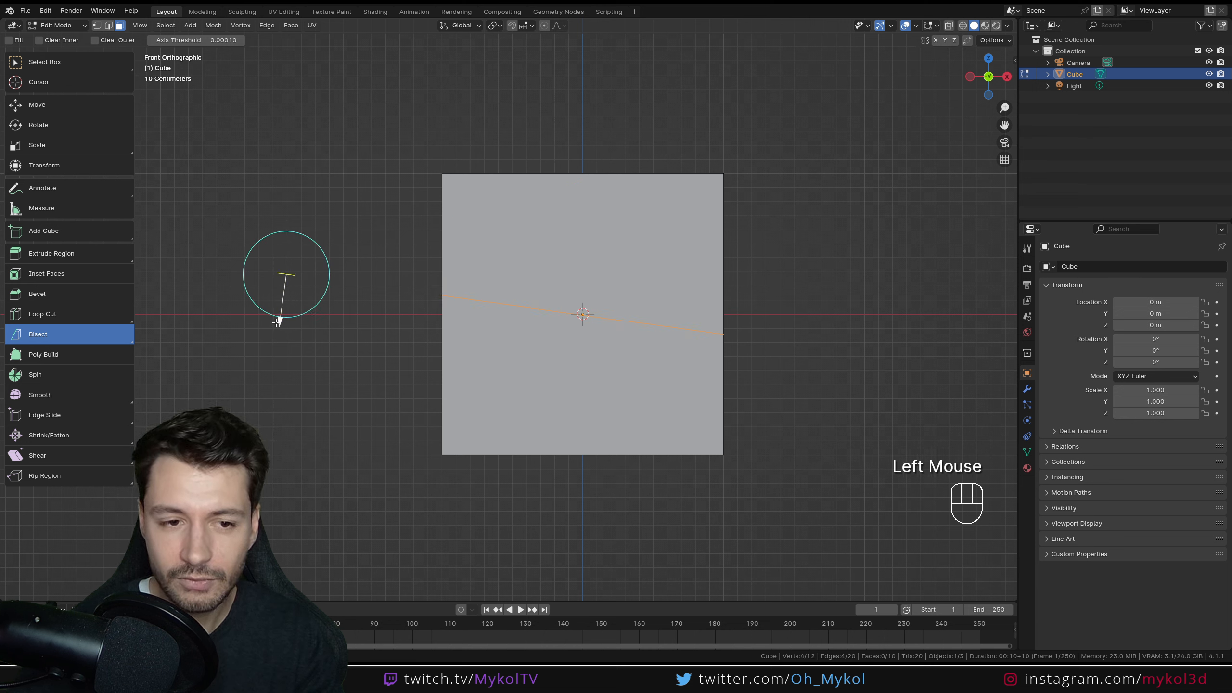
{"action": "mouse_move", "coordinate": [278, 323]}
{"action": "left_mouse_down"}
{"action": "mouse_move", "coordinate": [266, 371]}
{"action": "mouse_move", "coordinate": [263, 336]}
{"action": "left_mouse_up"}
{"action": "middle_click_drag", "start_coordinate": [625, 384], "coordinate": [577, 386]}
{"action": "key", "text": "Return"}
- Activate Select Box, deselect the bisect edges and examine the cut line around the cube
{"action": "scroll", "coordinate": [528, 387], "scroll_direction": "down", "scroll_amount": 3}
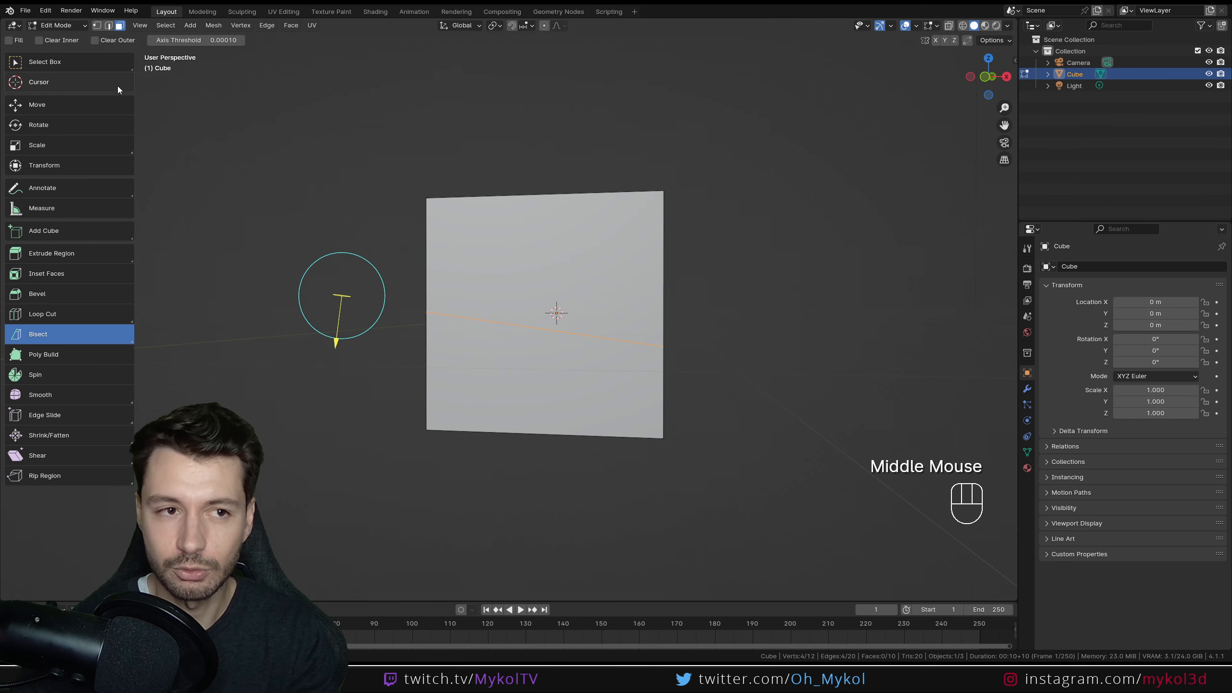
{"action": "left_click", "coordinate": [73, 64]}
{"action": "mouse_move", "coordinate": [480, 358]}
{"action": "middle_mouse_down"}
{"action": "mouse_move", "coordinate": [516, 357]}
{"action": "mouse_move", "coordinate": [473, 358]}
{"action": "middle_mouse_up"}
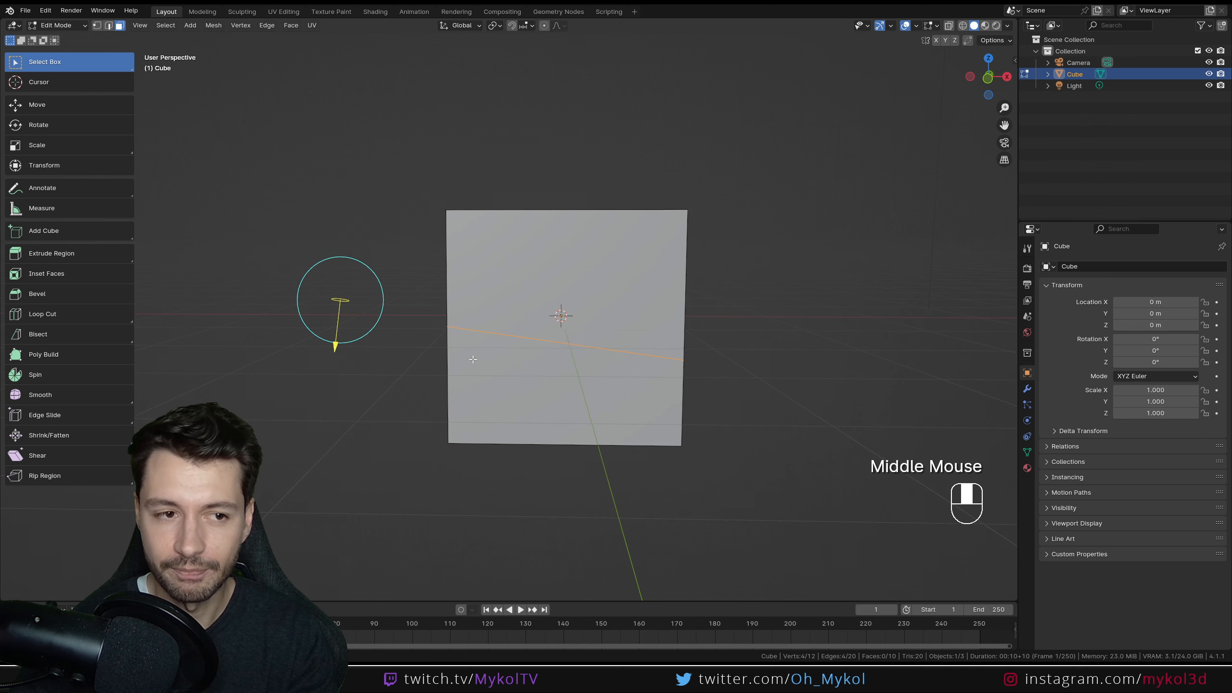
{"action": "scroll", "coordinate": [394, 361], "scroll_direction": "down", "scroll_amount": 1}
{"action": "left_click", "coordinate": [358, 337]}
{"action": "middle_click_drag", "start_coordinate": [406, 329], "coordinate": [334, 315]}
{"action": "middle_click_drag", "start_coordinate": [424, 236], "coordinate": [563, 342]}
{"action": "scroll", "coordinate": [494, 331], "scroll_direction": "up", "scroll_amount": 2}
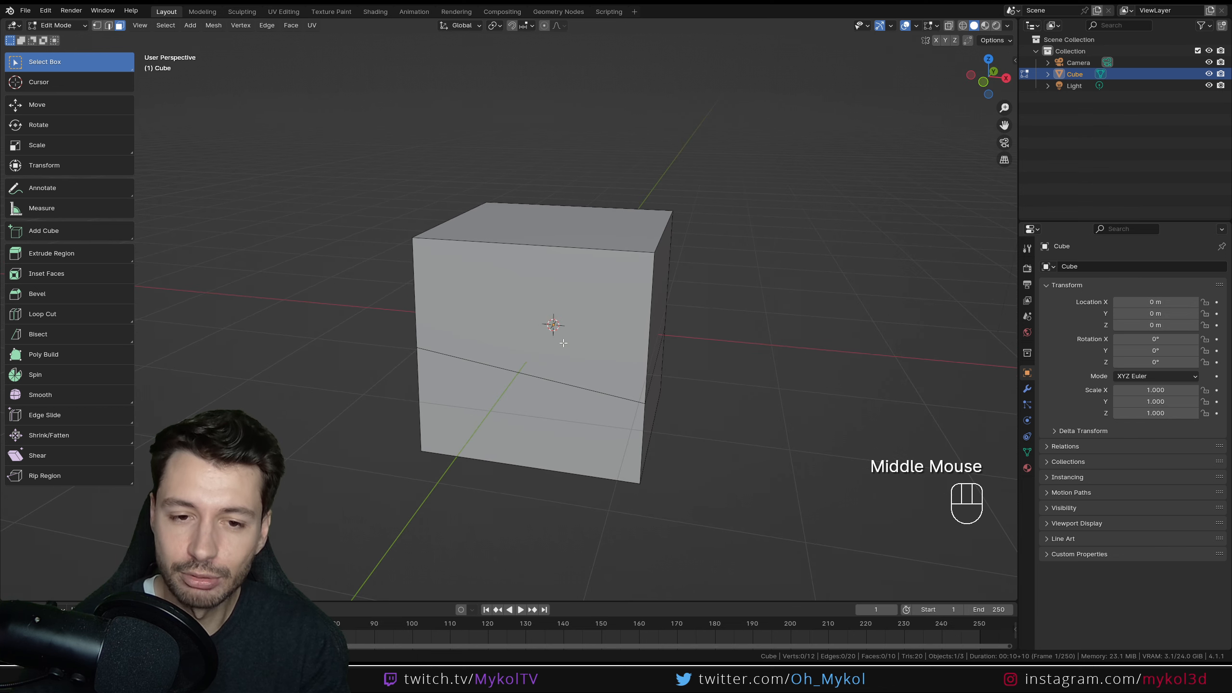
- Delete the front face above the bisect line and look inside the cube
{"action": "left_click", "coordinate": [530, 338]}
{"action": "key", "text": "x"}
{"action": "left_click", "coordinate": [529, 338]}
{"action": "middle_click_drag", "start_coordinate": [529, 338], "coordinate": [582, 326]}
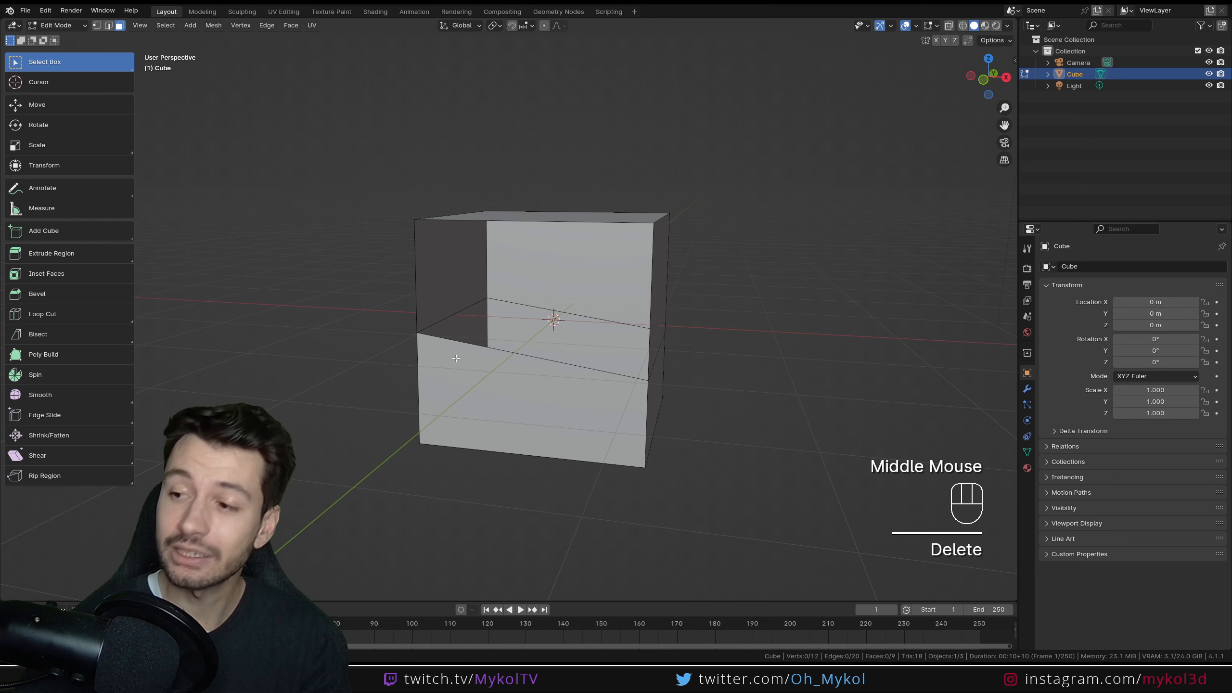
- Undo the face deletion and the bisect to return to the uncut cube
{"action": "key", "text": "ctrl+z"}
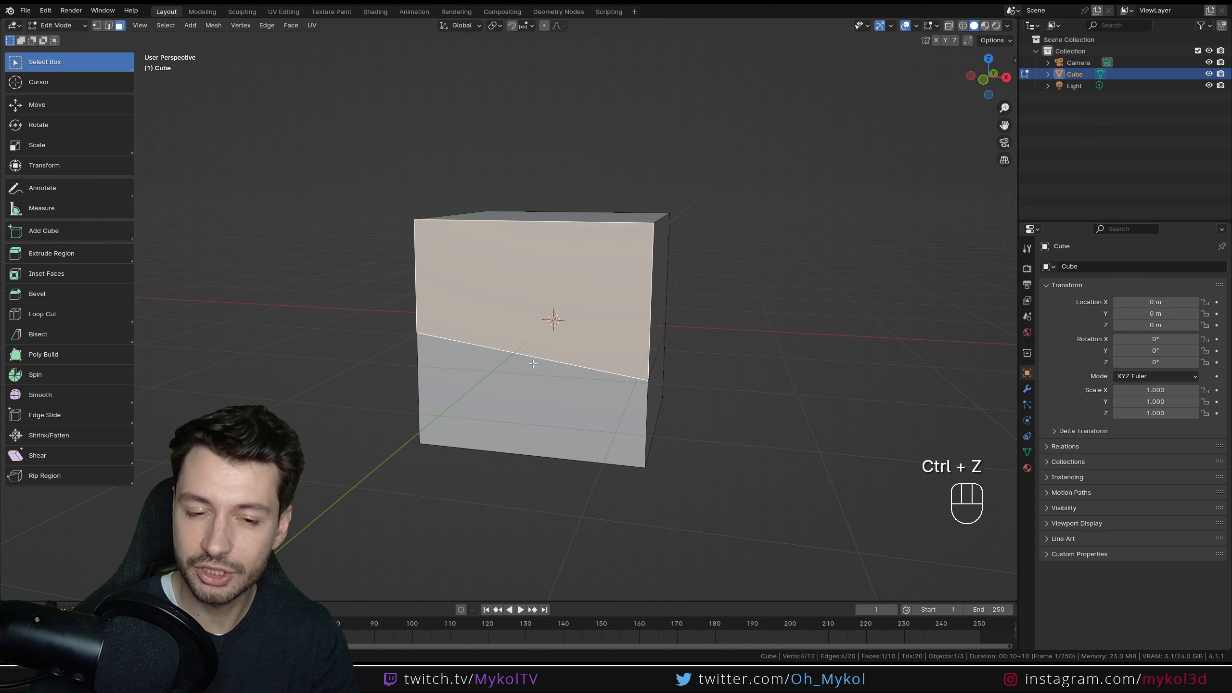
{"action": "key", "text": "ctrl+z"}
- Activate the Bisect tool in the front view with Fill enabled
{"action": "key", "text": "KP_1"}
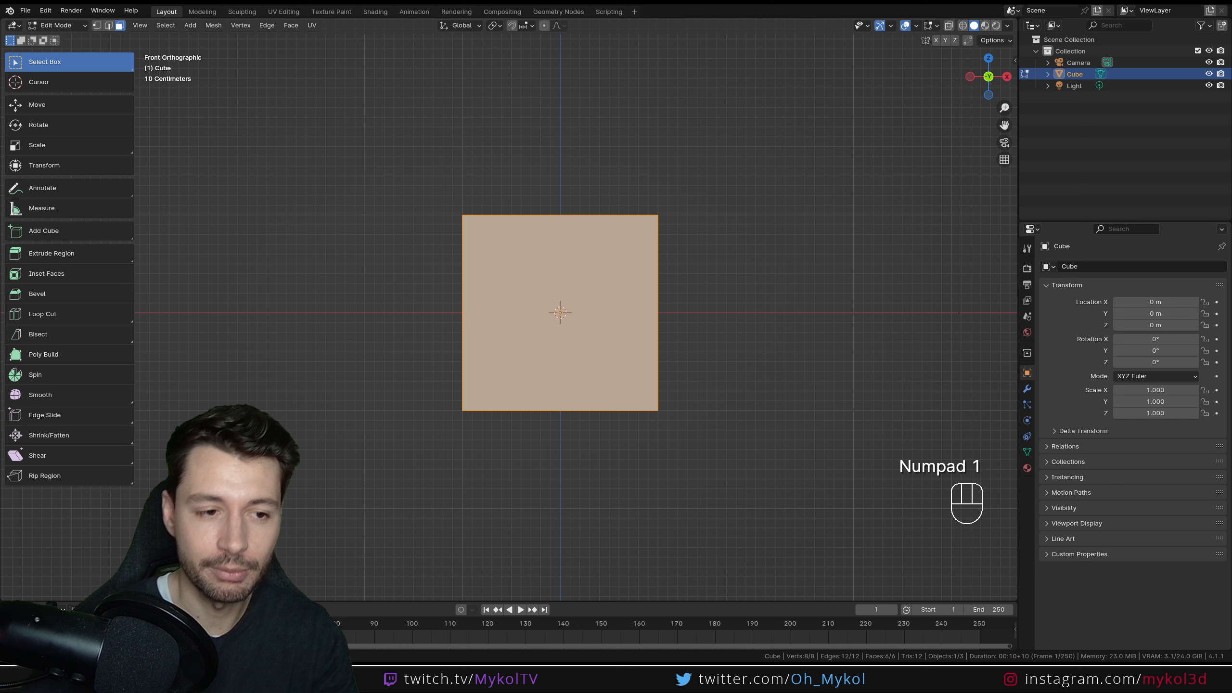
{"action": "left_click", "coordinate": [60, 335]}
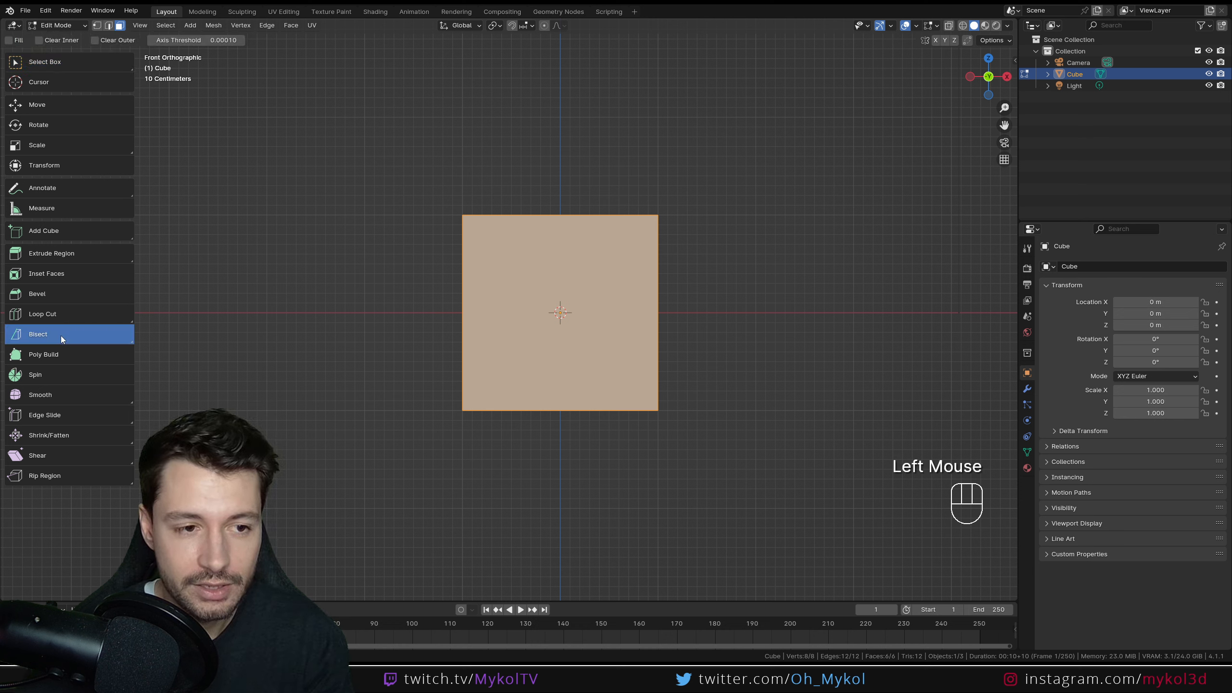
{"action": "left_click", "coordinate": [8, 40]}
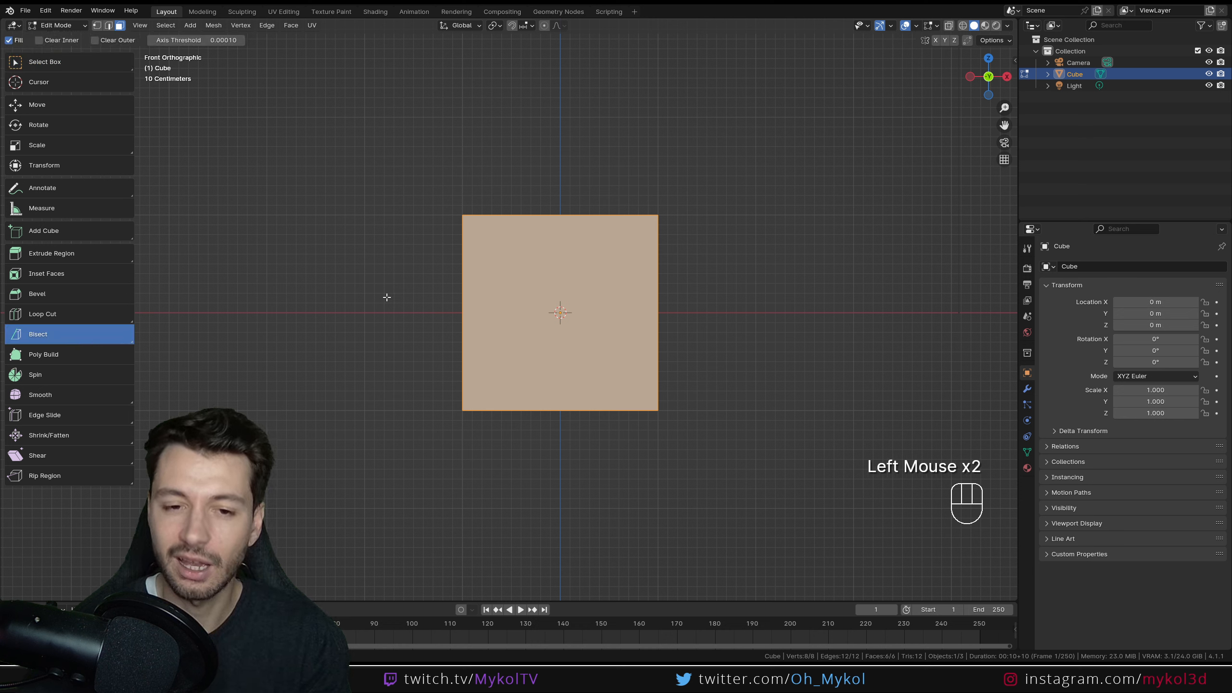
- Bisect the cube with a slight downward slope, then reselect the whole mesh and bisect it again with a steep upward slope crossing the first cut
{"action": "left_click_drag", "start_coordinate": [398, 316], "coordinate": [769, 356]}
{"action": "key", "text": "Return"}
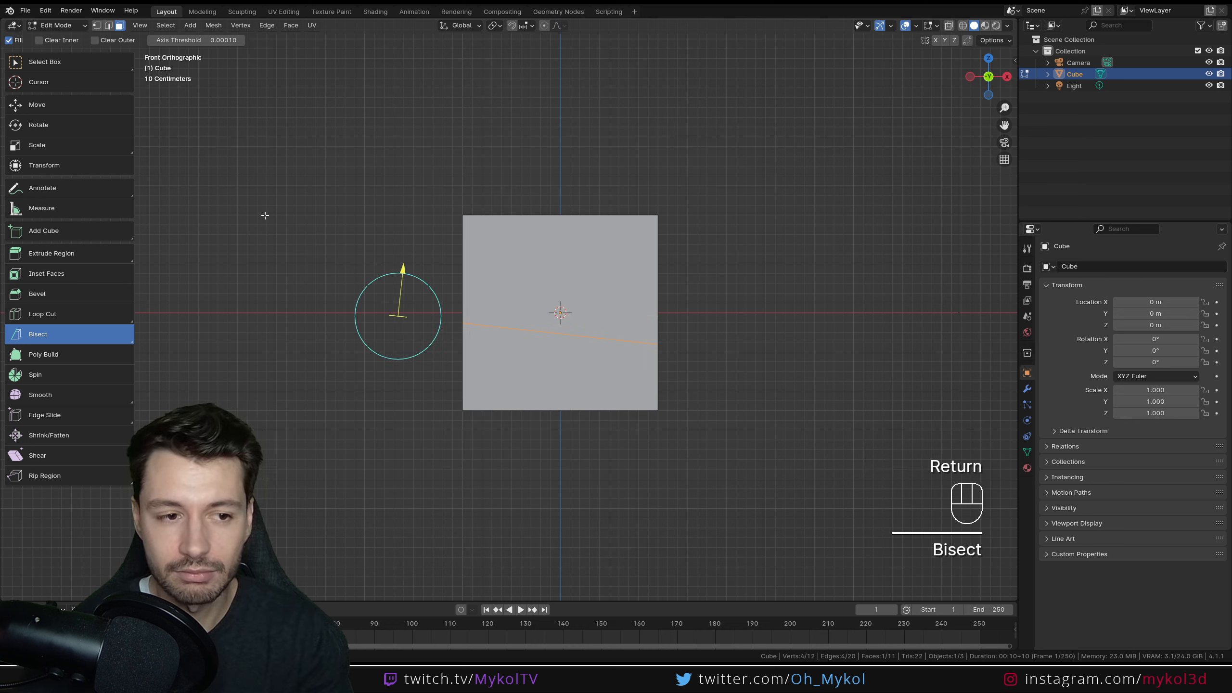
{"action": "left_click_drag", "start_coordinate": [411, 436], "coordinate": [784, 227]}
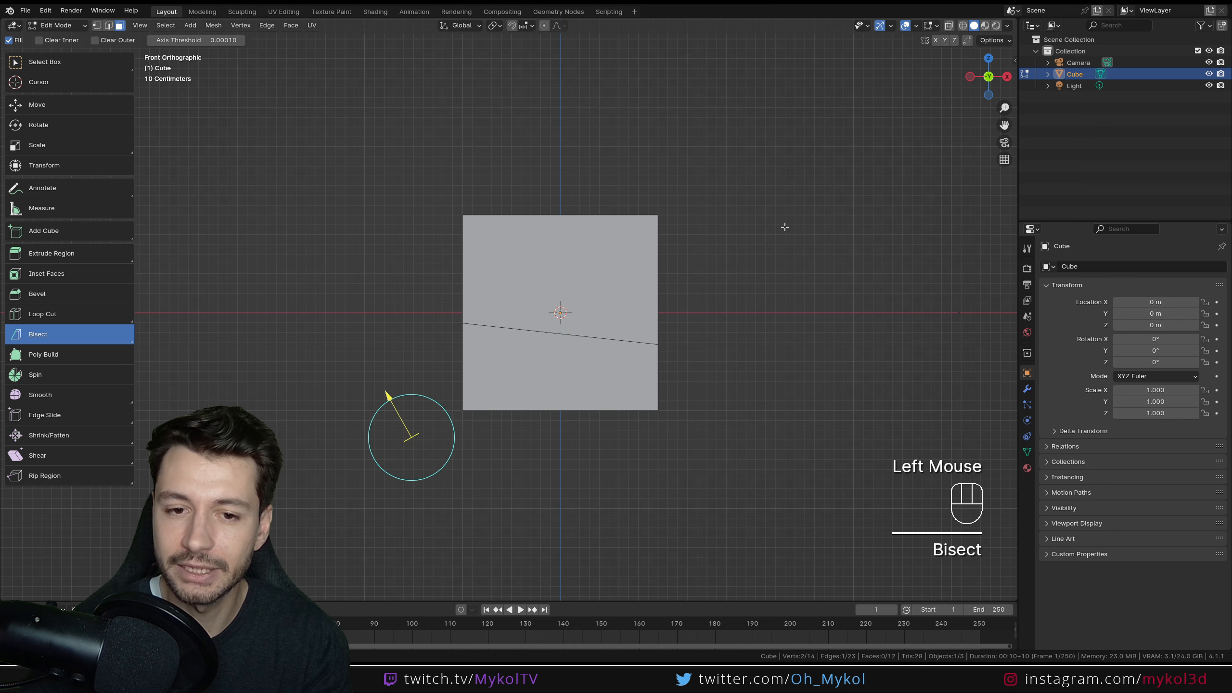
{"action": "left_click_drag", "start_coordinate": [385, 397], "coordinate": [363, 361]}
{"action": "key", "text": "ctrl+z"}
{"action": "key", "text": "a"}
{"action": "left_click_drag", "start_coordinate": [406, 413], "coordinate": [771, 206]}
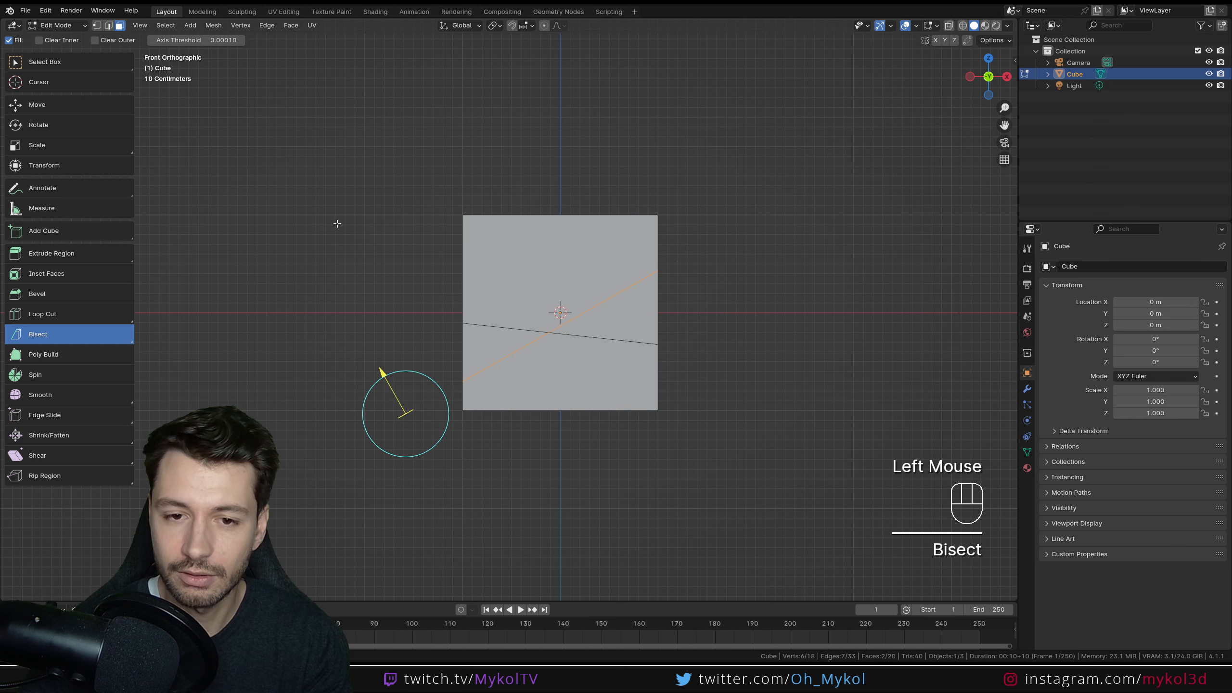
- Activate Select Box and delete one upper face bounded by the bisect cuts to open the cube
{"action": "left_click", "coordinate": [30, 62]}
{"action": "left_click", "coordinate": [440, 331]}
{"action": "middle_click_drag", "start_coordinate": [440, 332], "coordinate": [483, 350]}
{"action": "left_click", "coordinate": [399, 193]}
{"action": "left_click", "coordinate": [624, 303]}
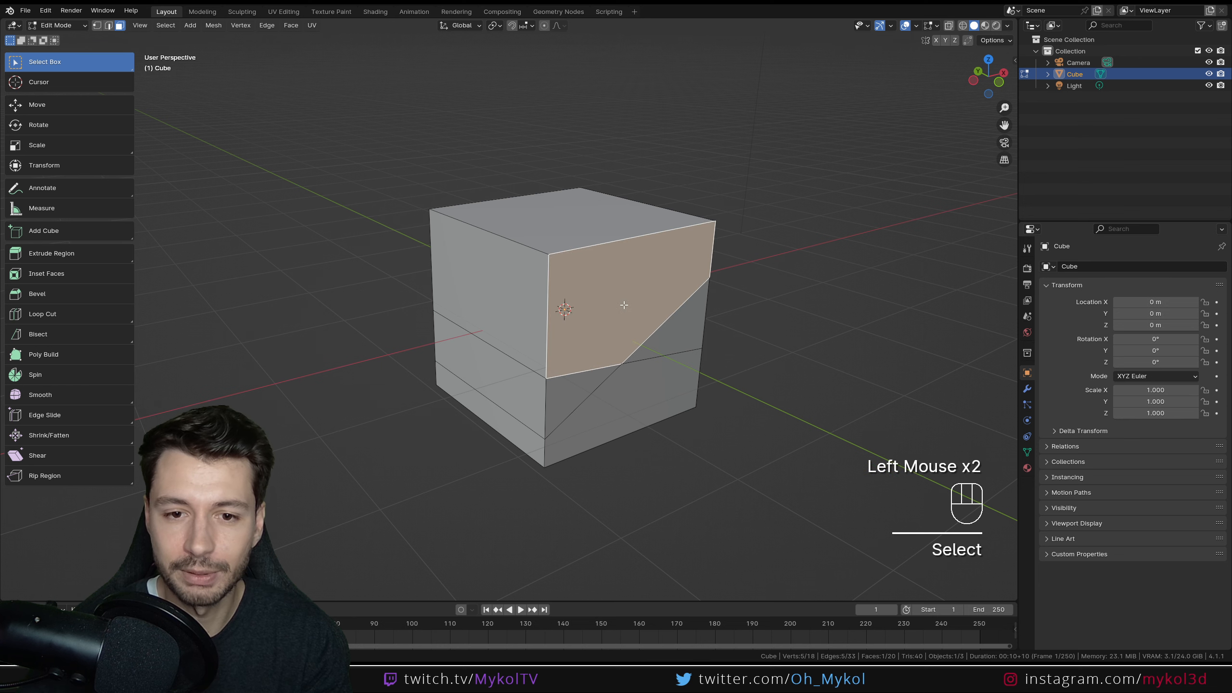
{"action": "key", "text": "x"}
{"action": "left_click", "coordinate": [624, 303]}
- Examine the filled inner faces along both bisect cuts by selecting them alternately
{"action": "middle_click_drag", "start_coordinate": [676, 318], "coordinate": [631, 313]}
{"action": "left_click", "coordinate": [596, 313]}
{"action": "left_click", "coordinate": [506, 349]}
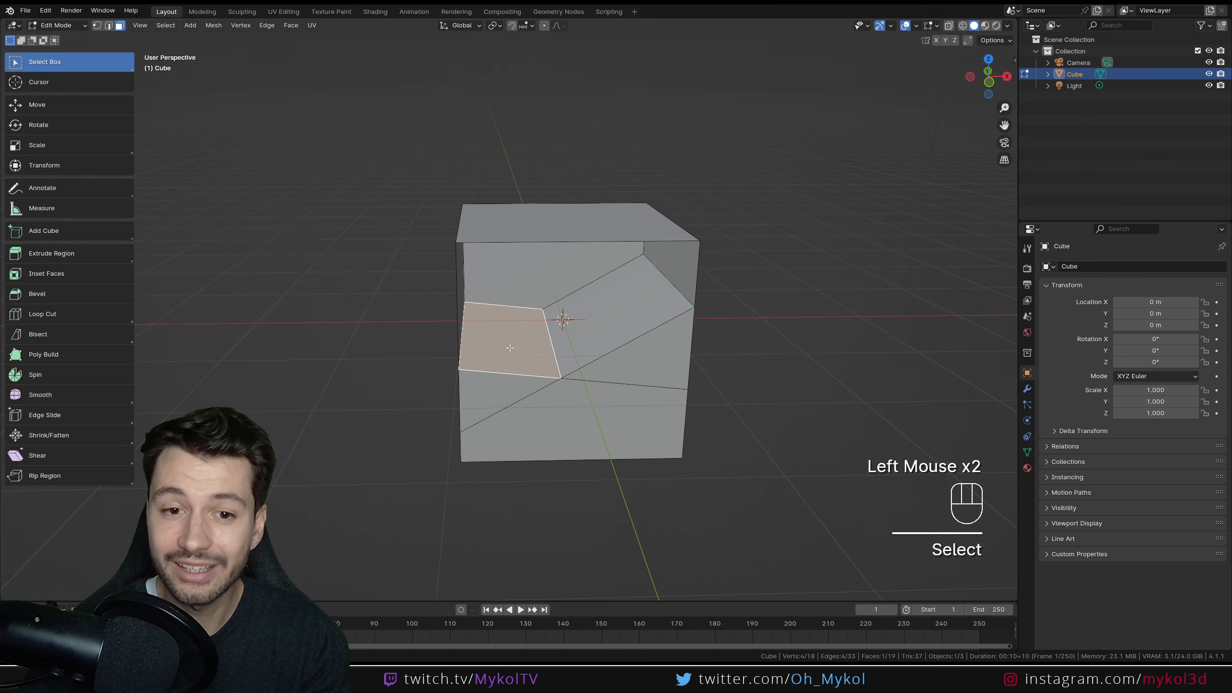
{"action": "left_click", "coordinate": [617, 311]}
{"action": "left_click", "coordinate": [509, 347]}
{"action": "left_click", "coordinate": [617, 311]}
{"action": "left_click", "coordinate": [512, 348]}
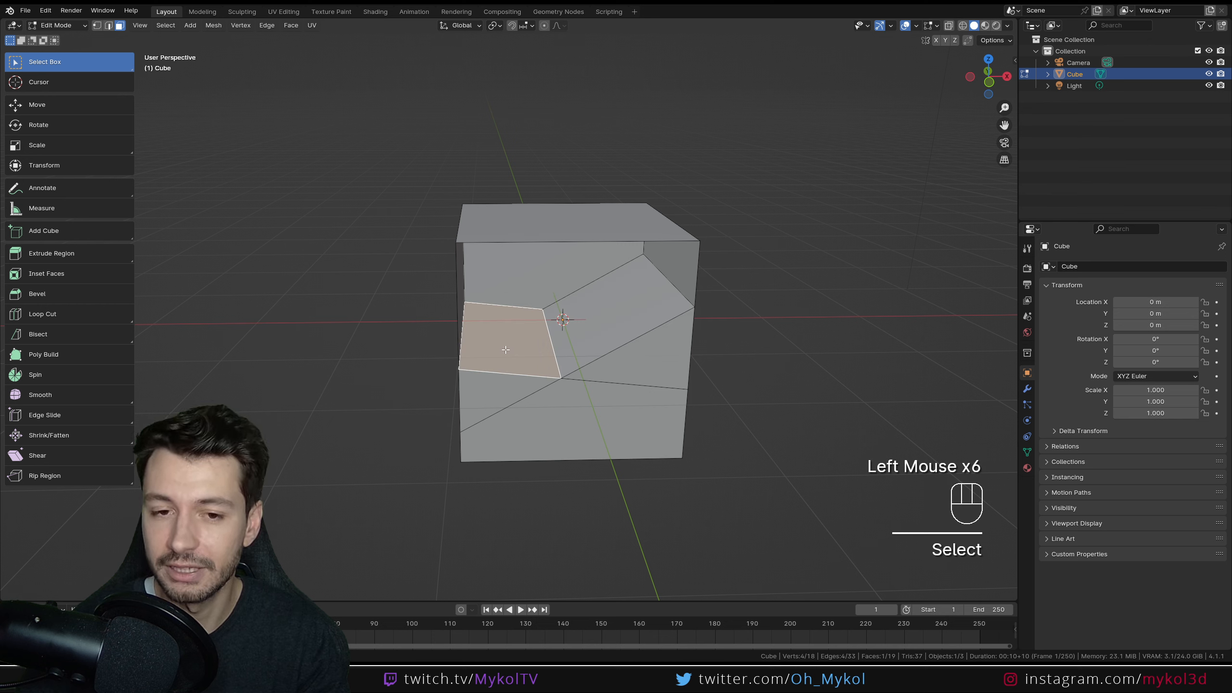
- Undo the selections, the face deletion and both filled bisects to return to the uncut cube
{"action": "key", "text": "ctrl+z"}
{"action": "key", "text": "ctrl+z"}
{"action": "key", "text": "ctrl+z"}
{"action": "key", "text": "ctrl+z"}
{"action": "key", "text": "ctrl+z"}
{"action": "key", "text": "ctrl+z"}
{"action": "key", "text": "ctrl+z"}
{"action": "key", "text": "ctrl+z"}
{"action": "key", "text": "ctrl+z"}
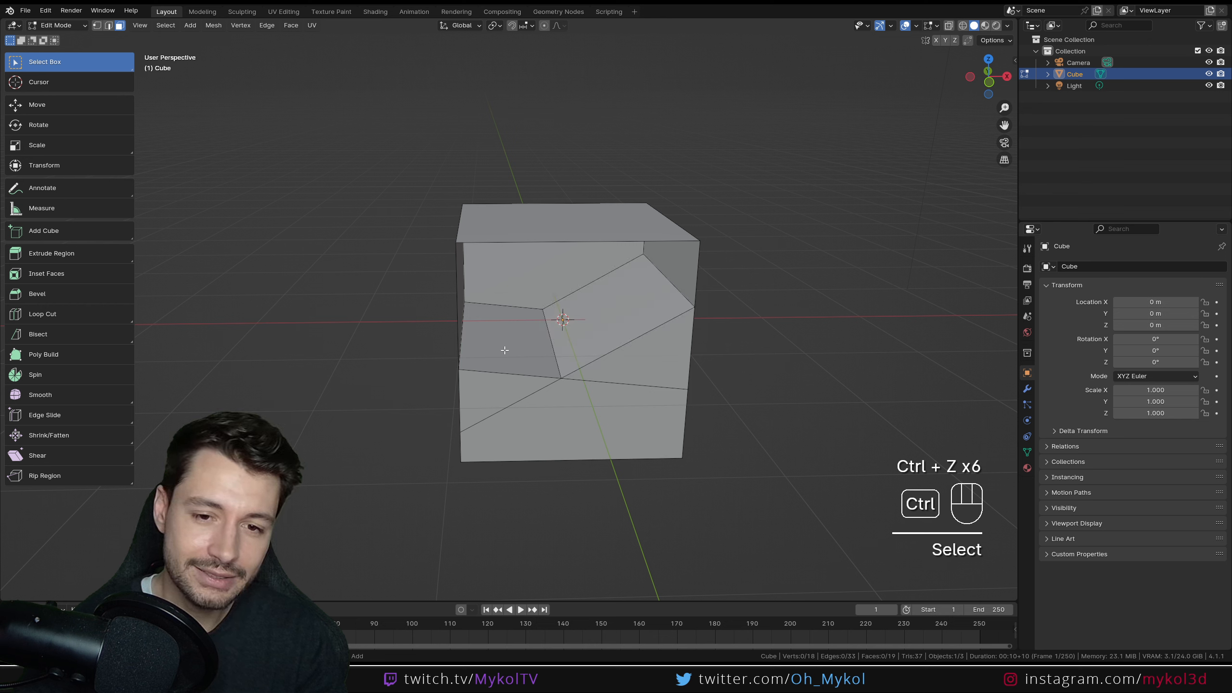
{"action": "key", "text": "ctrl+z"}
{"action": "key", "text": "ctrl+z"}
{"action": "key", "text": "ctrl+z"}
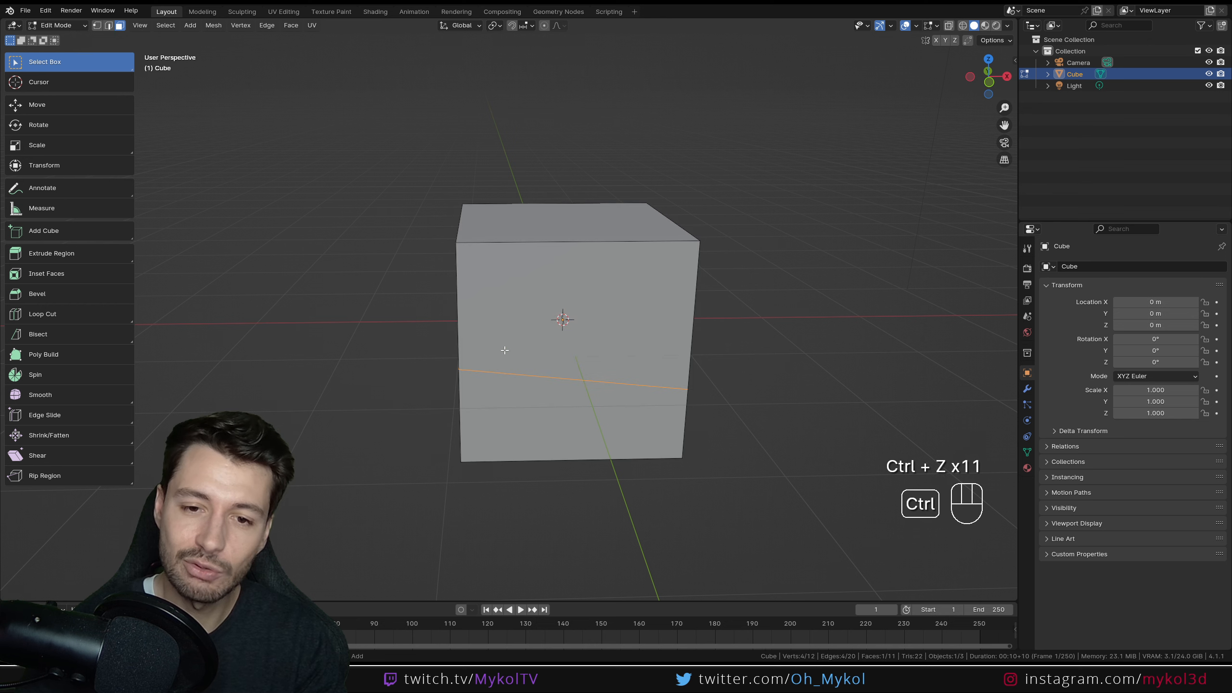
- Activate the Bisect tool in the front view, switching briefly to the Knife tool to check its Only Selected option
{"action": "key", "text": "KP_1"}
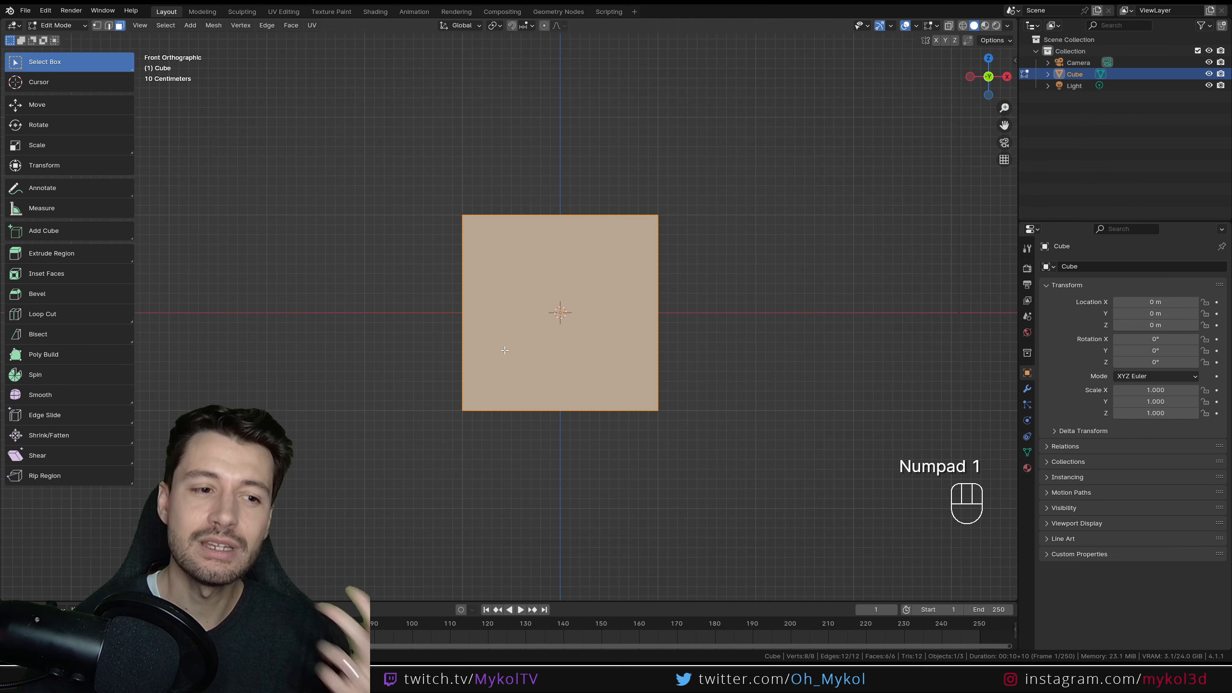
{"action": "left_click", "coordinate": [34, 339]}
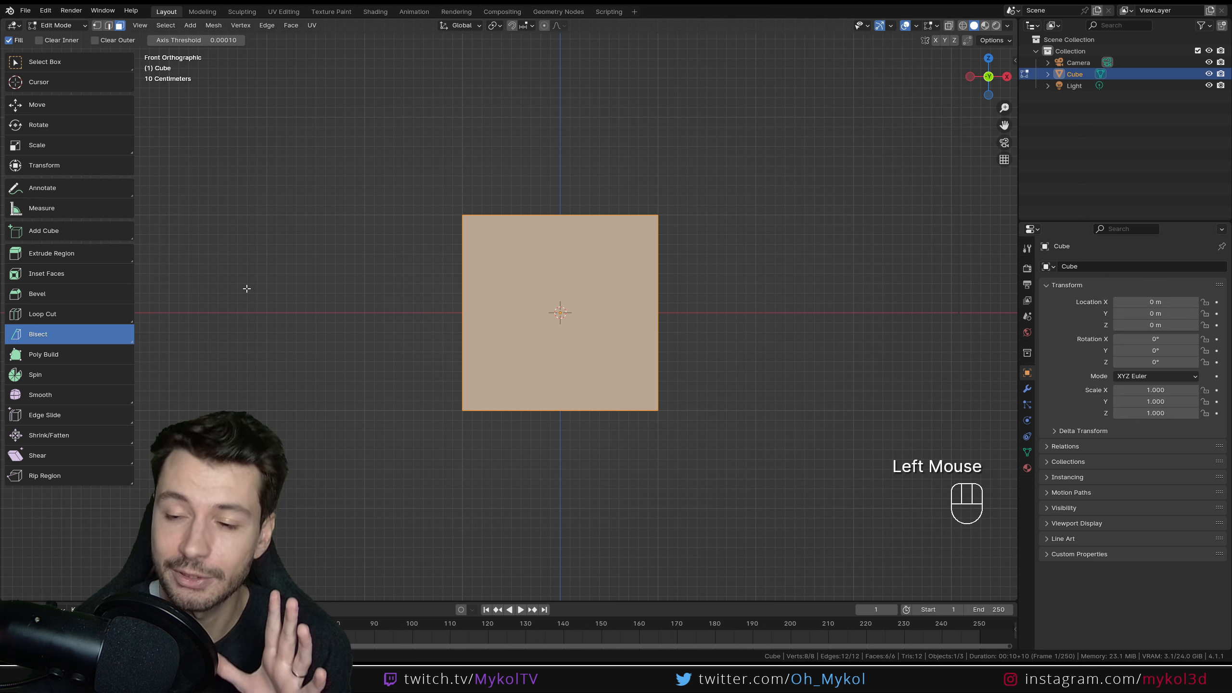
{"action": "left_click_drag", "start_coordinate": [66, 331], "coordinate": [53, 364]}
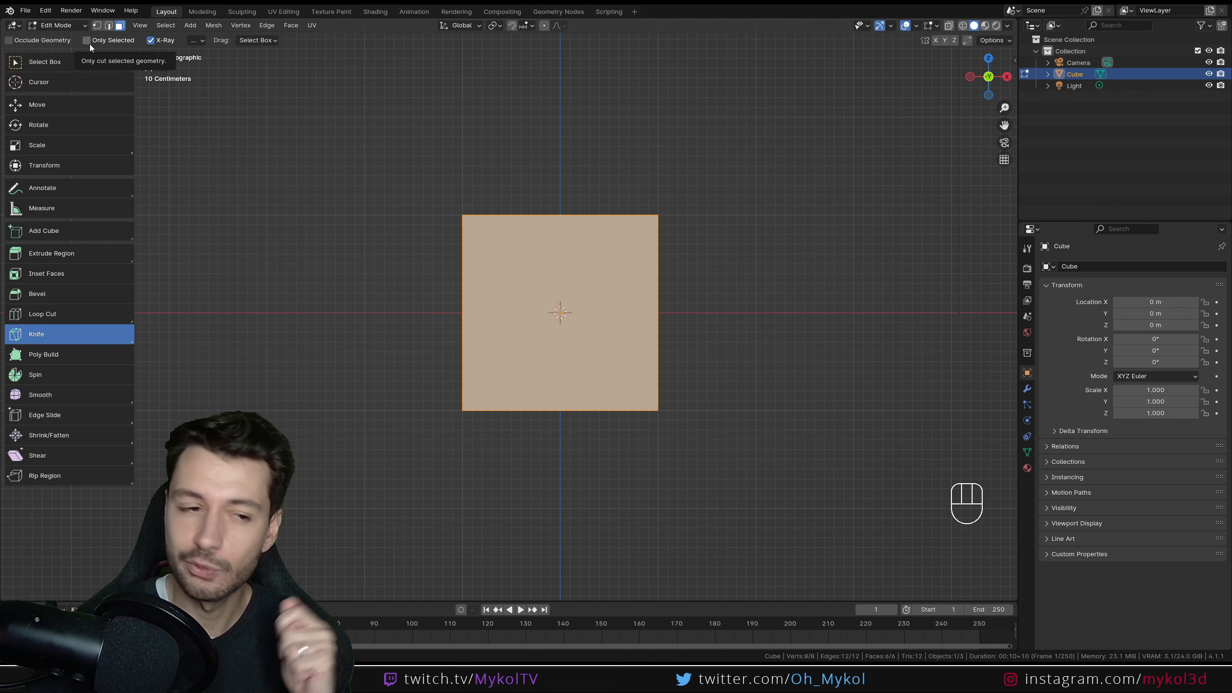
{"action": "left_click_drag", "start_coordinate": [49, 331], "coordinate": [73, 382]}
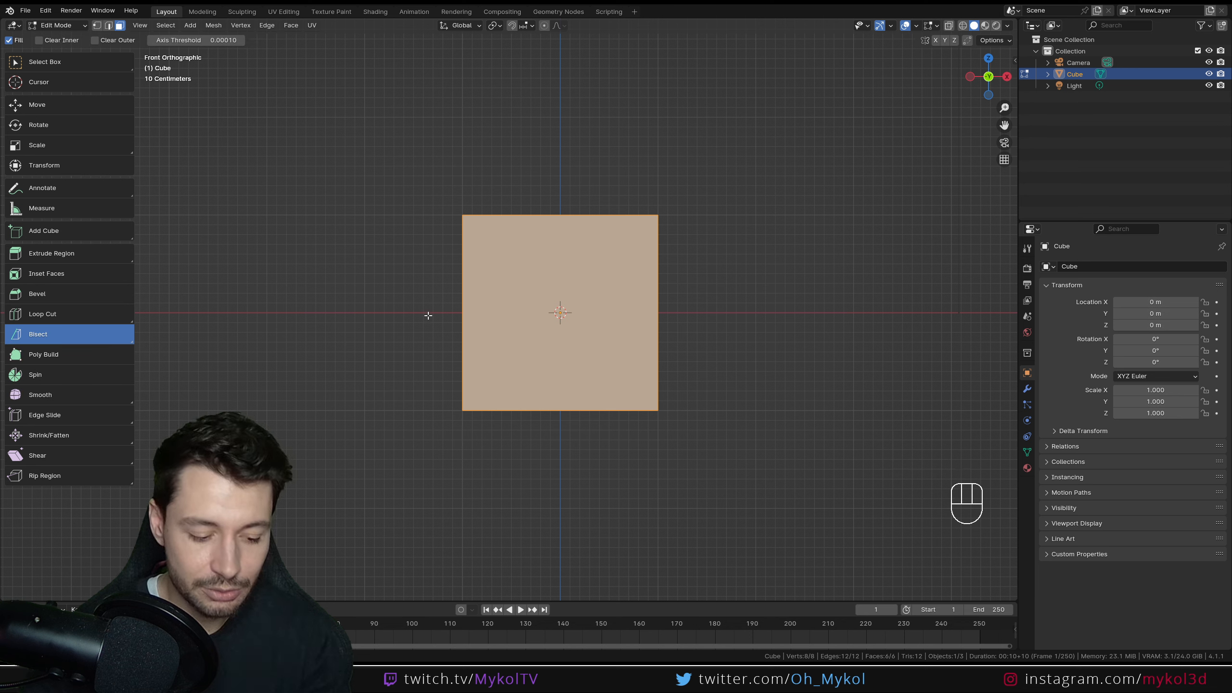
- Deselect all geometry and try to bisect the cube with nothing selected
{"action": "key", "text": "alt+a"}
{"action": "right_click", "coordinate": [538, 328], "text": "shift"}
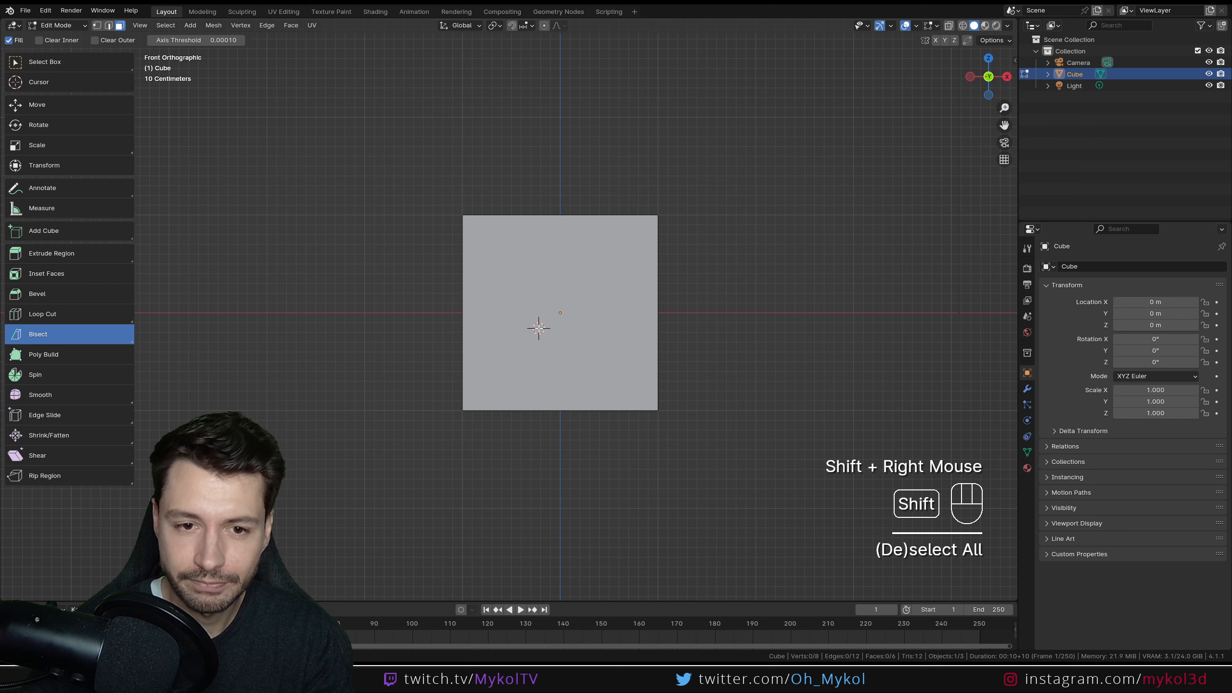
{"action": "left_click", "coordinate": [610, 300], "text": "shift"}
{"action": "key", "text": "alt+a"}
{"action": "left_click", "coordinate": [489, 366]}
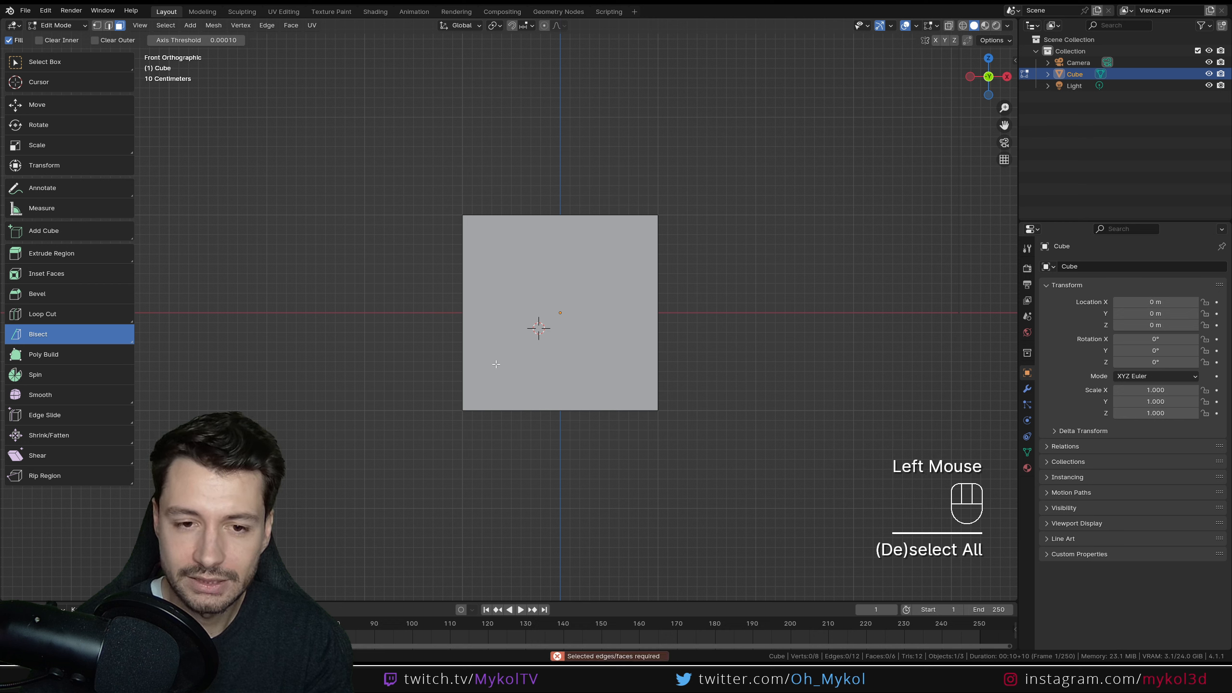
{"action": "left_click", "coordinate": [466, 364]}
{"action": "left_click", "coordinate": [393, 358]}
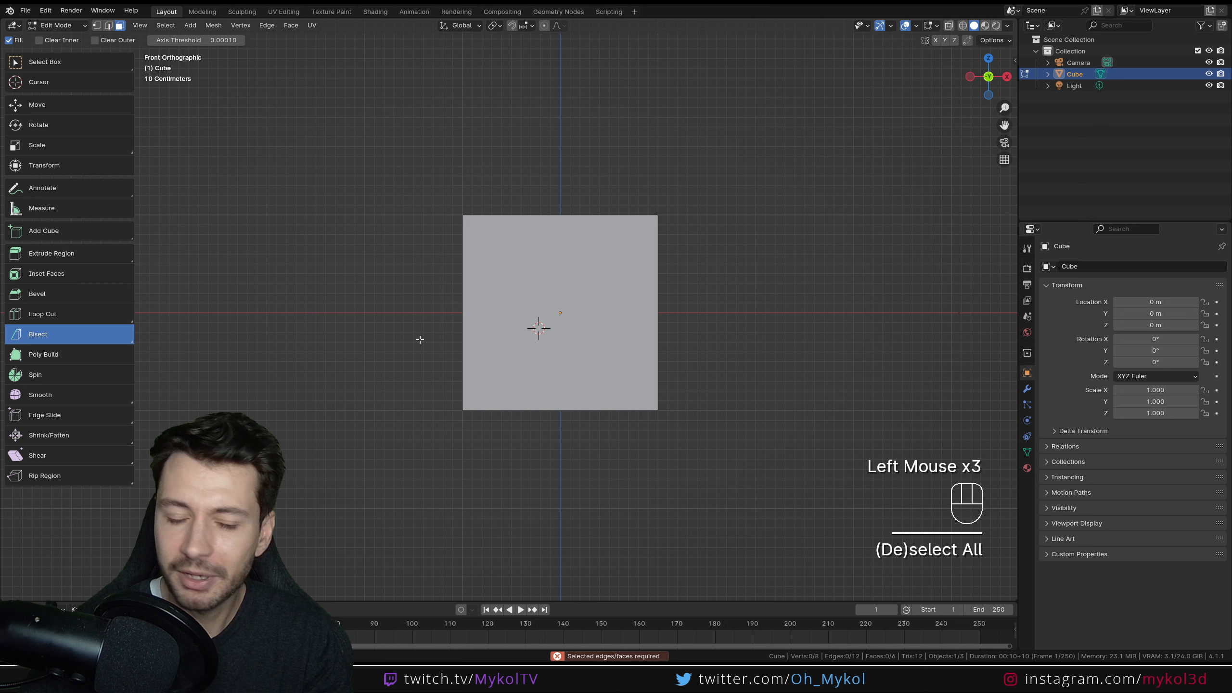
{"action": "left_click", "coordinate": [401, 342]}
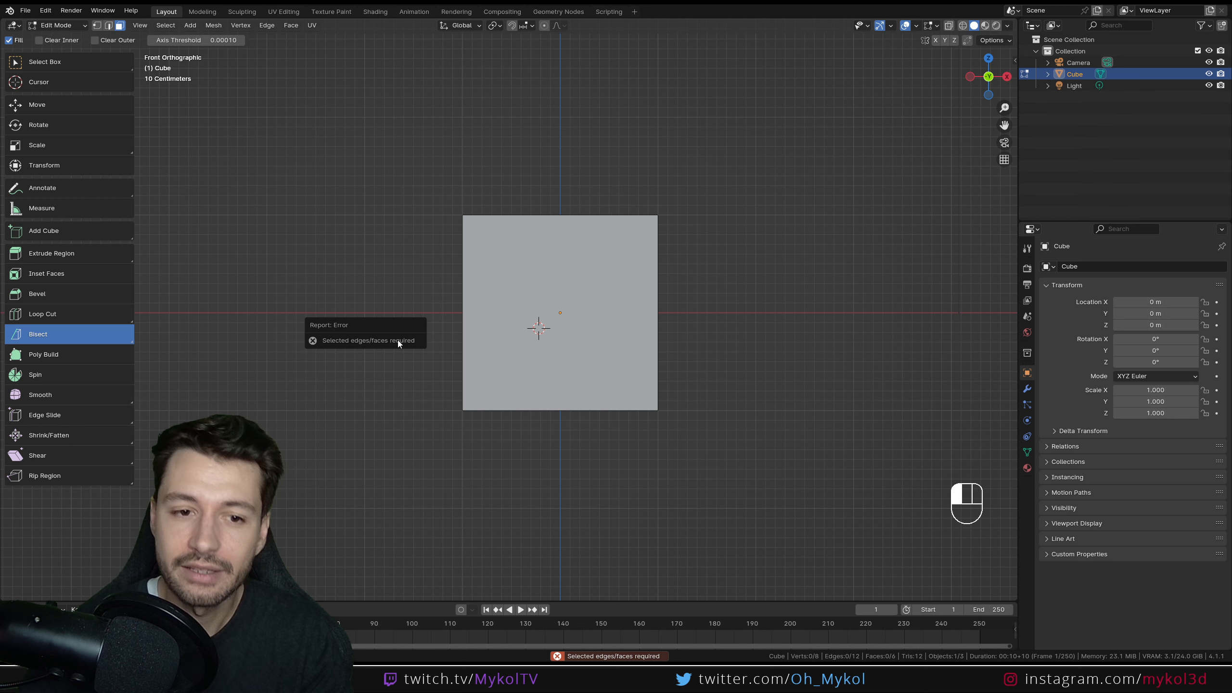
- Select only the cube's front face and the adjacent side face, and bisect them with a gentle upward slope
{"action": "left_click", "coordinate": [580, 314], "text": "shift"}
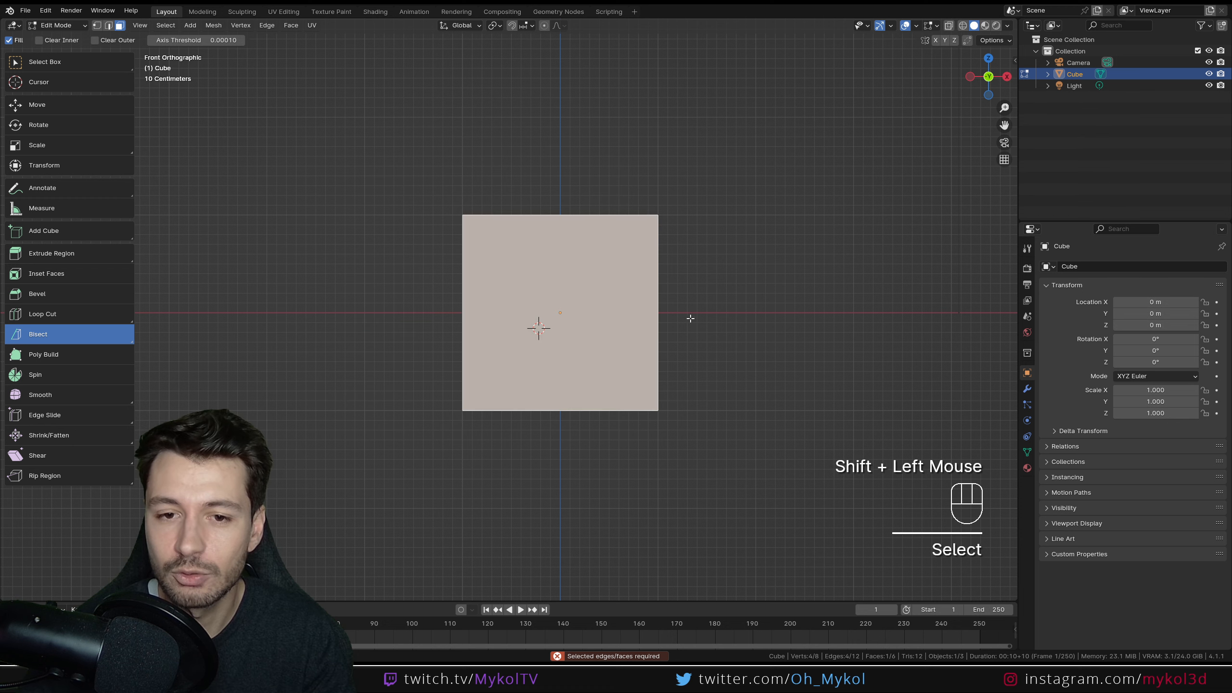
{"action": "middle_click_drag", "start_coordinate": [690, 319], "coordinate": [657, 344]}
{"action": "left_click", "coordinate": [629, 361], "text": "shift"}
{"action": "left_click_drag", "start_coordinate": [383, 388], "coordinate": [635, 320]}
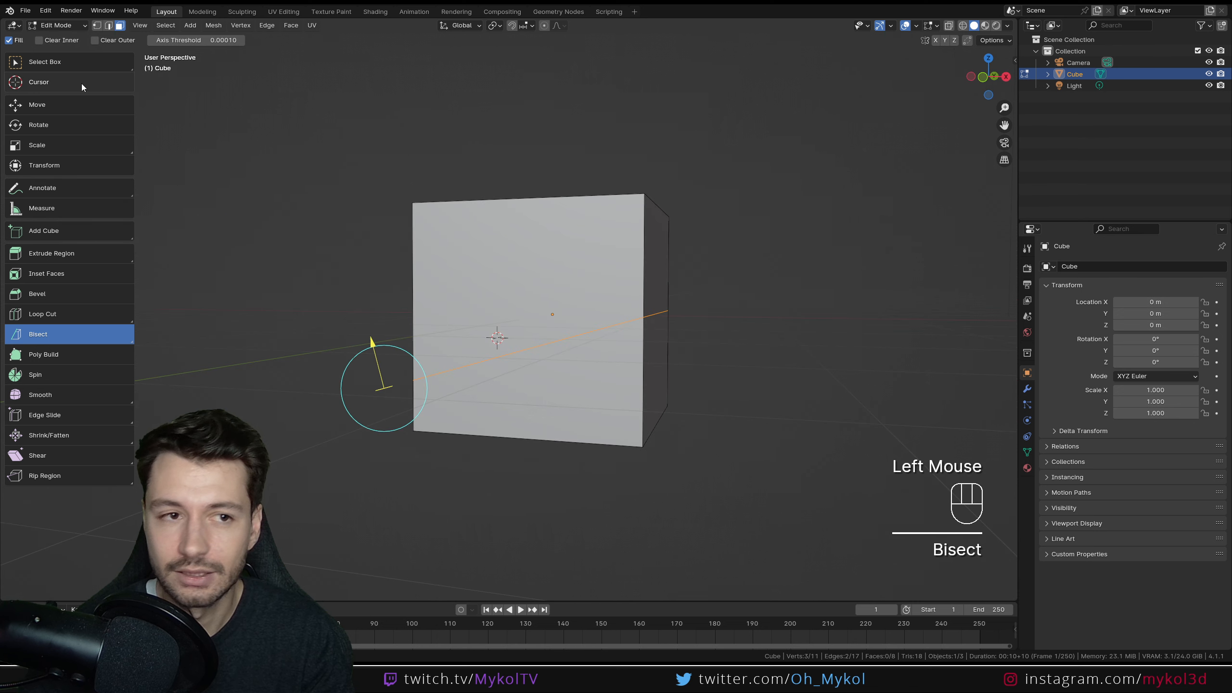
- Activate Select Box and move the bisect plane upward along its normal so the cut passes near the cube's centre
{"action": "left_click", "coordinate": [54, 60]}
{"action": "middle_click_drag", "start_coordinate": [471, 301], "coordinate": [390, 359]}
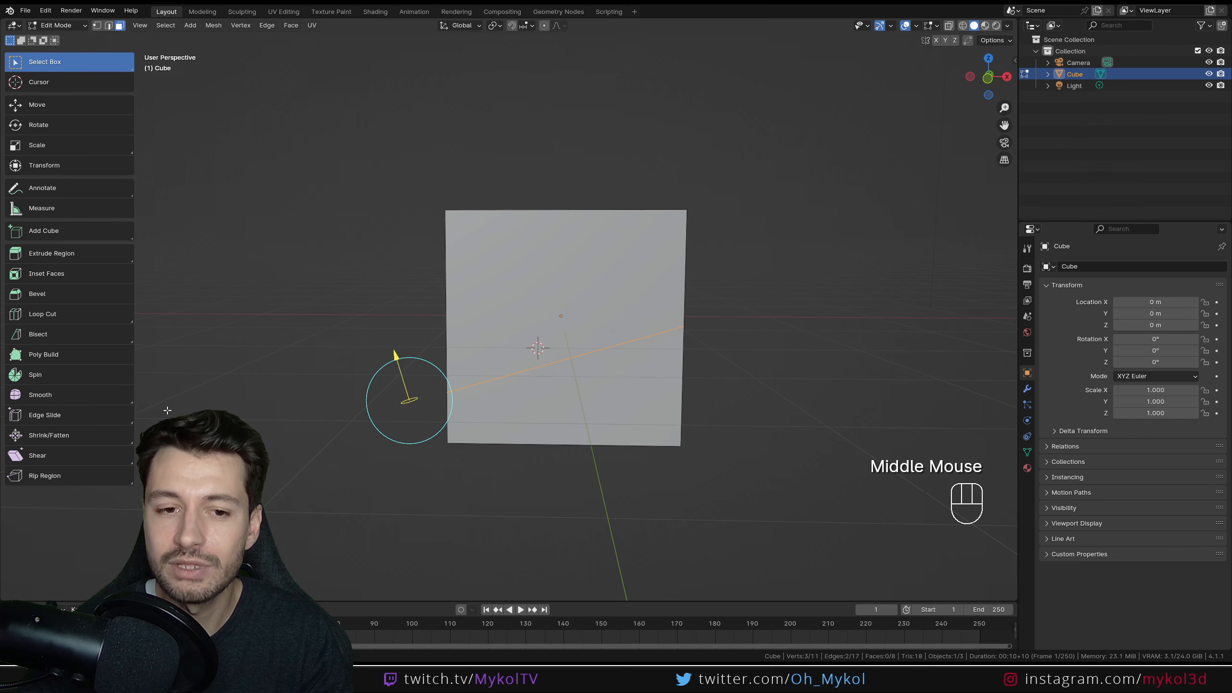
{"action": "left_click", "coordinate": [392, 361]}
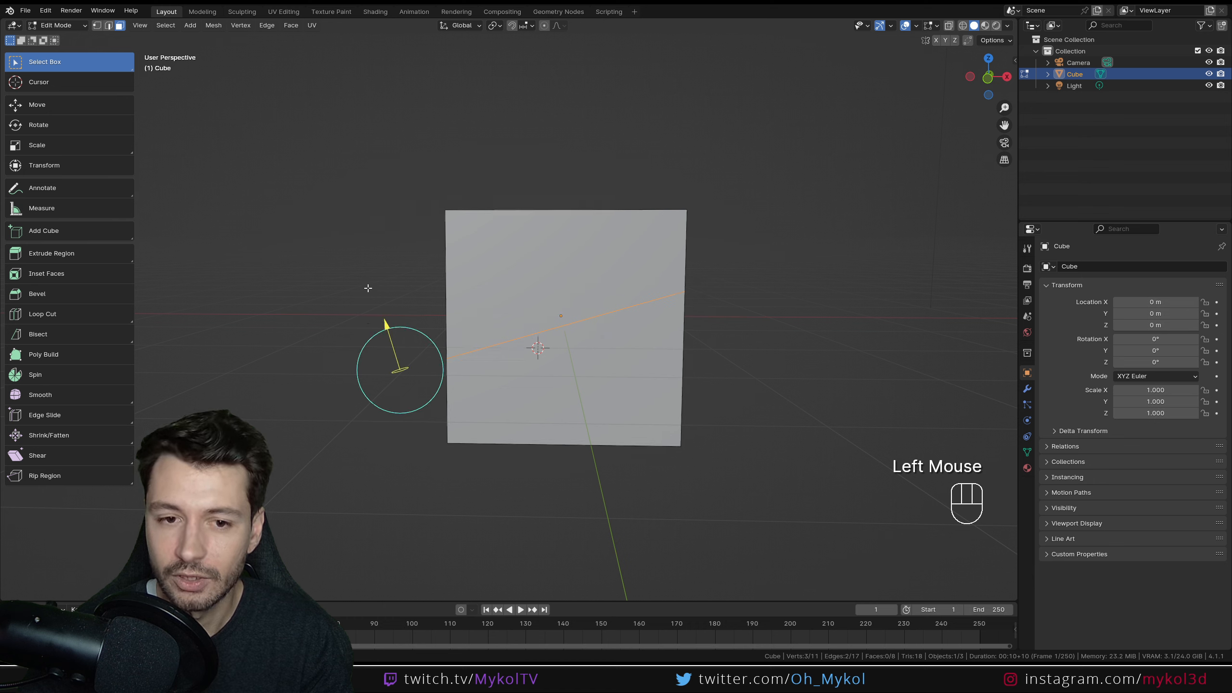
- Undo the accidental deselection and the bisect made on the two selected faces
{"action": "left_click", "coordinate": [402, 283]}
{"action": "key", "text": "ctrl+z"}
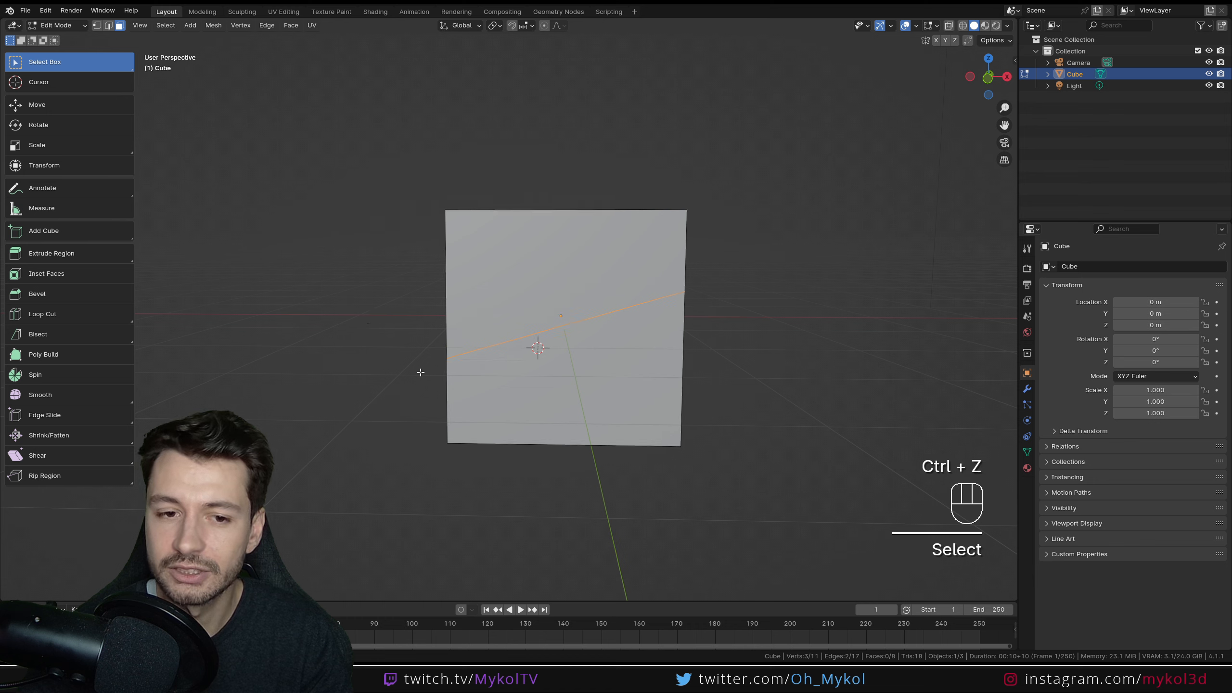
{"action": "key", "text": "x"}
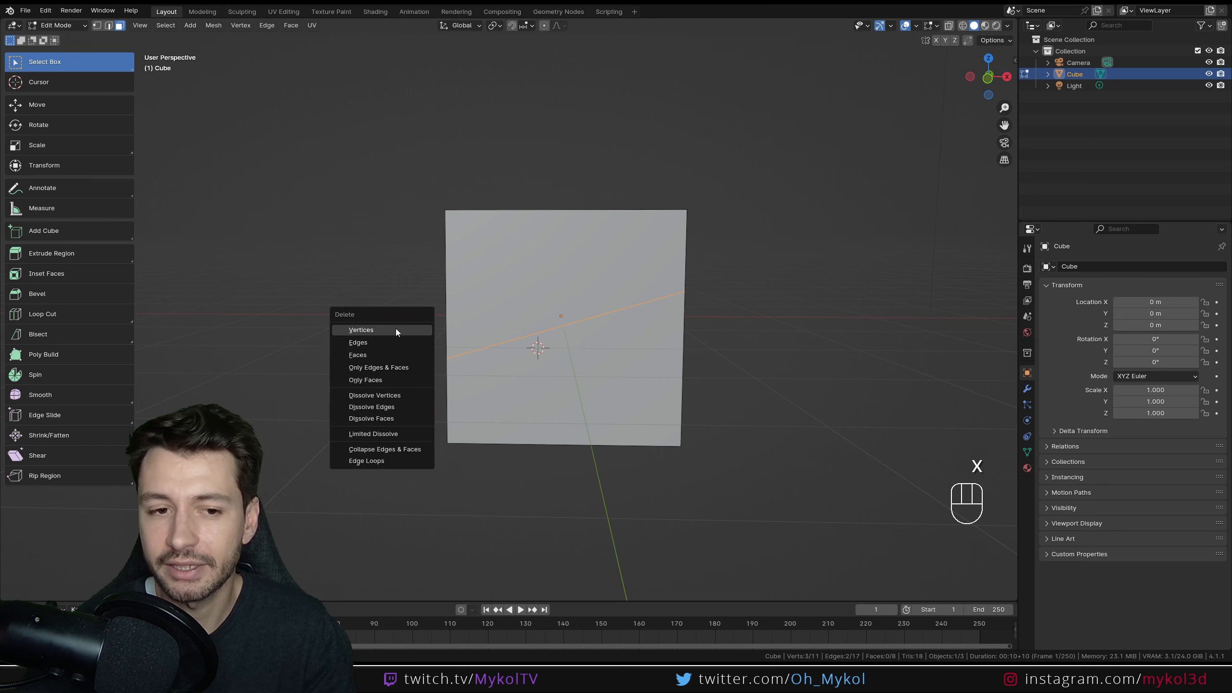
{"action": "key", "text": "ctrl+z"}
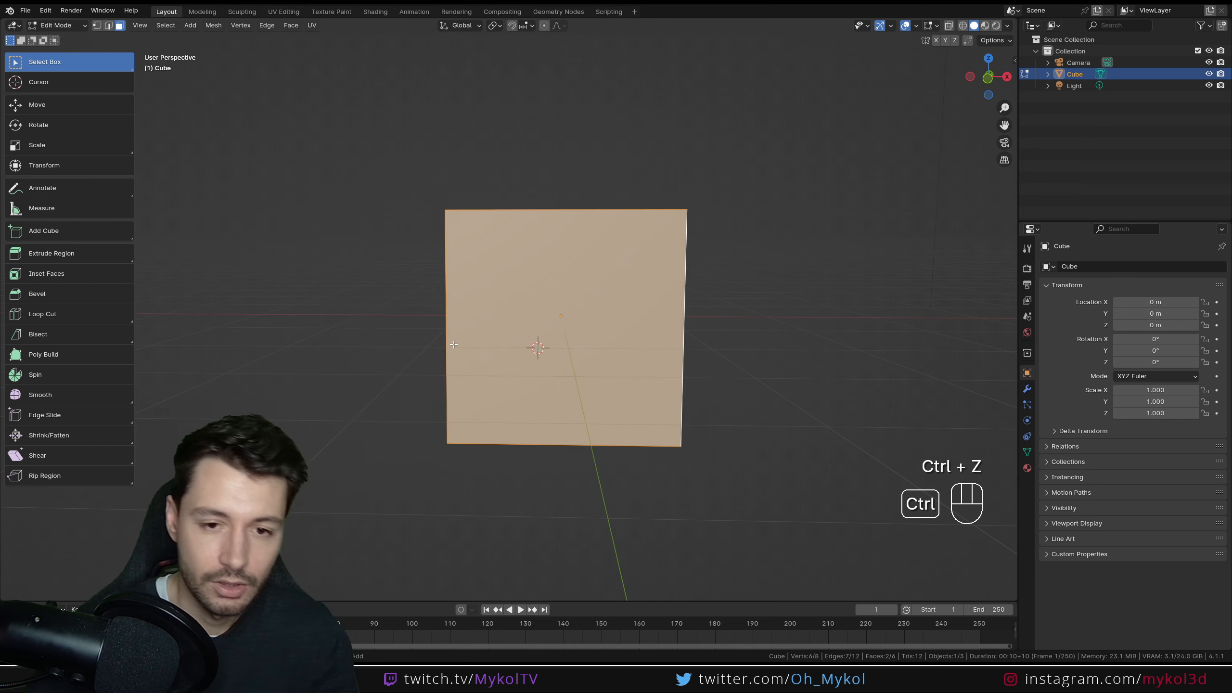
- Select the whole cube and bisect it from the front view with Fill and Clear Inner enabled, sloping upward through its centre
{"action": "key", "text": "KP_1"}
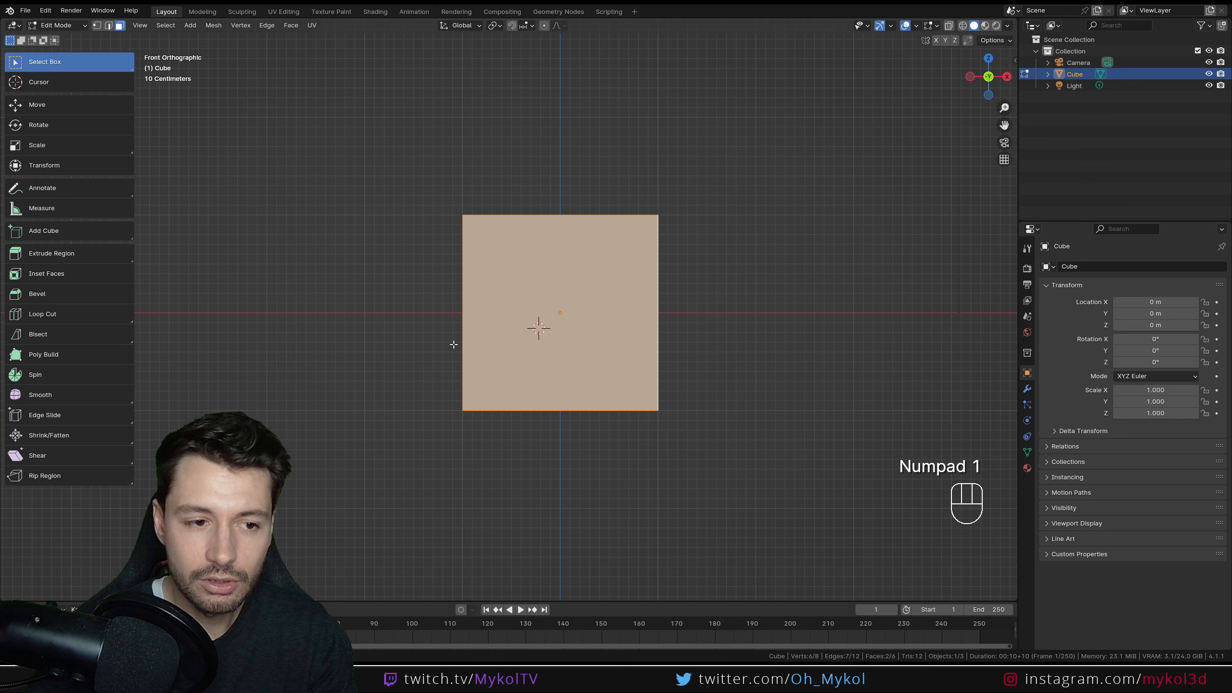
{"action": "left_click", "coordinate": [67, 334]}
{"action": "left_click", "coordinate": [57, 382]}
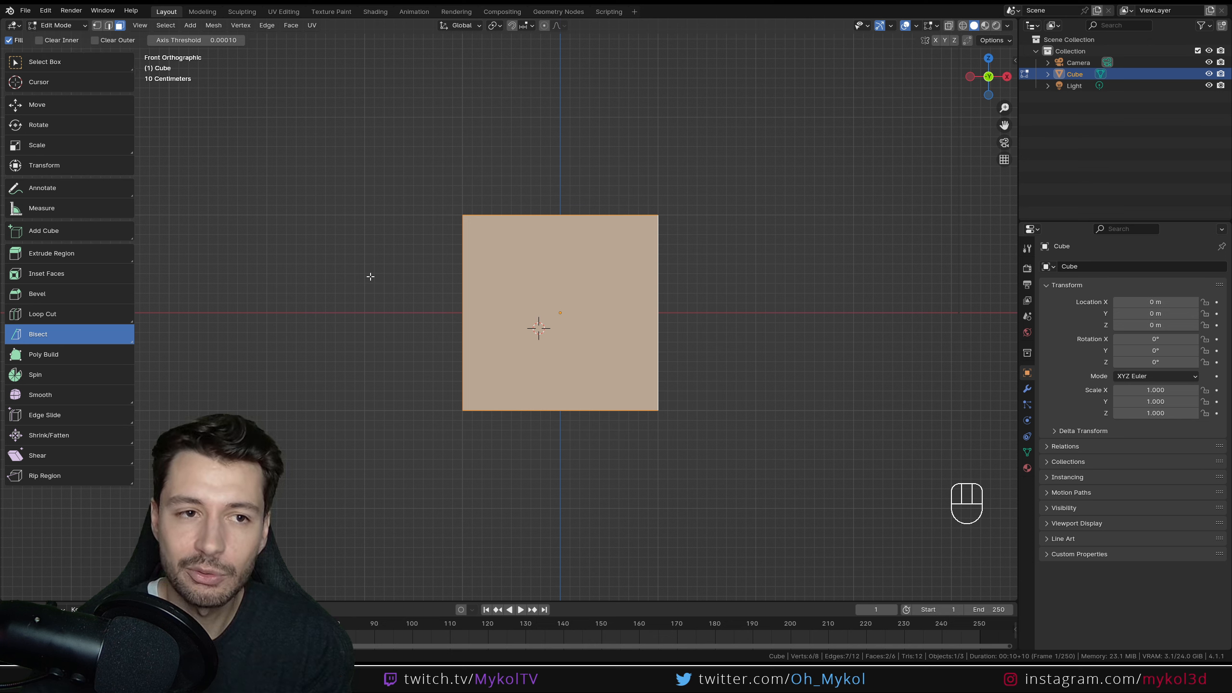
{"action": "key", "text": "a"}
{"action": "middle_click_drag", "start_coordinate": [566, 392], "coordinate": [594, 373]}
{"action": "key", "text": "KP_1"}
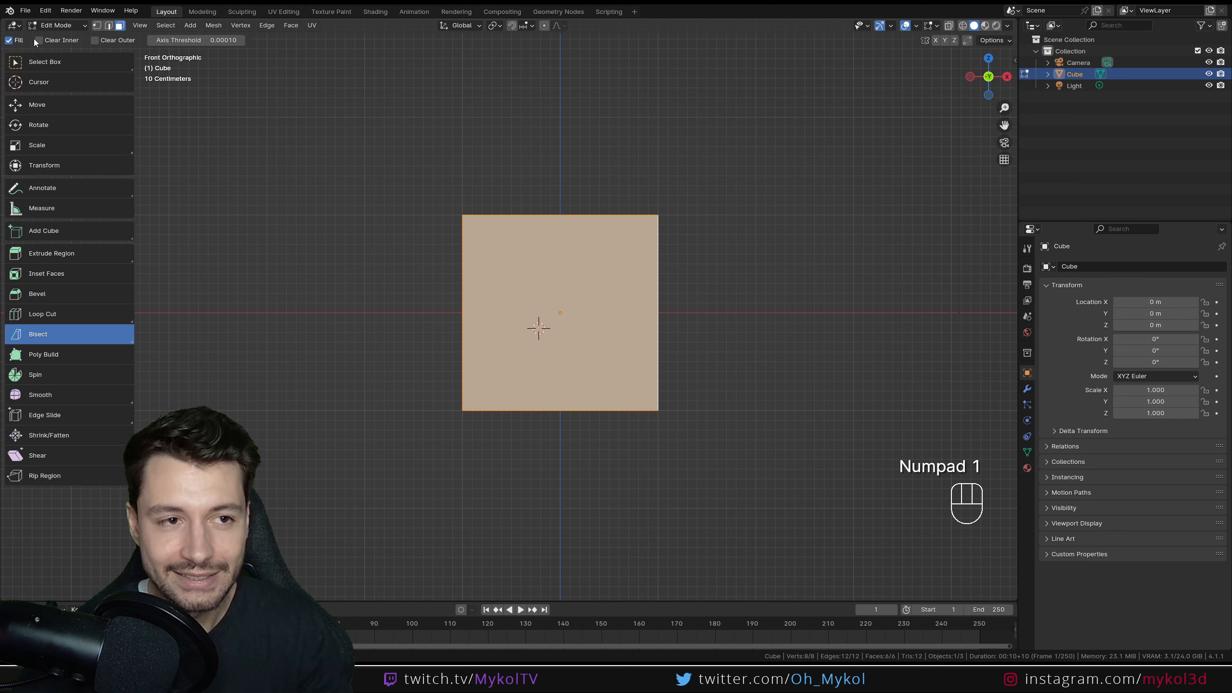
{"action": "left_click_drag", "start_coordinate": [328, 394], "coordinate": [749, 256]}
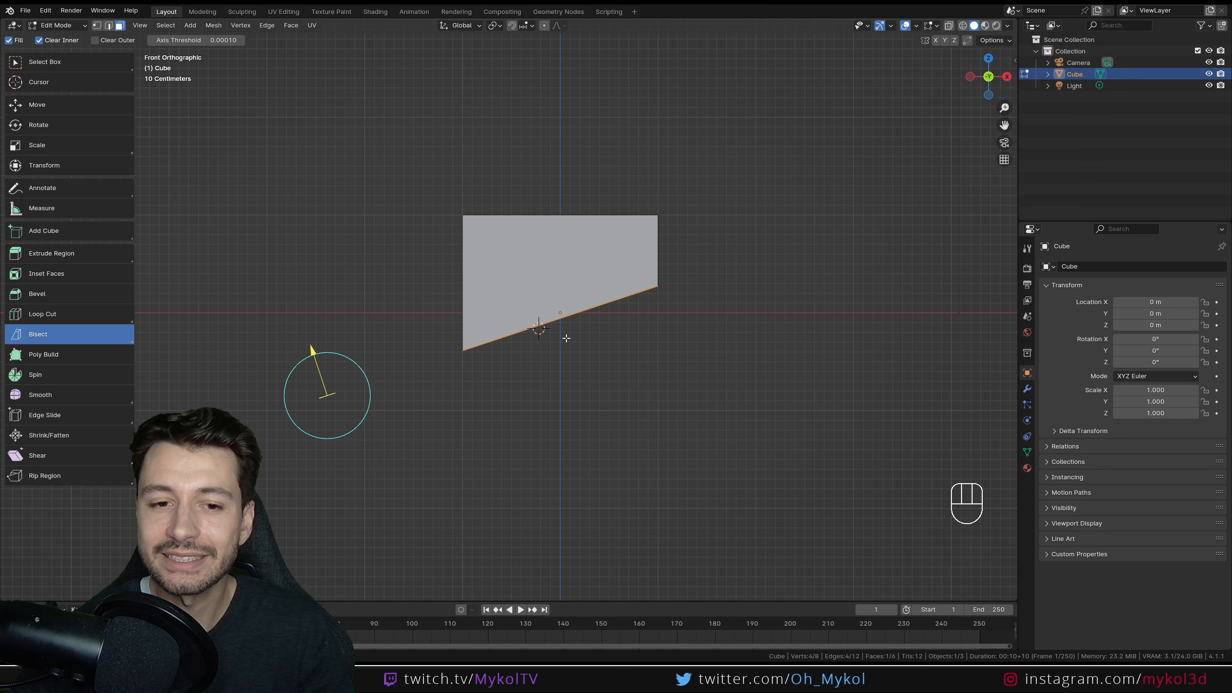
- Turn off Clear Inner for the Bisect tool and expand the settings of the last bisect operation
{"action": "left_click", "coordinate": [40, 40]}
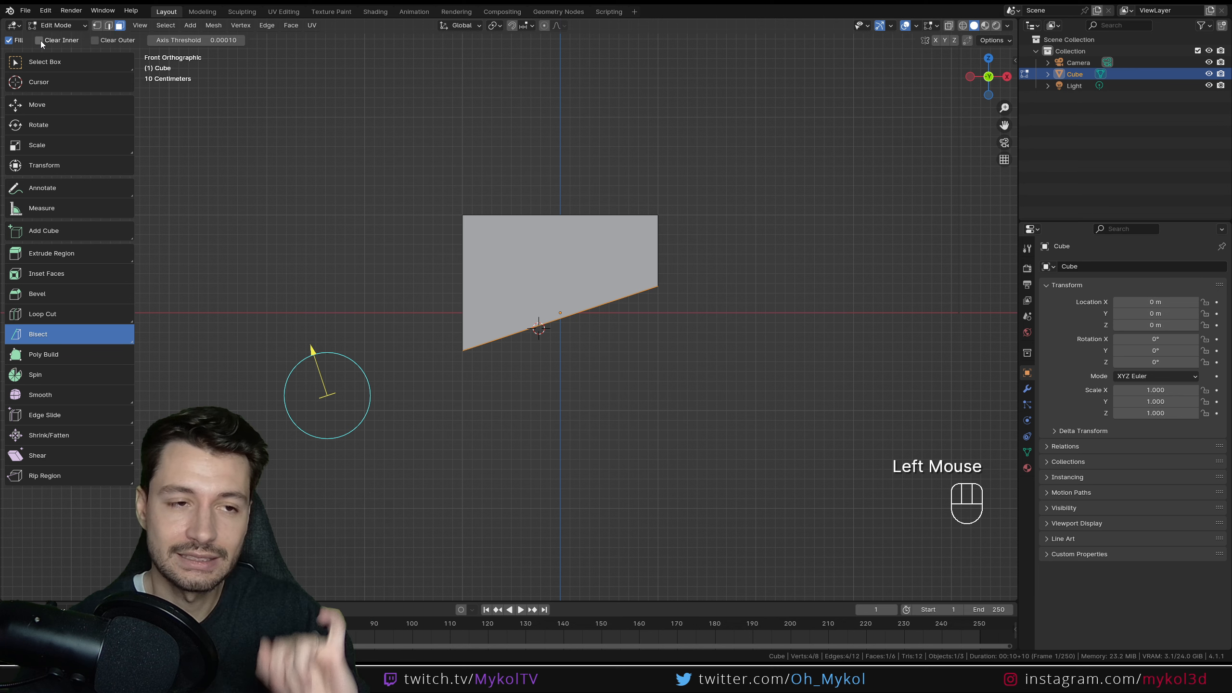
{"action": "left_click", "coordinate": [149, 590]}
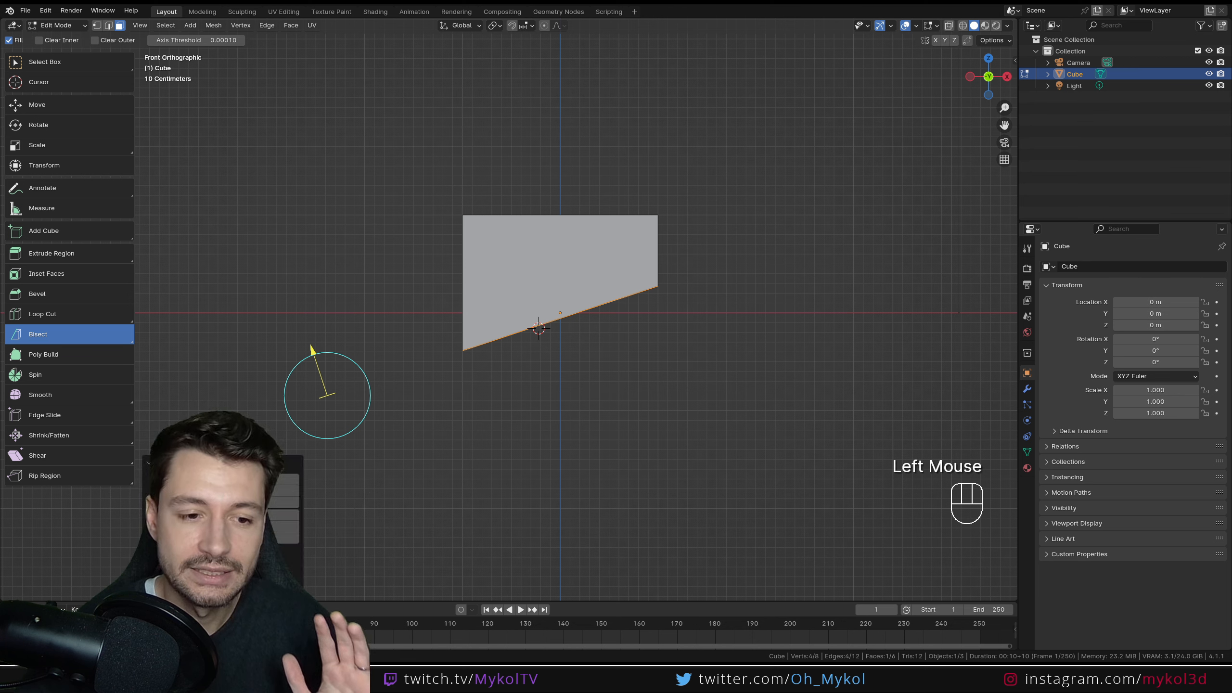
{"action": "left_click", "coordinate": [214, 564]}
{"action": "left_click", "coordinate": [214, 564]}
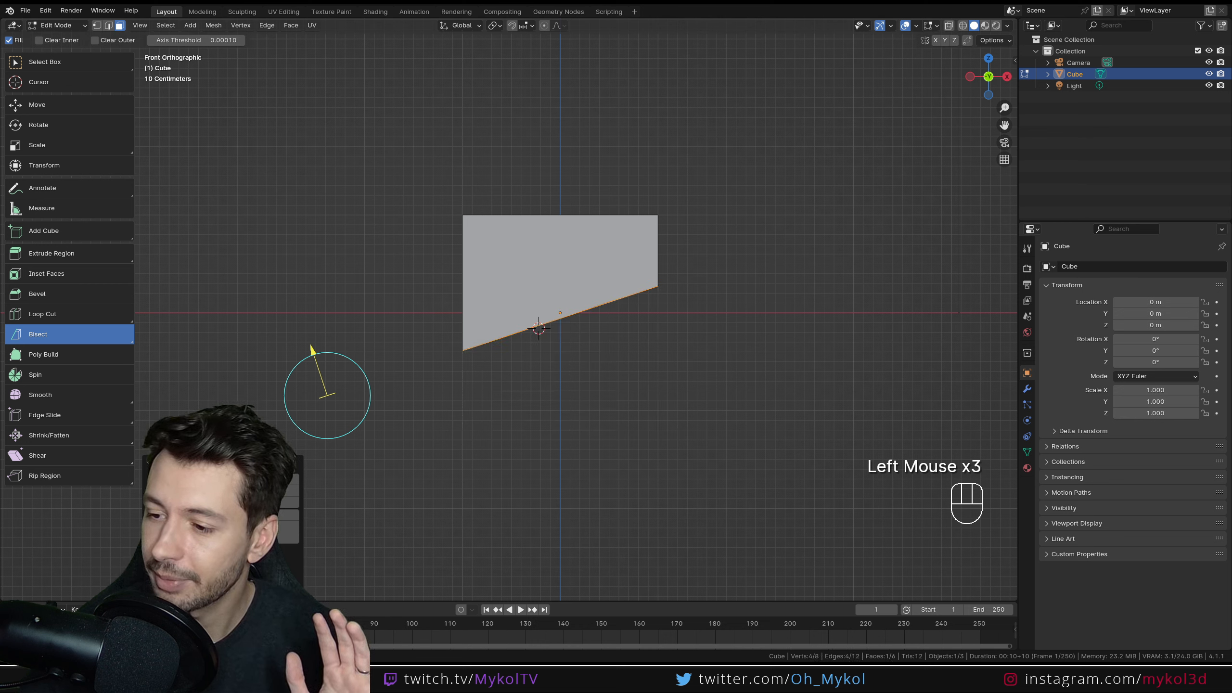
- Toggle Clear Inner on and off for the last bisect, leaving Clear Inner enabled and Fill disabled
{"action": "left_click", "coordinate": [215, 563]}
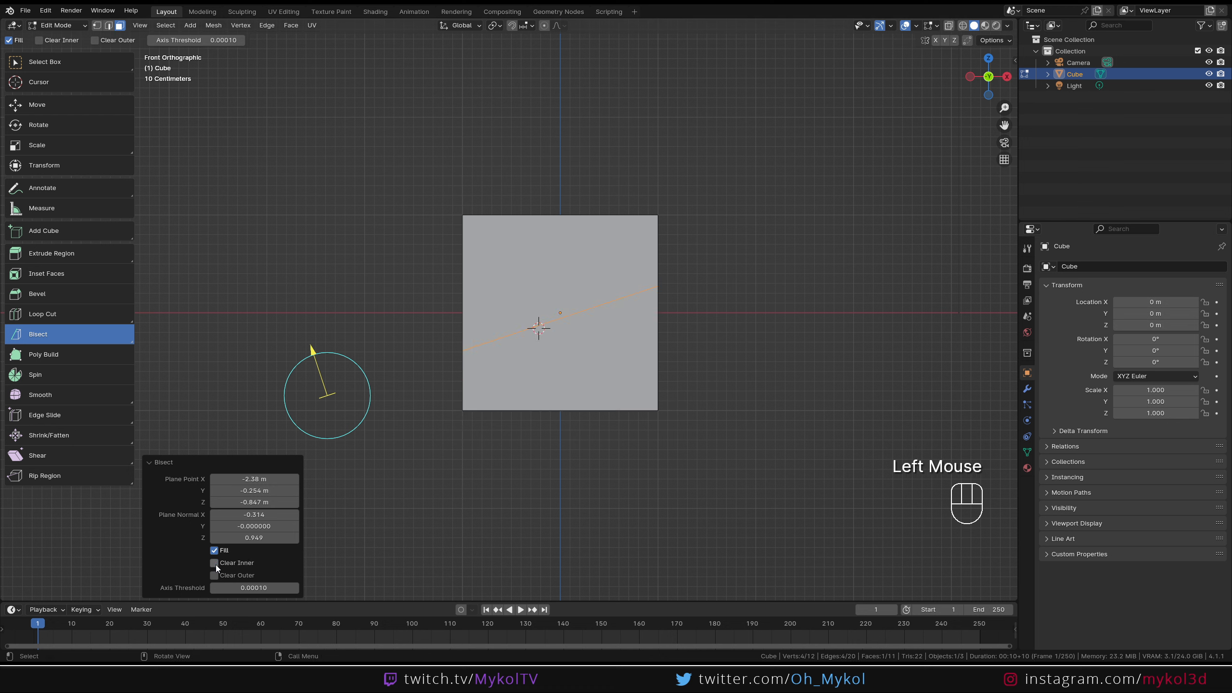
{"action": "left_click", "coordinate": [213, 563]}
{"action": "left_click", "coordinate": [214, 564]}
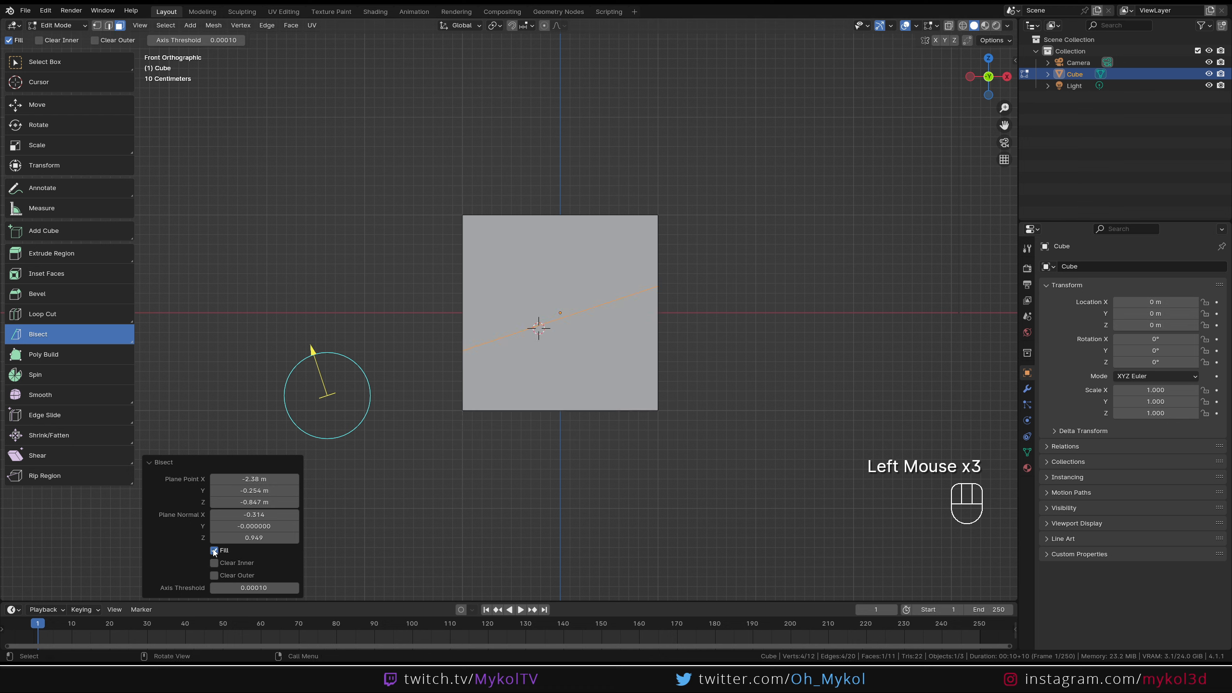
{"action": "left_click", "coordinate": [215, 563]}
{"action": "left_click", "coordinate": [214, 563]}
{"action": "left_click", "coordinate": [214, 563]}
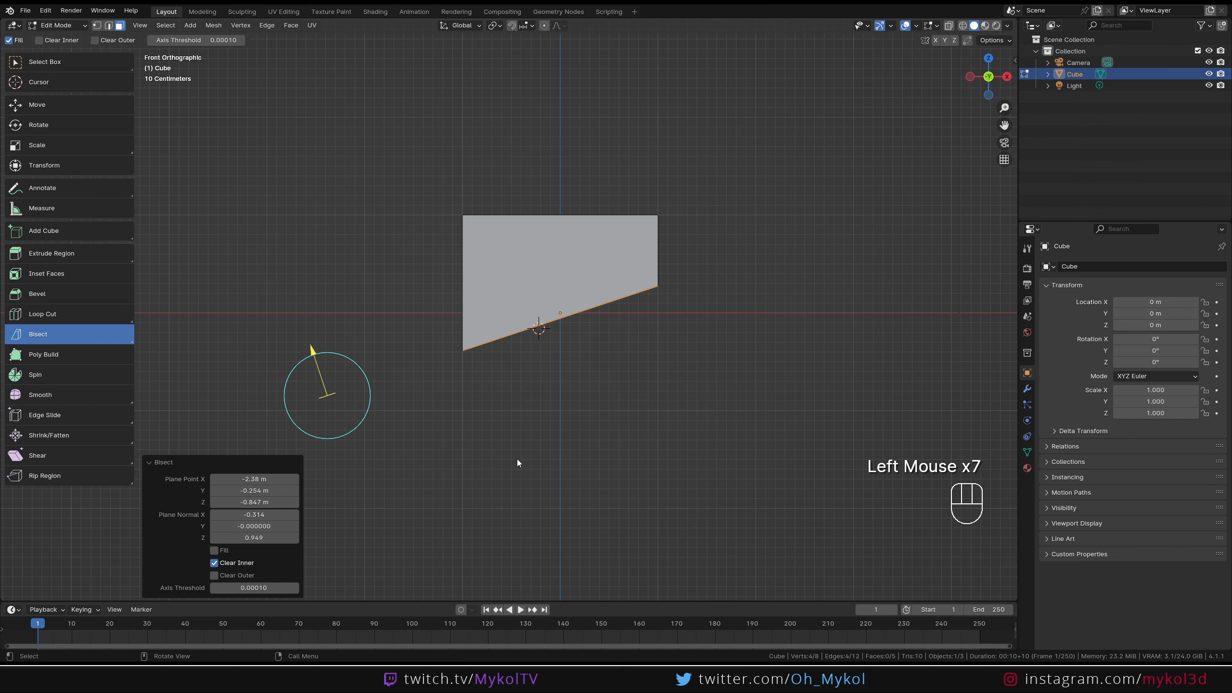
- Compare the open and capped underside of the cut cube by toggling Fill repeatedly, leaving Fill enabled
{"action": "middle_click_drag", "start_coordinate": [517, 460], "coordinate": [457, 430]}
{"action": "left_click", "coordinate": [214, 550]}
{"action": "left_click", "coordinate": [213, 550]}
{"action": "left_click", "coordinate": [214, 550]}
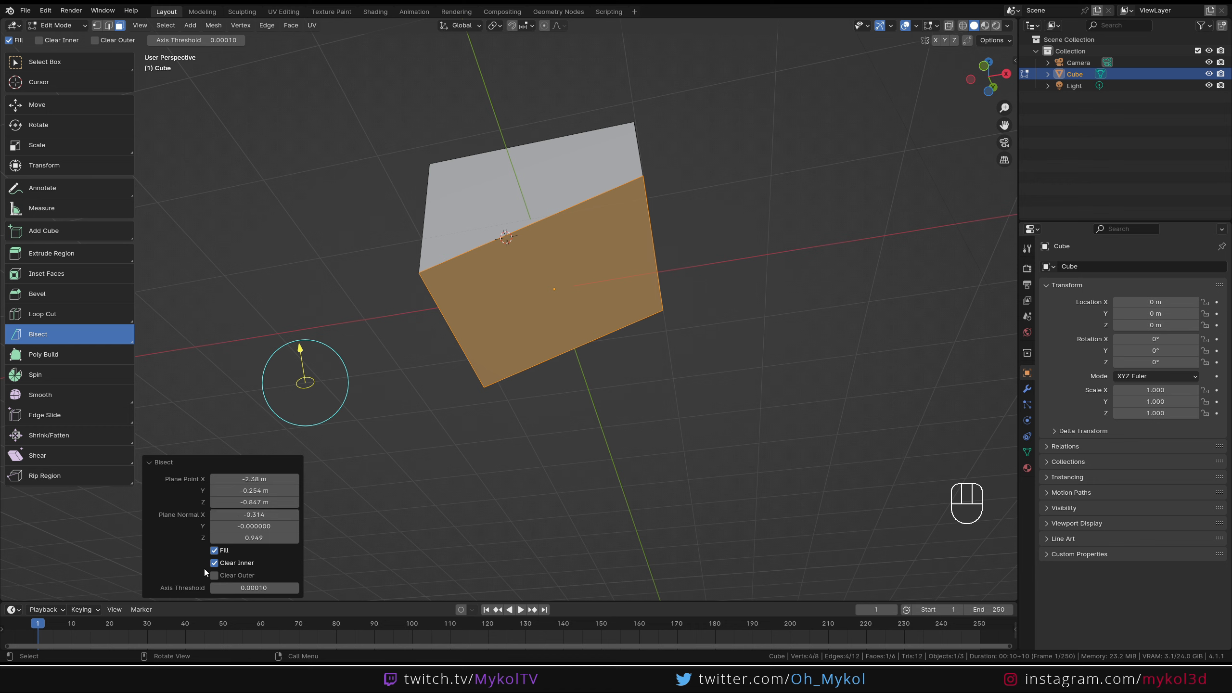
{"action": "left_click", "coordinate": [214, 551]}
{"action": "left_click", "coordinate": [213, 550]}
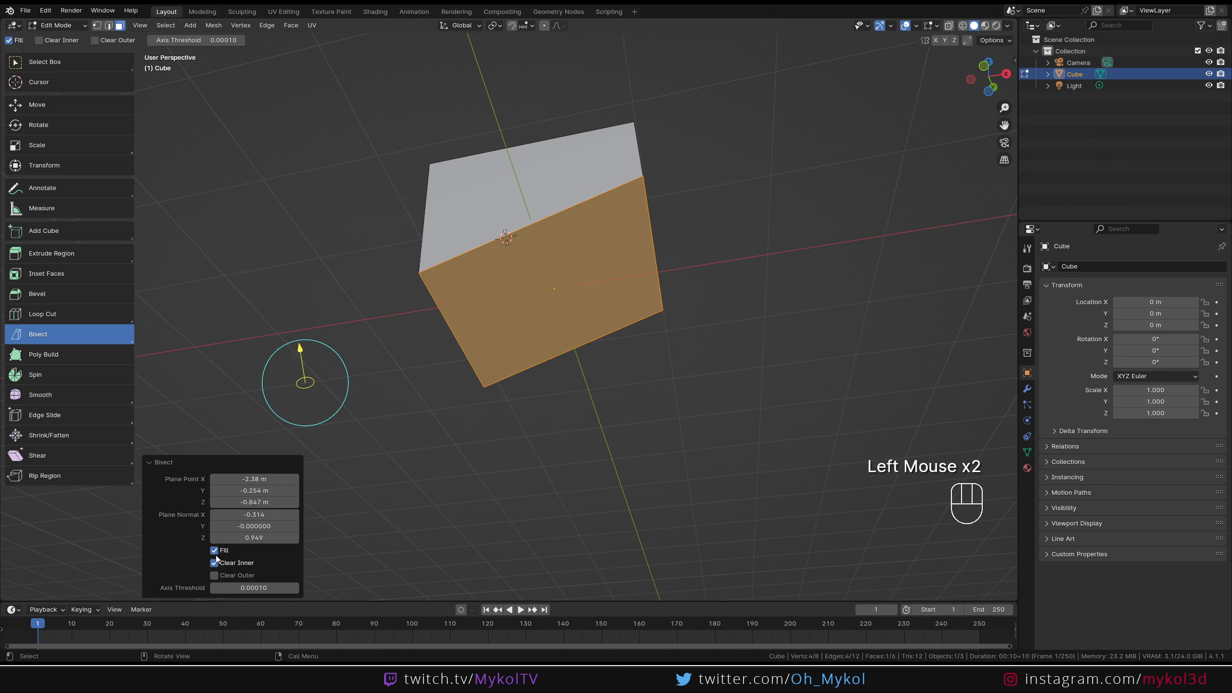
{"action": "left_click", "coordinate": [213, 550]}
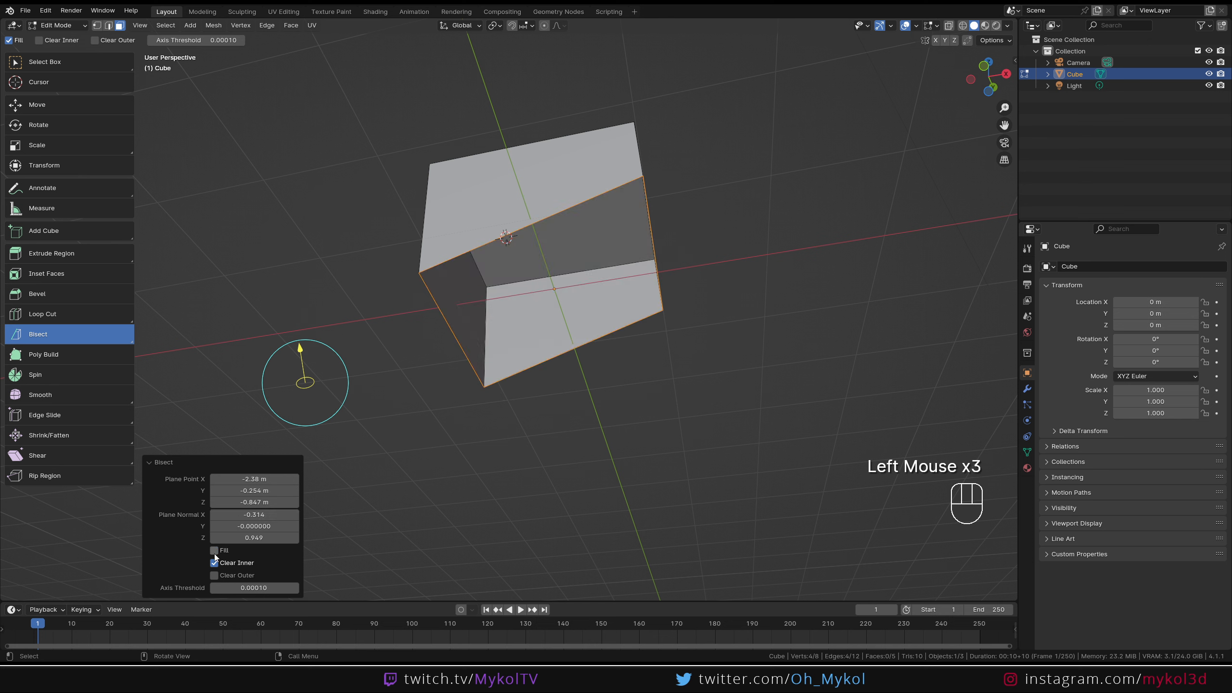
{"action": "left_click", "coordinate": [214, 551]}
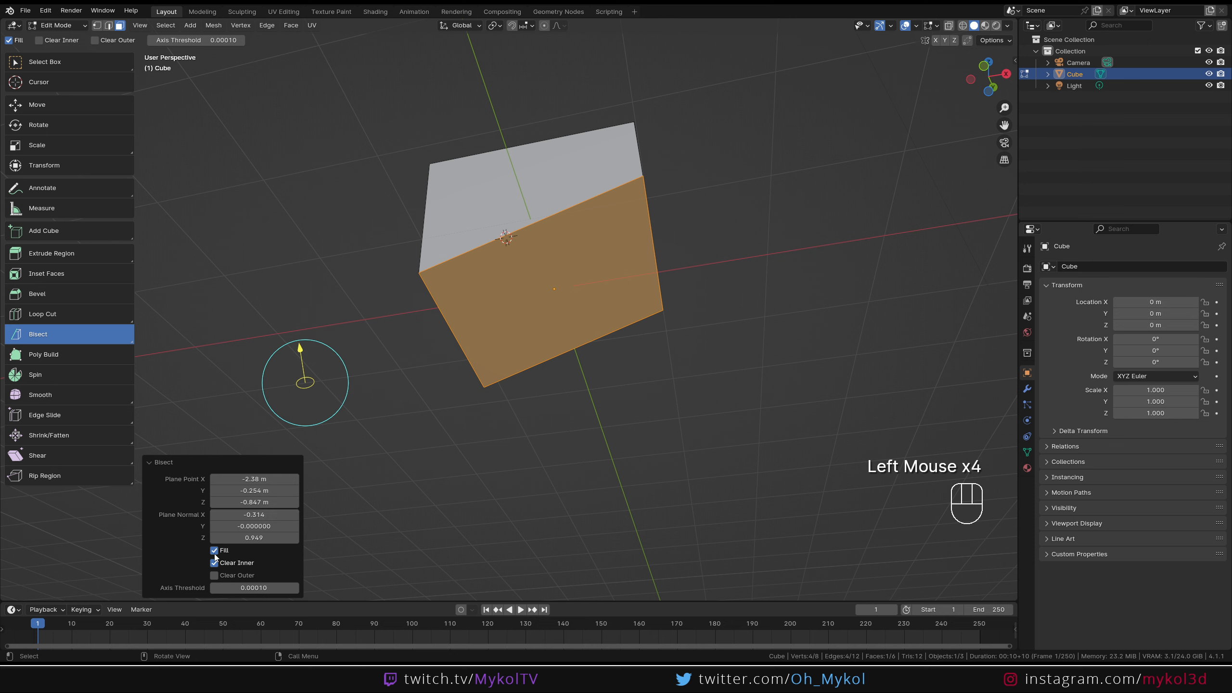
- Toggle Clear Inner off and back on, and enable Clear Outer so only the filled cut face remains
{"action": "left_click", "coordinate": [214, 564]}
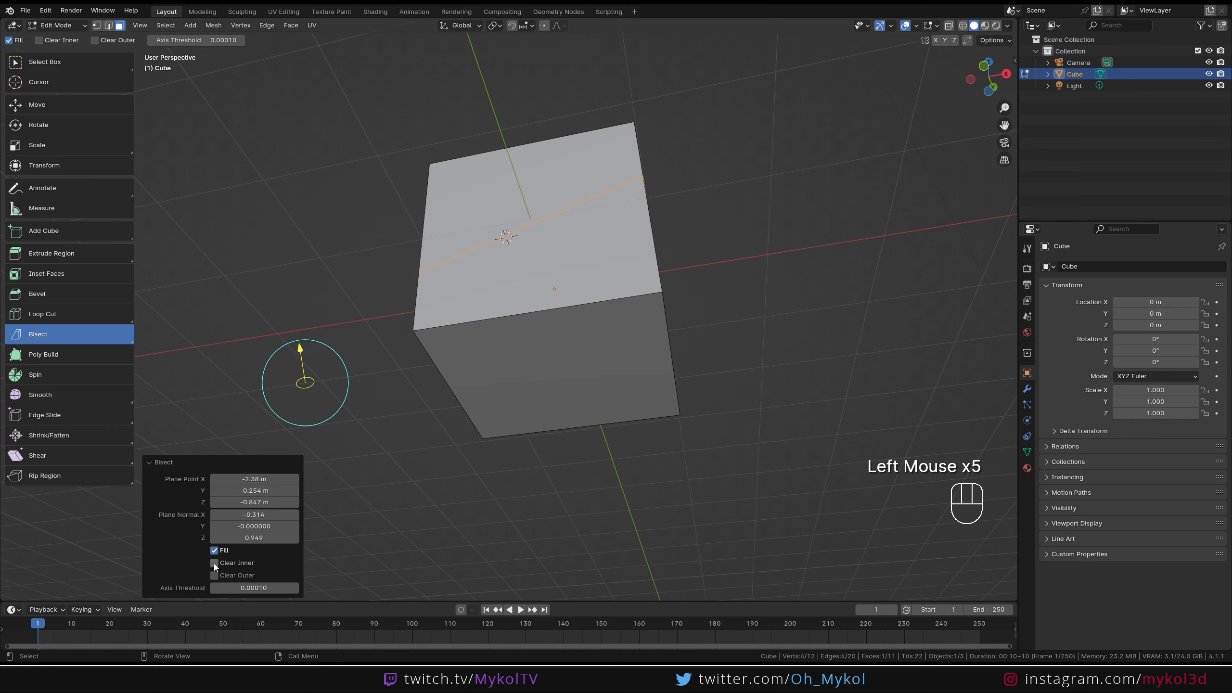
{"action": "left_click", "coordinate": [214, 563]}
{"action": "left_click", "coordinate": [214, 576]}
{"action": "middle_click_drag", "start_coordinate": [369, 388], "coordinate": [404, 432]}
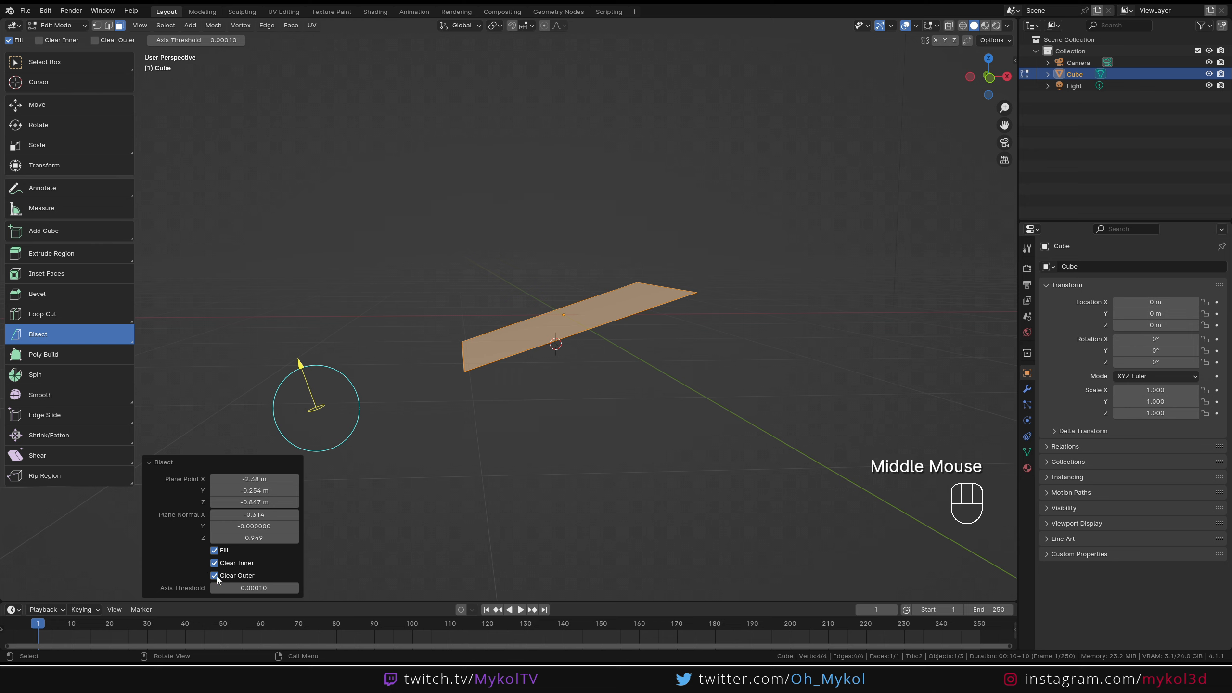
- Alternate Clear Inner and Clear Outer to compare the two halves, leaving Fill and Clear Inner on and Clear Outer off
{"action": "left_click", "coordinate": [214, 551]}
{"action": "left_click", "coordinate": [214, 551]}
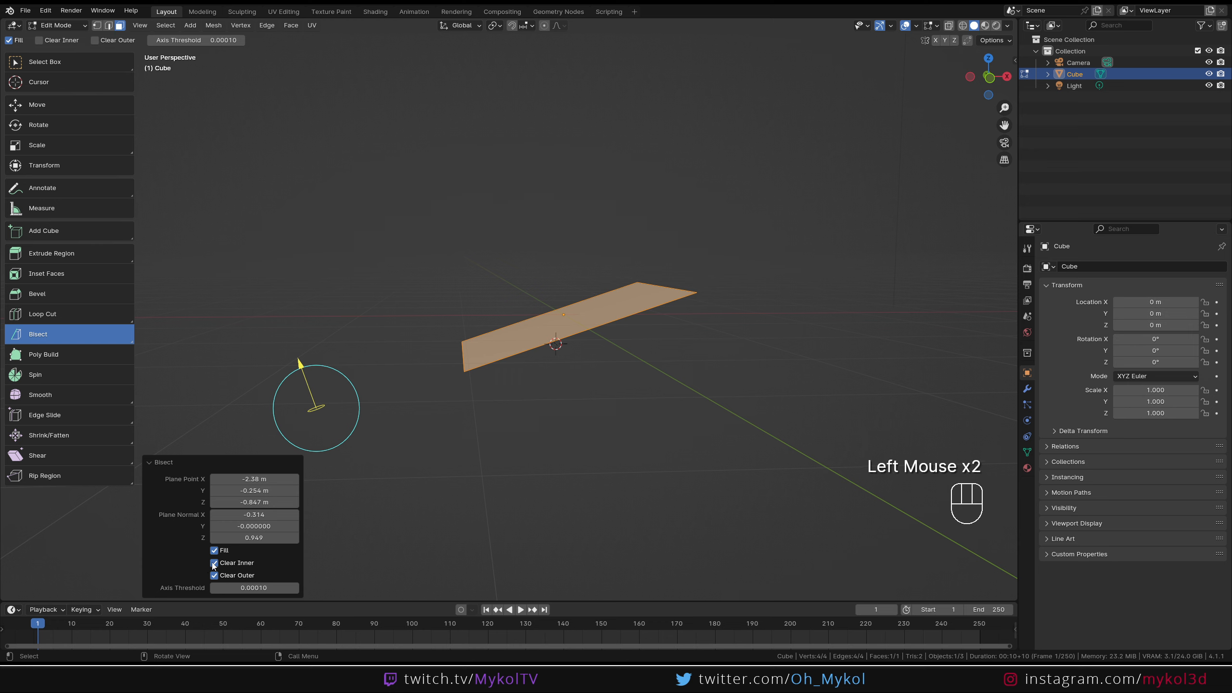
{"action": "left_click", "coordinate": [214, 563]}
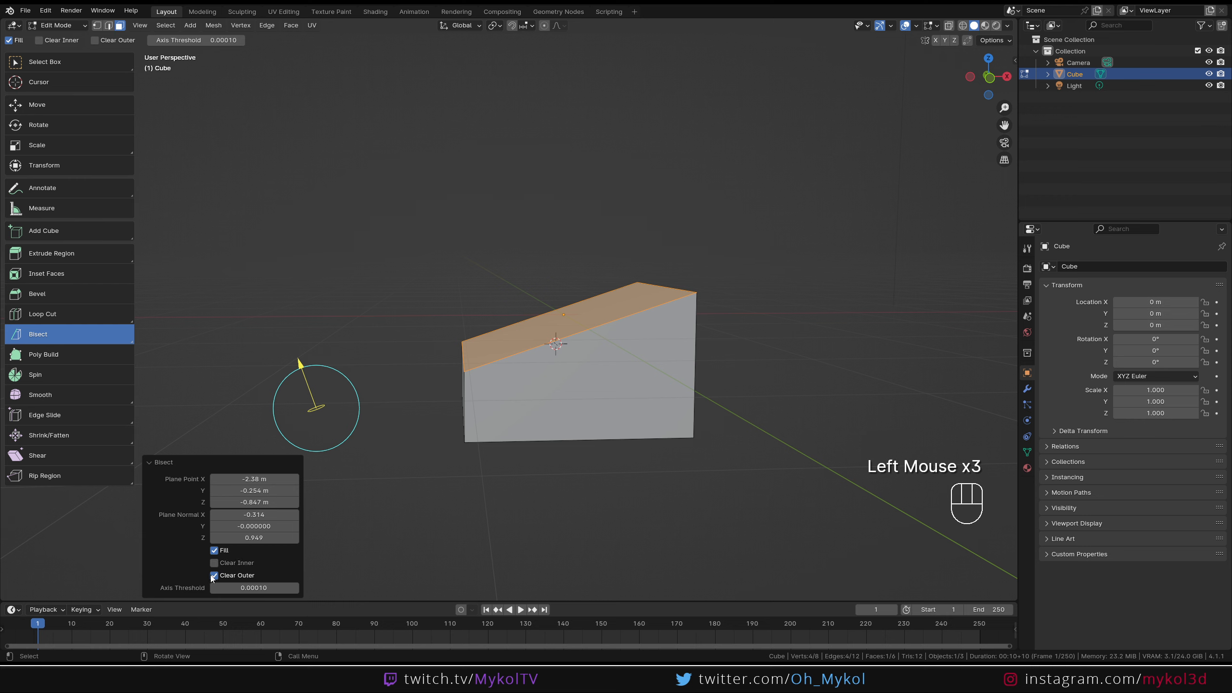
{"action": "left_click", "coordinate": [214, 575]}
{"action": "left_click", "coordinate": [214, 575]}
{"action": "left_click", "coordinate": [214, 563]}
{"action": "left_click", "coordinate": [214, 576]}
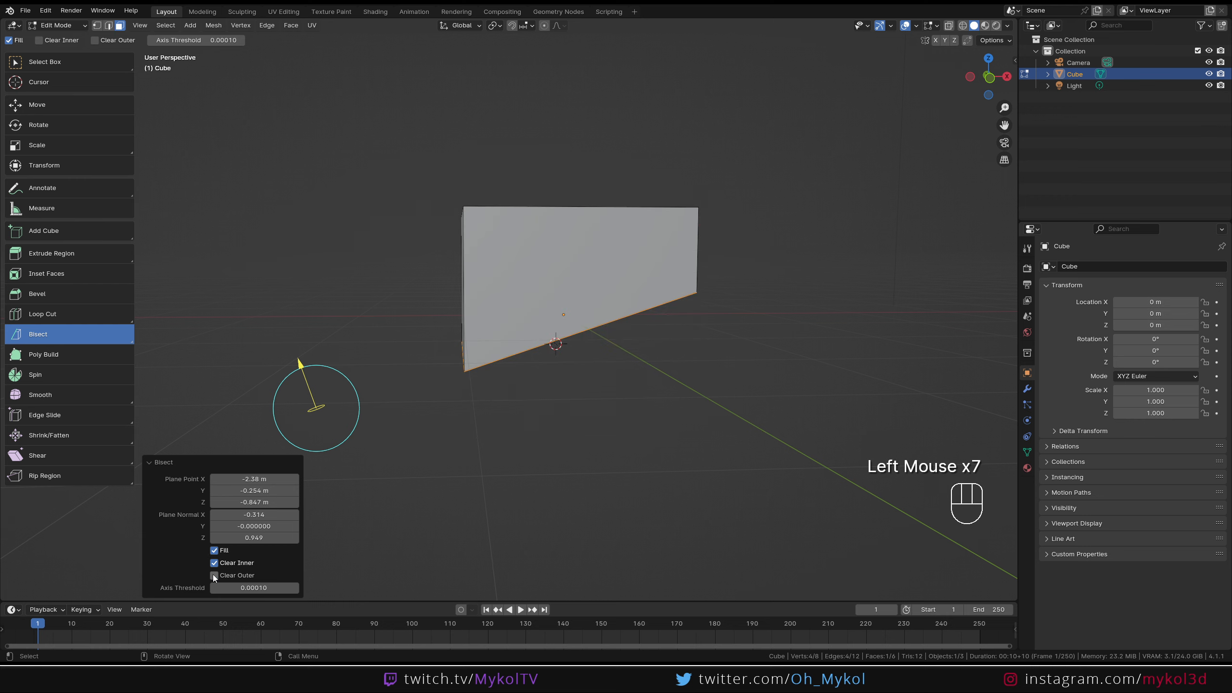
- Set the last bisect to Clear Outer only, with Clear Inner and Fill disabled, and inspect the open lower half
{"action": "left_click", "coordinate": [214, 575]}
{"action": "left_click", "coordinate": [214, 563]}
{"action": "left_click", "coordinate": [213, 550]}
{"action": "middle_click_drag", "start_coordinate": [451, 468], "coordinate": [437, 403]}
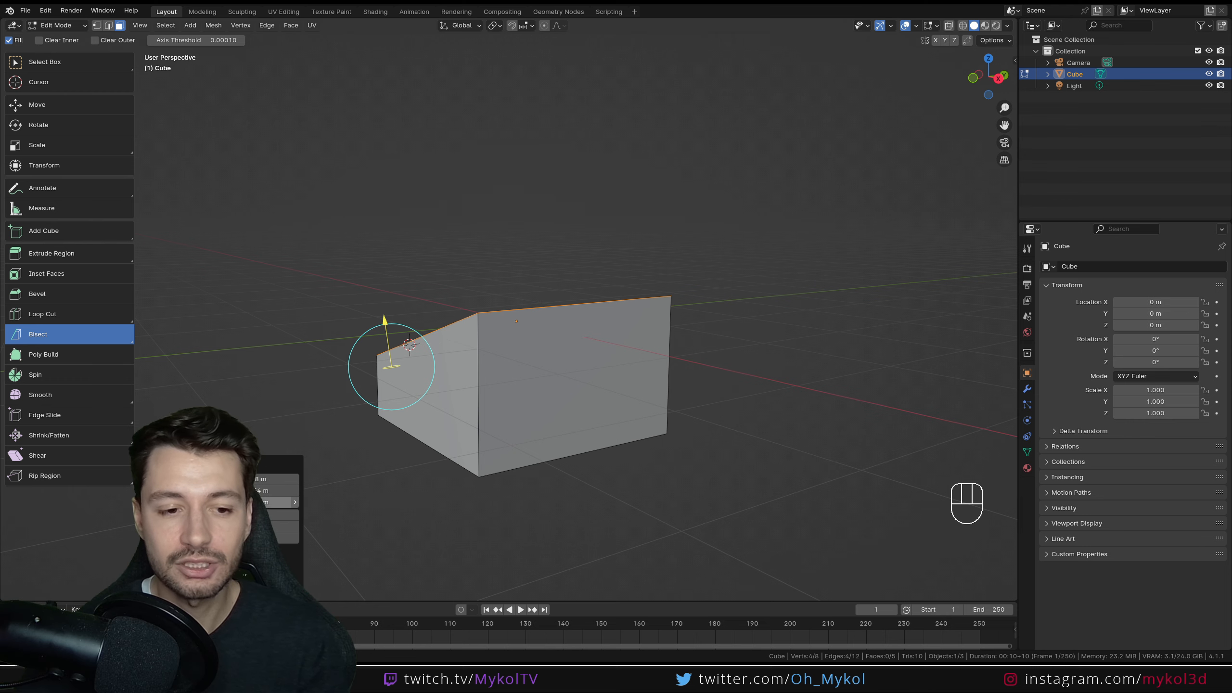
{"action": "middle_click_drag", "start_coordinate": [165, 185], "coordinate": [410, 233]}
- Undo the last bisect and cut the cube again from the front view with Fill and Clear Outer enabled, sloping down toward positive X
{"action": "key", "text": "ctrl+z"}
{"action": "key", "text": "KP_1"}
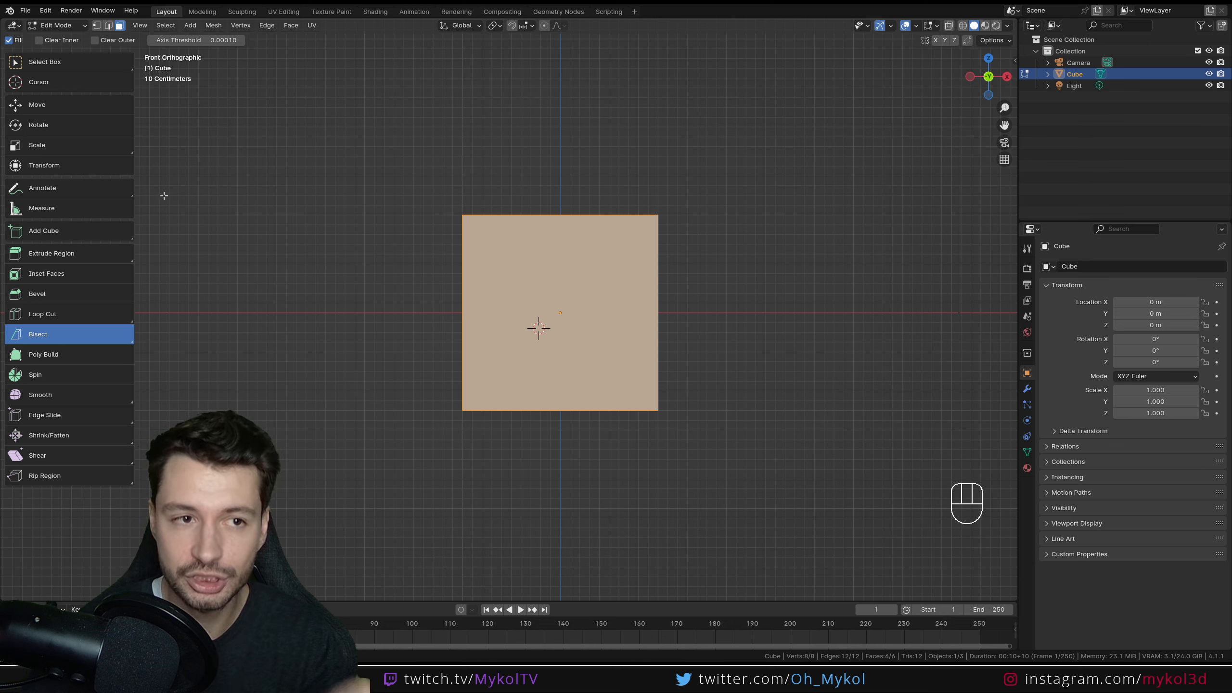
{"action": "left_click_drag", "start_coordinate": [353, 247], "coordinate": [757, 387]}
{"action": "mouse_move", "coordinate": [684, 289]}
{"action": "middle_mouse_down"}
{"action": "mouse_move", "coordinate": [646, 316]}
{"action": "mouse_move", "coordinate": [627, 313]}
{"action": "mouse_move", "coordinate": [688, 302]}
{"action": "middle_mouse_up"}
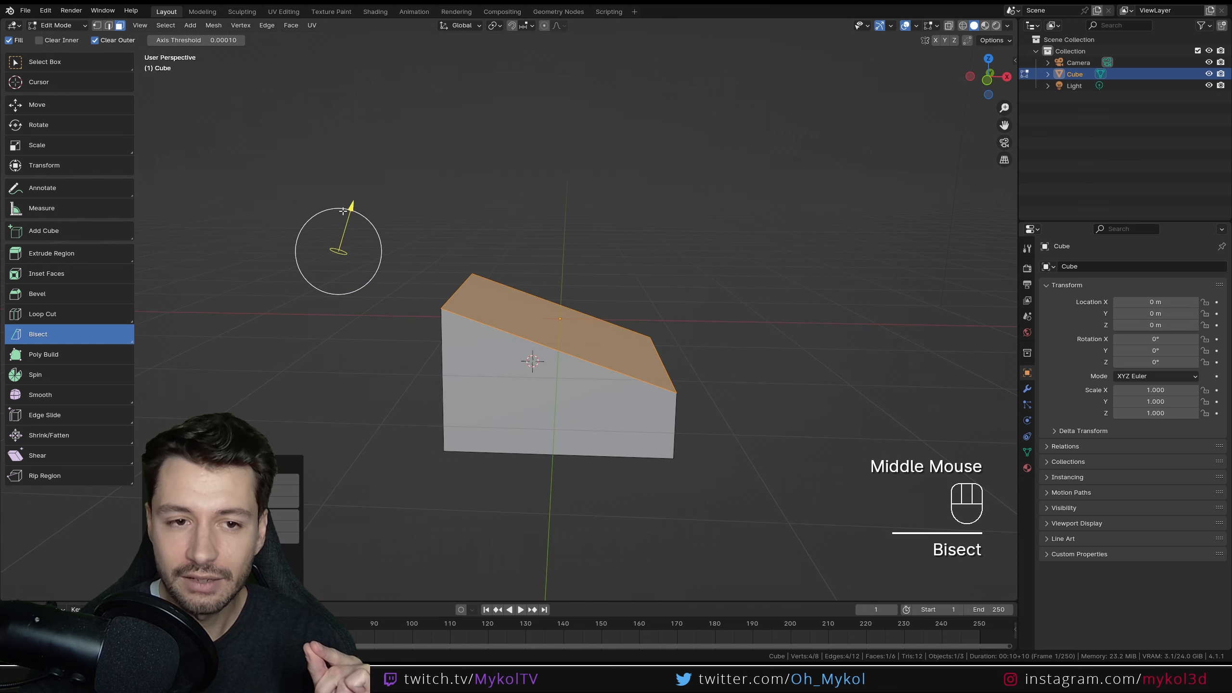
- Tilt the bisect plane more steeply and lower it with its gizmo until only a small wedge of the cube remains
{"action": "left_click_drag", "start_coordinate": [343, 212], "coordinate": [333, 258]}
{"action": "mouse_move", "coordinate": [353, 264]}
{"action": "left_mouse_down"}
{"action": "mouse_move", "coordinate": [410, 198]}
{"action": "mouse_move", "coordinate": [358, 286]}
{"action": "left_mouse_up"}
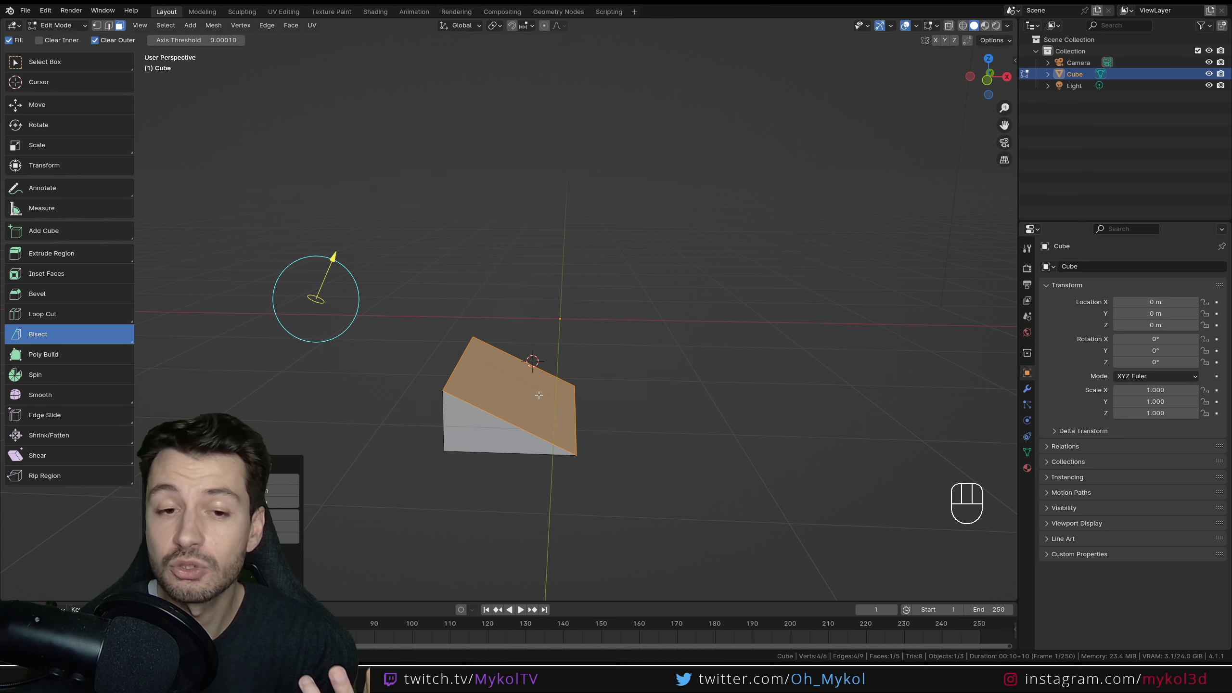
{"action": "middle_click_drag", "start_coordinate": [506, 445], "coordinate": [397, 396]}
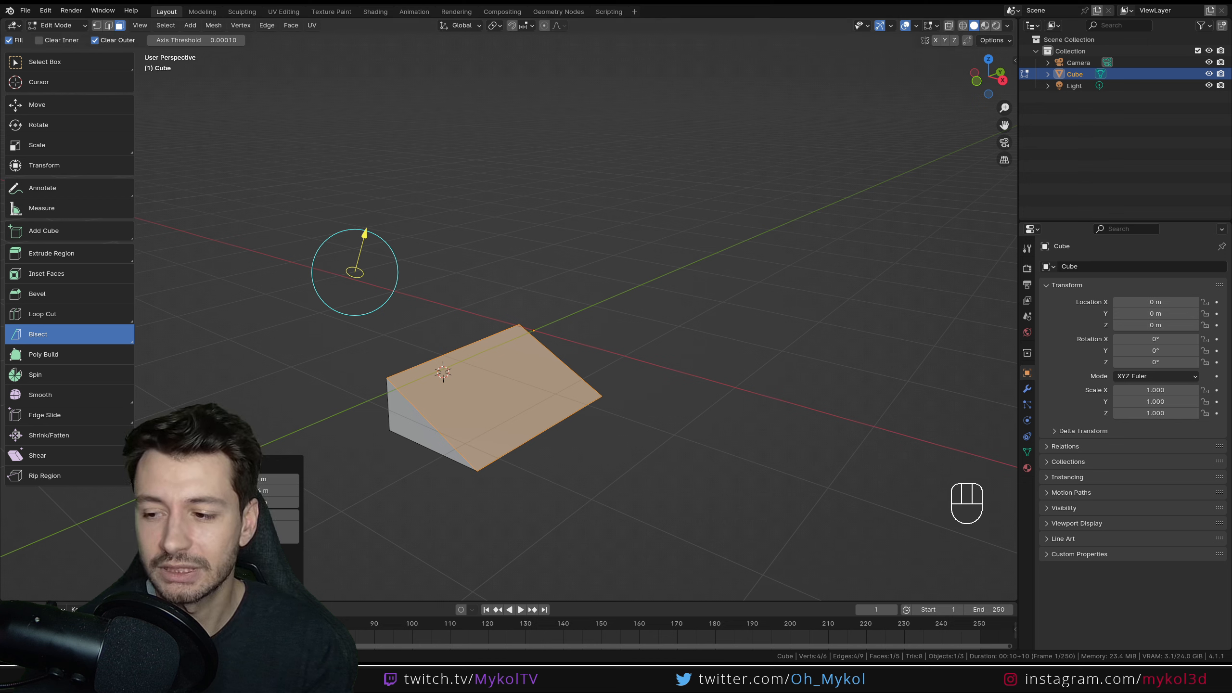
- Turn off Fill for the last bisect and tilt its plane to a shallower slope, with a normal of about 0.277, -0.044, 0.960
{"action": "left_click", "coordinate": [214, 550]}
{"action": "middle_click_drag", "start_coordinate": [426, 469], "coordinate": [359, 237]}
{"action": "mouse_move", "coordinate": [340, 248]}
{"action": "left_mouse_down"}
{"action": "mouse_move", "coordinate": [423, 162]}
{"action": "mouse_move", "coordinate": [294, 347]}
{"action": "mouse_move", "coordinate": [407, 234]}
{"action": "mouse_move", "coordinate": [285, 196]}
{"action": "mouse_move", "coordinate": [352, 231]}
{"action": "left_mouse_up"}
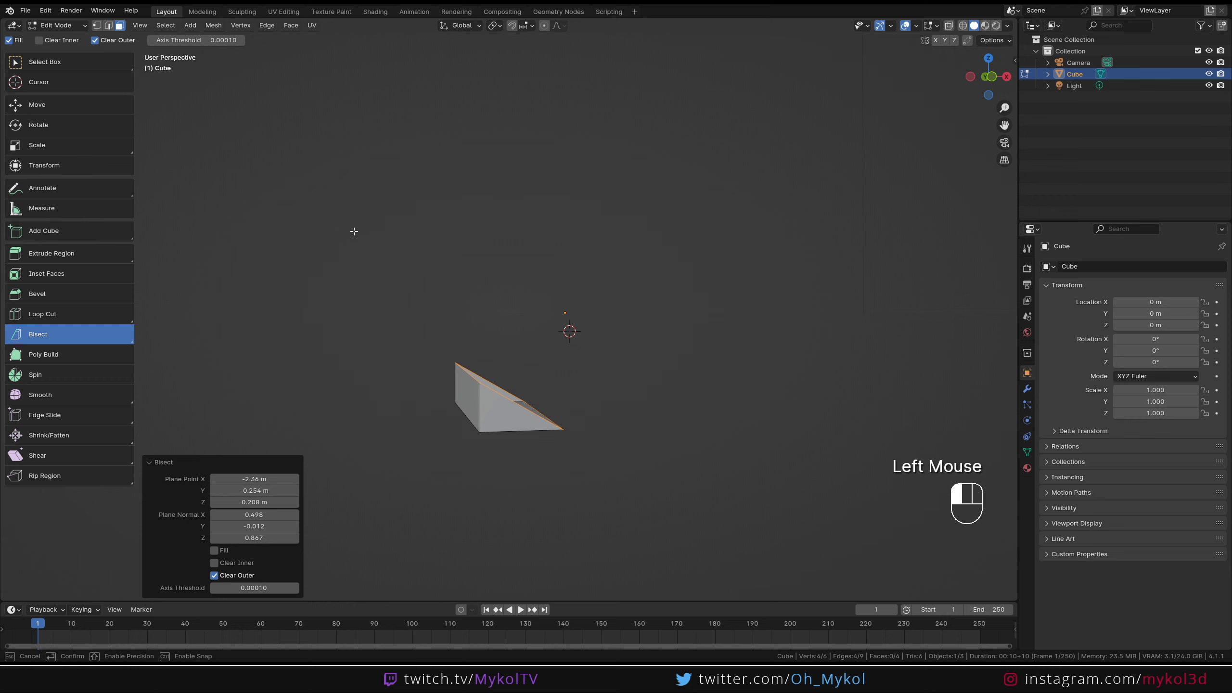
{"action": "middle_click_drag", "start_coordinate": [507, 286], "coordinate": [480, 294]}
{"action": "mouse_move", "coordinate": [342, 253]}
{"action": "left_mouse_down"}
{"action": "mouse_move", "coordinate": [378, 227]}
{"action": "mouse_move", "coordinate": [360, 272]}
{"action": "mouse_move", "coordinate": [303, 341]}
{"action": "mouse_move", "coordinate": [373, 295]}
{"action": "mouse_move", "coordinate": [344, 207]}
{"action": "mouse_move", "coordinate": [335, 238]}
{"action": "mouse_move", "coordinate": [345, 206]}
{"action": "mouse_move", "coordinate": [327, 256]}
{"action": "left_mouse_up"}
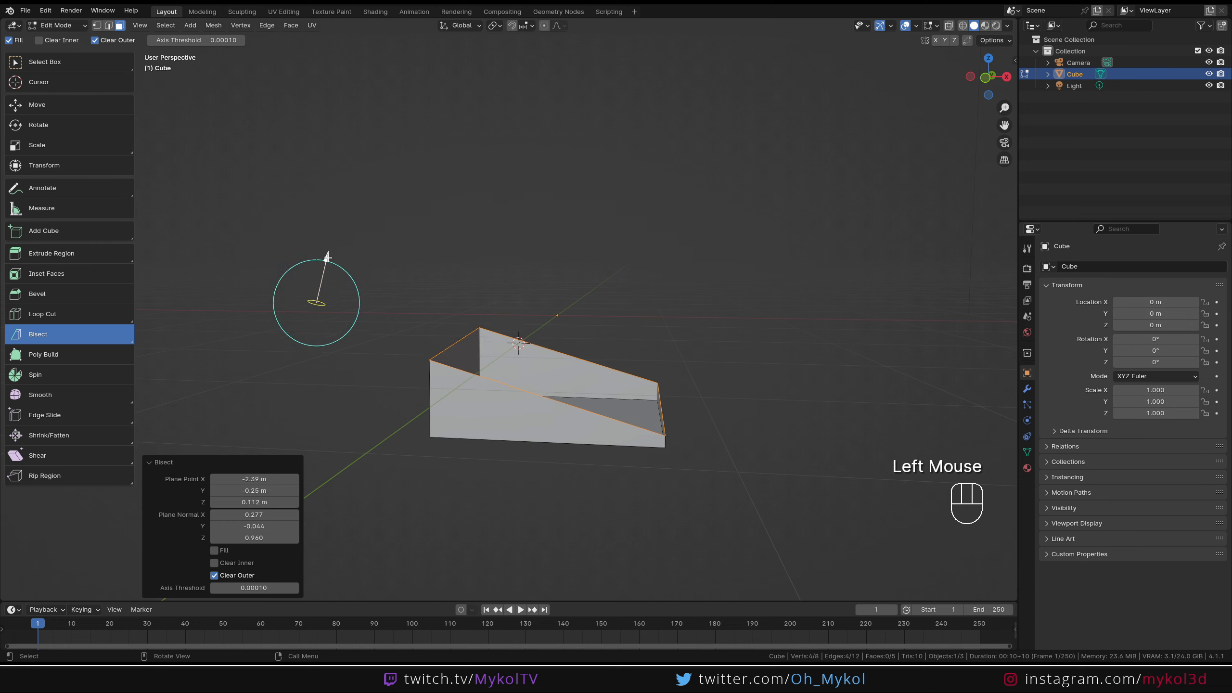
- Raise the bisect plane to about -1.59, -0.0847, 0.487 m and deselect the mesh
{"action": "left_click_drag", "start_coordinate": [320, 305], "coordinate": [396, 266]}
{"action": "left_click_drag", "start_coordinate": [409, 221], "coordinate": [410, 219]}
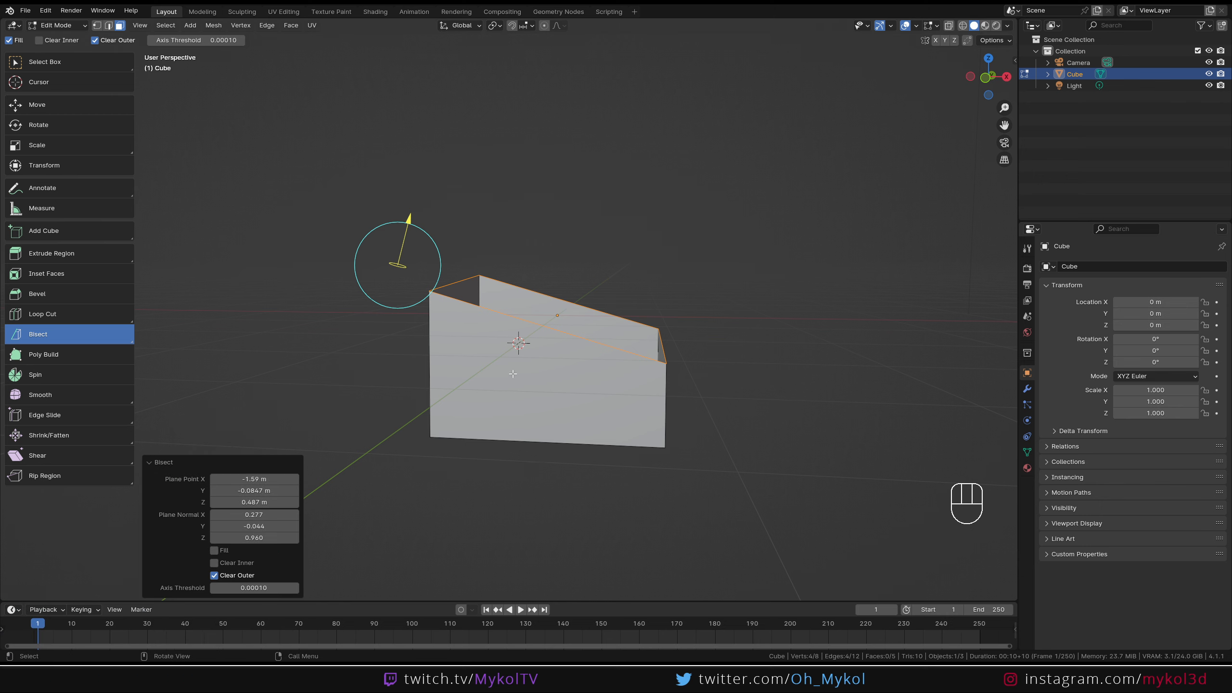
{"action": "left_click", "coordinate": [545, 187]}
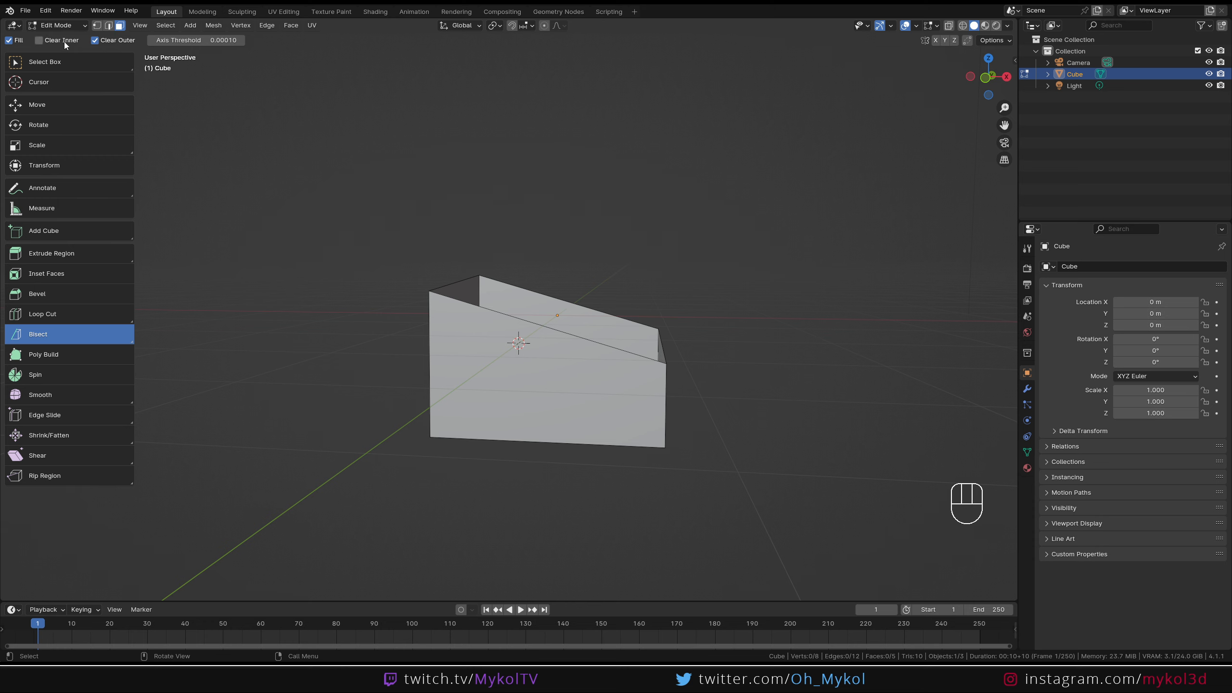
- Select the whole open mesh, bisect it along a steep diagonal with Fill and Clear Outer enabled, and deselect the cut
{"action": "key", "text": "a"}
{"action": "middle_click_drag", "start_coordinate": [553, 500], "coordinate": [566, 493]}
{"action": "left_click_drag", "start_coordinate": [493, 466], "coordinate": [623, 276]}
{"action": "middle_click_drag", "start_coordinate": [458, 335], "coordinate": [430, 344]}
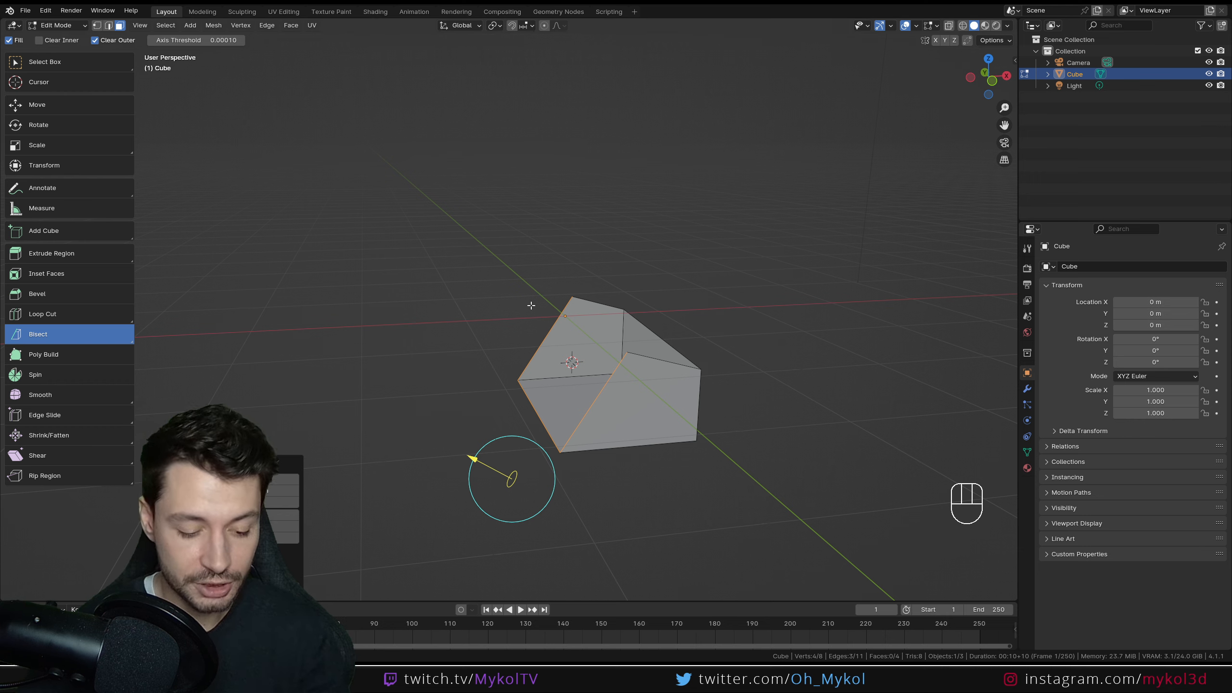
{"action": "left_click", "coordinate": [531, 276]}
- Undo the recent bisects and selection changes back to the complete, fully selected cube
{"action": "key", "text": "ctrl+z"}
{"action": "key", "text": "ctrl+z"}
{"action": "key", "text": "ctrl+z"}
{"action": "key", "text": "ctrl+z"}
{"action": "key", "text": "ctrl+z"}
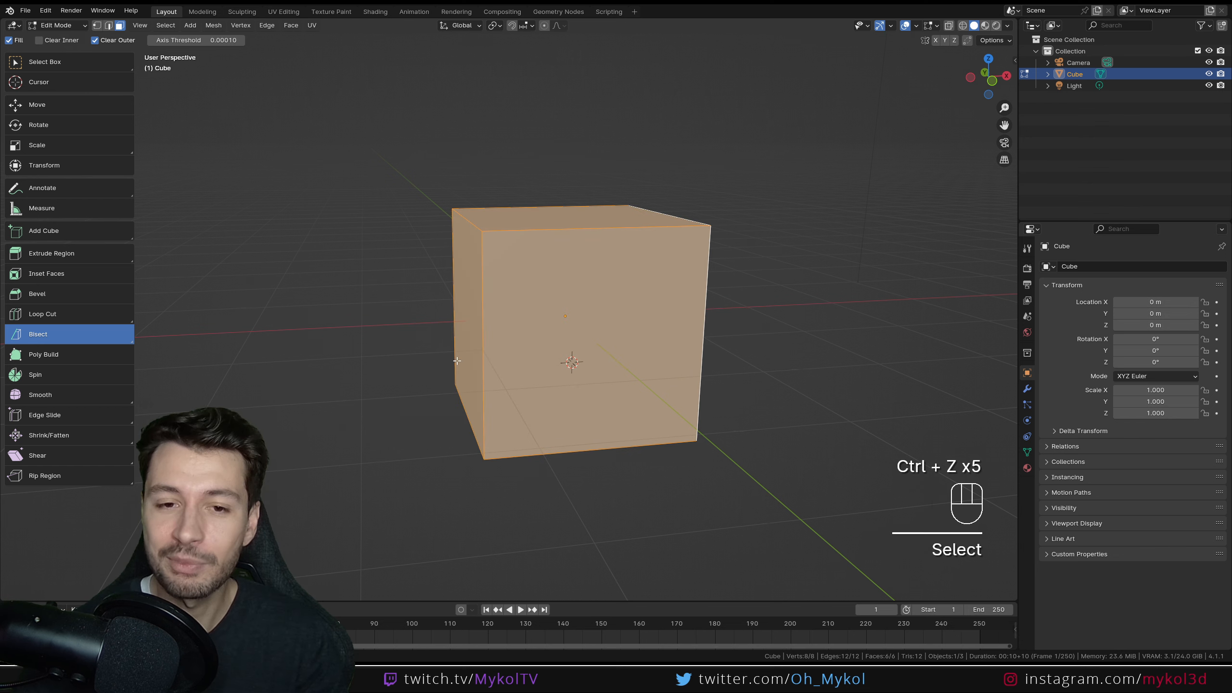
- Disable Fill and Clear Outer for the Bisect tool and cut the cube from the front view, sloping up toward positive X
{"action": "key", "text": "KP_1"}
{"action": "scroll", "coordinate": [448, 384], "scroll_direction": "up", "scroll_amount": 4}
{"action": "middle_click_drag", "start_coordinate": [448, 383], "coordinate": [284, 321], "text": "shift"}
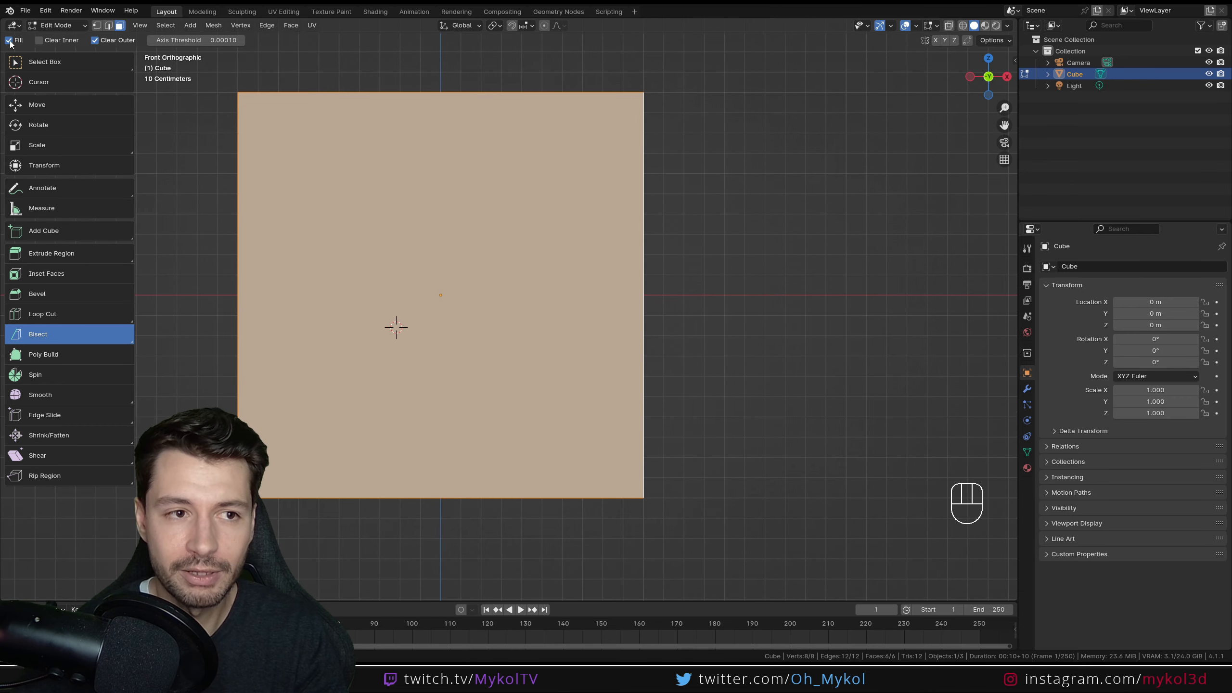
{"action": "left_click", "coordinate": [9, 41]}
{"action": "left_click", "coordinate": [95, 41]}
{"action": "left_click_drag", "start_coordinate": [729, 165], "coordinate": [299, 325]}
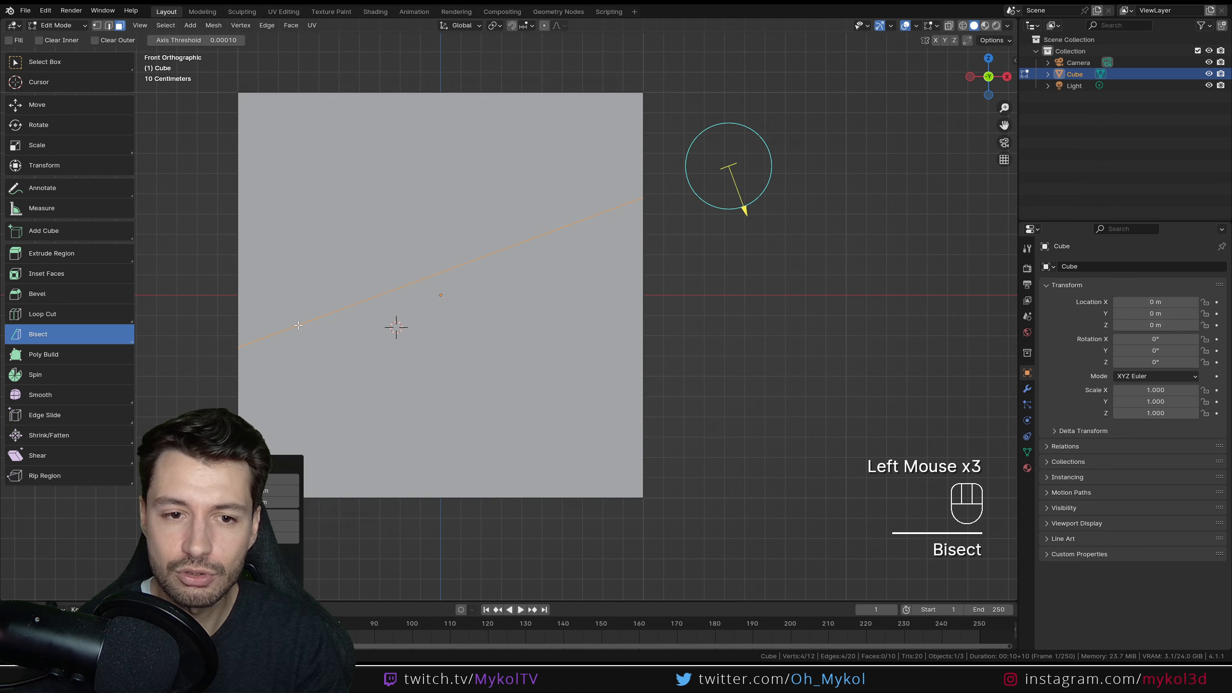
{"action": "scroll", "coordinate": [340, 329], "scroll_direction": "up", "scroll_amount": 3}
{"action": "middle_click_drag", "start_coordinate": [371, 333], "coordinate": [511, 358]}
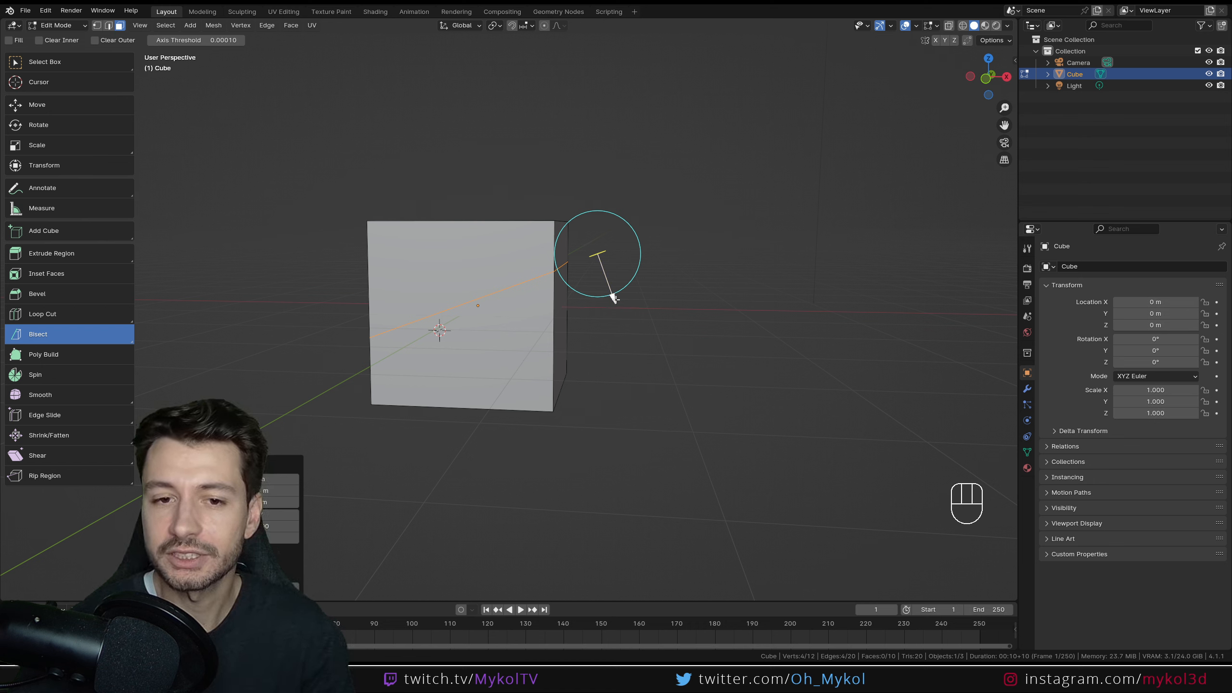
- Move the bisect plane downward and rotate it with its gizmo so the cut crosses the cube at a gentler slope
{"action": "left_click_drag", "start_coordinate": [613, 298], "coordinate": [621, 325]}
{"action": "left_click", "coordinate": [573, 269]}
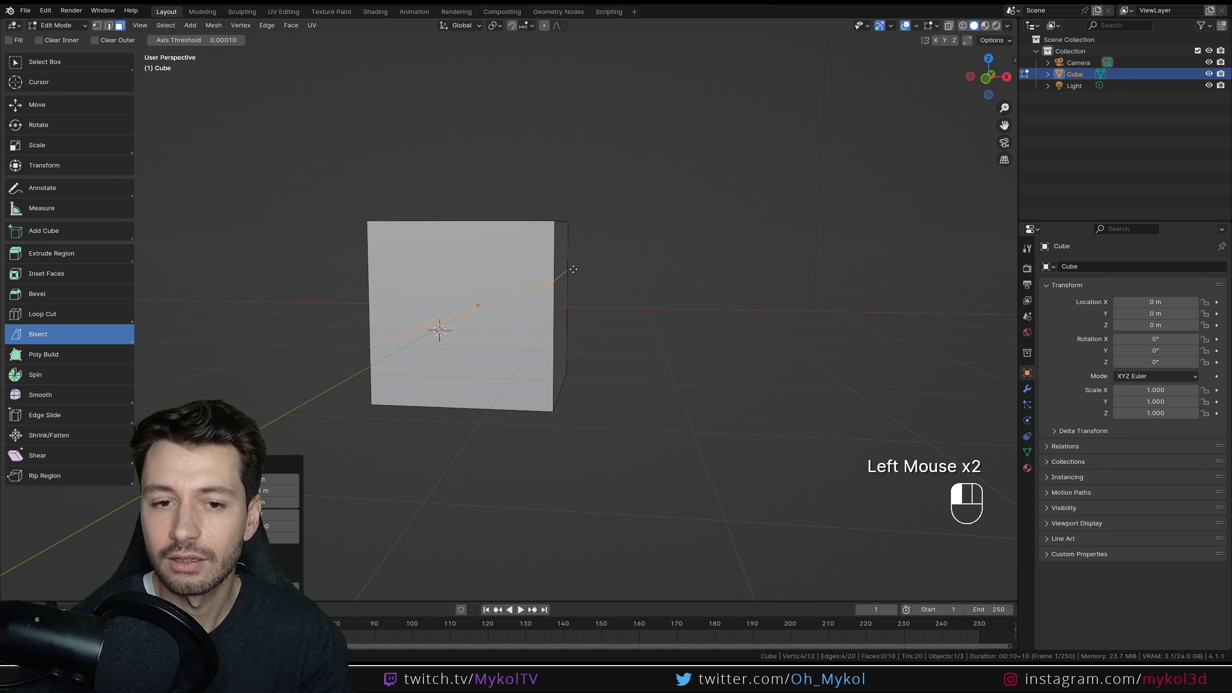
{"action": "left_click_drag", "start_coordinate": [581, 287], "coordinate": [559, 325]}
- Activate Select Box and deselect the new cut on the cube
{"action": "left_click", "coordinate": [41, 62]}
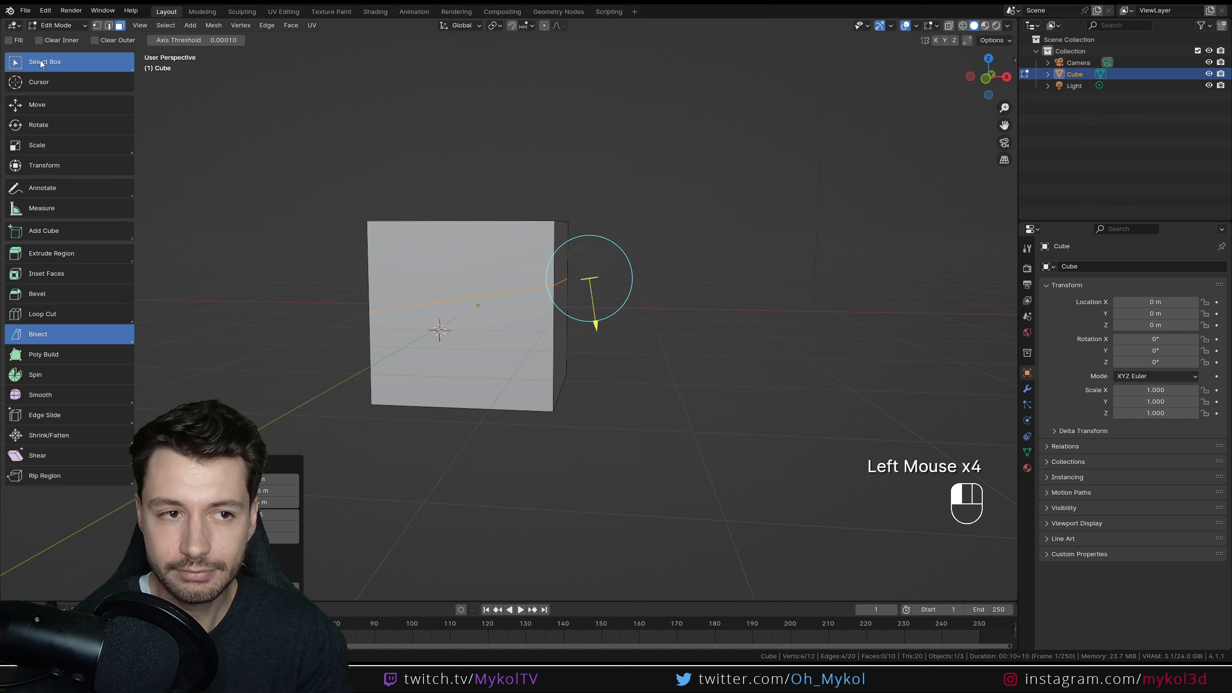
{"action": "left_click", "coordinate": [335, 296]}
{"action": "middle_click_drag", "start_coordinate": [339, 298], "coordinate": [344, 329]}
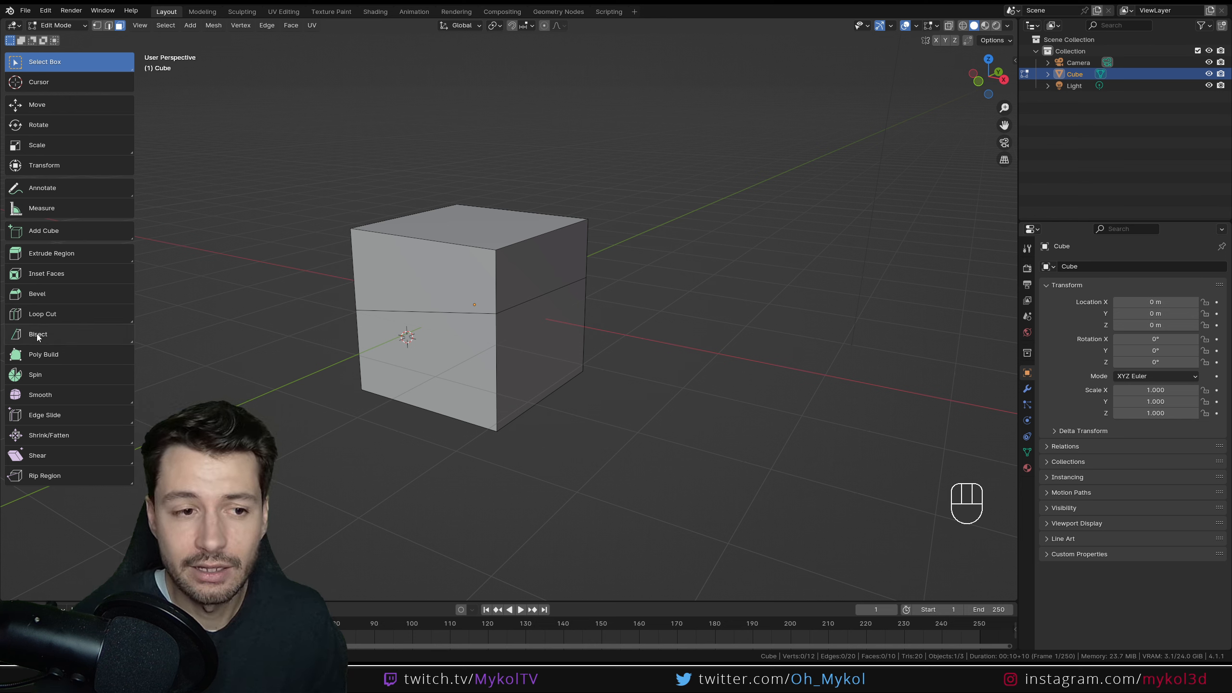
- Switch to the Knife tool and cut a zigzag line across the cube's front face, crossing the bisect edge
{"action": "left_click_drag", "start_coordinate": [38, 337], "coordinate": [57, 358]}
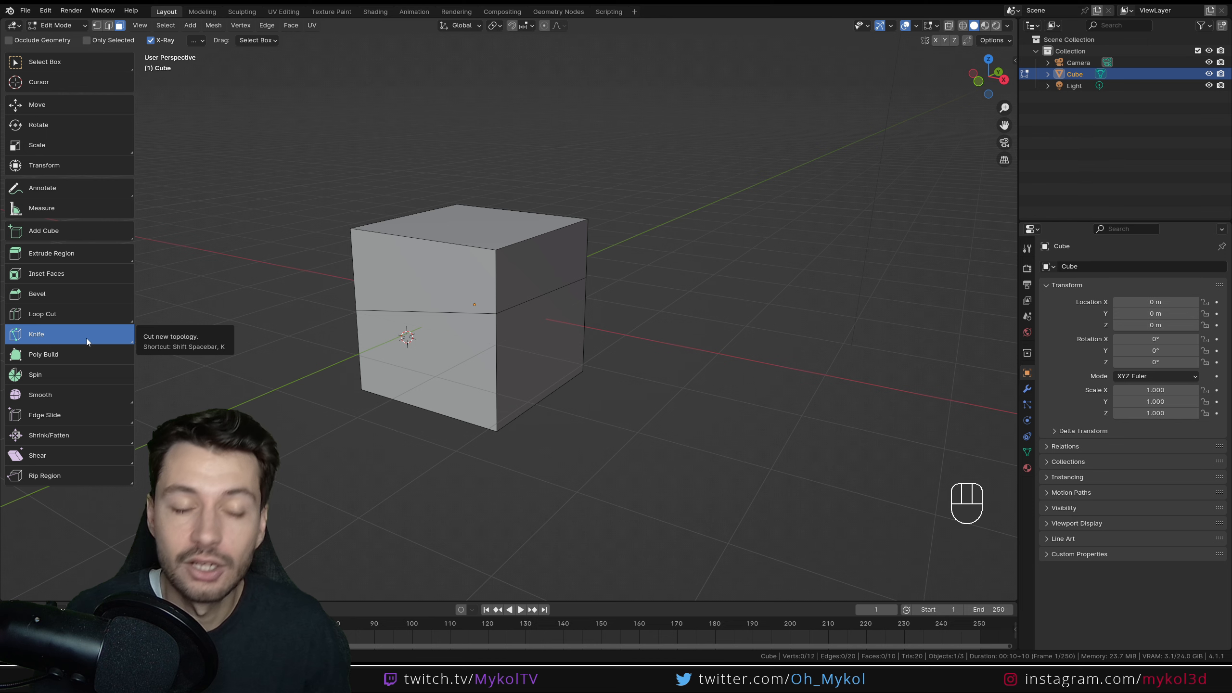
{"action": "left_click", "coordinate": [369, 426]}
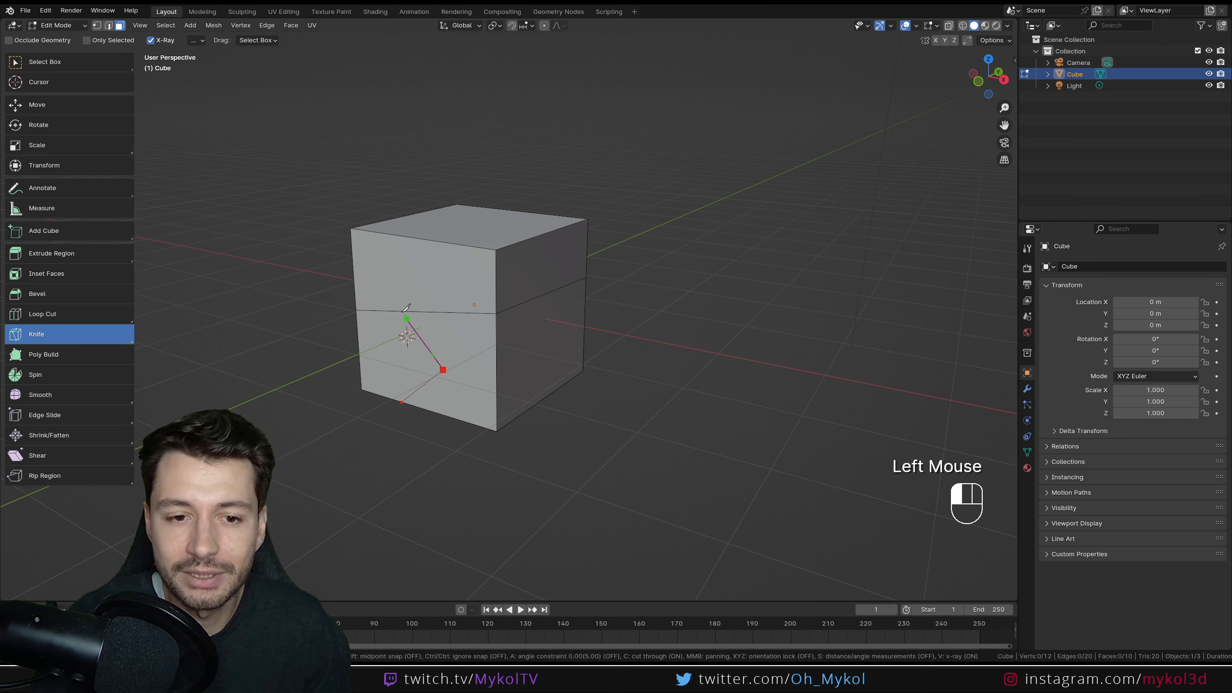
{"action": "double_click", "coordinate": [658, 197]}
{"action": "middle_click_drag", "start_coordinate": [657, 197], "coordinate": [622, 236]}
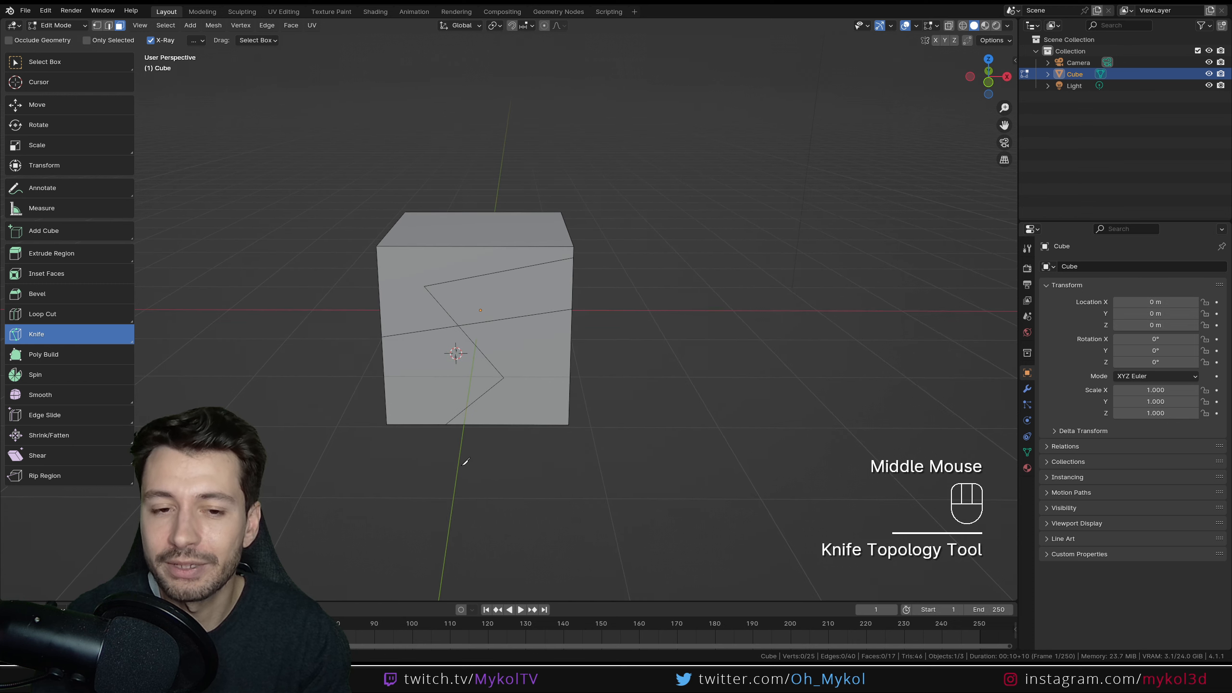
- Try the Bisect tool on the whole knife-cut cube with a freehand diagonal cut, and undo the attempt and the selection
{"action": "left_click_drag", "start_coordinate": [52, 334], "coordinate": [29, 384]}
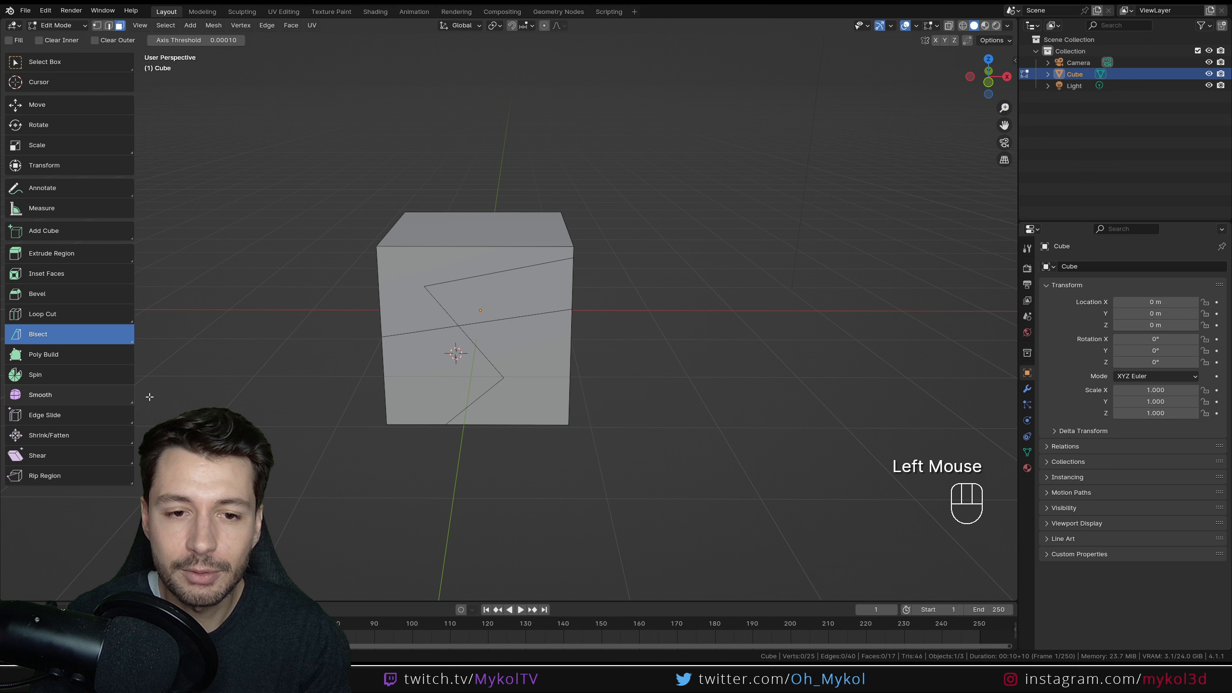
{"action": "double_click", "coordinate": [485, 463]}
{"action": "key", "text": "a"}
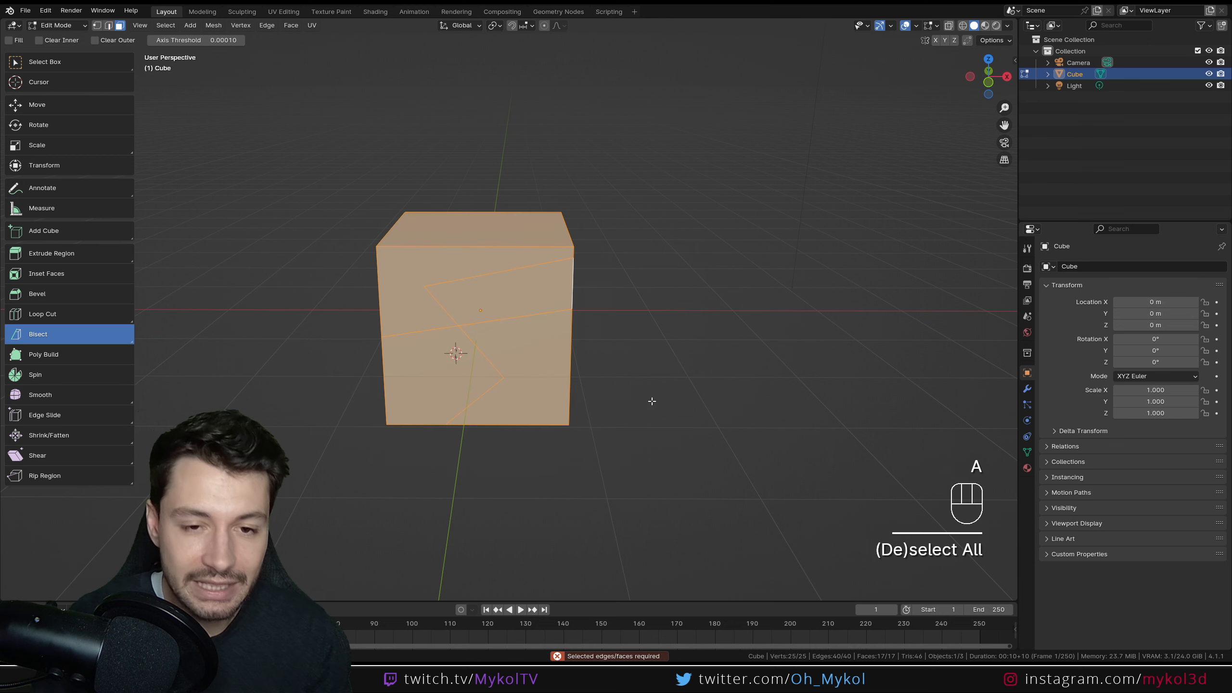
{"action": "left_click_drag", "start_coordinate": [718, 428], "coordinate": [668, 330]}
{"action": "key", "text": "ctrl+z"}
{"action": "middle_click_drag", "start_coordinate": [643, 316], "coordinate": [219, 361]}
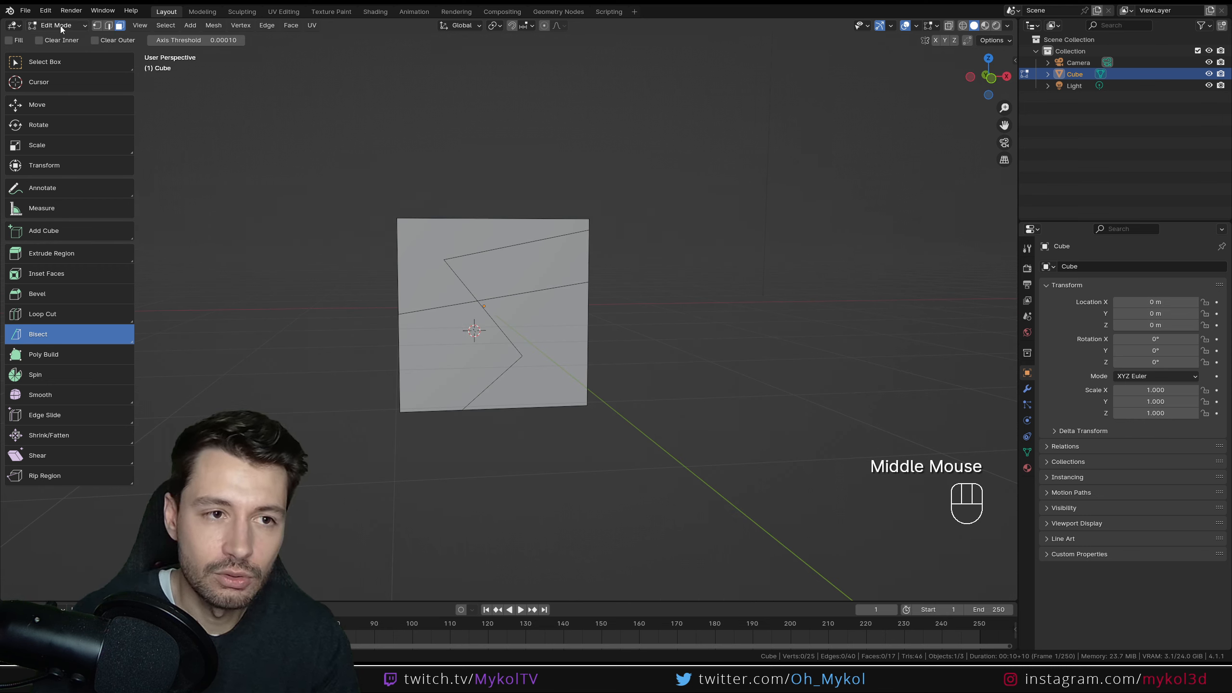
- Return to Object Mode, delete the cut cube and add a Monkey mesh in its place
{"action": "left_click_drag", "start_coordinate": [60, 25], "coordinate": [62, 42]}
{"action": "key", "text": "Delete"}
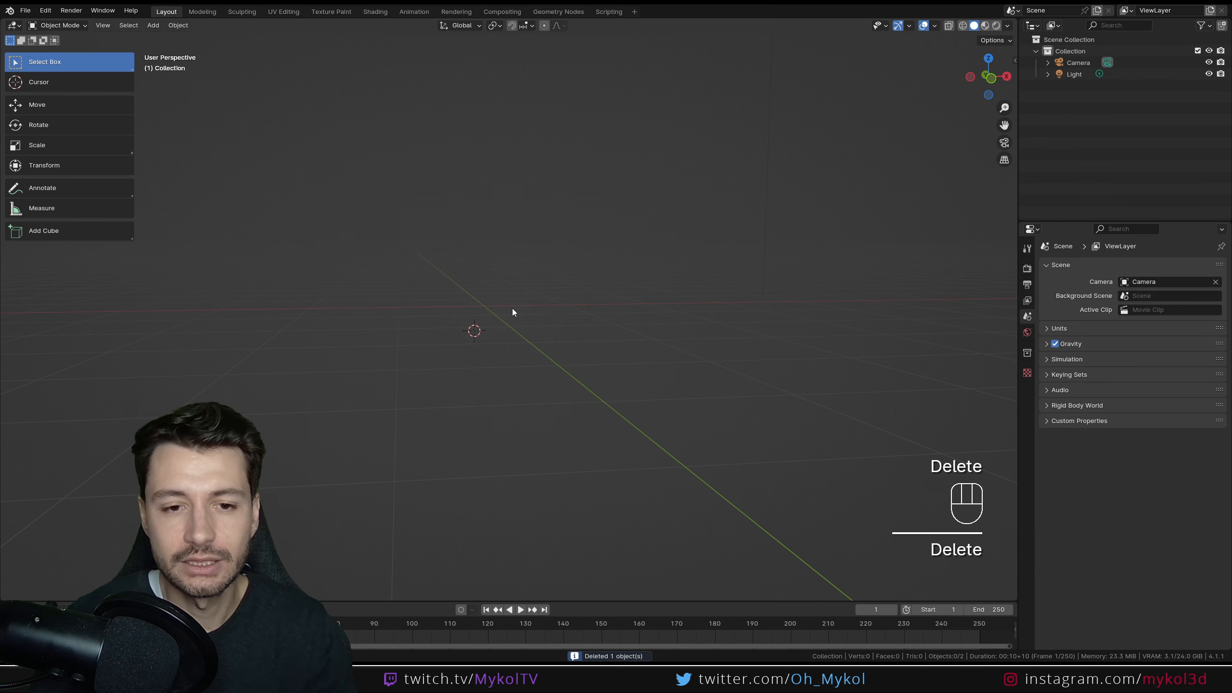
{"action": "key", "text": "shift+a"}
{"action": "mouse_move", "coordinate": [512, 311]}
{"action": "left_click", "coordinate": [572, 415]}
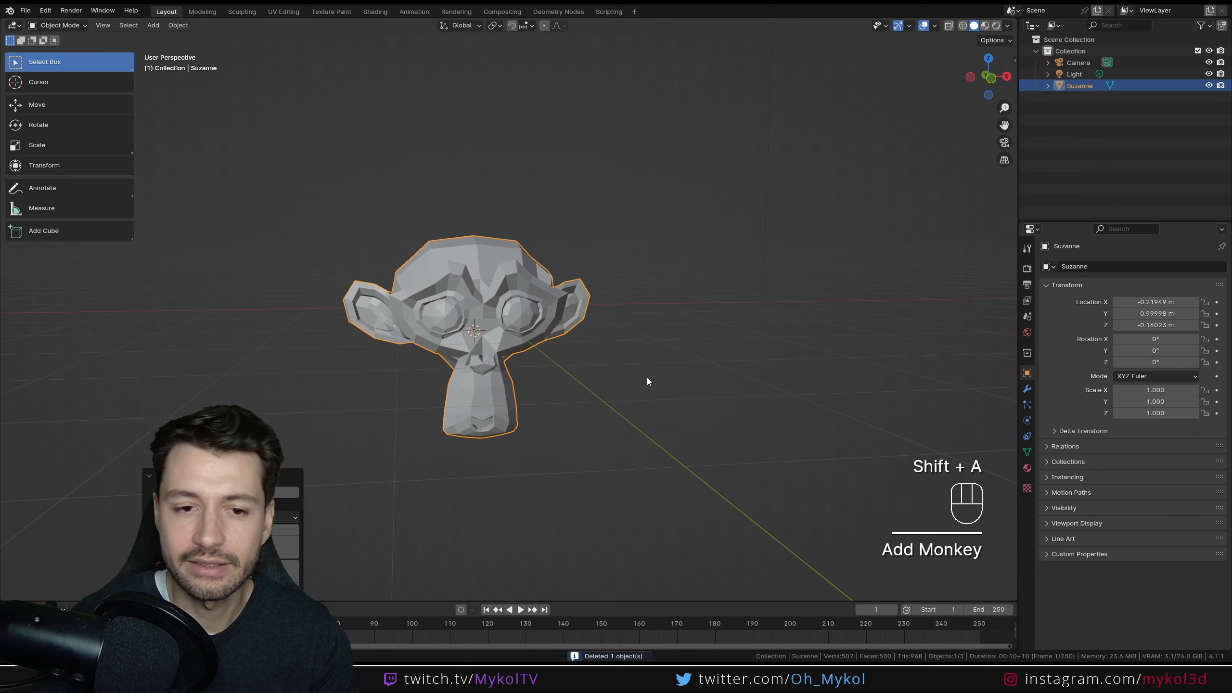
- Rotate the monkey head 20° in the front view, snapping the rotation to increments
{"action": "key", "text": "KP_1"}
{"action": "scroll", "coordinate": [647, 381], "scroll_direction": "up", "scroll_amount": 2}
{"action": "middle_click_drag", "start_coordinate": [446, 425], "coordinate": [652, 385], "text": "shift"}
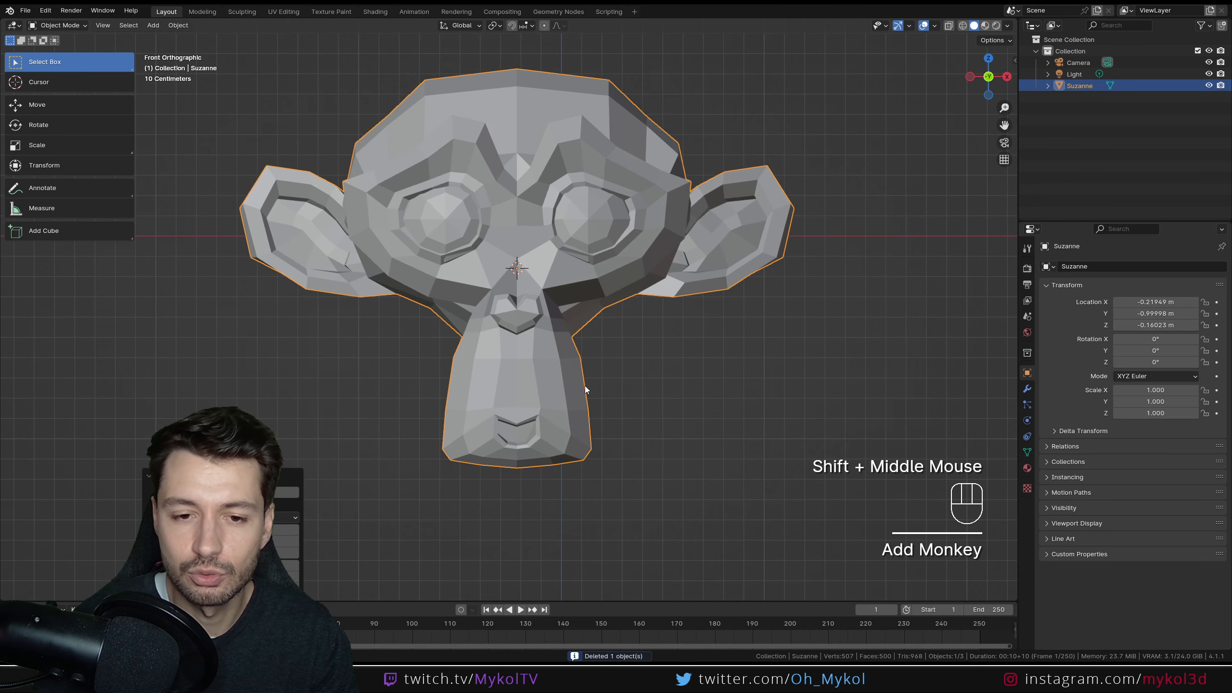
{"action": "key", "text": "r"}
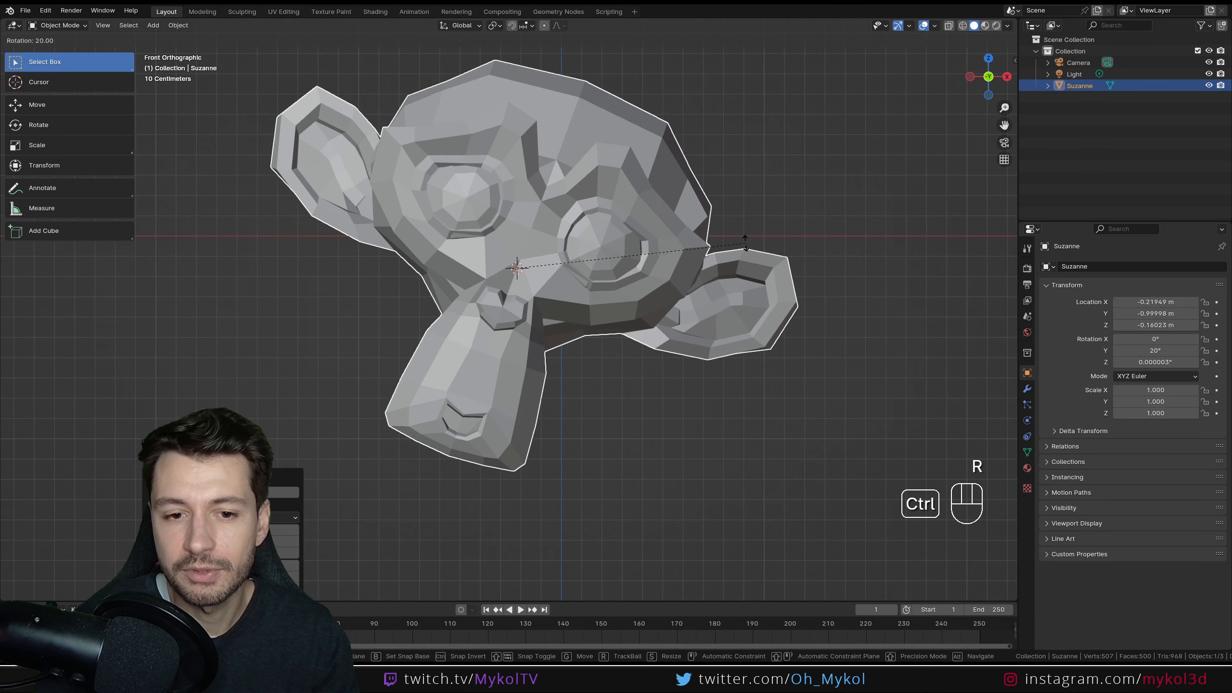
{"action": "left_click", "coordinate": [744, 241]}
- Draw a freehand horizontal annotation line across the monkey's muzzle and undo it
{"action": "left_click_drag", "start_coordinate": [310, 386], "coordinate": [646, 384]}
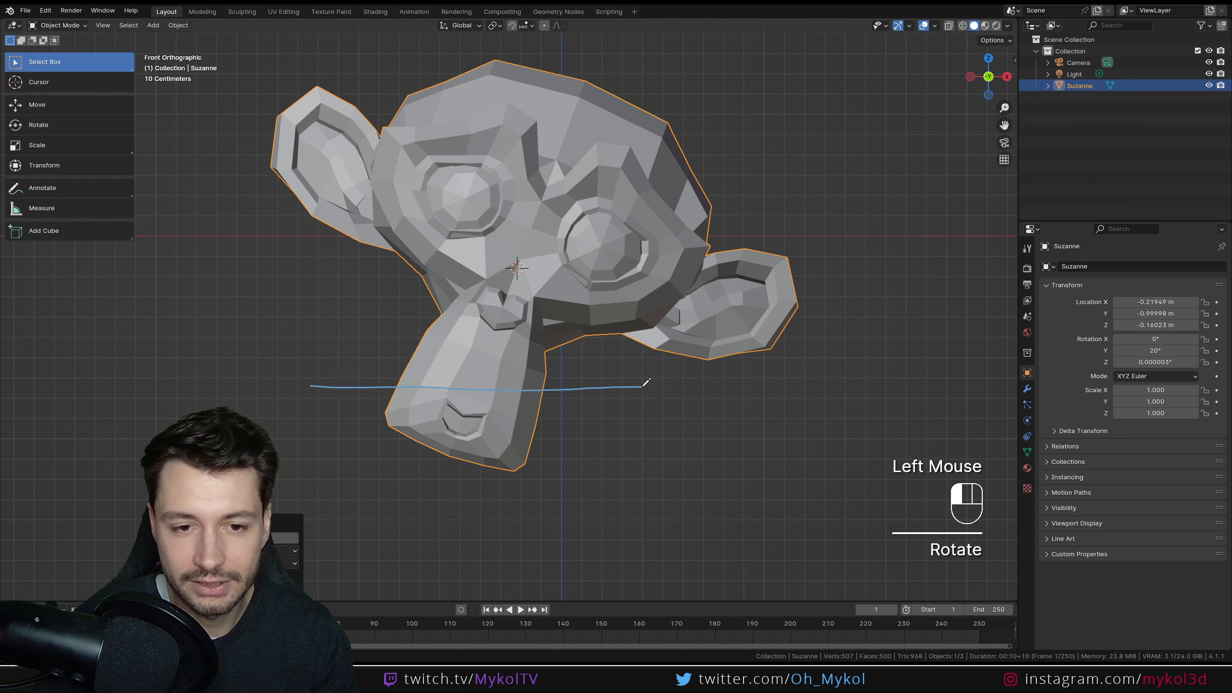
{"action": "key", "text": "ctrl+z"}
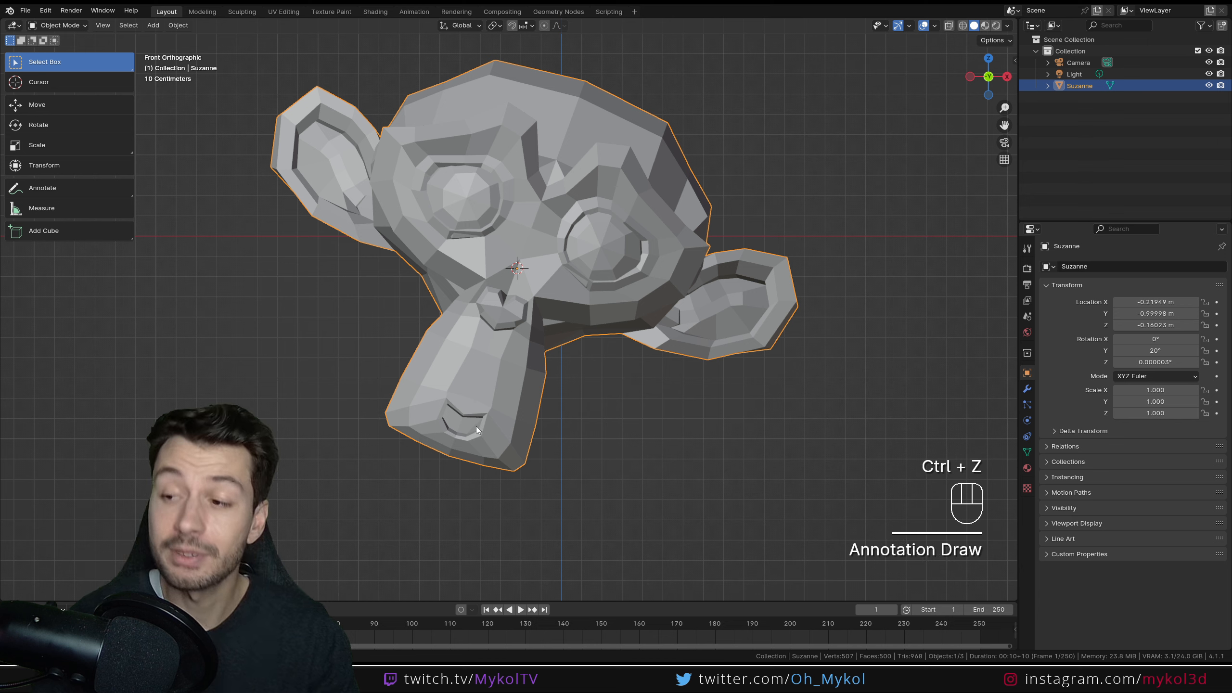
- Enter Edit Mode on the monkey head and enable Fill and Clear Inner for the Bisect tool
{"action": "left_click", "coordinate": [59, 25]}
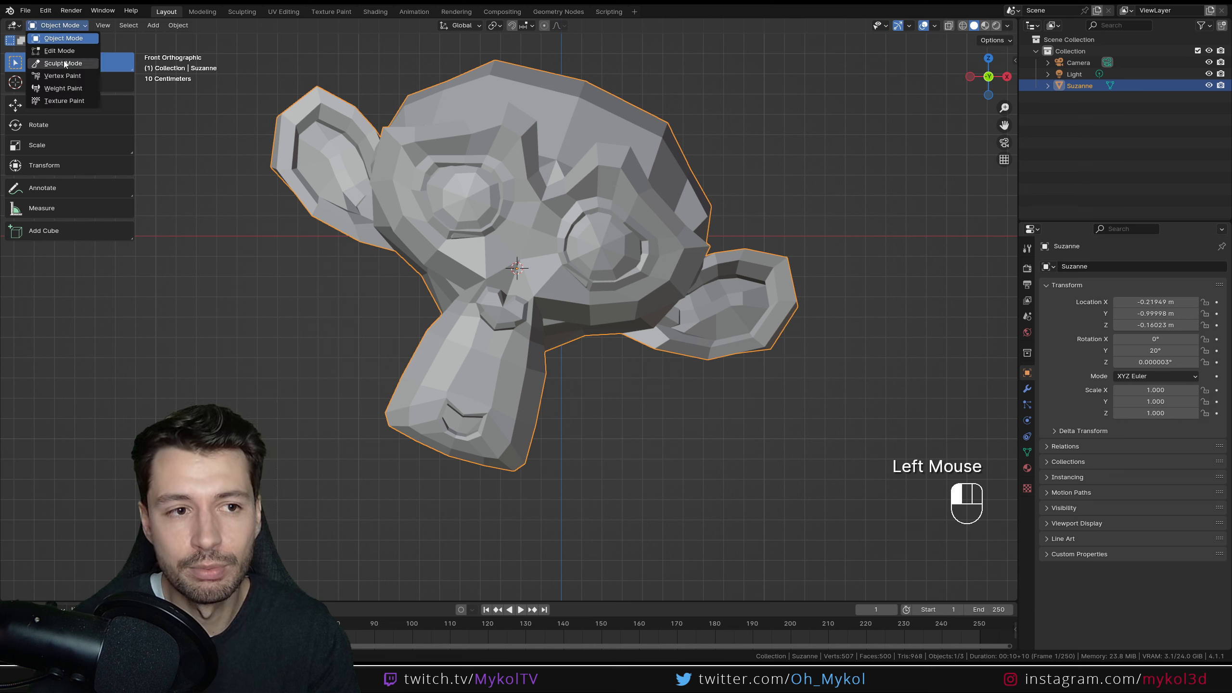
{"action": "left_click", "coordinate": [63, 51]}
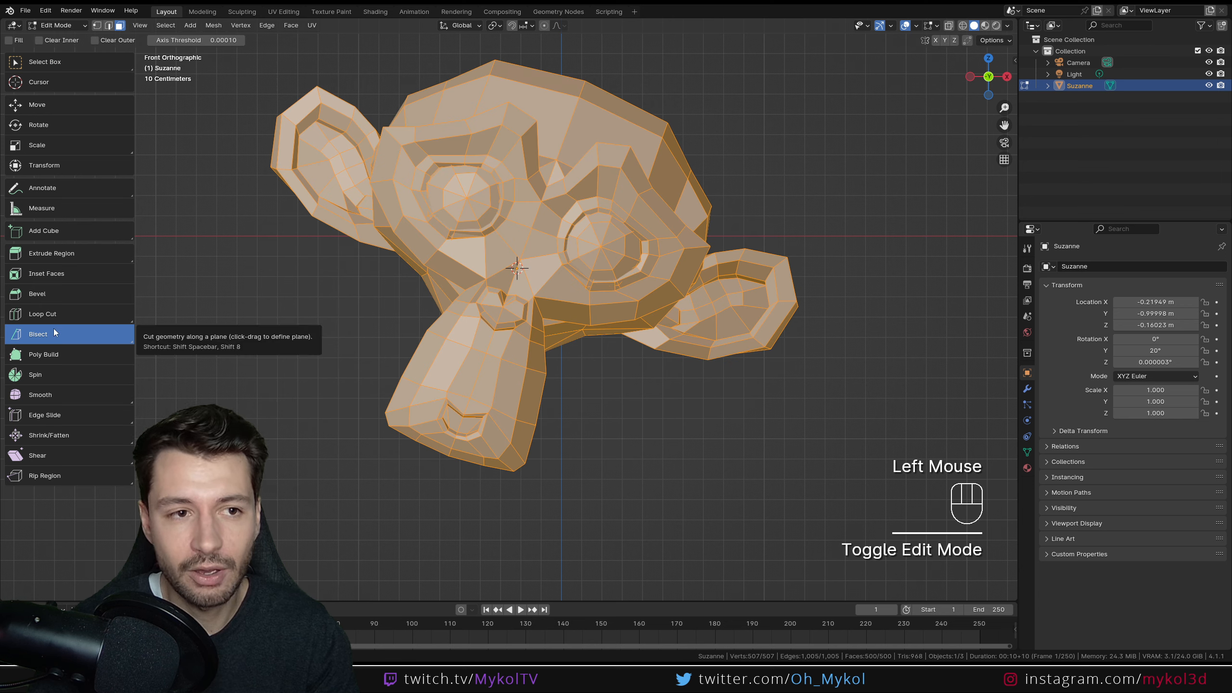
{"action": "left_click", "coordinate": [9, 40]}
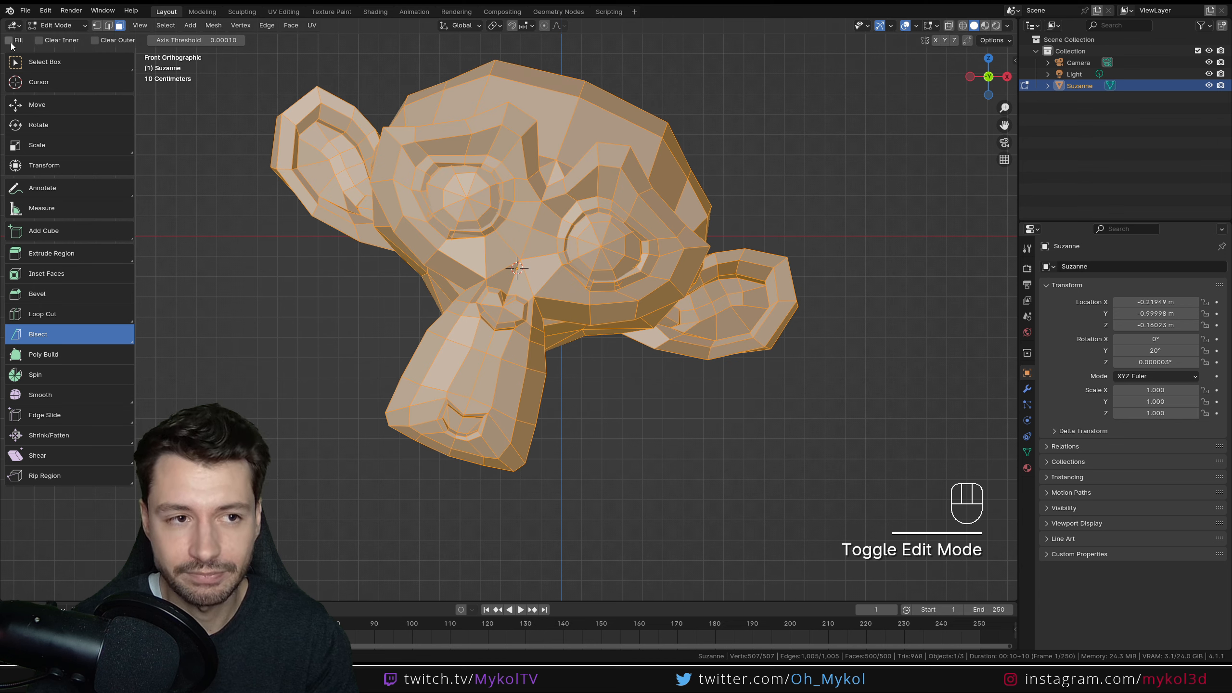
{"action": "left_click", "coordinate": [39, 40]}
- Try a horizontal bisect across the whole monkey's muzzle, inspect the cut from below, and undo it
{"action": "left_click_drag", "start_coordinate": [303, 362], "coordinate": [698, 364]}
{"action": "middle_click_drag", "start_coordinate": [697, 365], "coordinate": [425, 324]}
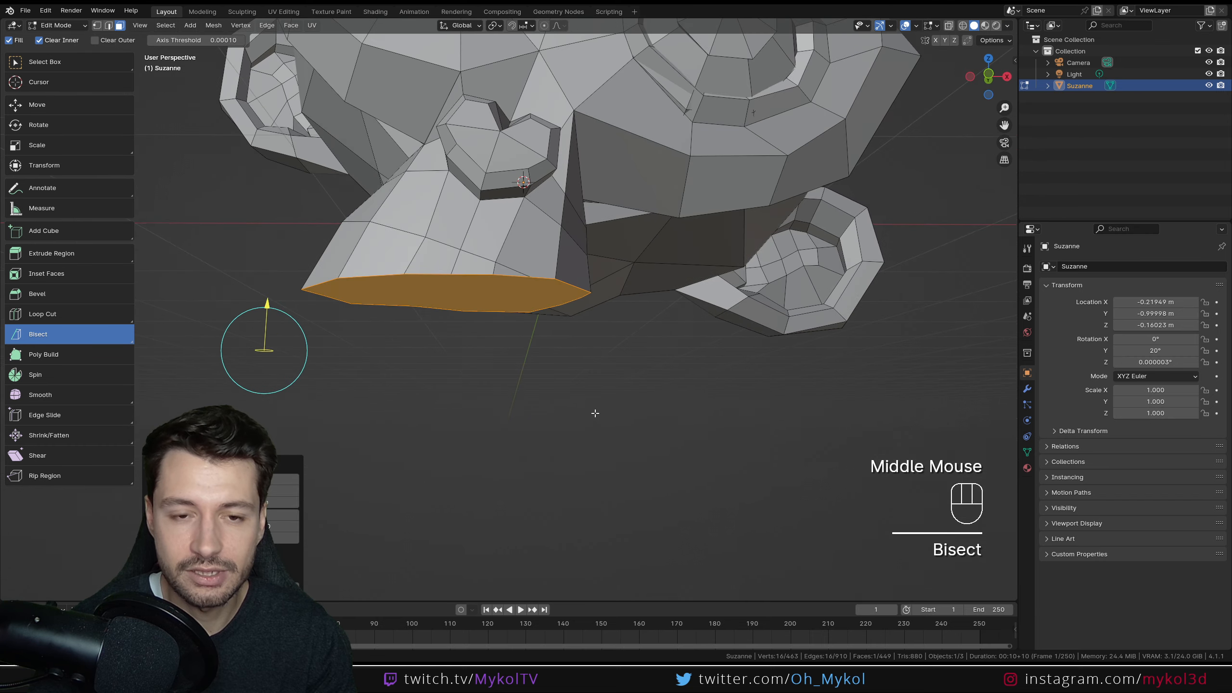
{"action": "key", "text": "ctrl+z"}
{"action": "scroll", "coordinate": [627, 352], "scroll_direction": "down", "scroll_amount": 2}
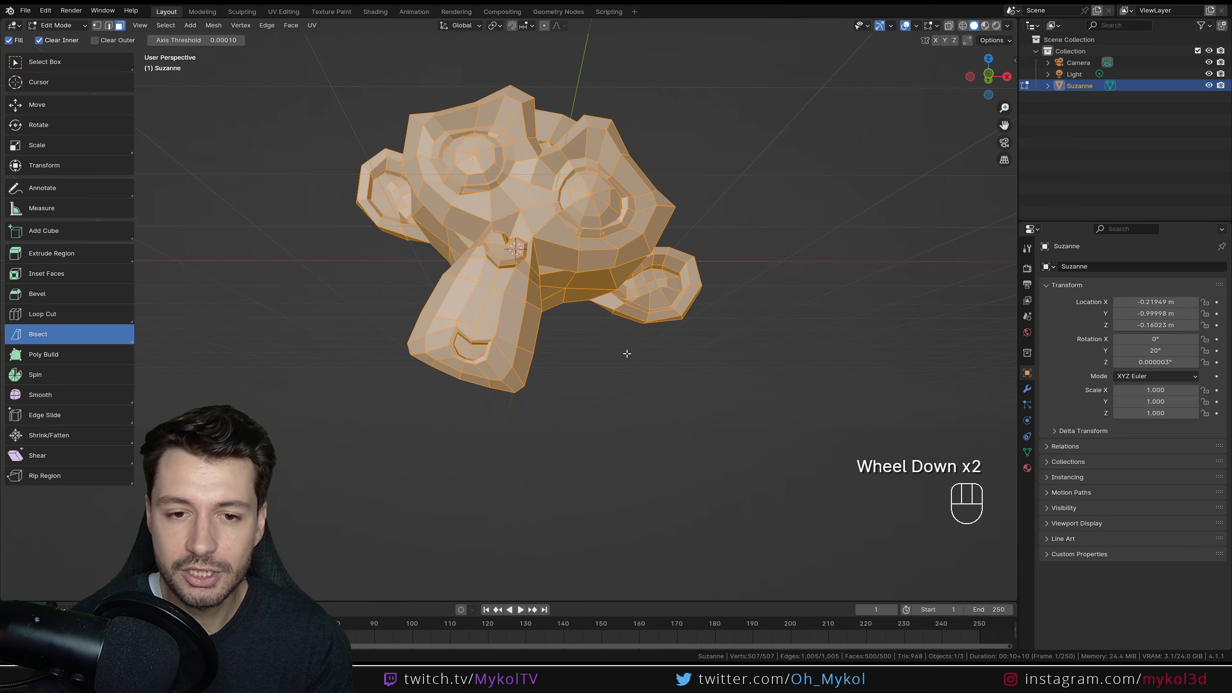
{"action": "middle_click_drag", "start_coordinate": [627, 352], "coordinate": [626, 373]}
{"action": "key", "text": "KP_1"}
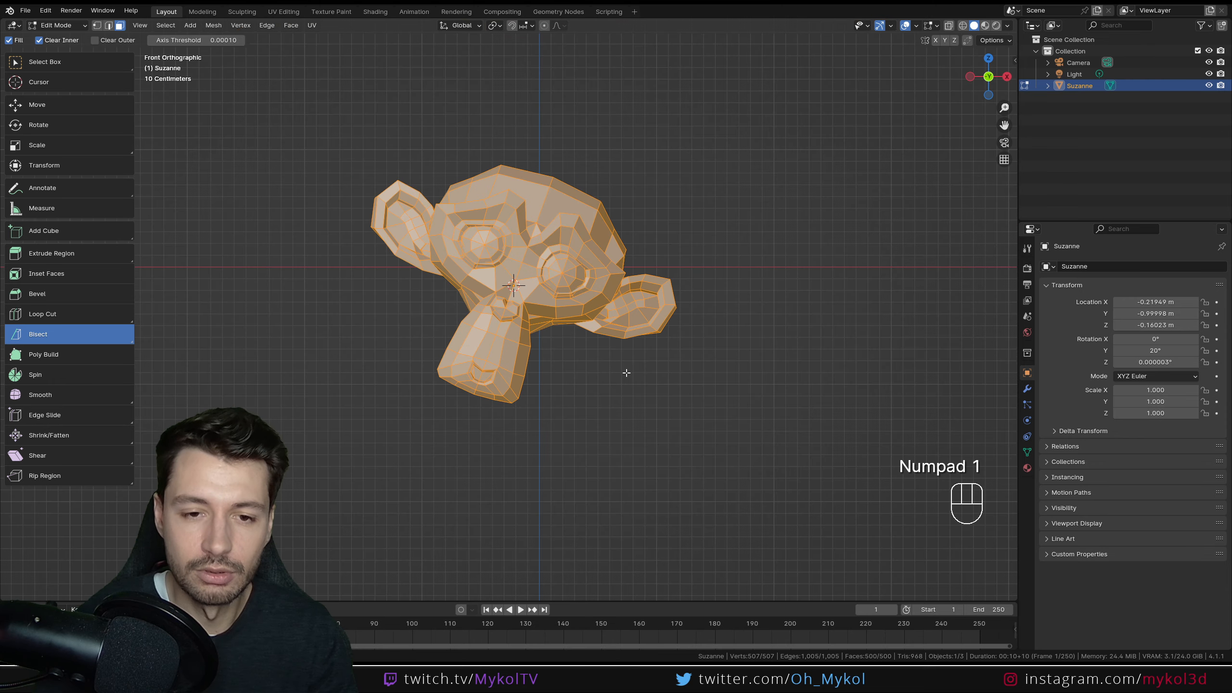
- Switch from Bisect to the Knife tool and enable its Occlude Geometry and Only Selected options
{"action": "left_click", "coordinate": [80, 333]}
{"action": "left_click", "coordinate": [79, 383]}
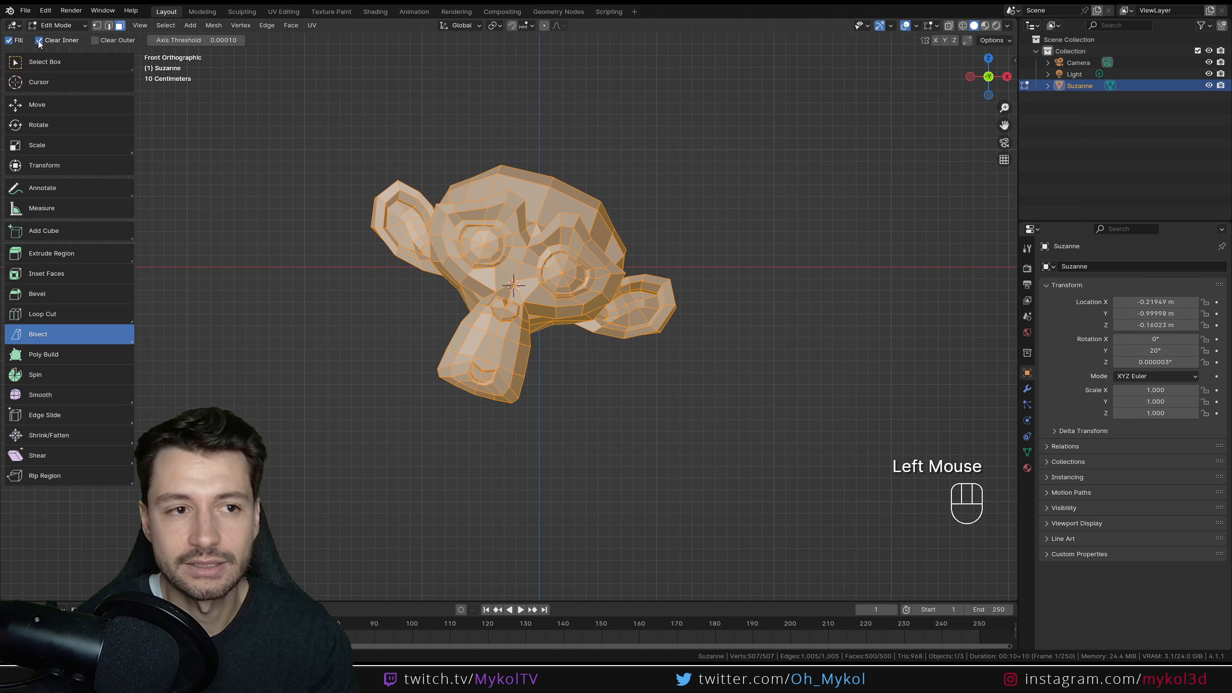
{"action": "left_click", "coordinate": [67, 334]}
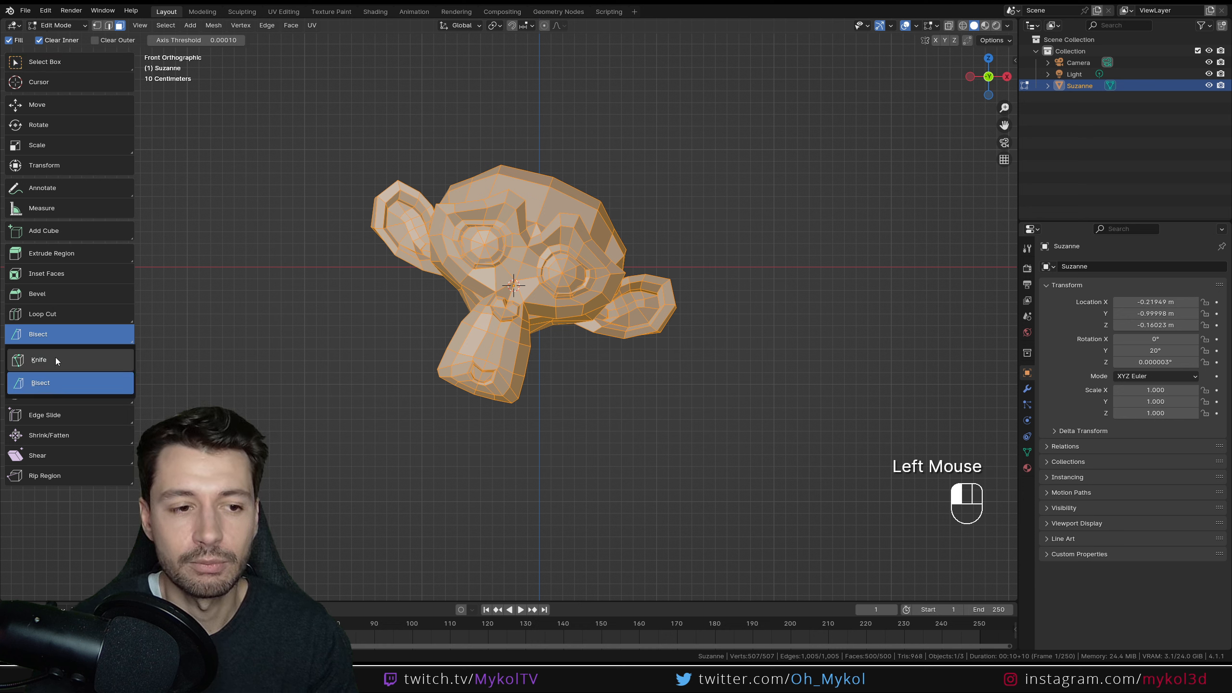
{"action": "left_click", "coordinate": [49, 358]}
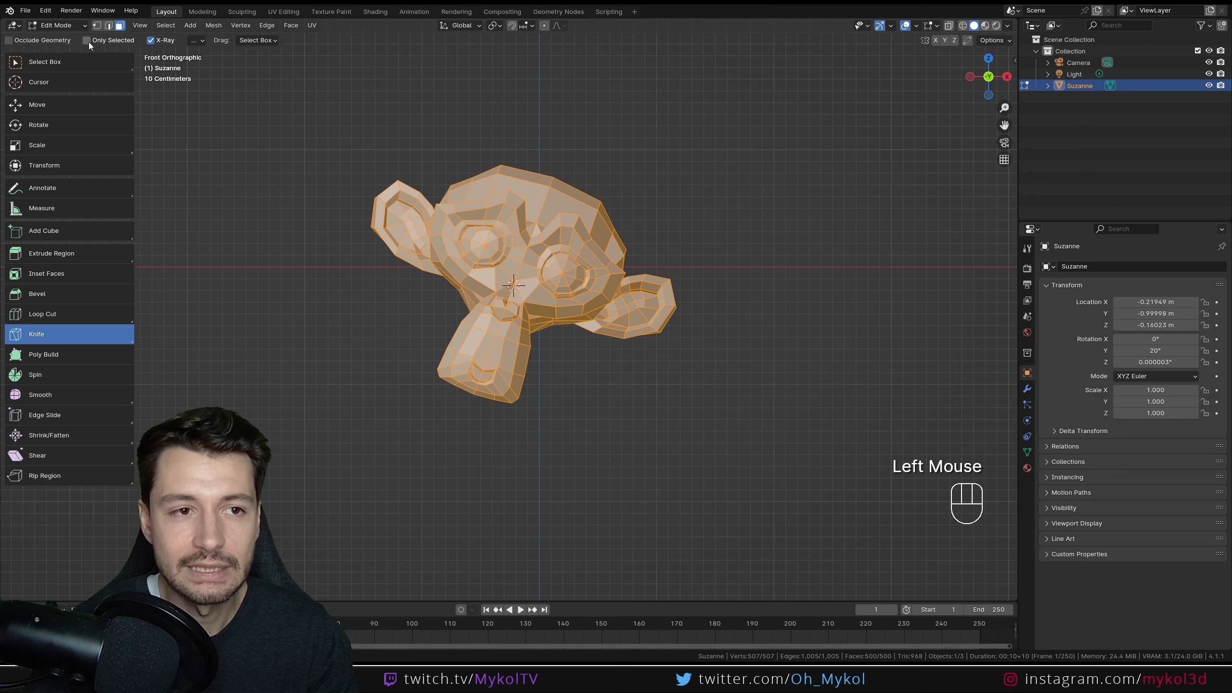
{"action": "left_click", "coordinate": [12, 42]}
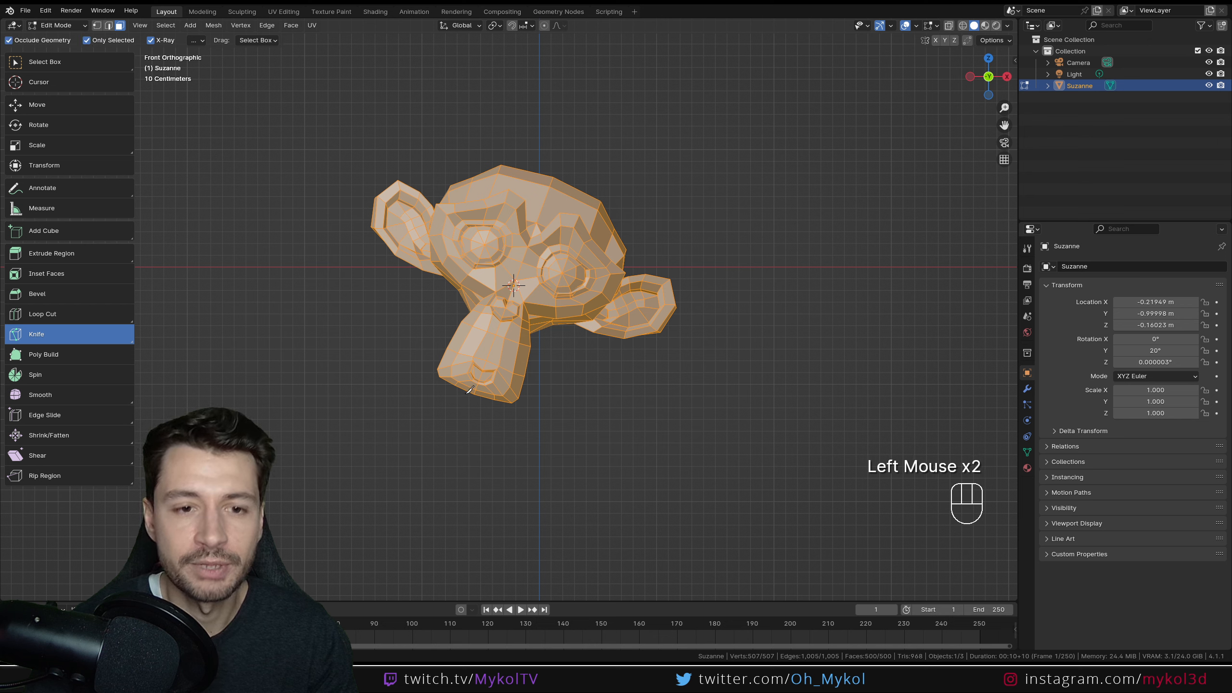
- Try an angle-constrained horizontal knife cut across the muzzle just above the mouth, inspect it, and undo it
{"action": "left_click", "coordinate": [370, 361]}
{"action": "key", "text": "a"}
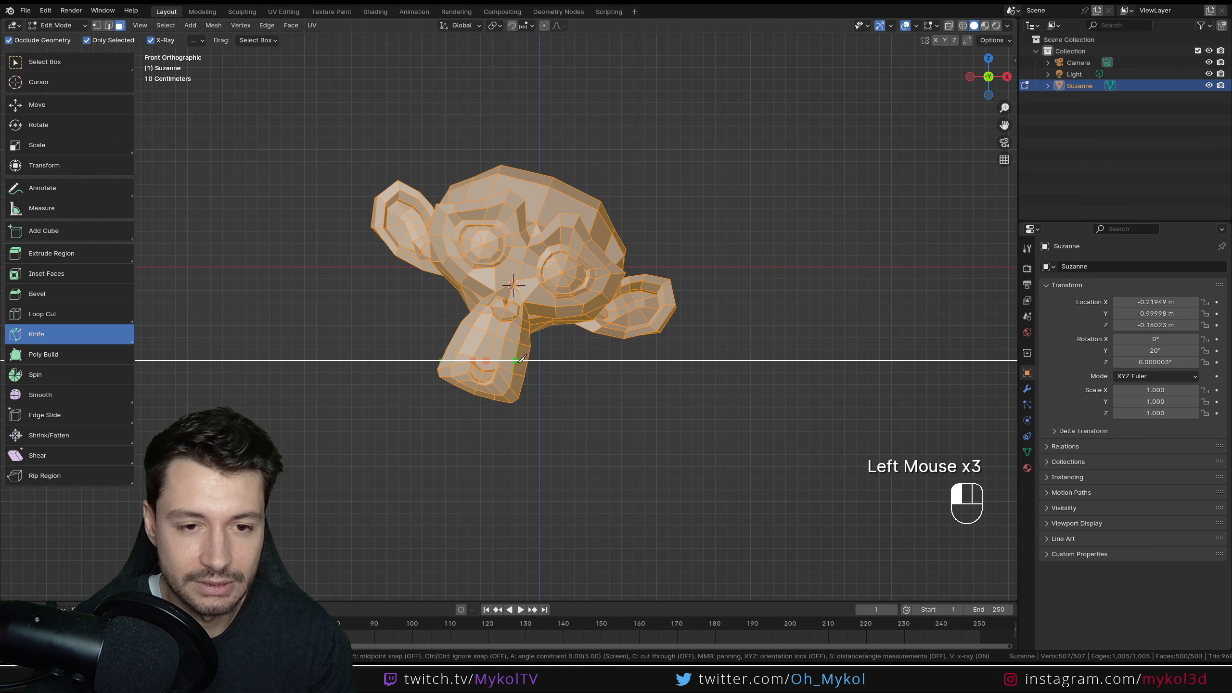
{"action": "key", "text": "Return"}
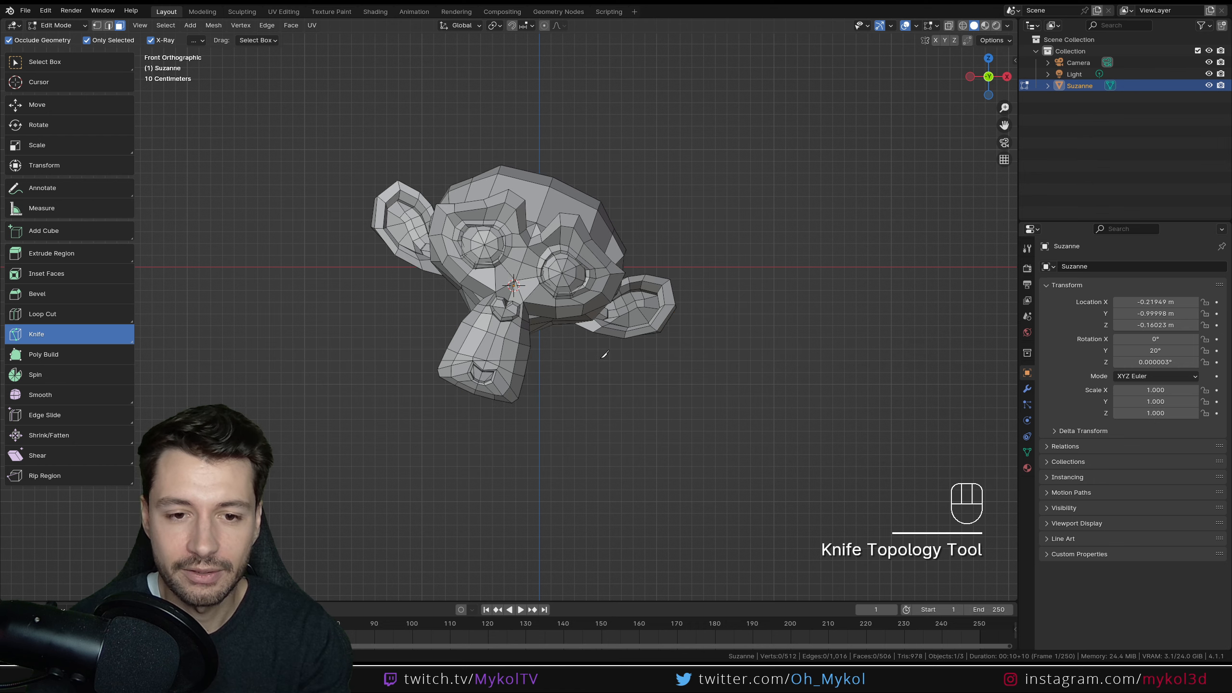
{"action": "middle_click_drag", "start_coordinate": [604, 352], "coordinate": [669, 342]}
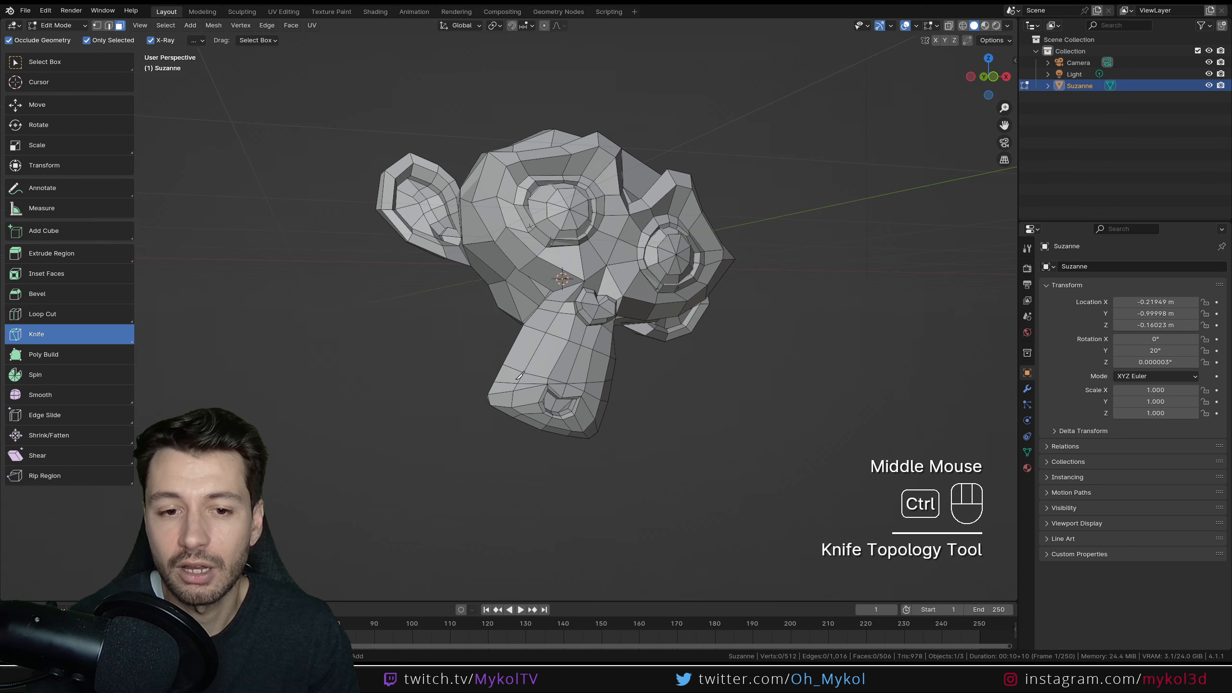
{"action": "key", "text": "ctrl+z"}
- Turn off Occlude Geometry and knife a horizontal line through the monkey's muzzle in the front view
{"action": "left_click", "coordinate": [19, 42]}
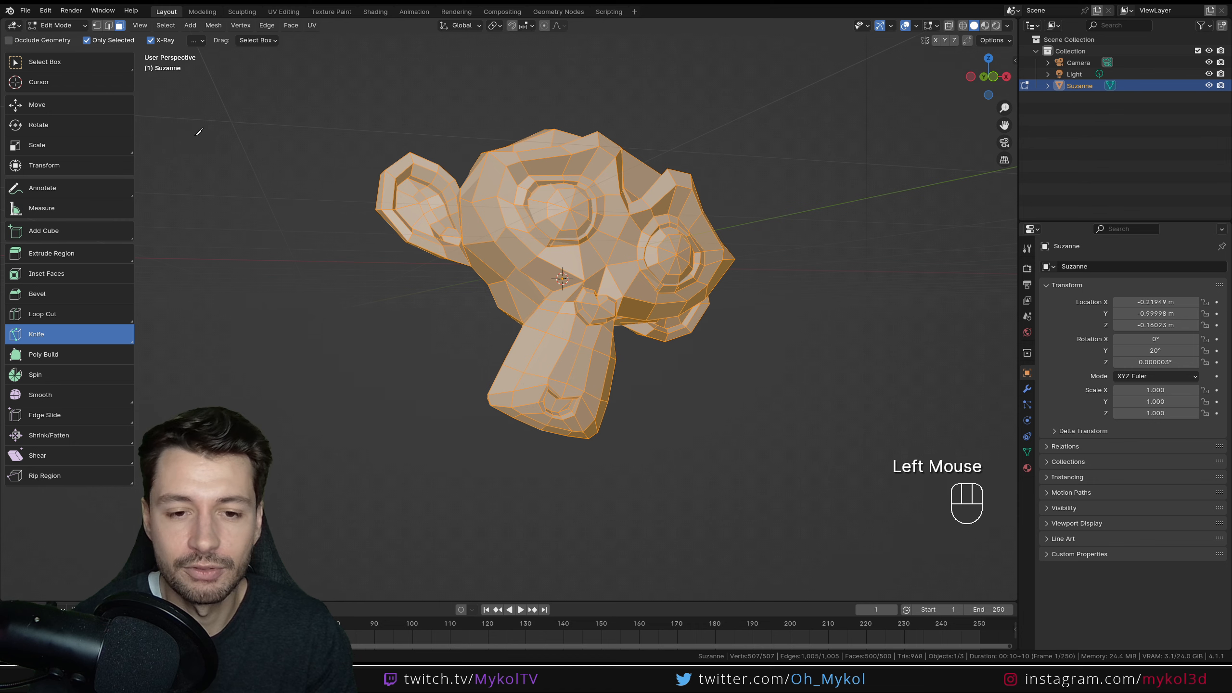
{"action": "key", "text": "KP_1"}
{"action": "left_click_drag", "start_coordinate": [386, 357], "coordinate": [594, 358]}
- Box-select the front muzzle faces below the knife cut in face select mode, delete them, and check the remaining geometry
{"action": "left_click", "coordinate": [121, 27]}
{"action": "left_click", "coordinate": [539, 393]}
{"action": "left_click", "coordinate": [45, 61]}
{"action": "left_click_drag", "start_coordinate": [560, 422], "coordinate": [393, 361]}
{"action": "key", "text": "x"}
{"action": "left_click", "coordinate": [395, 362]}
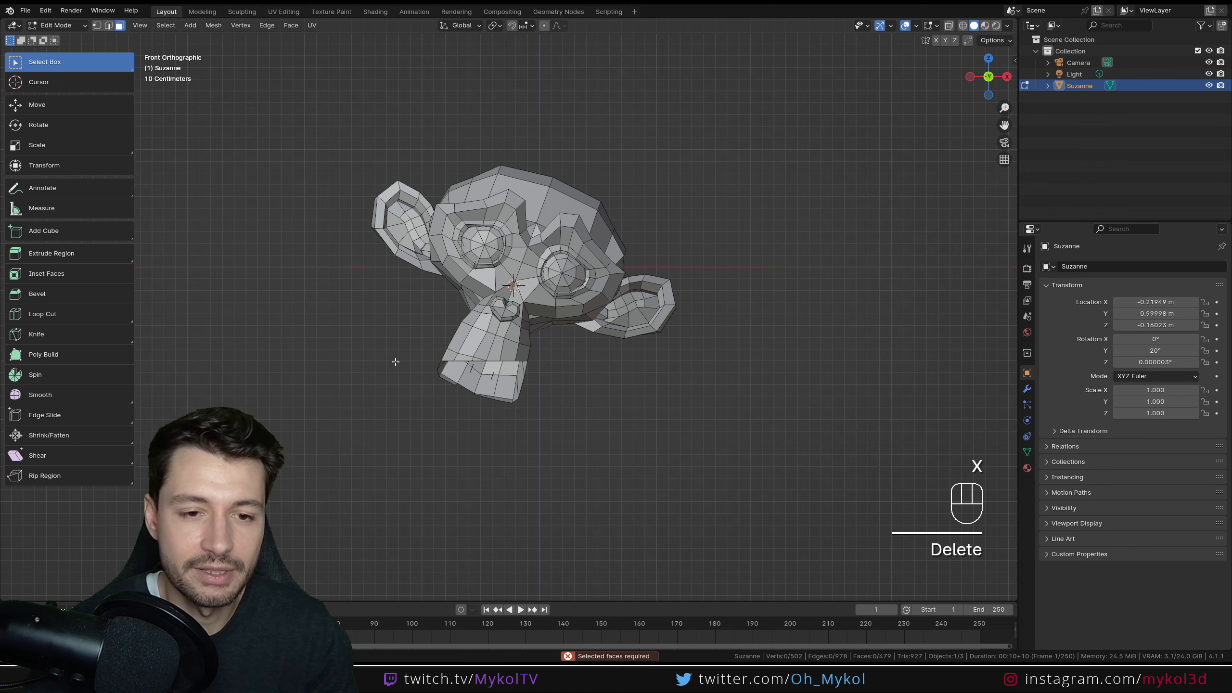
{"action": "middle_click_drag", "start_coordinate": [395, 362], "coordinate": [457, 400]}
{"action": "key", "text": "KP_1"}
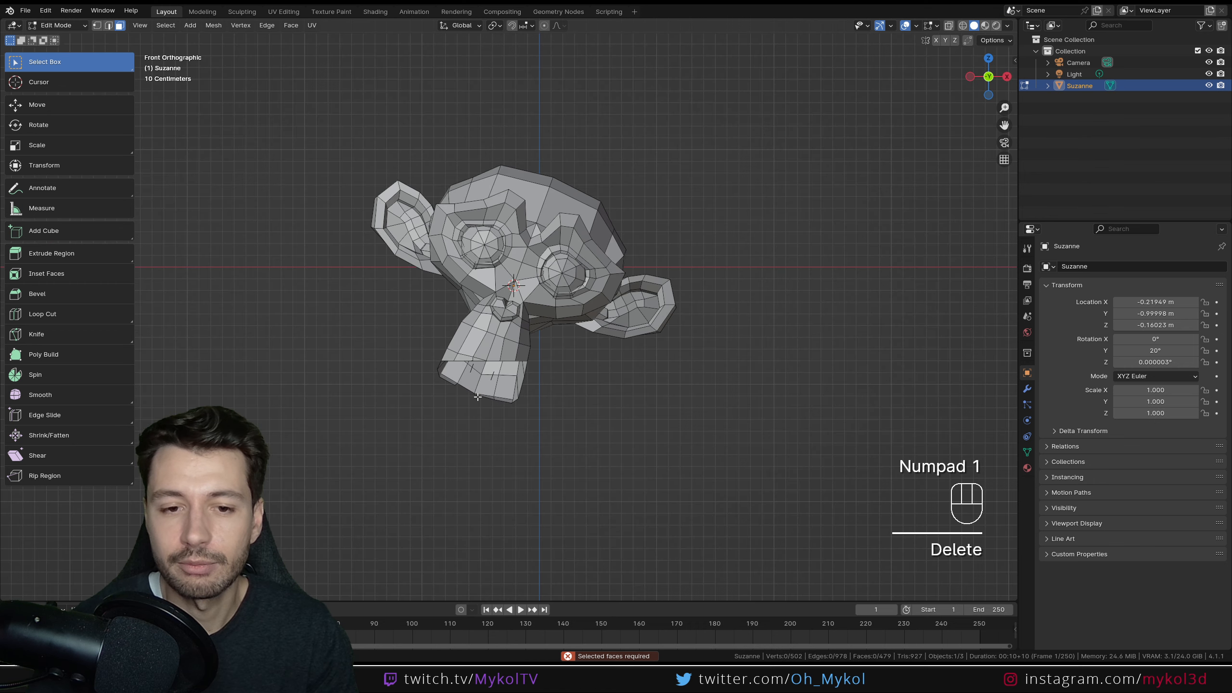
- Select the remaining muzzle faces below the cut in wireframe shading, delete them, and return to solid shading
{"action": "key", "text": "z"}
{"action": "left_click", "coordinate": [403, 400]}
{"action": "left_click_drag", "start_coordinate": [575, 411], "coordinate": [382, 361]}
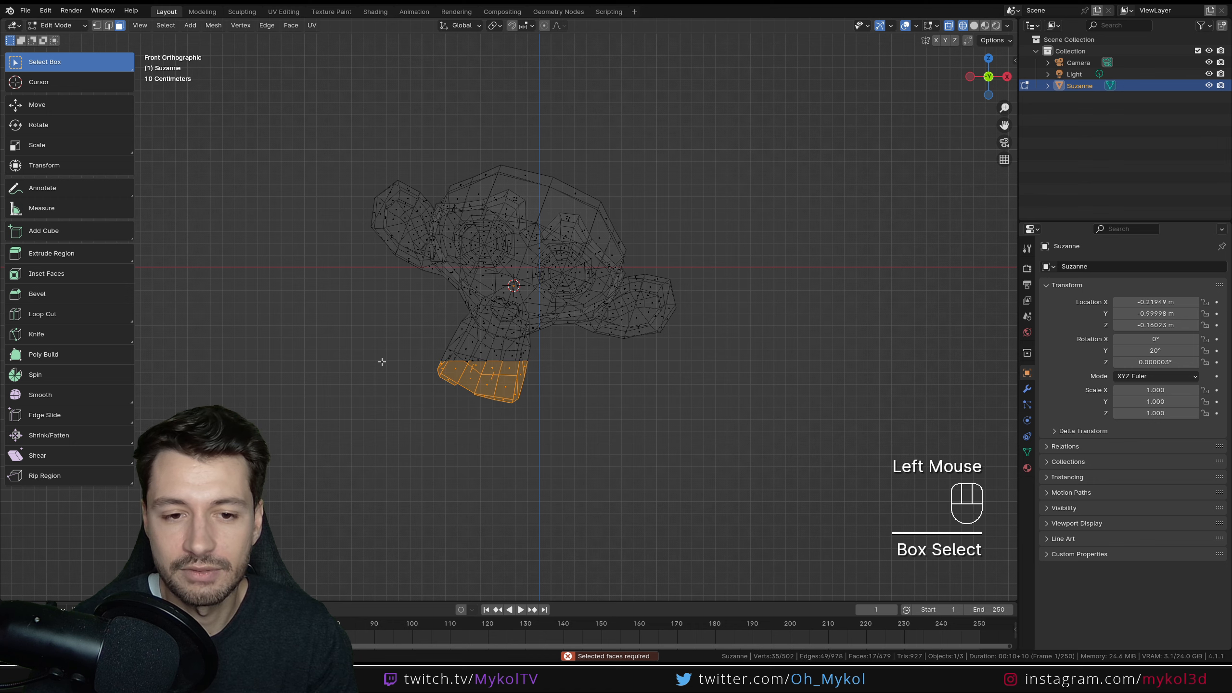
{"action": "key", "text": "x"}
{"action": "left_click", "coordinate": [388, 364]}
{"action": "key", "text": "z"}
{"action": "middle_click_drag", "start_coordinate": [389, 365], "coordinate": [520, 279]}
{"action": "middle_click_drag", "start_coordinate": [589, 261], "coordinate": [573, 303]}
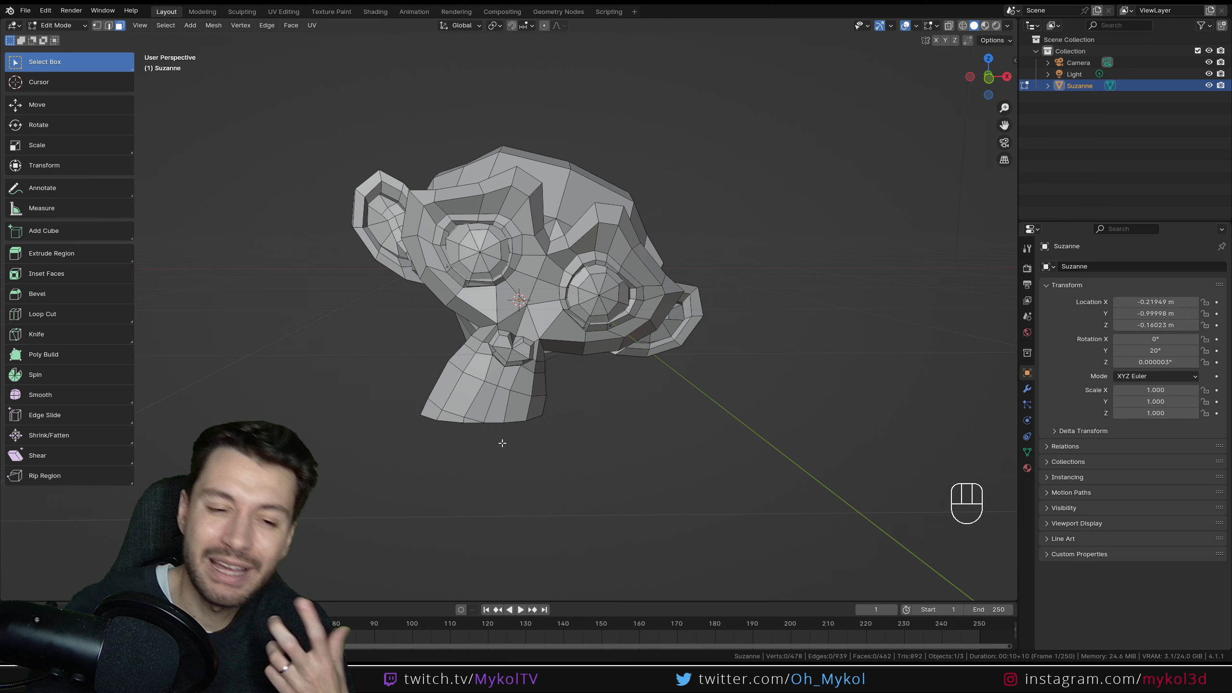
- Show the tool choices grouped with Knife
{"action": "left_click", "coordinate": [50, 332]}
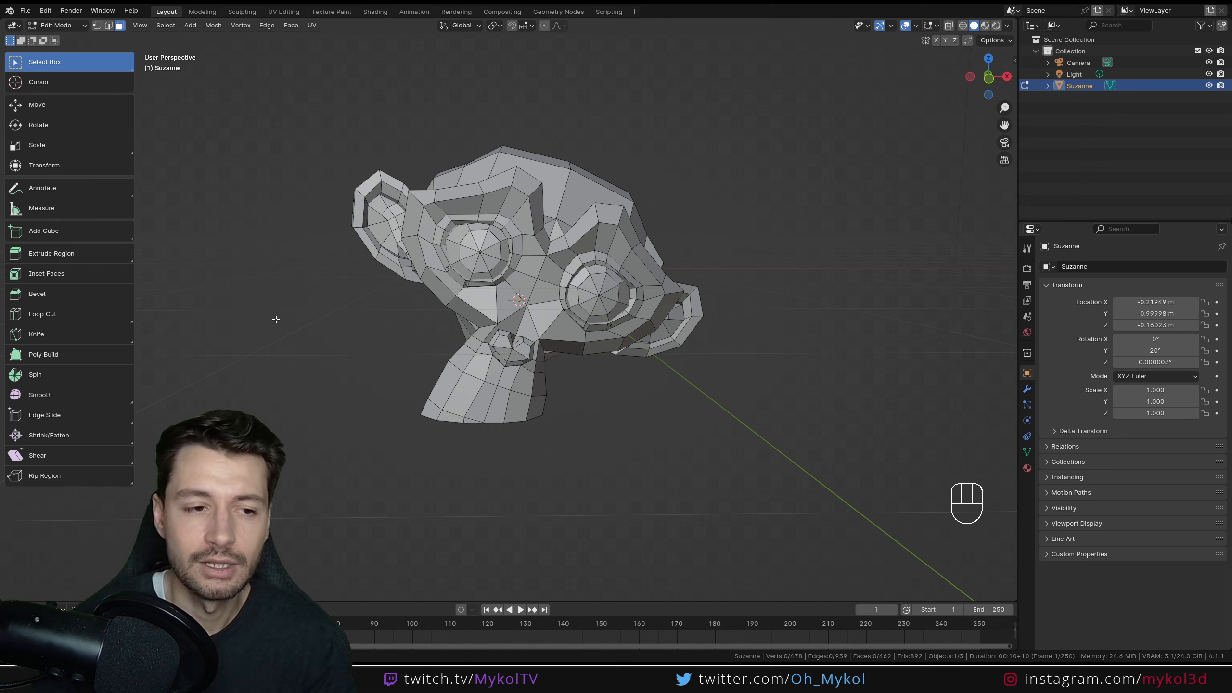
{"action": "left_click", "coordinate": [59, 334]}
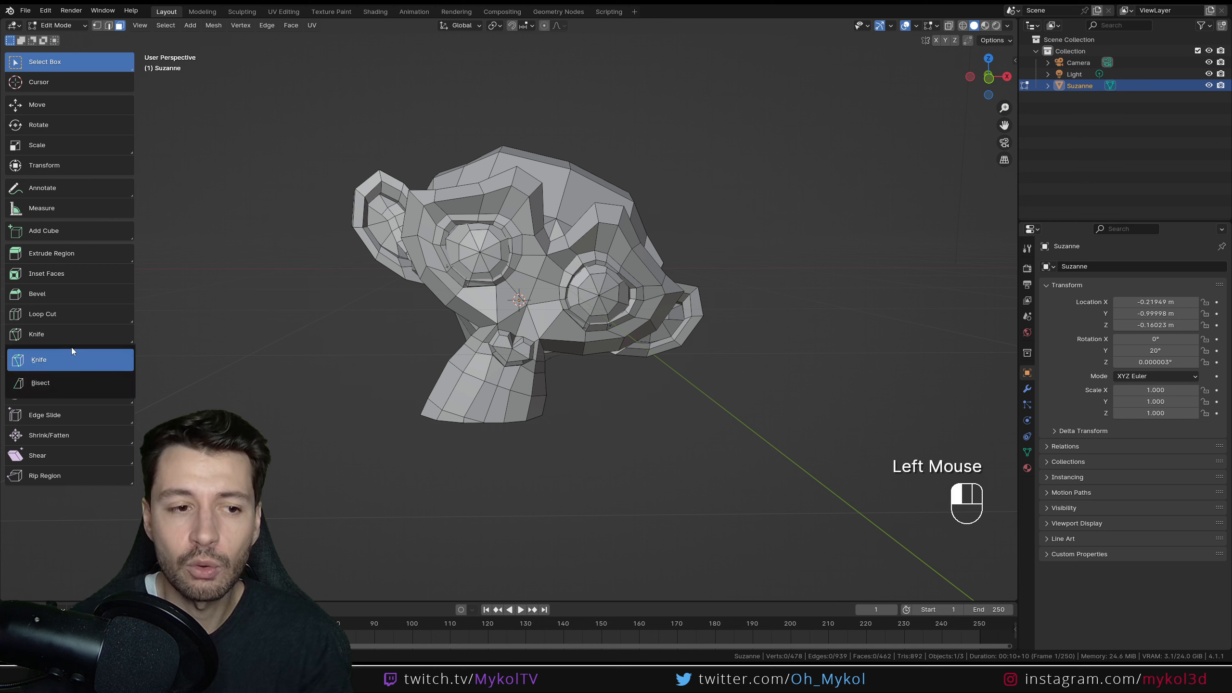